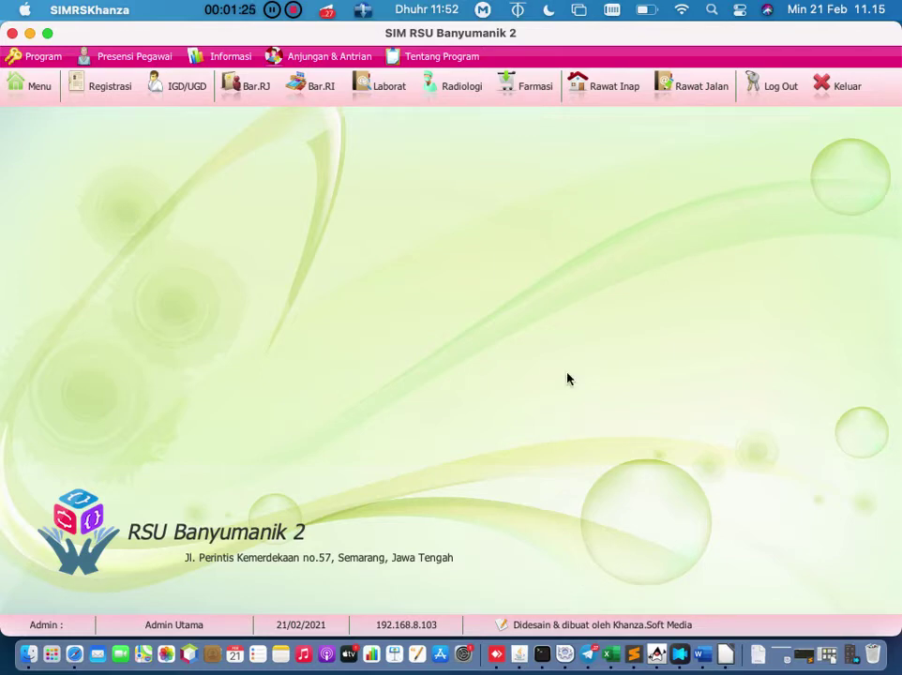
Step: Log out of SIMRS Khanza, bring up the login prompt, and open the rawat inap notes
{"action": "left_click", "coordinate": [769, 91]}
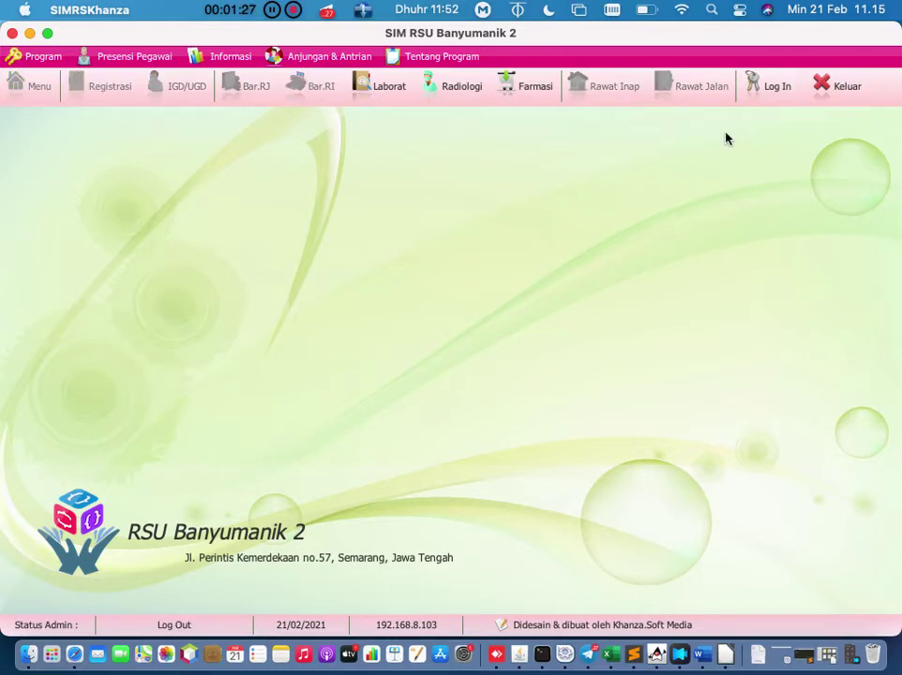
{"action": "left_click", "coordinate": [771, 93]}
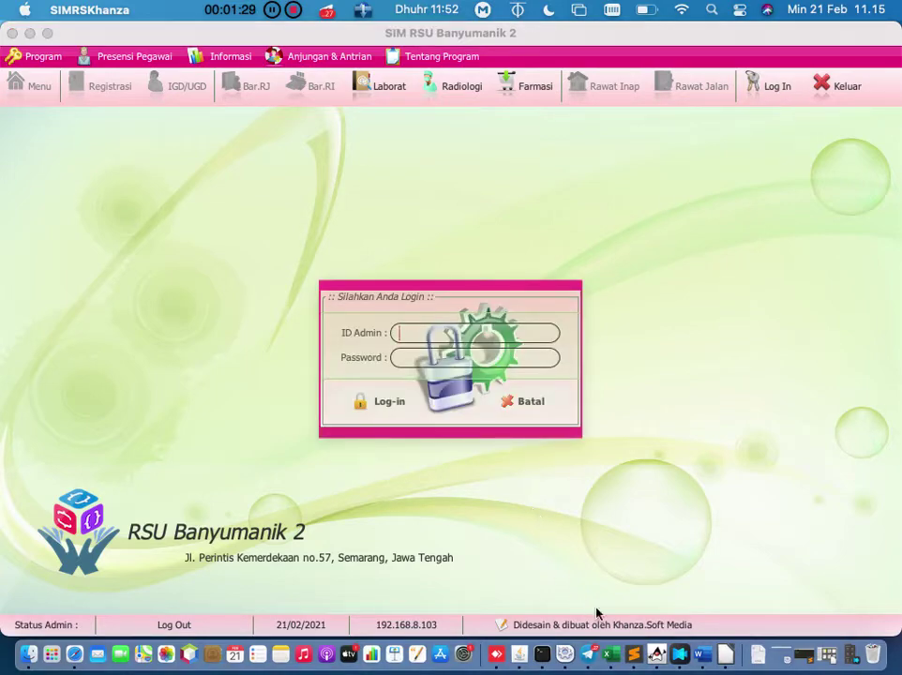
{"action": "left_click", "coordinate": [633, 654]}
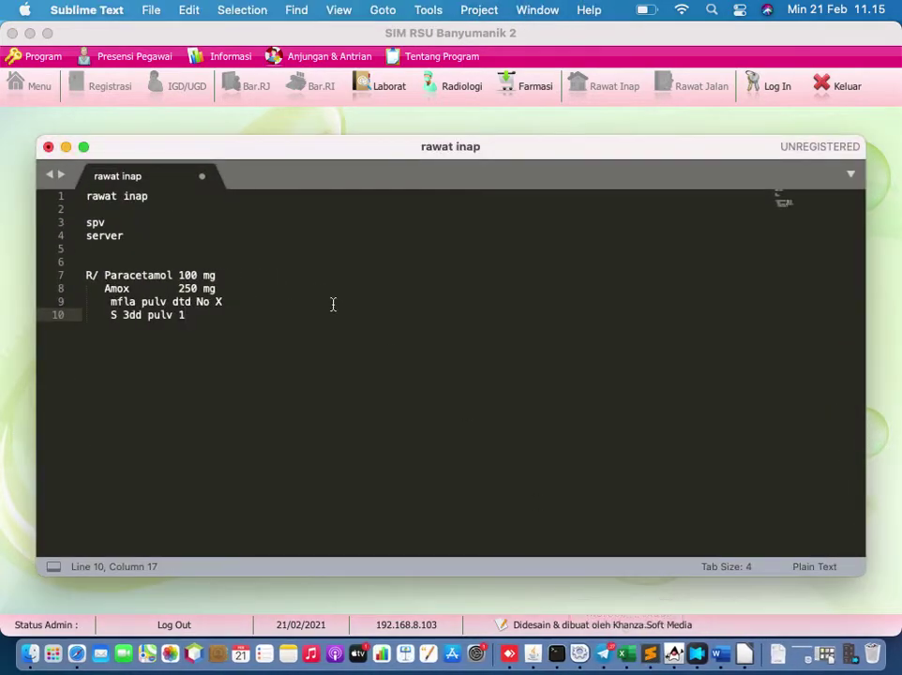
Step: Select the saved admin ID and password lines in the rawat inap notes, then minimize Sublime Text
{"action": "triple_click", "coordinate": [82, 223]}
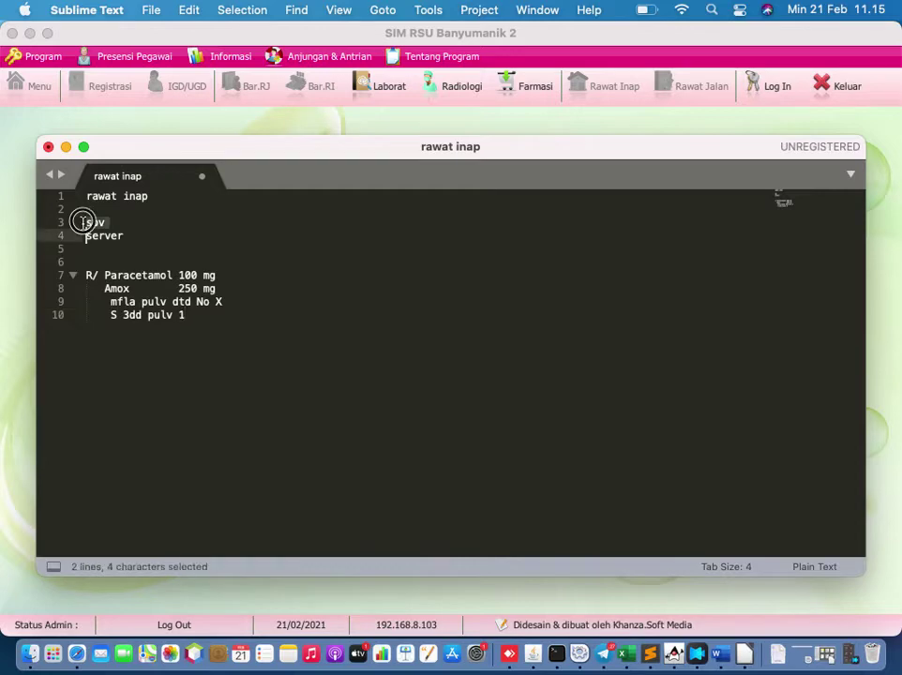
{"action": "left_click_drag", "start_coordinate": [83, 222], "coordinate": [127, 236]}
{"action": "left_click", "coordinate": [163, 241]}
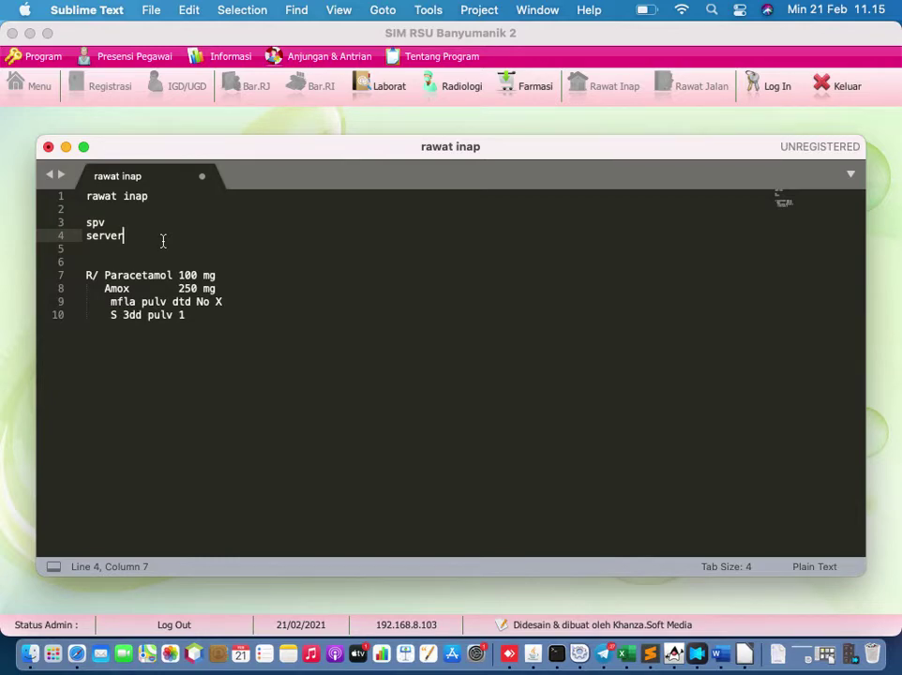
{"action": "left_click", "coordinate": [66, 147]}
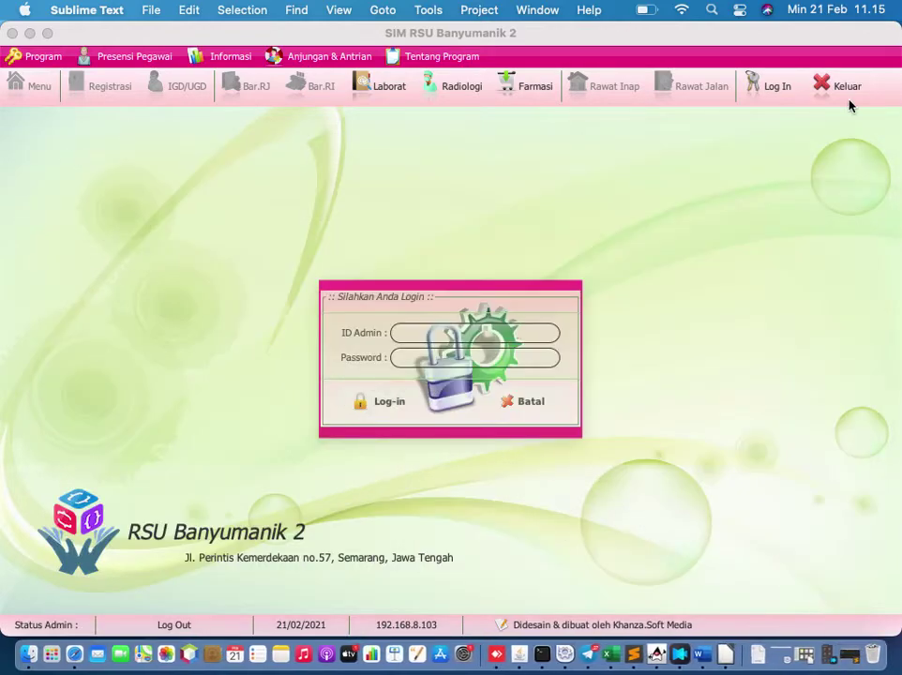
Step: Log in with the main administrator ID and password, then open the Menu Utama panel
{"action": "left_click", "coordinate": [499, 336]}
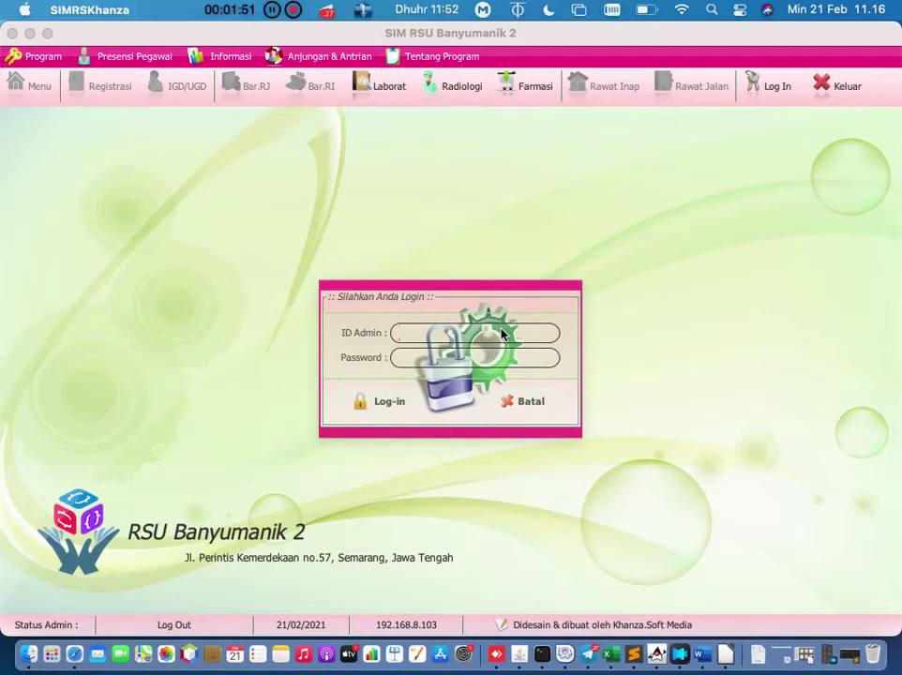
{"action": "type", "text": "spv"}
{"action": "key", "text": "Tab"}
{"action": "type", "text": "server"}
{"action": "key", "text": "Return"}
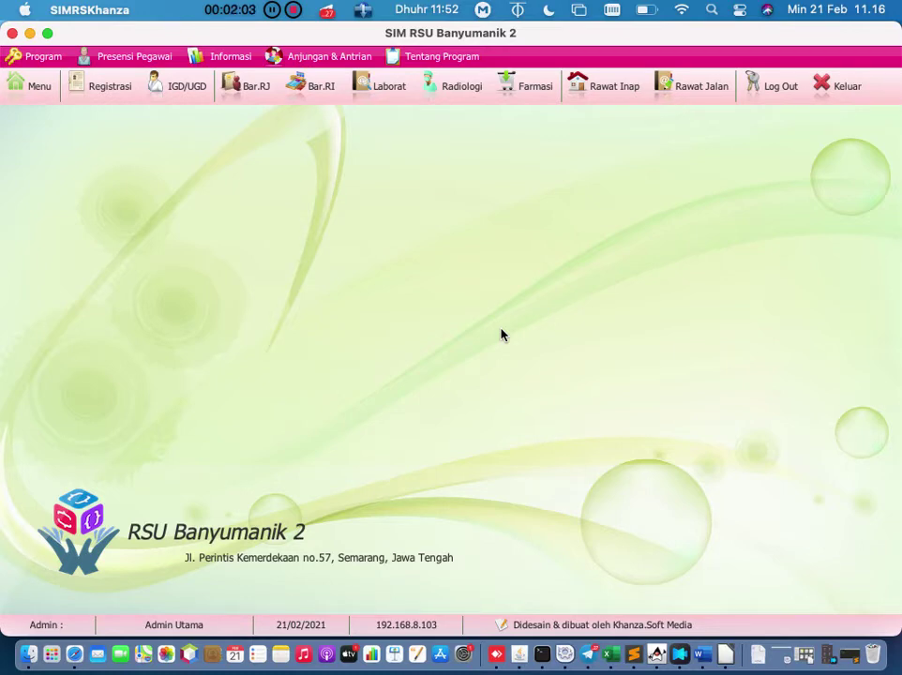
{"action": "left_click", "coordinate": [35, 91]}
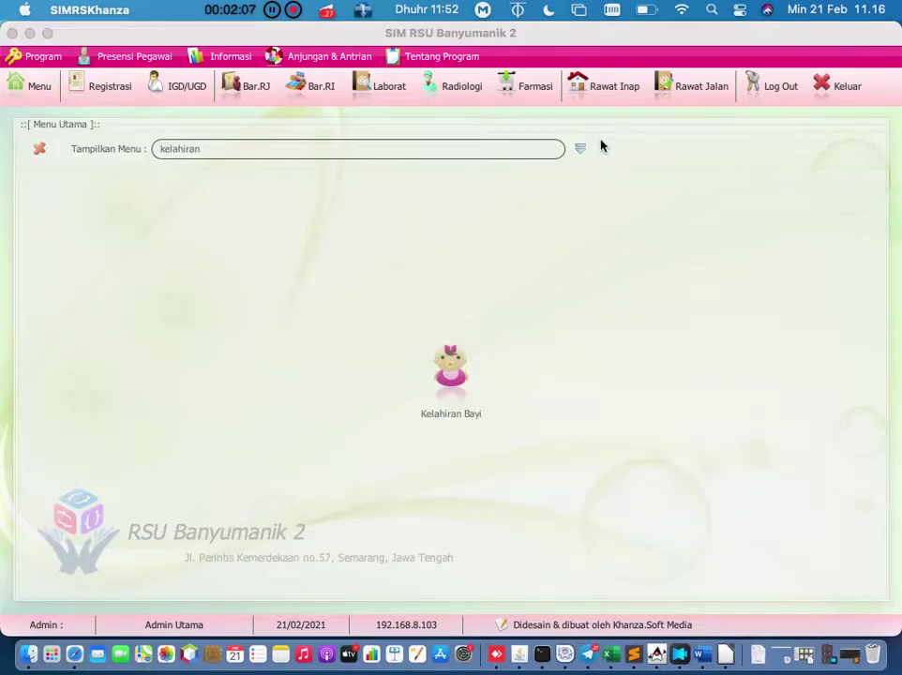
Step: Browse the [E] then [F] Aset, Inventaris Barang menu categories and open Asal Hibah
{"action": "left_click", "coordinate": [582, 151]}
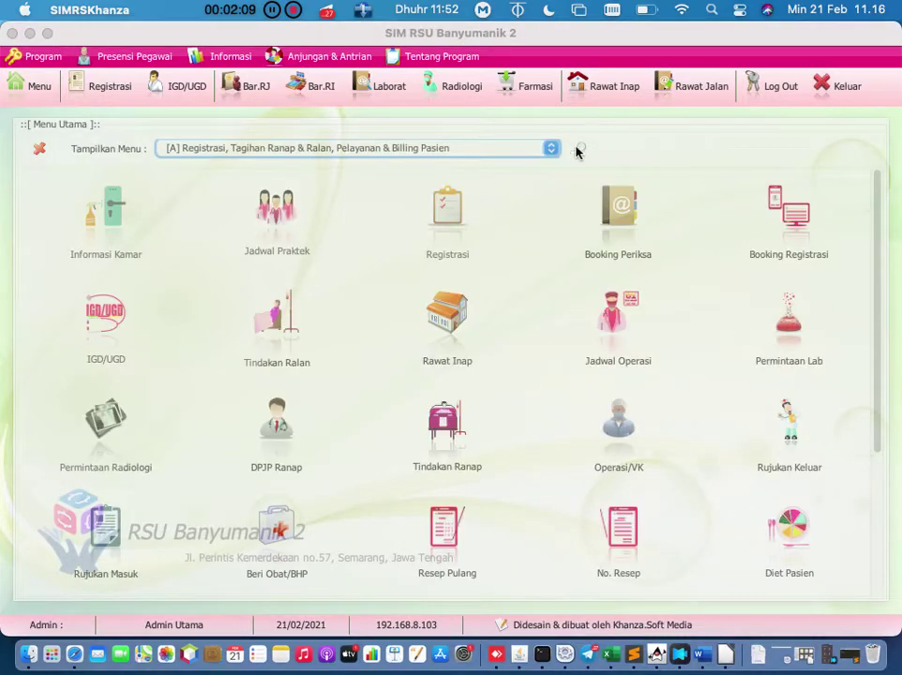
{"action": "left_click", "coordinate": [550, 154]}
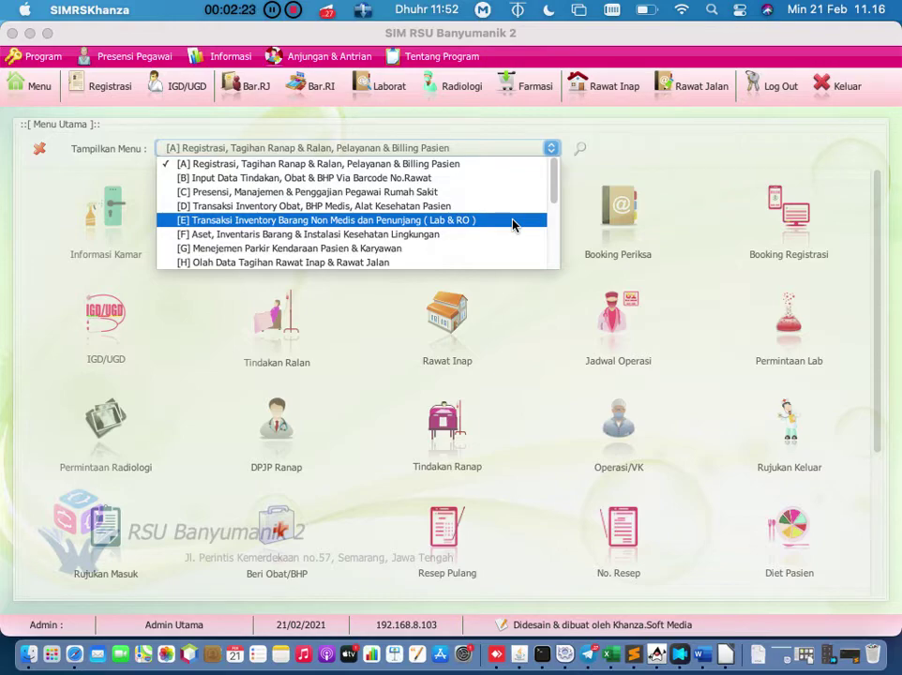
{"action": "left_click", "coordinate": [514, 225]}
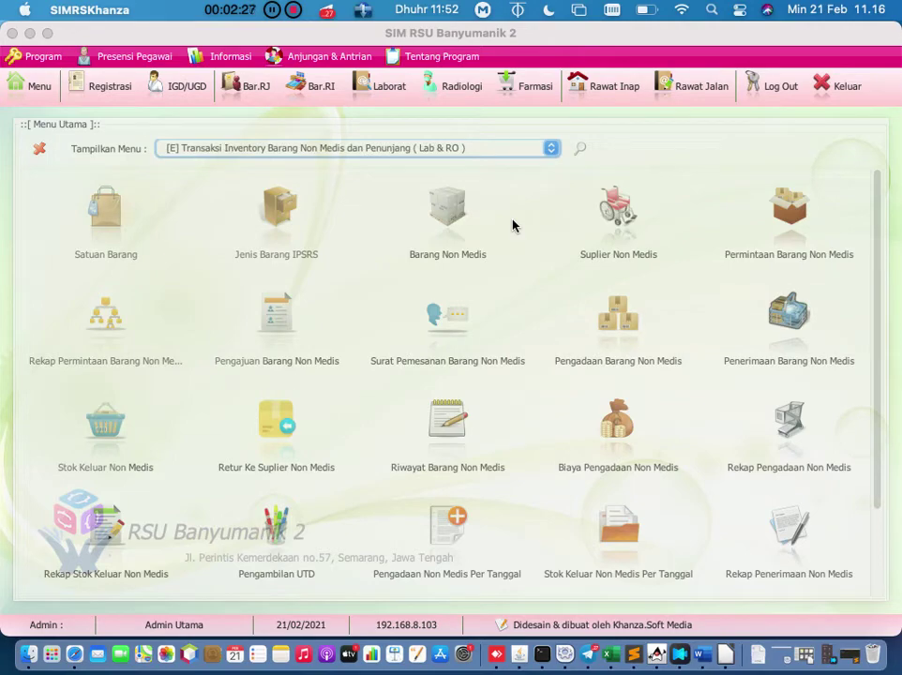
{"action": "left_click", "coordinate": [302, 151]}
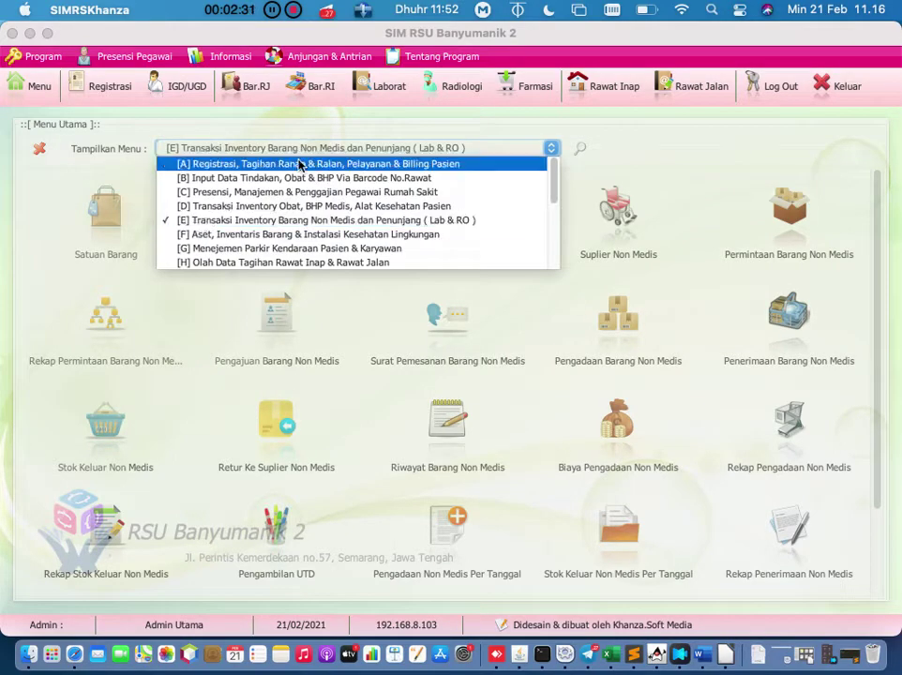
{"action": "left_click", "coordinate": [290, 242]}
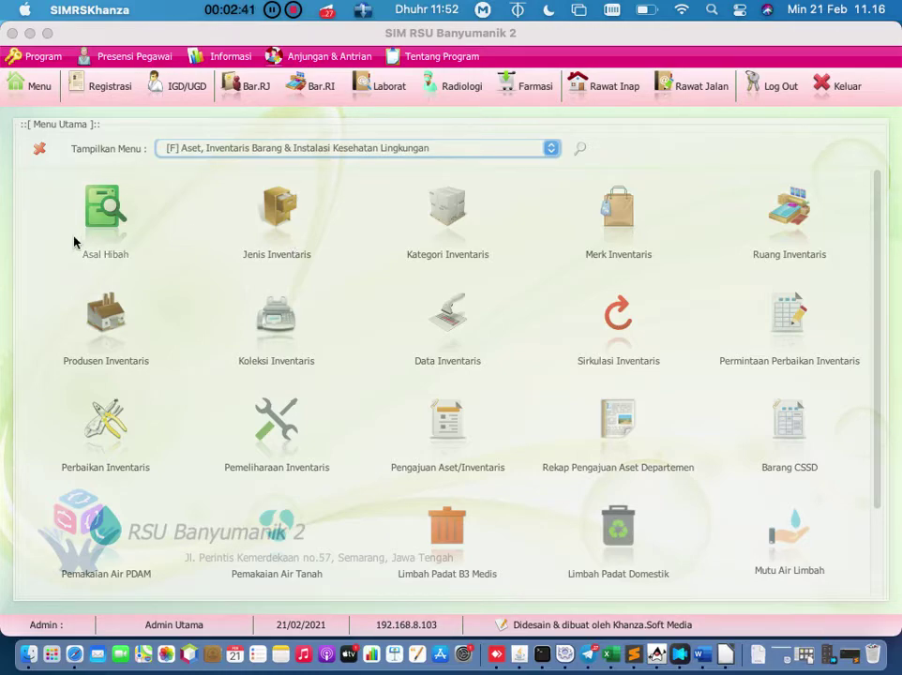
{"action": "left_click", "coordinate": [105, 202]}
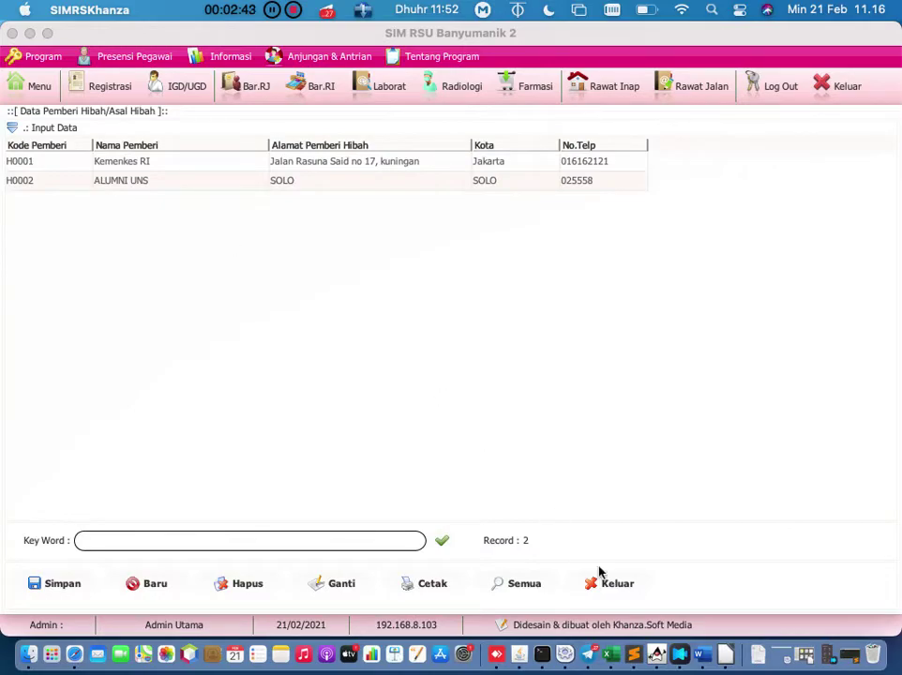
Step: Close the donor list and open Satuan Barang from the [E] Transaksi Inventory Barang Non Medis category
{"action": "left_click", "coordinate": [605, 582]}
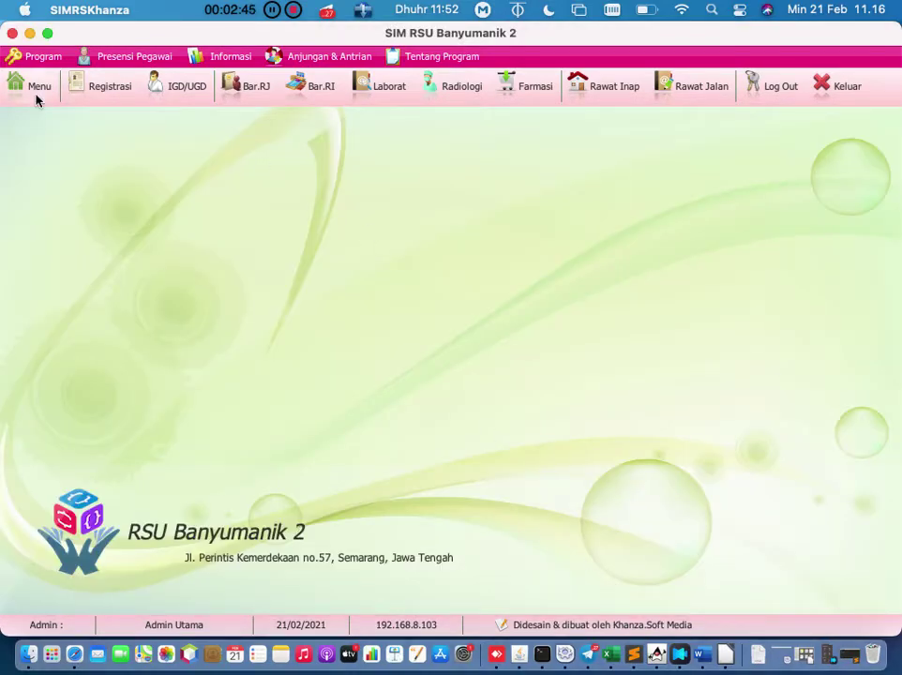
{"action": "left_click", "coordinate": [28, 80]}
{"action": "left_click", "coordinate": [432, 148]}
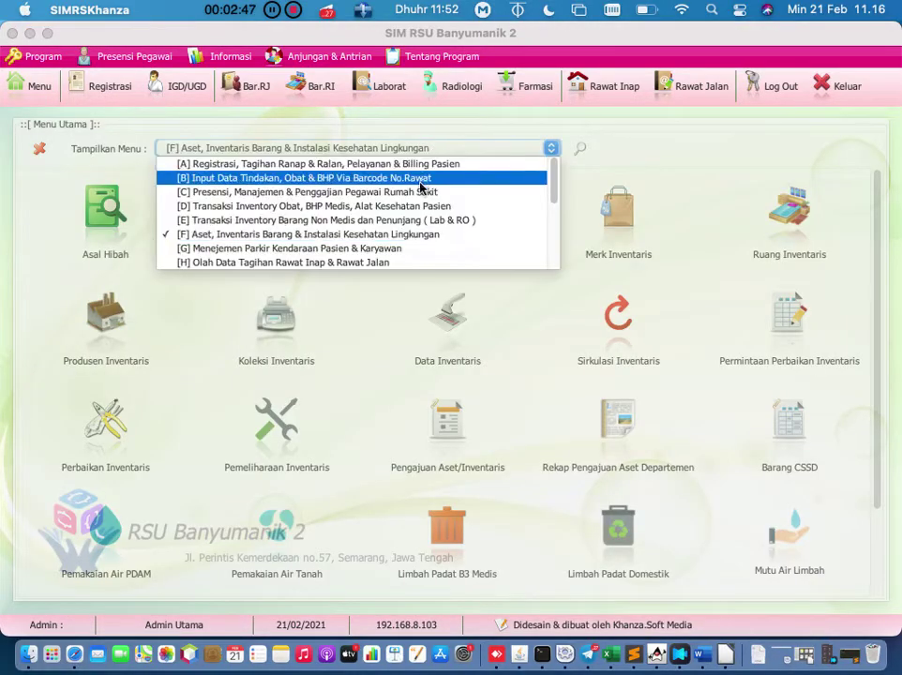
{"action": "left_click", "coordinate": [659, 151]}
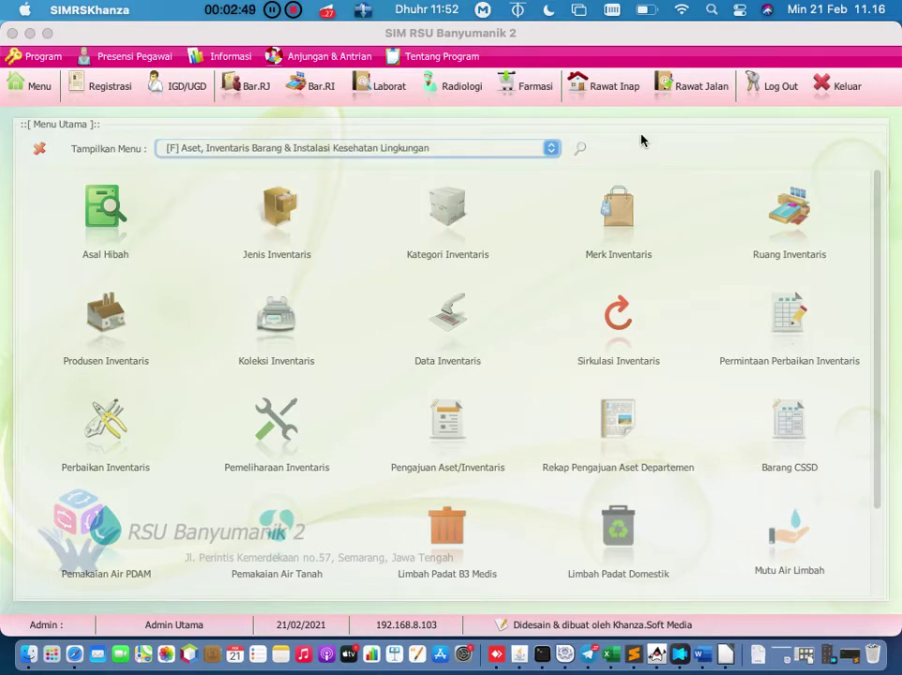
{"action": "left_click", "coordinate": [581, 150]}
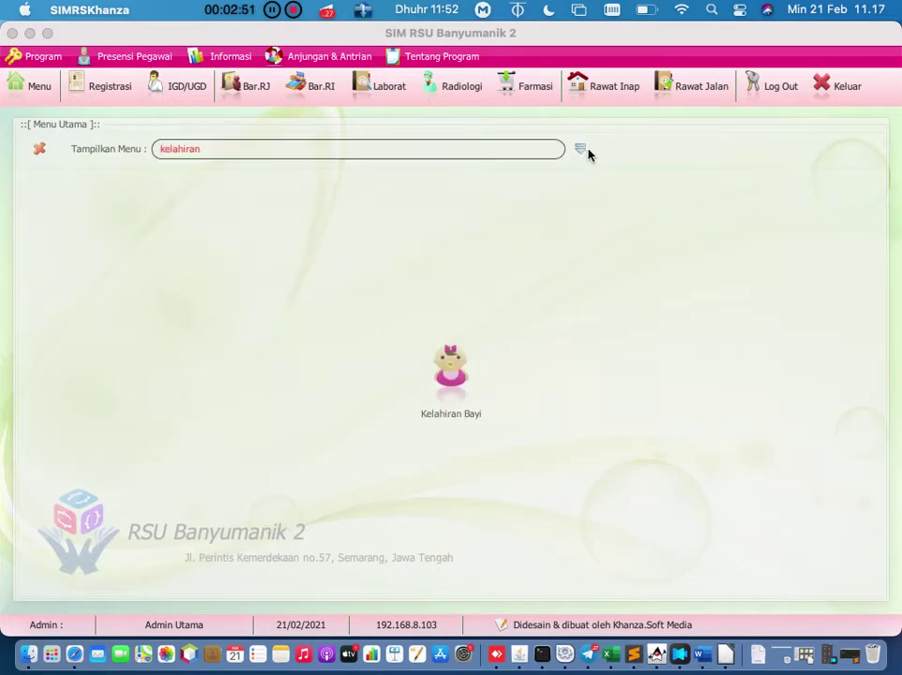
{"action": "left_click", "coordinate": [582, 155]}
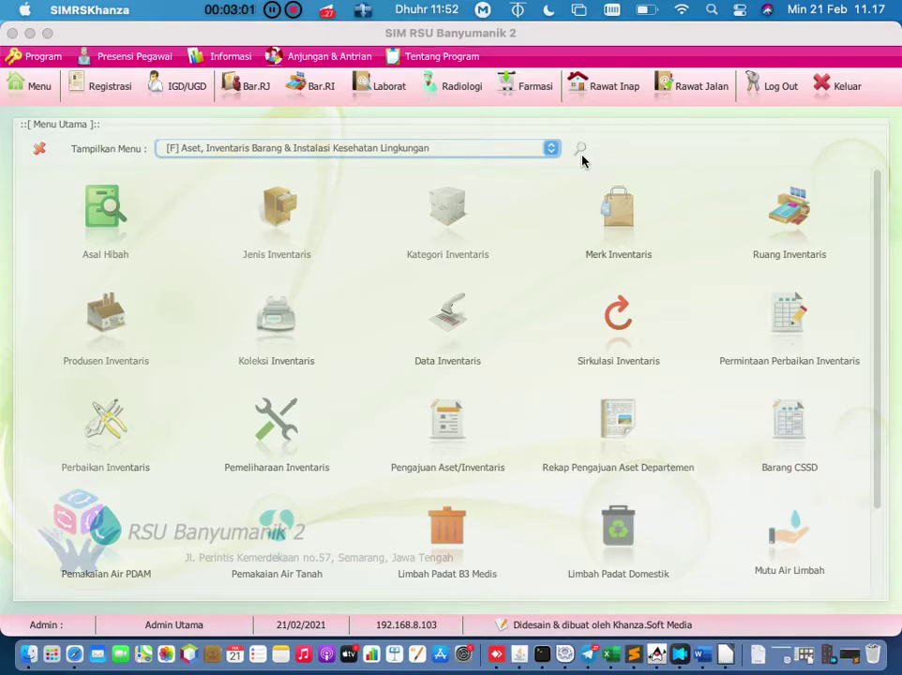
{"action": "left_click", "coordinate": [552, 149]}
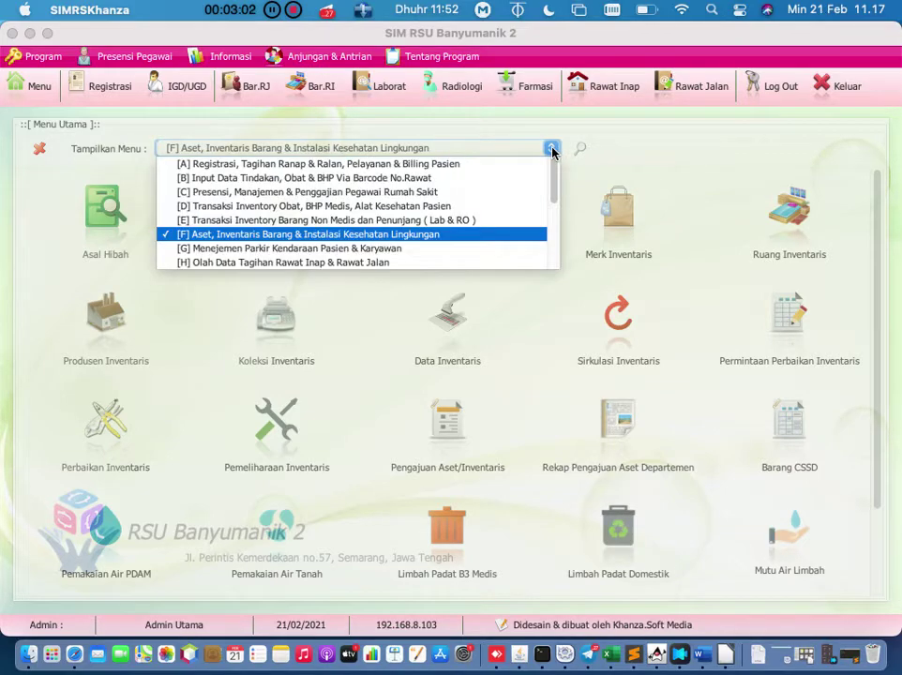
{"action": "left_click", "coordinate": [484, 222]}
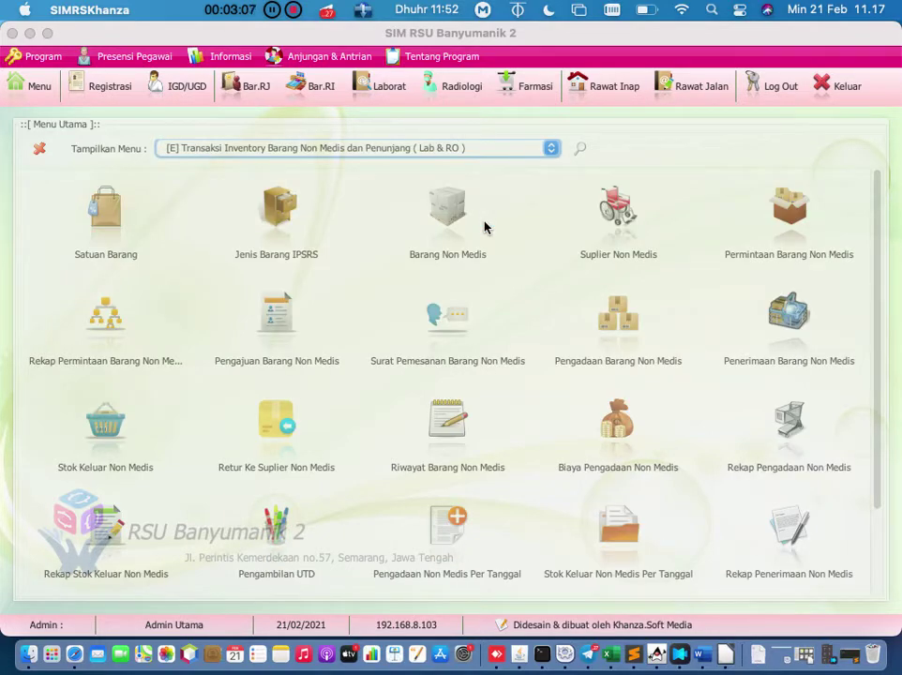
{"action": "left_click", "coordinate": [132, 227]}
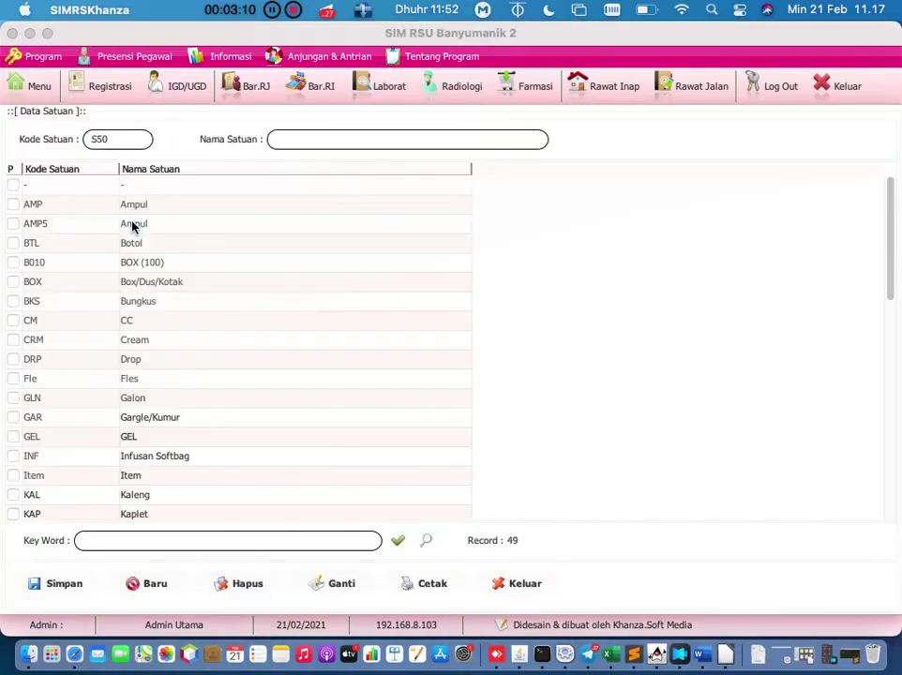
Step: Try saving a new unit with code and name PCS, dismissing the duplicate-code error
{"action": "left_click", "coordinate": [295, 140]}
{"action": "left_click", "coordinate": [136, 139]}
{"action": "key", "text": "BackSpace"}
{"action": "key", "text": "BackSpace"}
{"action": "key", "text": "BackSpace"}
{"action": "type", "text": "PCS"}
{"action": "left_click", "coordinate": [317, 140]}
{"action": "type", "text": "PCS"}
{"action": "left_click", "coordinate": [55, 585]}
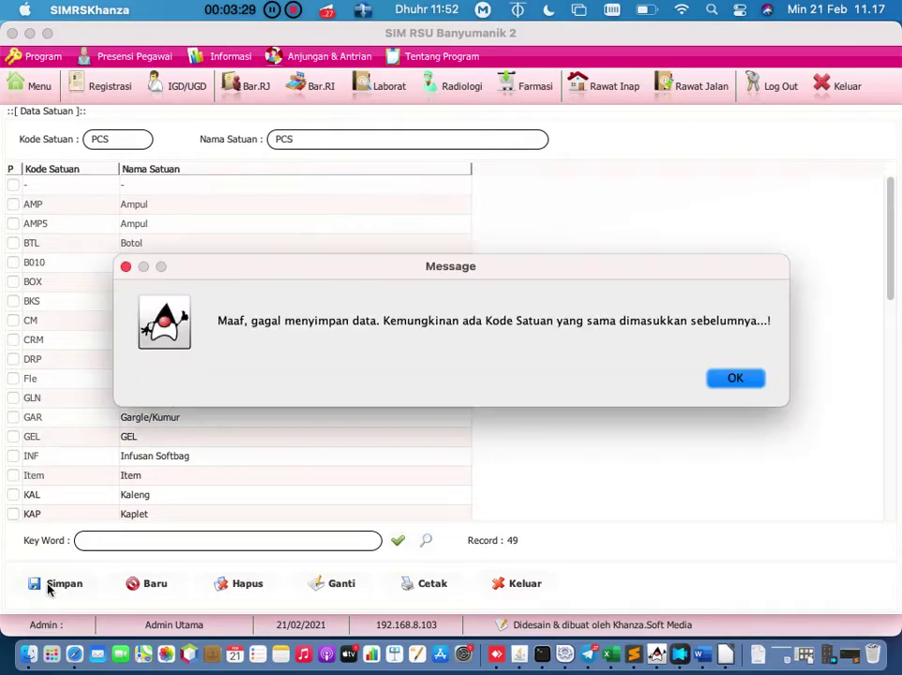
{"action": "left_click", "coordinate": [737, 379]}
Step: Scroll through the unit records and close the Data Satuan window
{"action": "scroll", "coordinate": [141, 317], "scroll_direction": "down", "scroll_amount": 5}
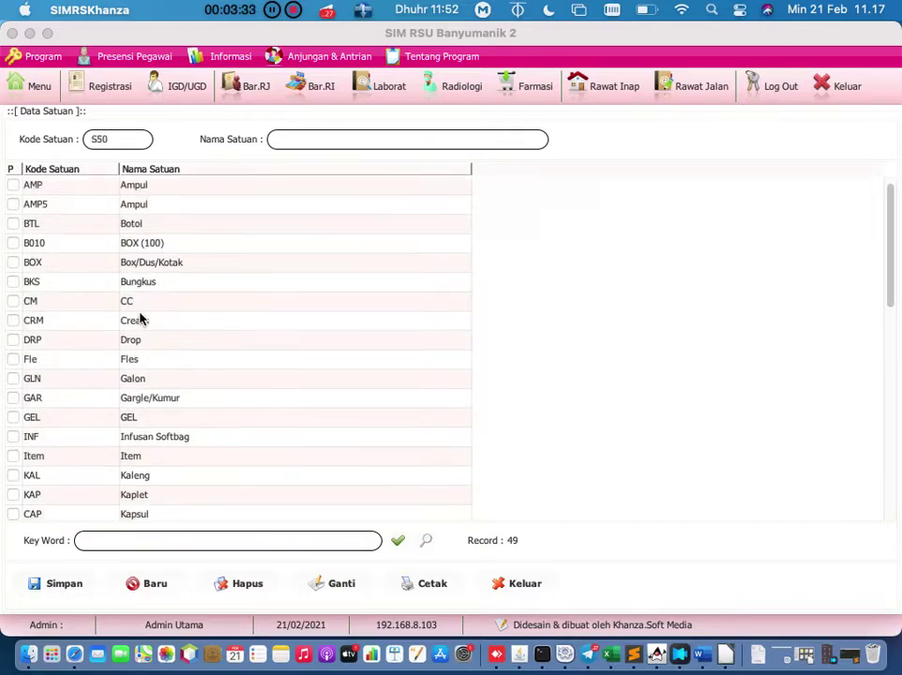
{"action": "scroll", "coordinate": [141, 319], "scroll_direction": "up", "scroll_amount": 1}
{"action": "scroll", "coordinate": [140, 320], "scroll_direction": "up", "scroll_amount": 5}
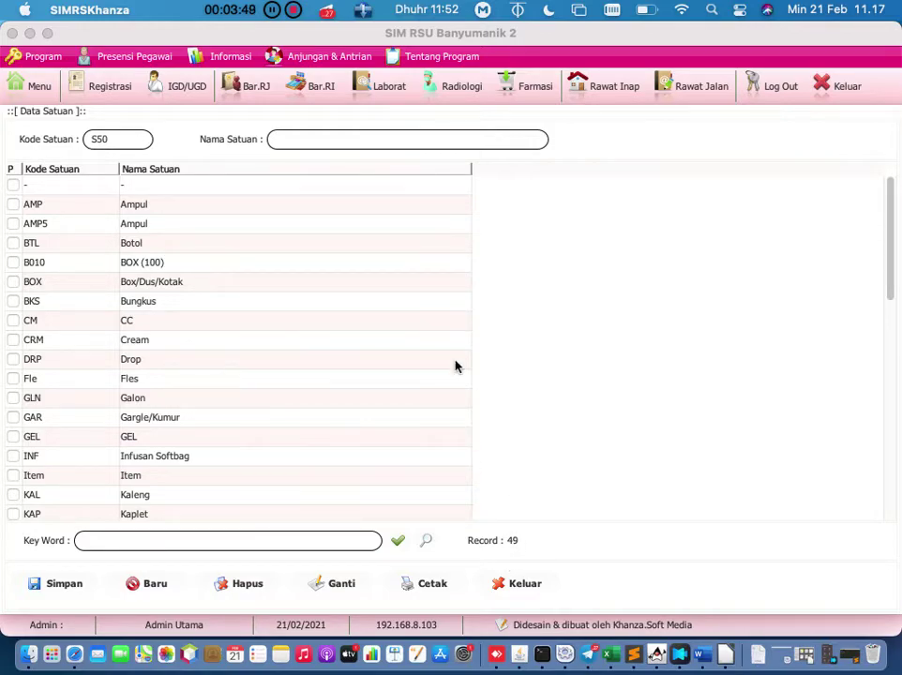
{"action": "left_click", "coordinate": [536, 589]}
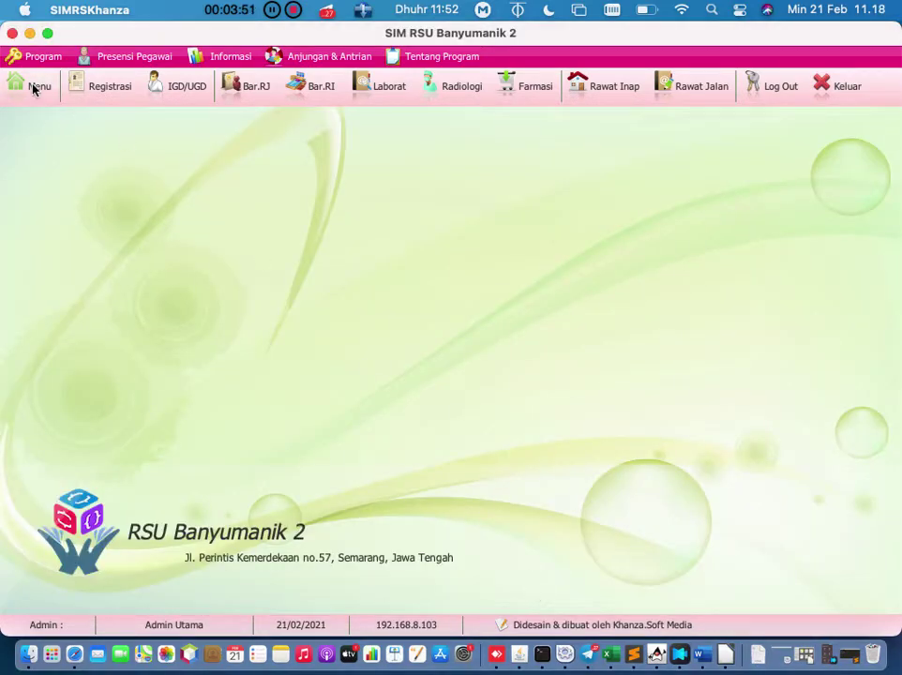
Step: Reopen the item units list from Menu and close it again
{"action": "left_click", "coordinate": [34, 87]}
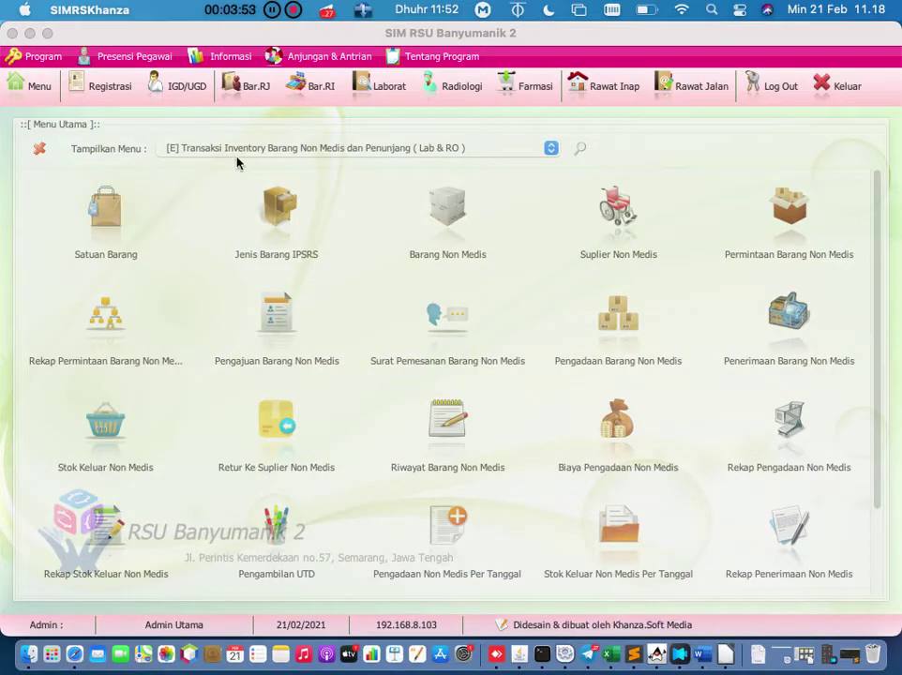
{"action": "left_click", "coordinate": [105, 211]}
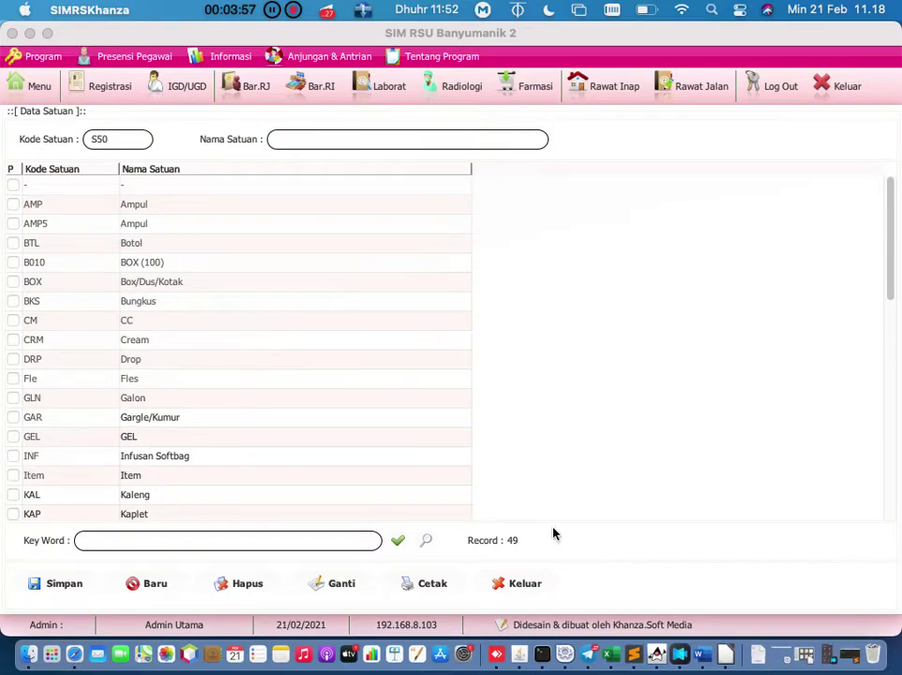
{"action": "left_click", "coordinate": [520, 583]}
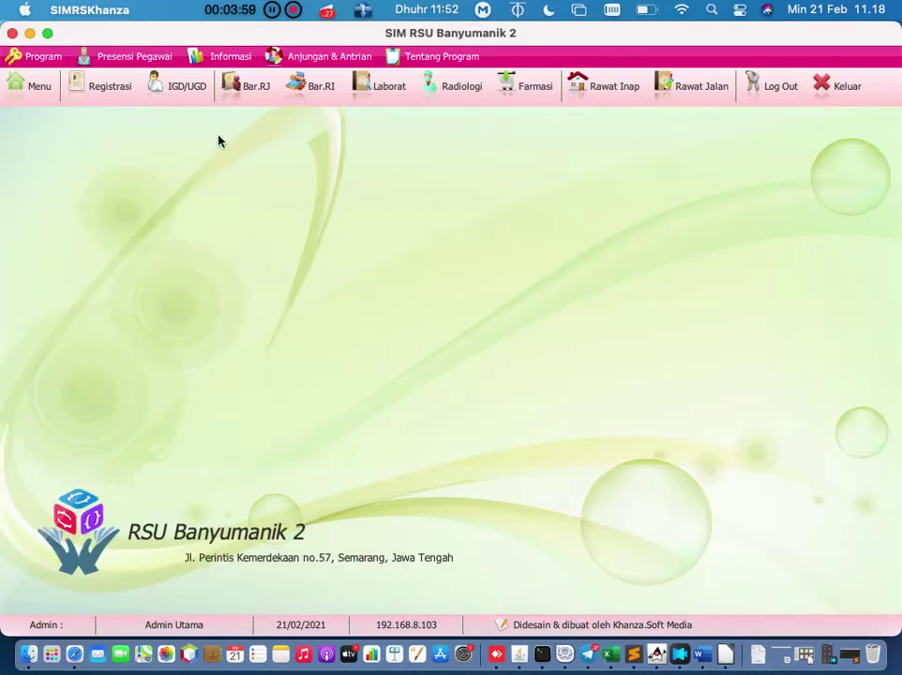
Step: Open Asal Hibah from the [F] Aset, Inventaris Barang & Instalasi Kesehatan Lingkungan category
{"action": "left_click", "coordinate": [28, 82]}
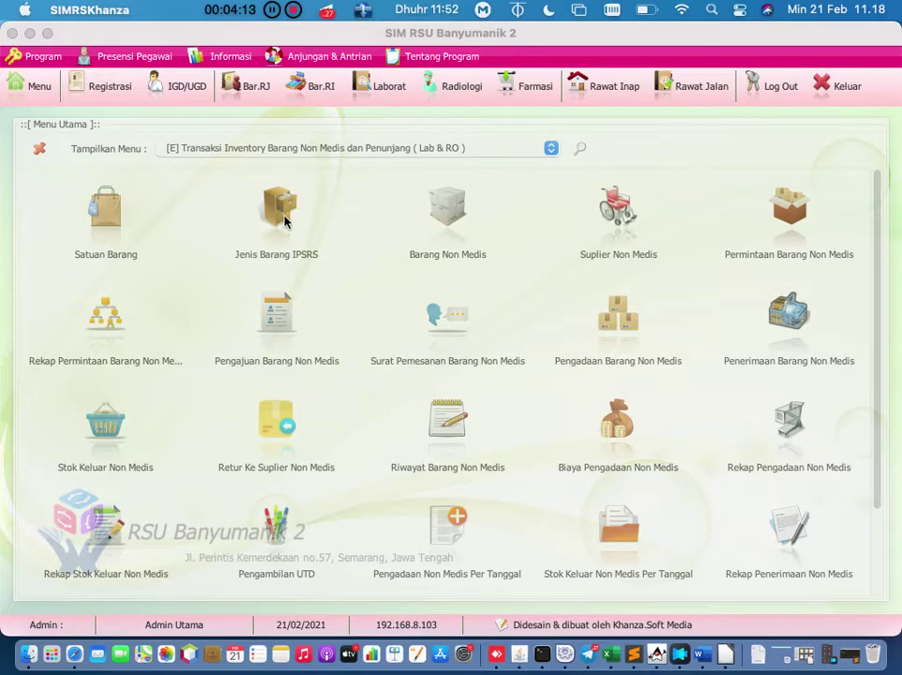
{"action": "left_click", "coordinate": [430, 148]}
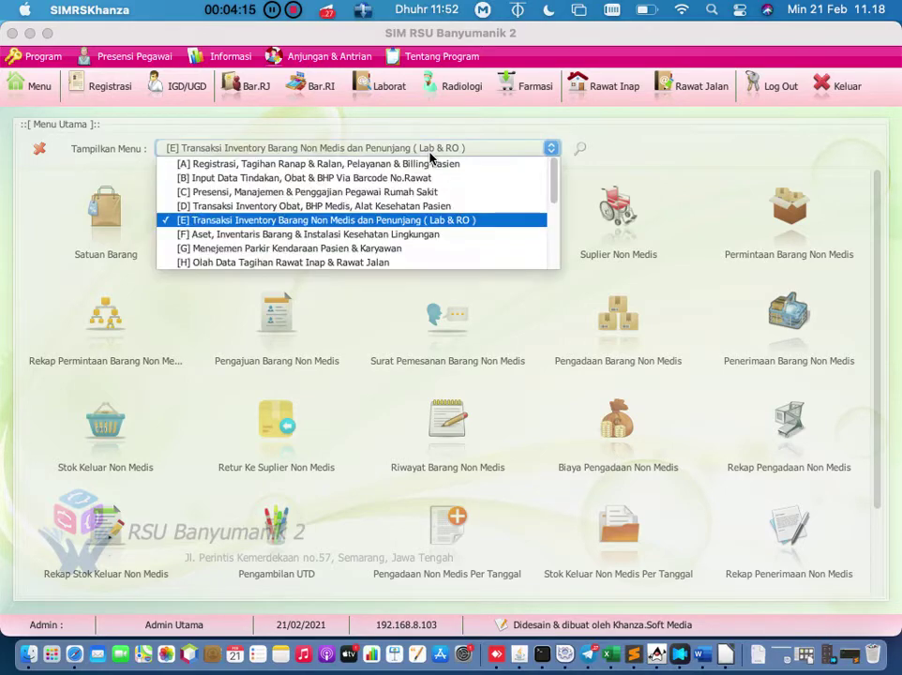
{"action": "left_click", "coordinate": [390, 234]}
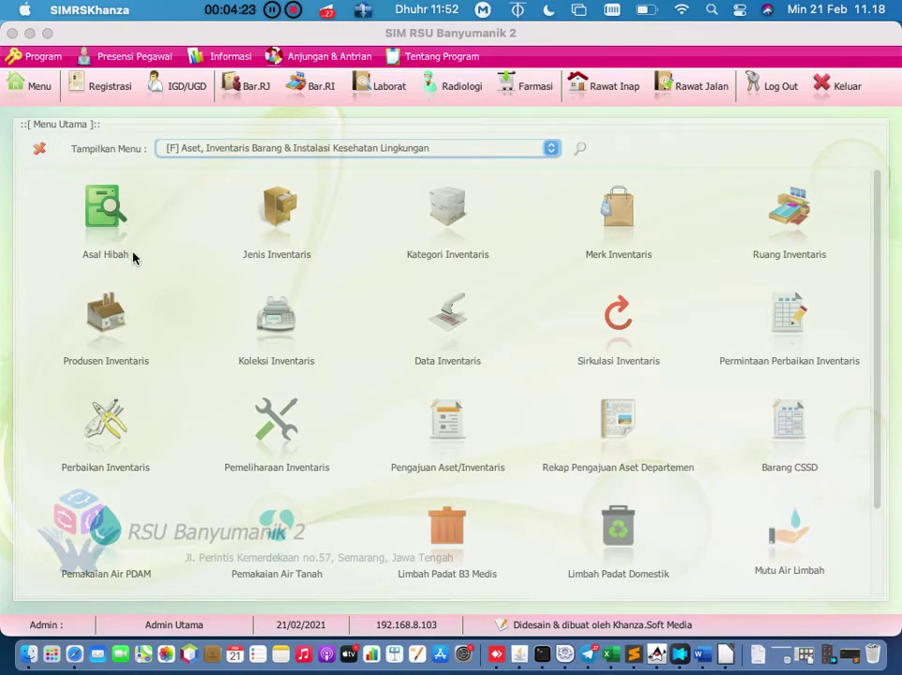
{"action": "left_click", "coordinate": [113, 217]}
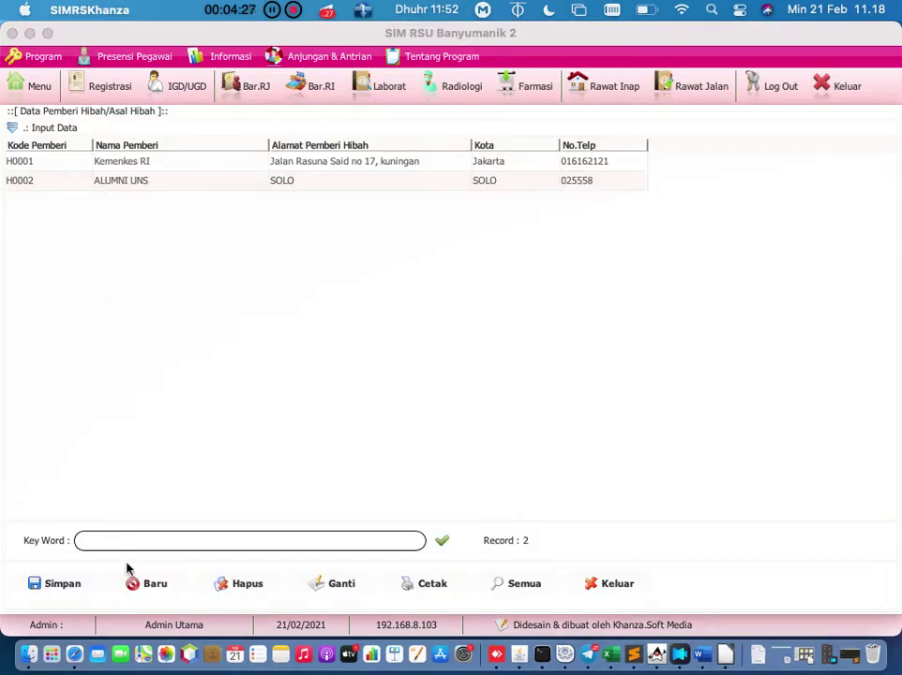
Step: Start a new donor entry, load Kemenkes RI (H0001) into the form, then return to Menu
{"action": "left_click", "coordinate": [133, 588]}
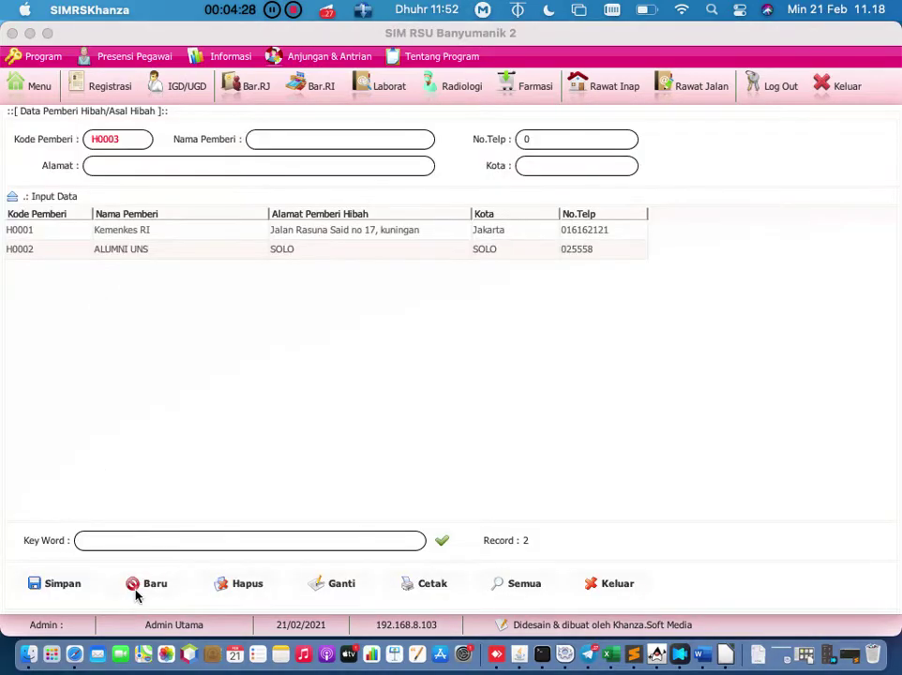
{"action": "left_click", "coordinate": [169, 238]}
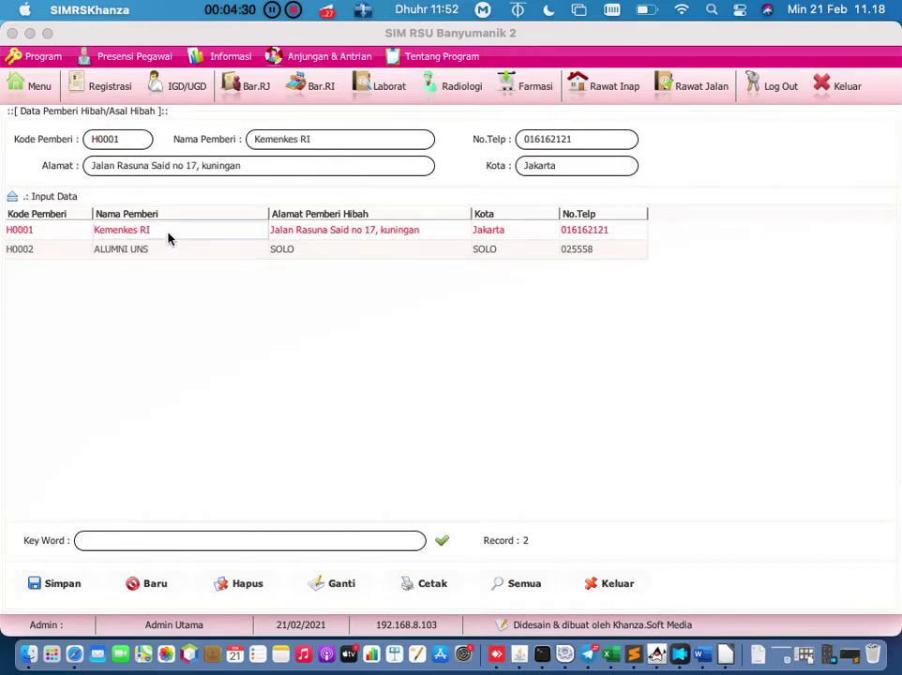
{"action": "left_click", "coordinate": [314, 167]}
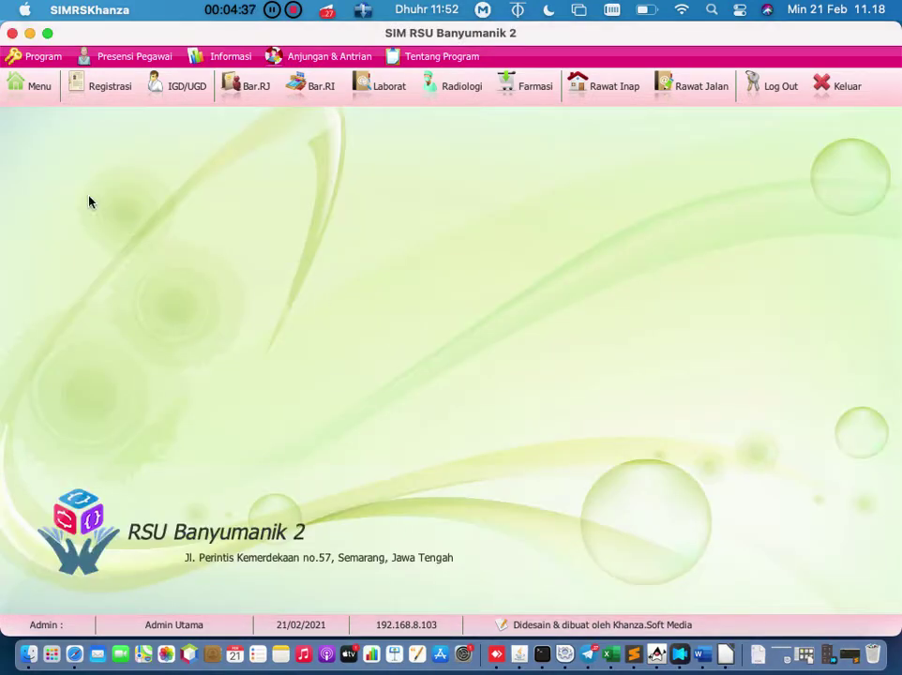
{"action": "left_click", "coordinate": [42, 98]}
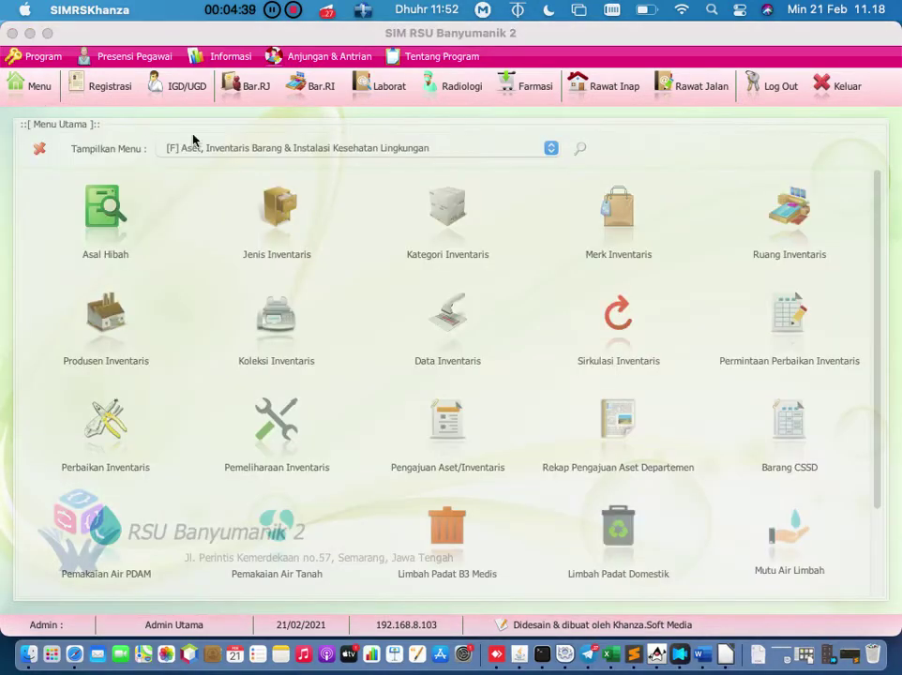
{"action": "left_click", "coordinate": [291, 218]}
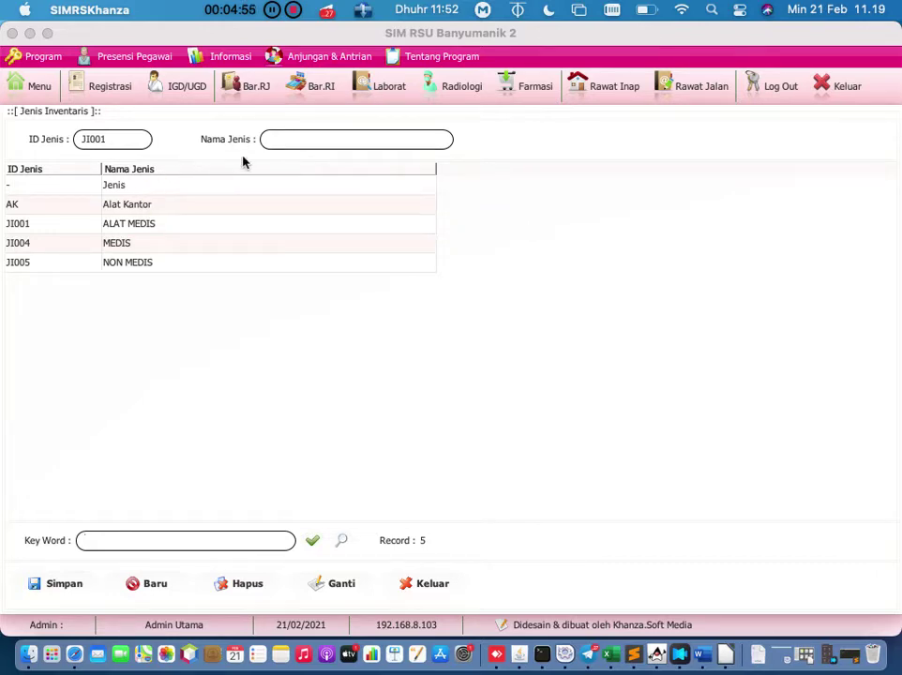
{"action": "left_click", "coordinate": [300, 141]}
{"action": "left_click", "coordinate": [427, 585]}
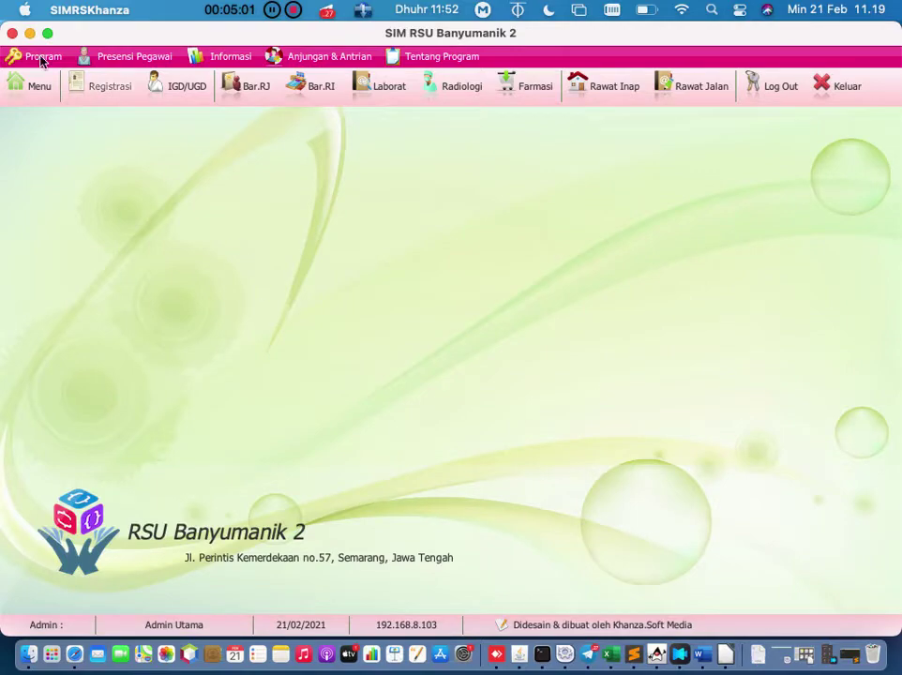
Step: Open Jenis Barang IPSRS from the [E] Transaksi Inventory Barang Non Medis dan Penunjang category
{"action": "left_click", "coordinate": [38, 86]}
{"action": "left_click", "coordinate": [258, 147]}
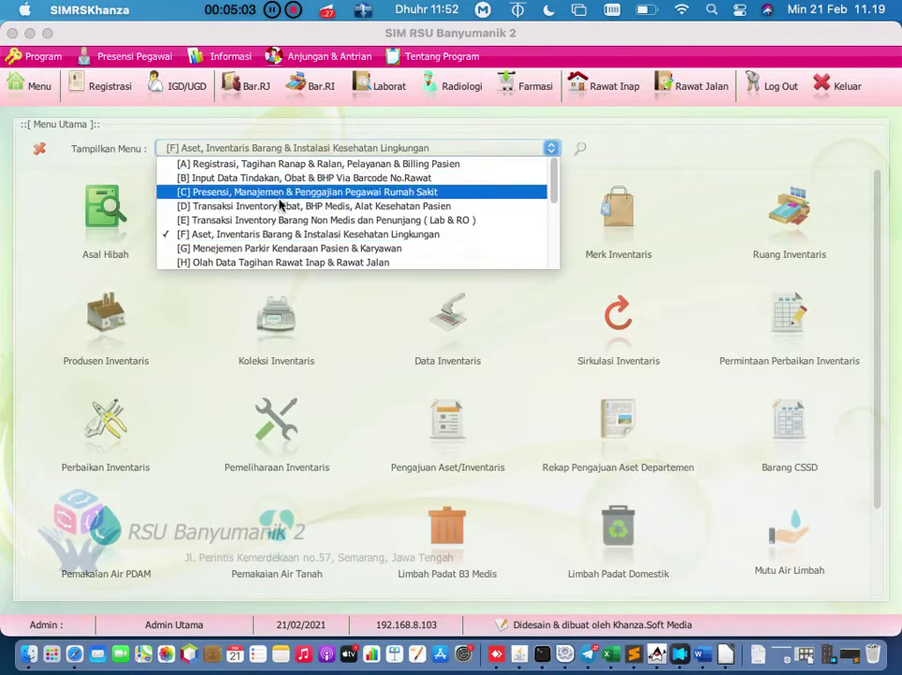
{"action": "left_click", "coordinate": [283, 219]}
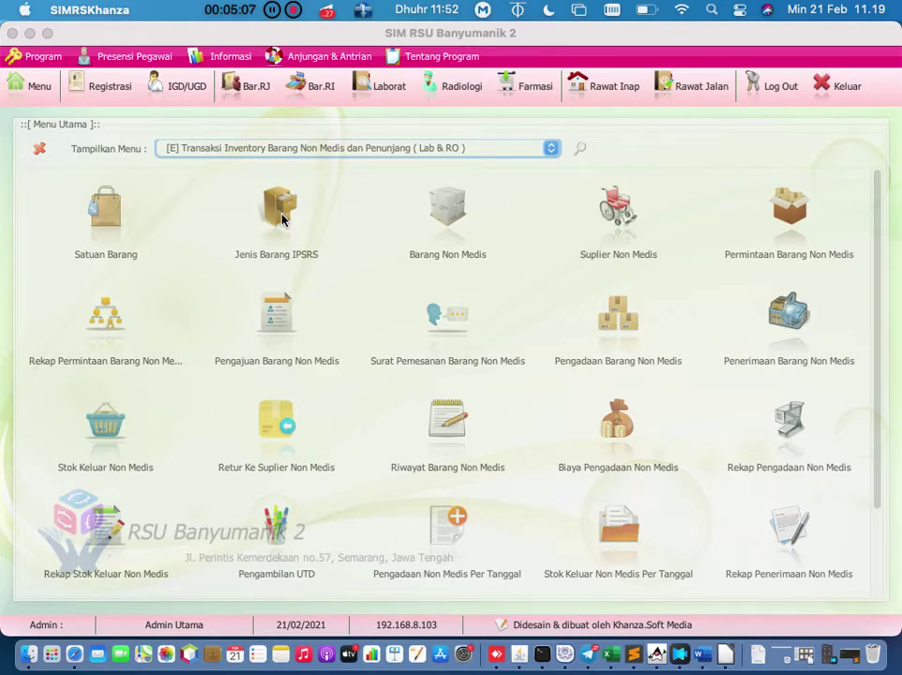
{"action": "left_click", "coordinate": [279, 208]}
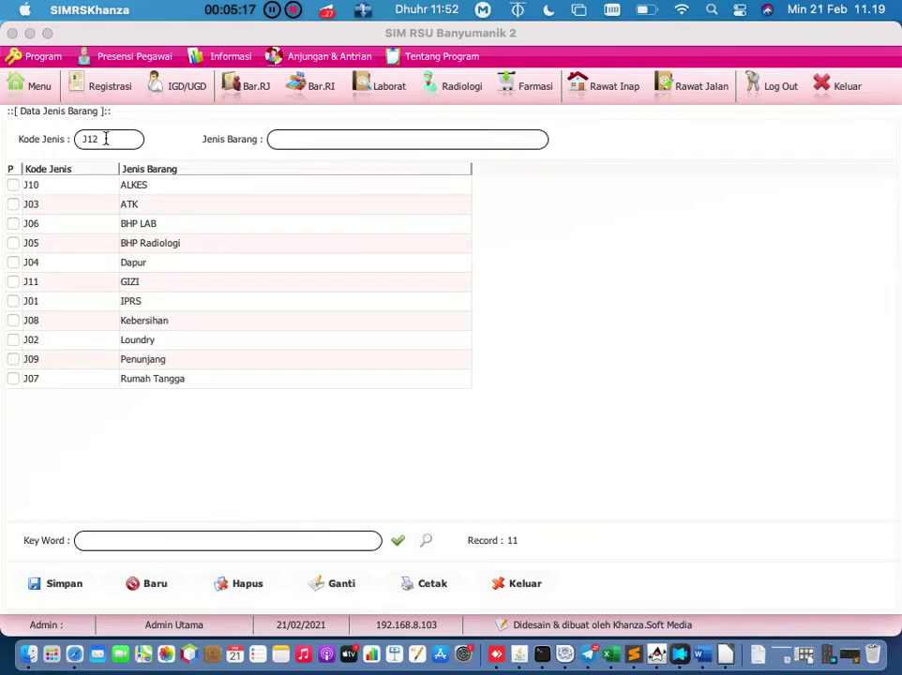
Step: Try the item type name and code fields, then load the Dapur item type
{"action": "left_click", "coordinate": [301, 138]}
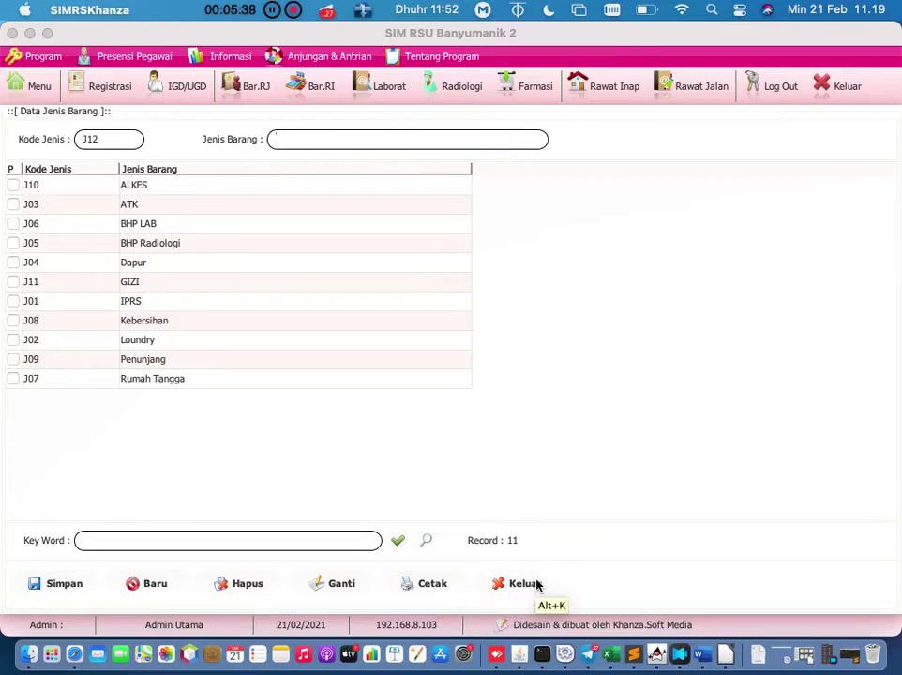
{"action": "left_click", "coordinate": [109, 138]}
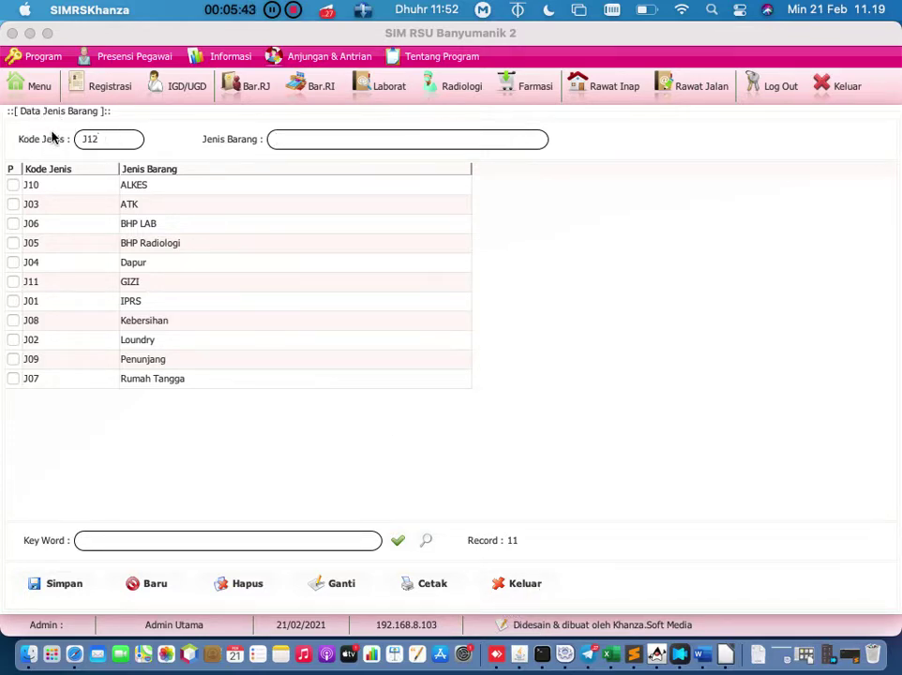
{"action": "left_click", "coordinate": [329, 141]}
{"action": "left_click", "coordinate": [154, 267]}
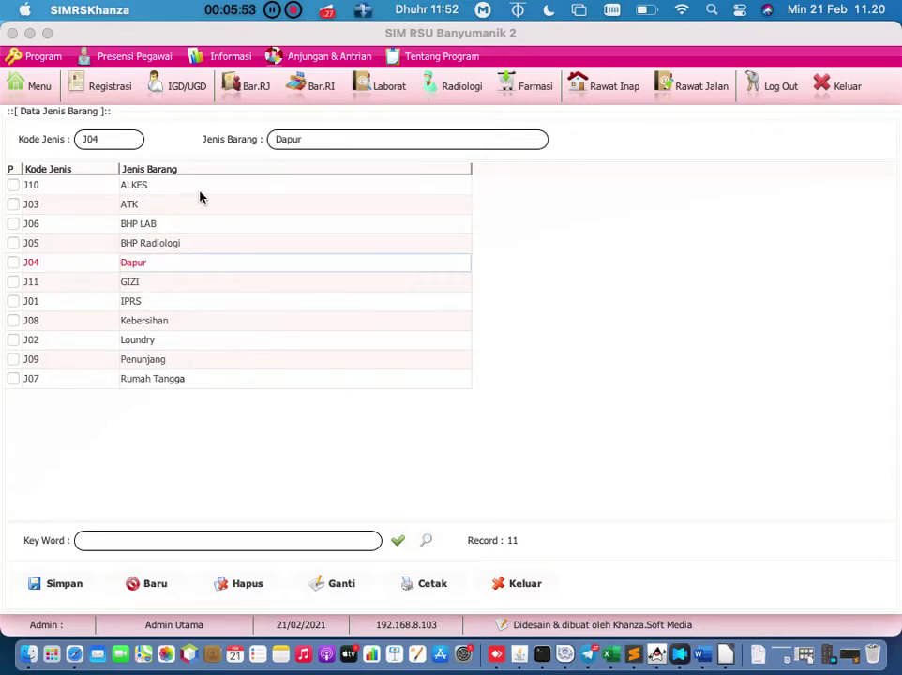
Step: Retype the J03 ATK type name as 'Alat Tulis Kantor', then close without saving and reopen Menu
{"action": "left_click", "coordinate": [150, 210]}
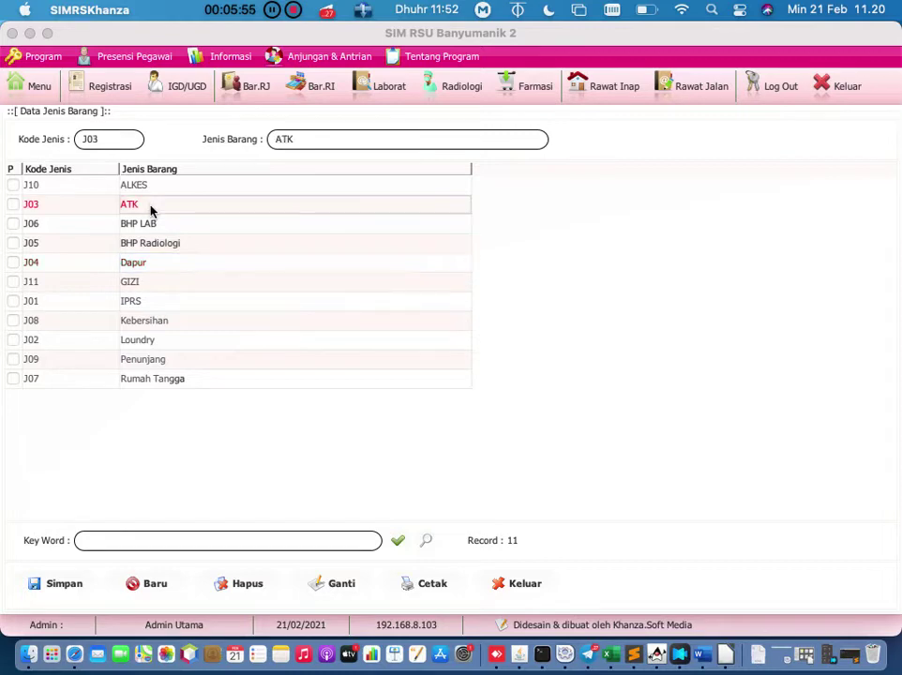
{"action": "left_click", "coordinate": [114, 139]}
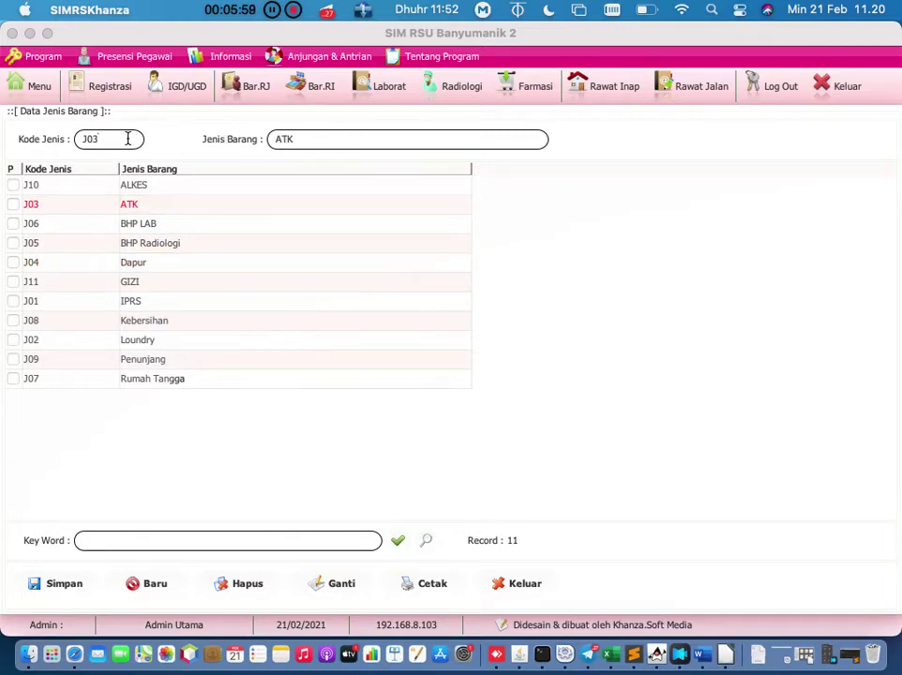
{"action": "left_click", "coordinate": [326, 148]}
{"action": "key", "text": "BackSpace"}
{"action": "key", "text": "BackSpace"}
{"action": "type", "text": "lat Tulis Kantor"}
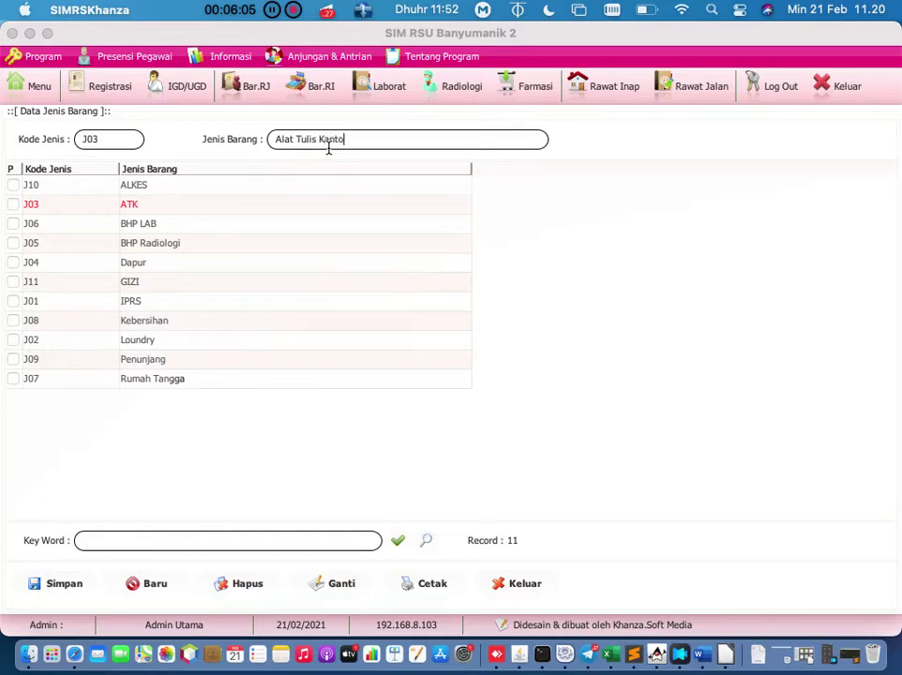
{"action": "left_click", "coordinate": [511, 583]}
{"action": "left_click", "coordinate": [38, 91]}
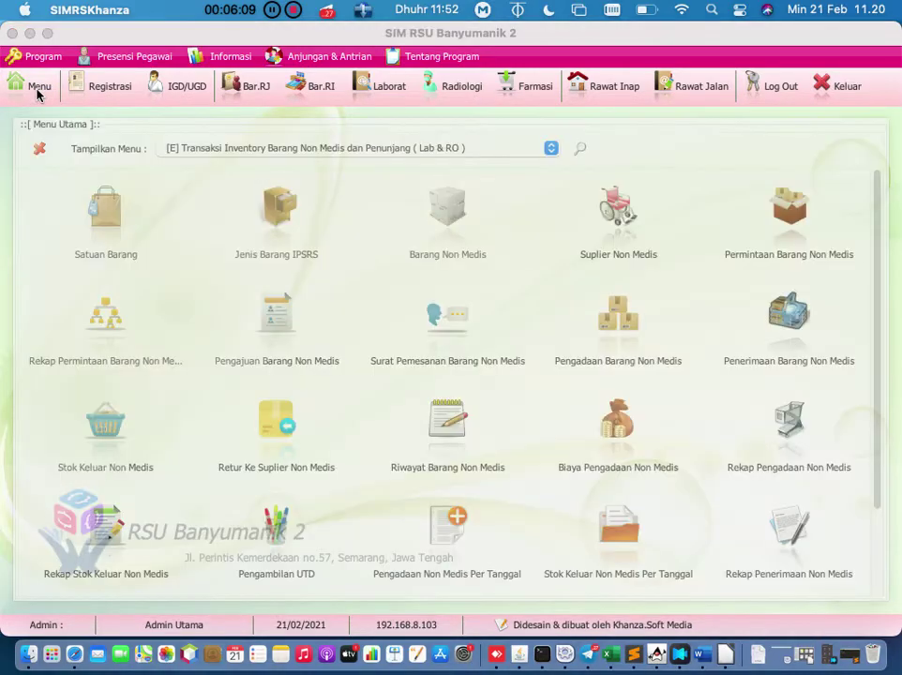
Step: Glance at the non-medical item records and their entry form, then close them
{"action": "left_click", "coordinate": [429, 214]}
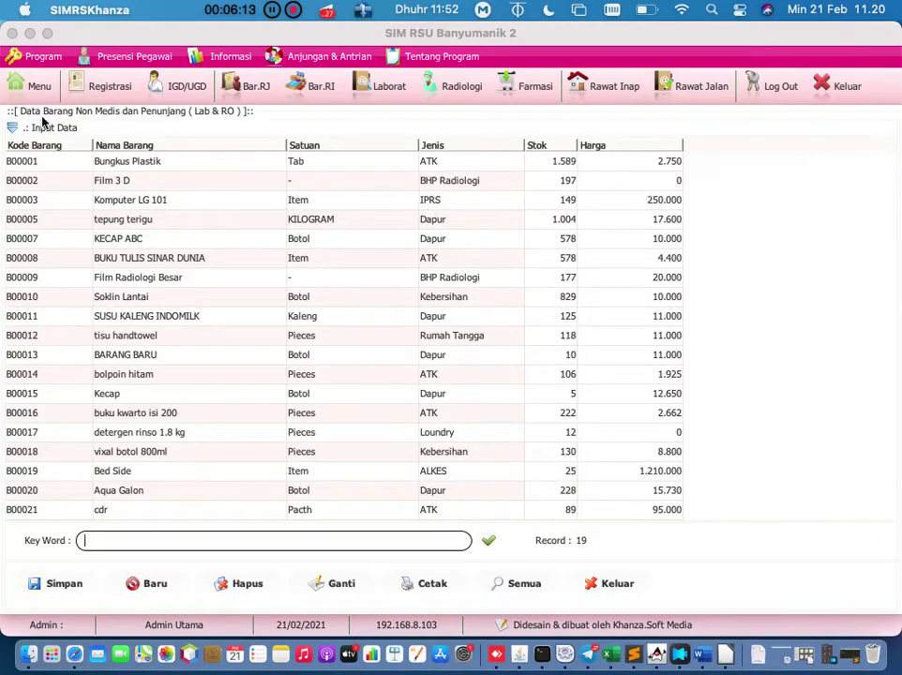
{"action": "left_click", "coordinate": [13, 127]}
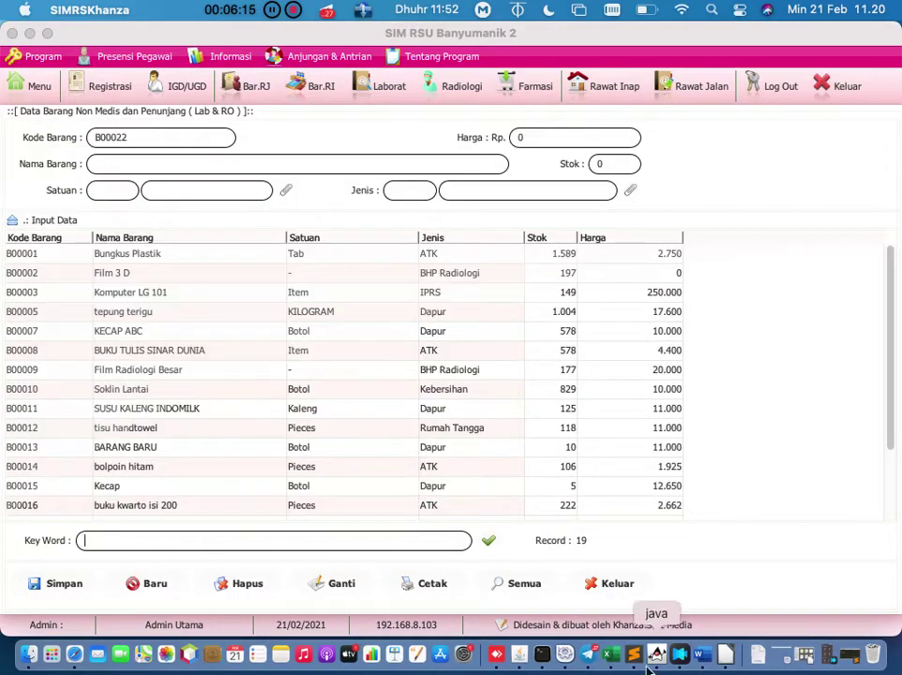
{"action": "left_click", "coordinate": [615, 585]}
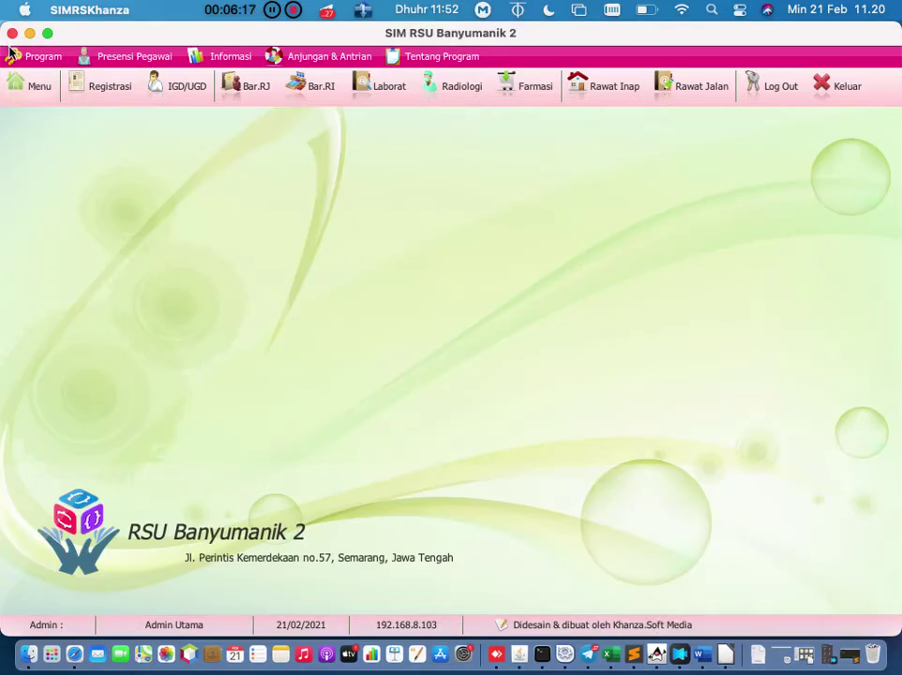
Step: Reopen Barang Non Medis and view KECAP ABC and BUKU TULIS SINAR DUNIA before clearing the form for B00022
{"action": "left_click", "coordinate": [33, 85]}
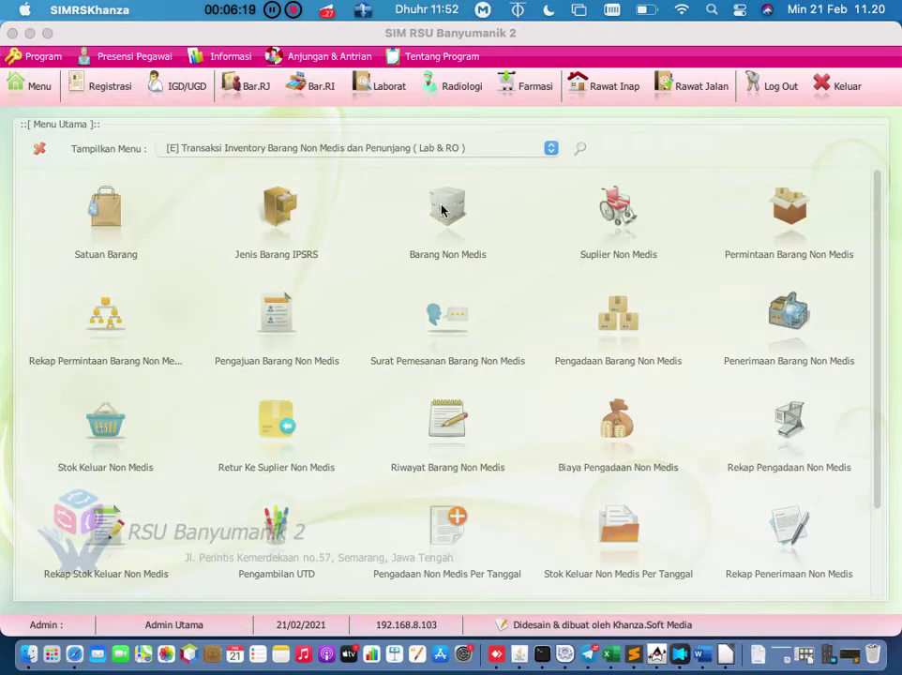
{"action": "left_click", "coordinate": [460, 203]}
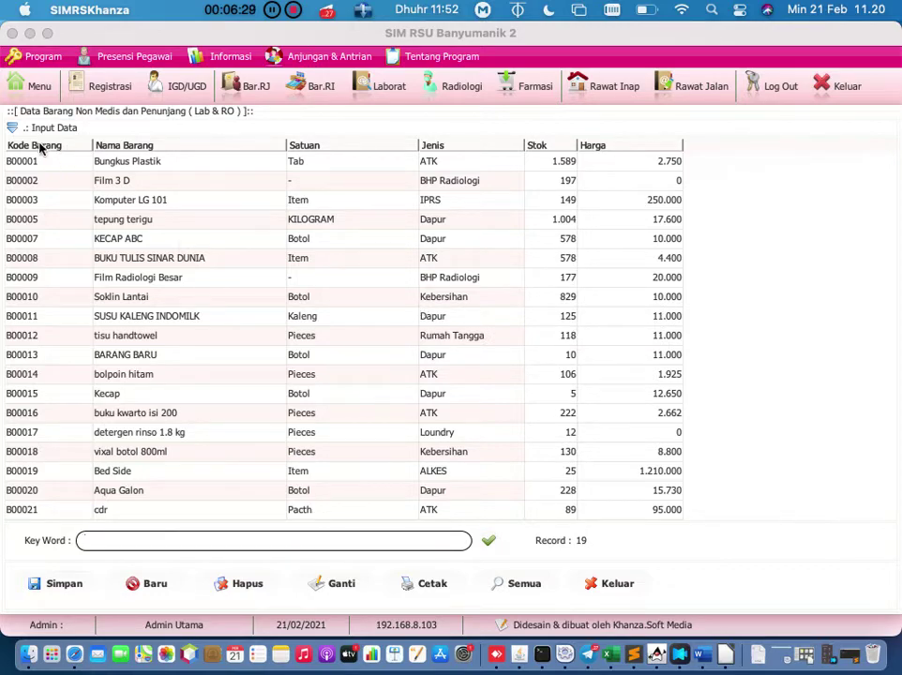
{"action": "left_click", "coordinate": [13, 126]}
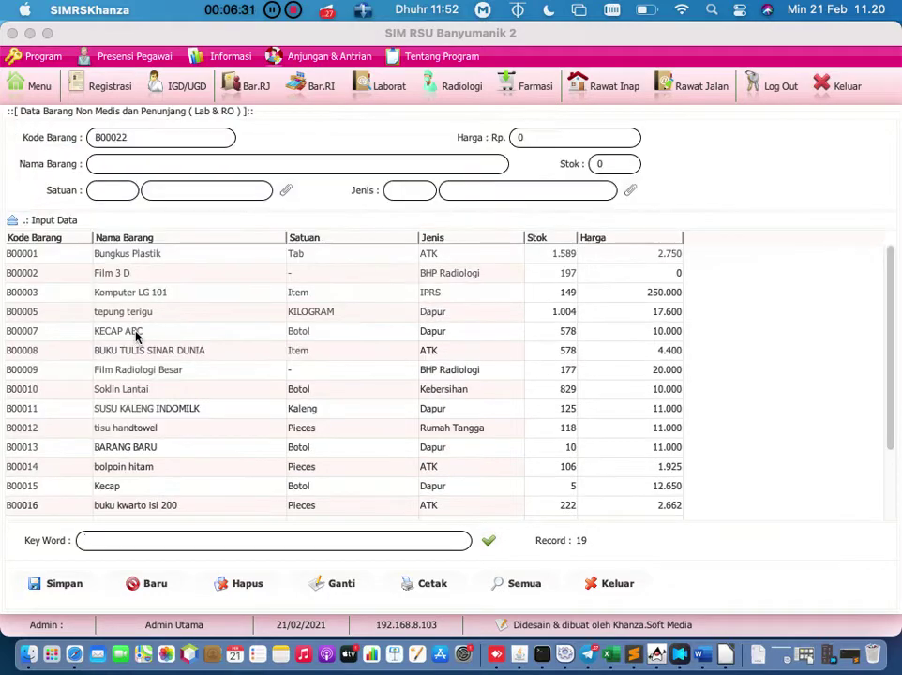
{"action": "left_click", "coordinate": [136, 331]}
{"action": "left_click", "coordinate": [146, 355]}
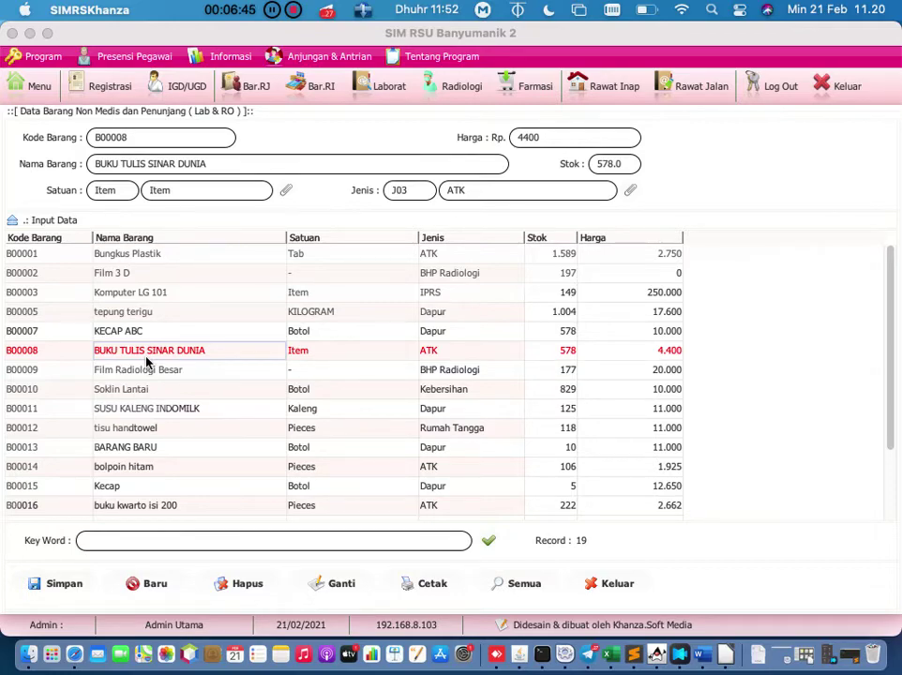
{"action": "left_click", "coordinate": [153, 585]}
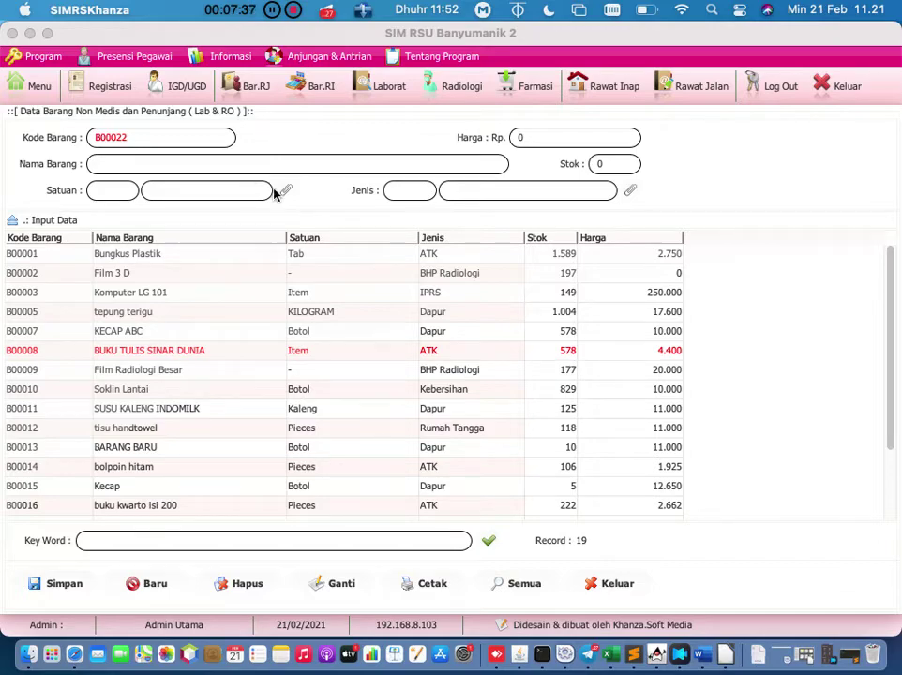
Step: Choose DRP (Drop) from the unit lookup as the new item's Satuan, then close the form
{"action": "left_click", "coordinate": [288, 193]}
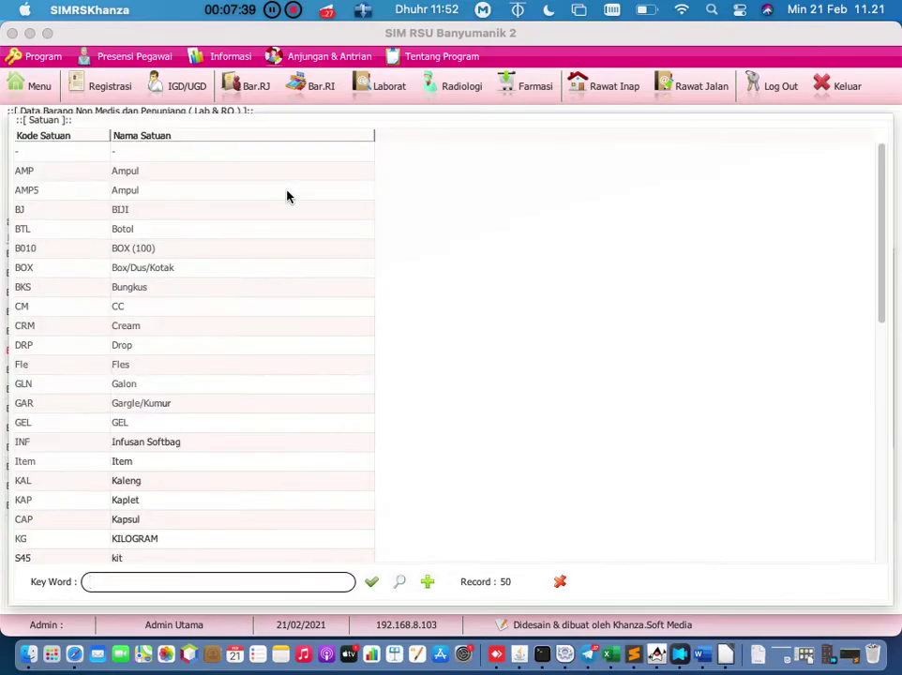
{"action": "left_click", "coordinate": [141, 346]}
{"action": "double_click", "coordinate": [140, 346]}
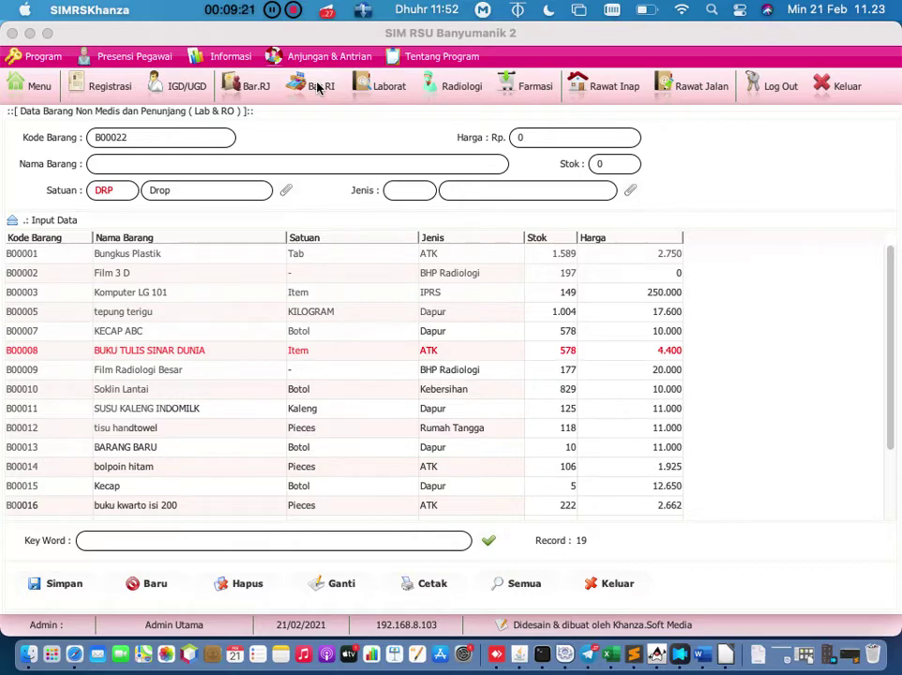
{"action": "left_click", "coordinate": [623, 589]}
Step: Open the 9-record Suplier Non Medis data, start a blank supplier entry, then close it
{"action": "left_click", "coordinate": [37, 85]}
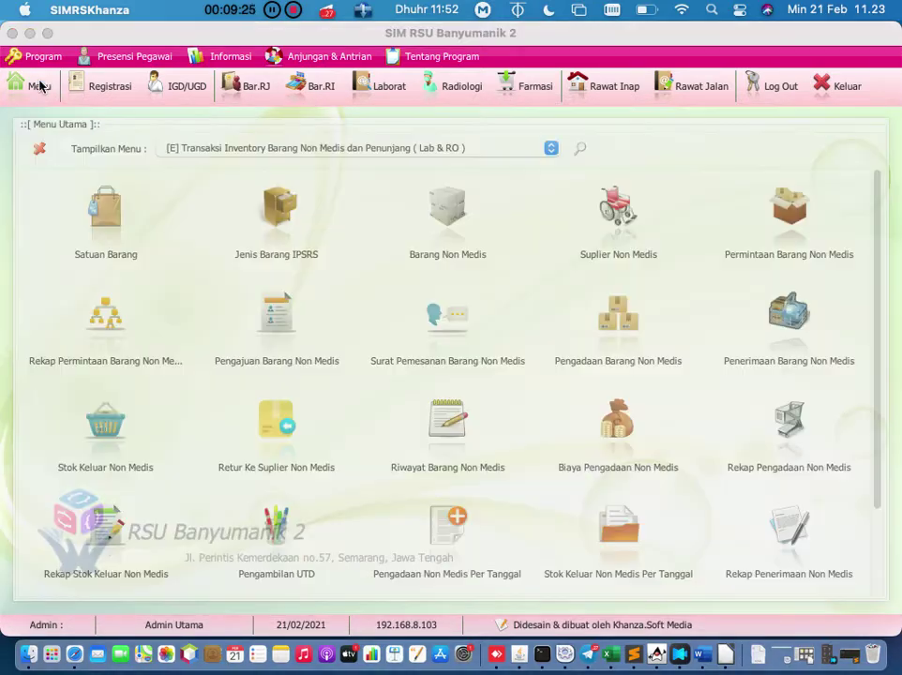
{"action": "left_click", "coordinate": [621, 214]}
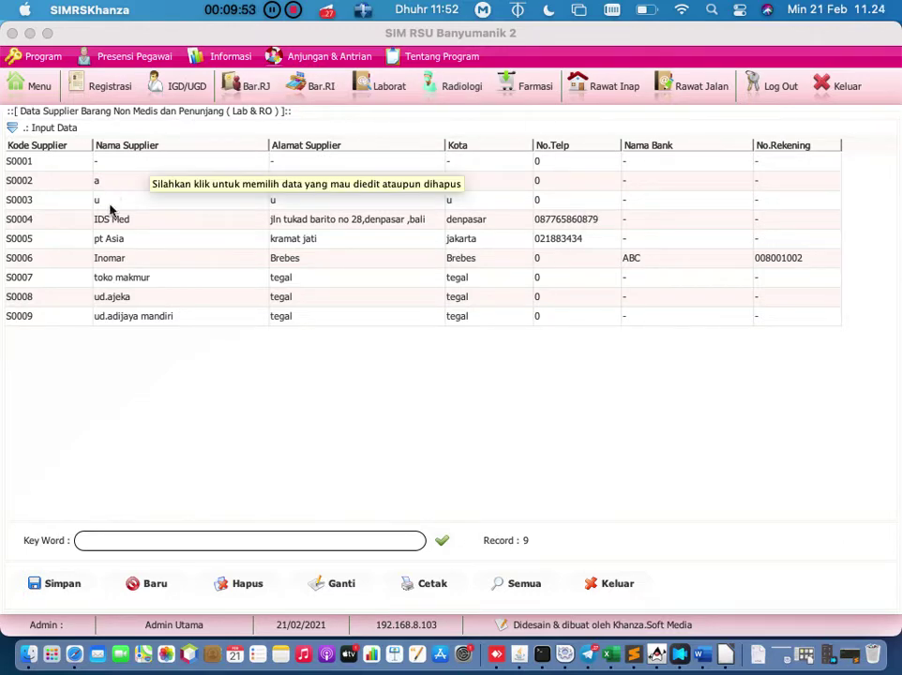
{"action": "left_click", "coordinate": [156, 584]}
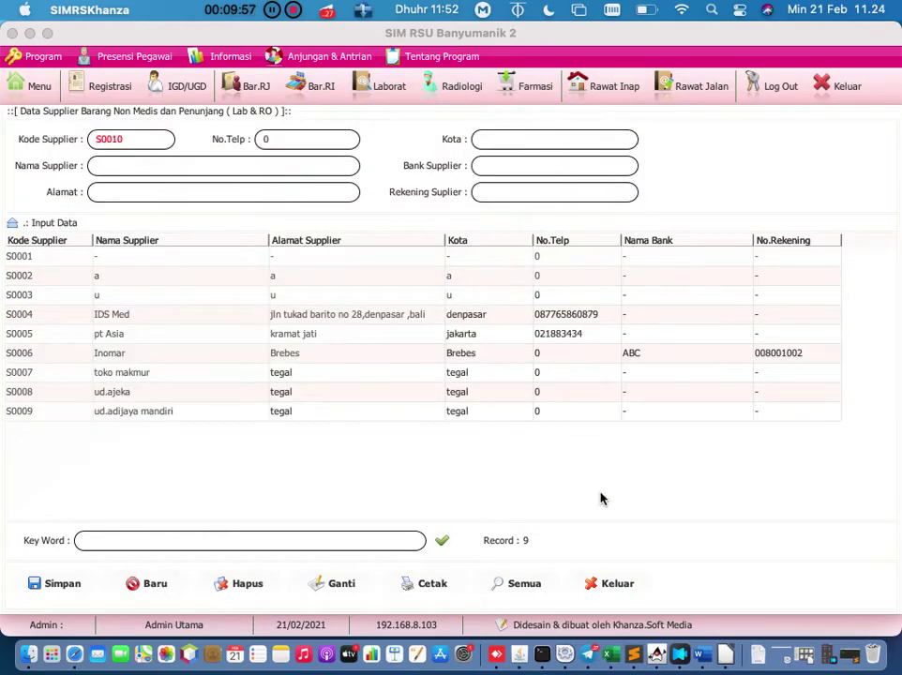
{"action": "left_click", "coordinate": [597, 586]}
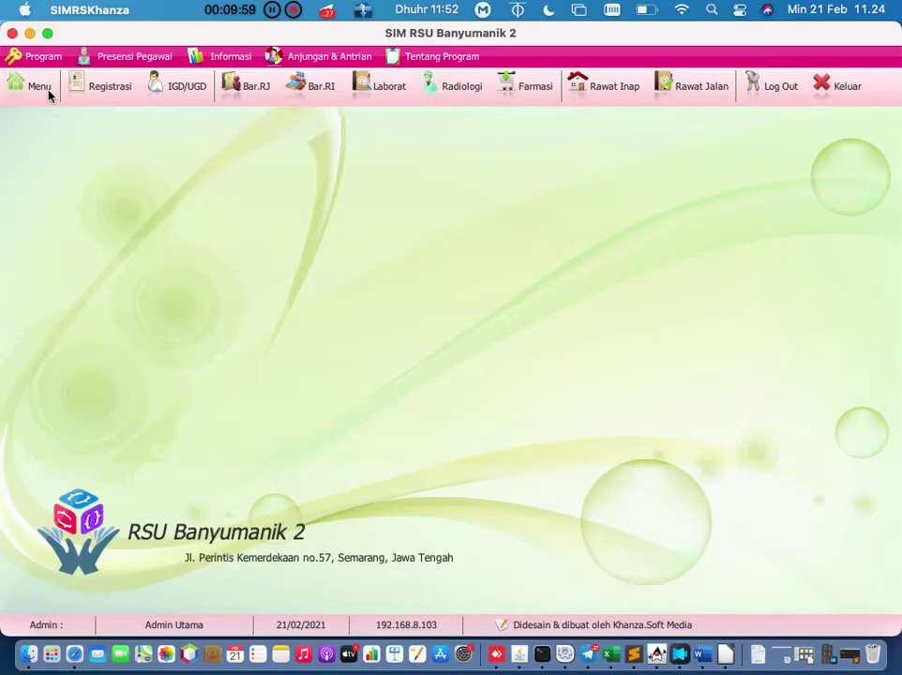
Step: Open Menu Utama and scroll the module grid to bring Stok Opname Non Medis into view
{"action": "left_click", "coordinate": [47, 89]}
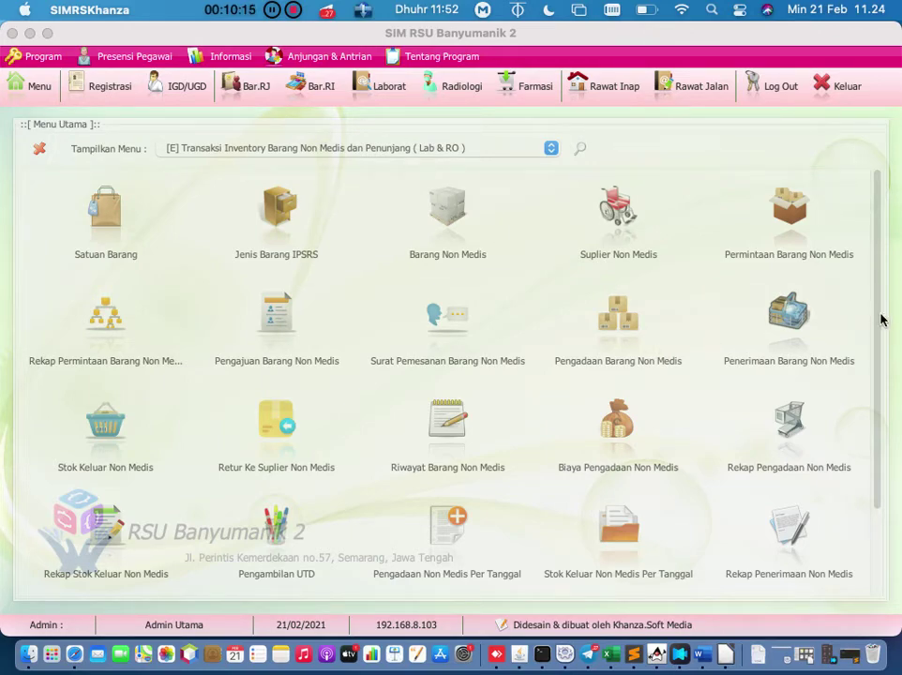
{"action": "left_click_drag", "start_coordinate": [880, 318], "coordinate": [896, 435]}
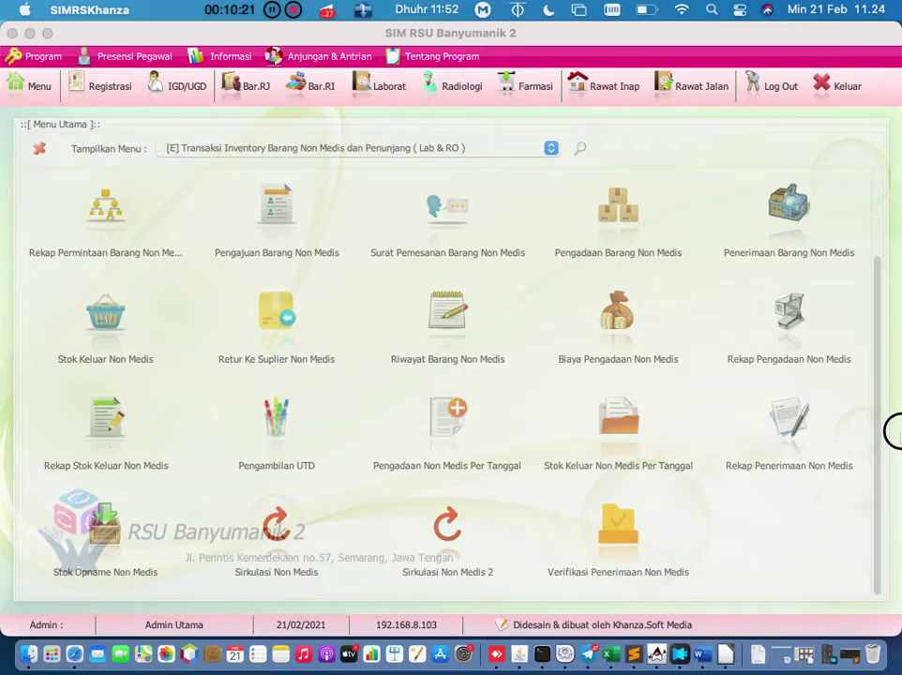
{"action": "left_click_drag", "start_coordinate": [894, 435], "coordinate": [892, 409]}
Step: Filter the menu by 'opname' and open Stok Opname Non Medis for 21-02-2021
{"action": "left_click", "coordinate": [581, 150]}
{"action": "type", "text": "kelahiran"}
{"action": "left_click", "coordinate": [304, 114]}
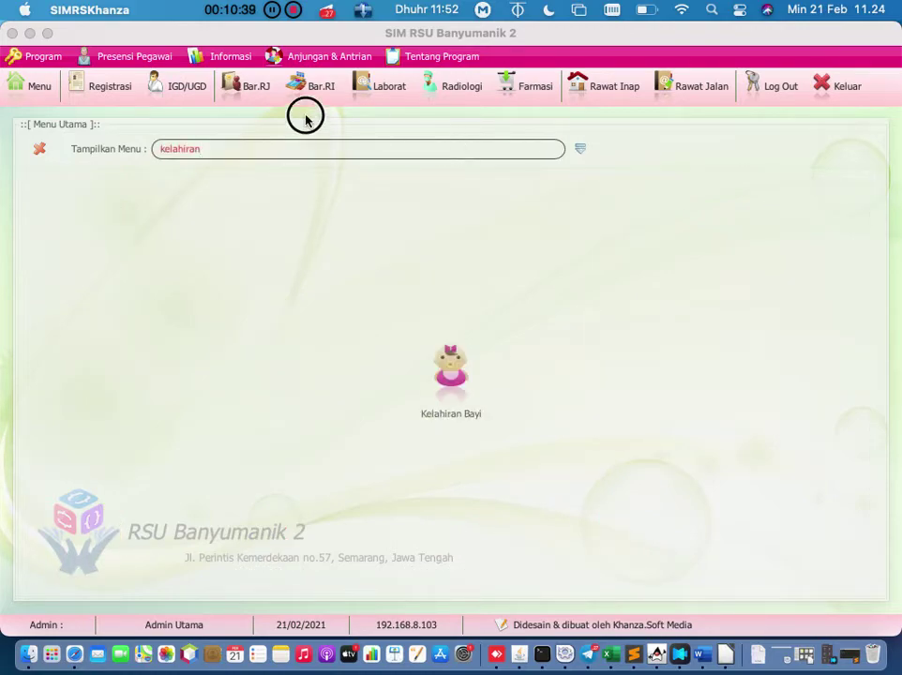
{"action": "type", "text": "opname"}
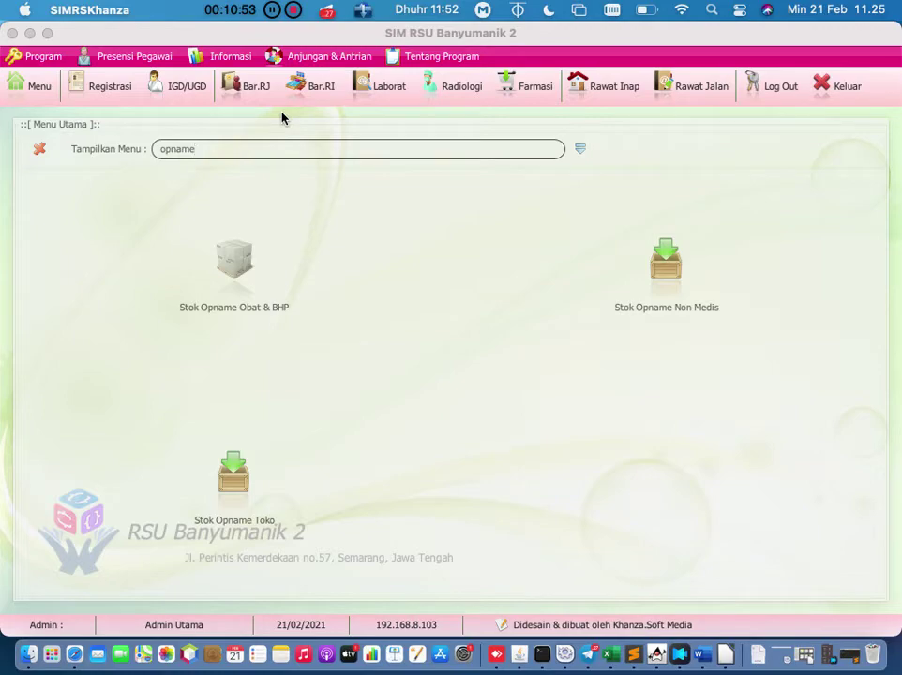
{"action": "left_click", "coordinate": [666, 287]}
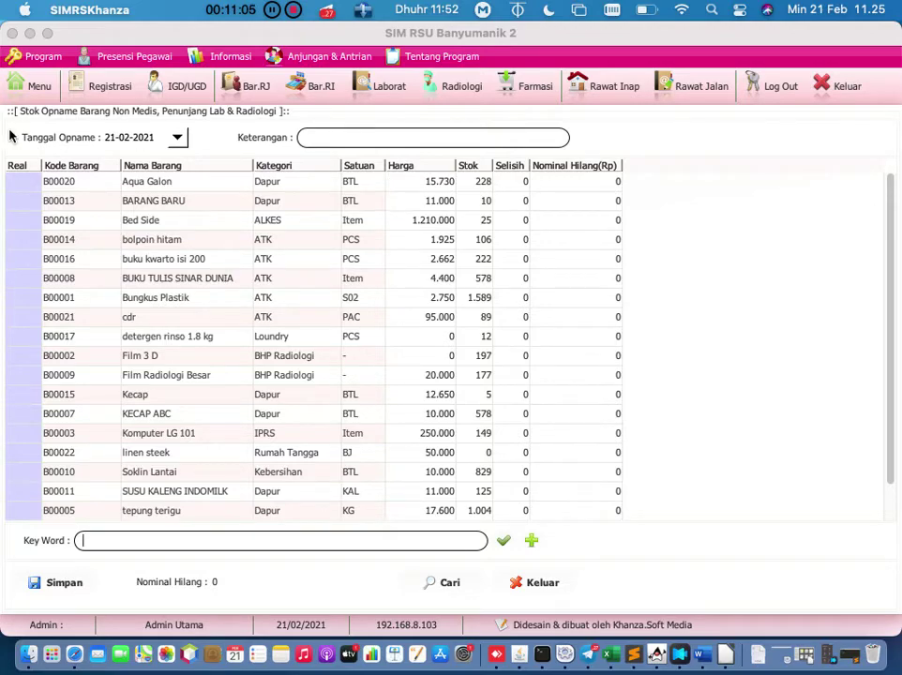
Step: Reopen Stok Opname Non Medis via the category menu and enter '-' as the Keterangan
{"action": "left_click", "coordinate": [30, 86]}
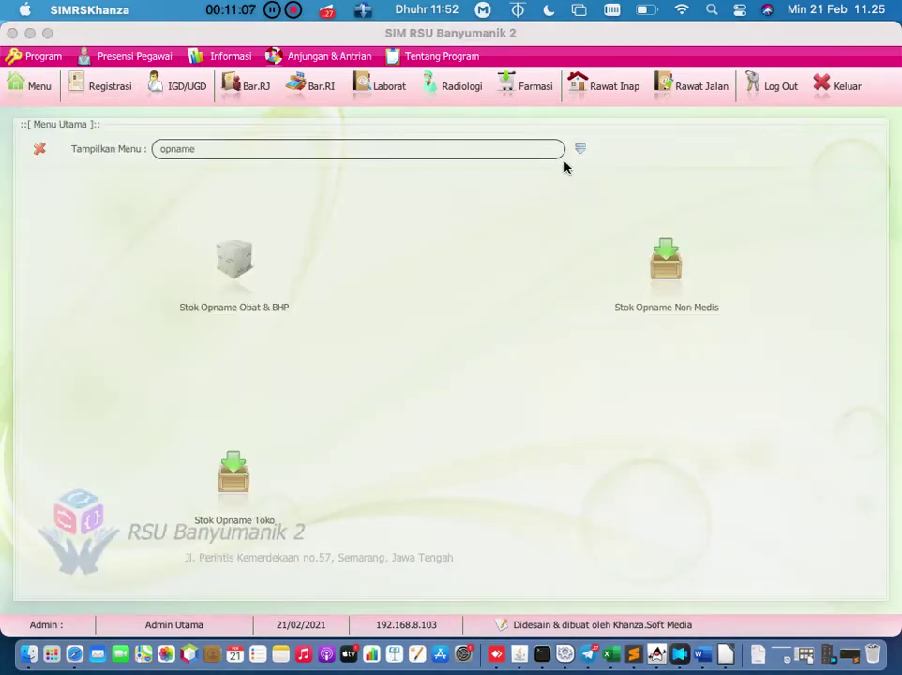
{"action": "left_click", "coordinate": [578, 151]}
{"action": "scroll", "coordinate": [391, 430], "scroll_direction": "down", "scroll_amount": 3}
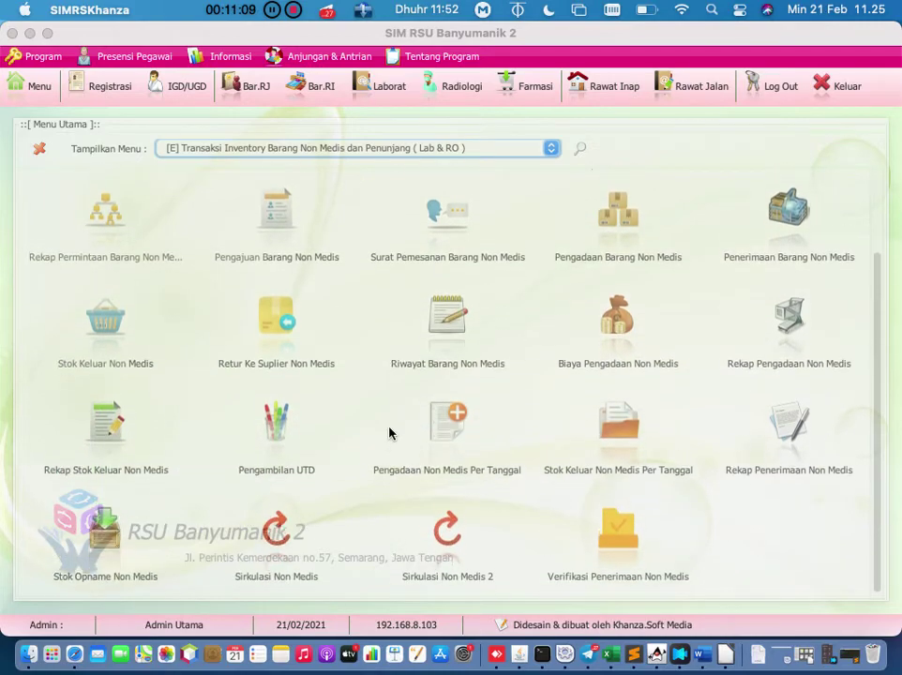
{"action": "left_click", "coordinate": [106, 530]}
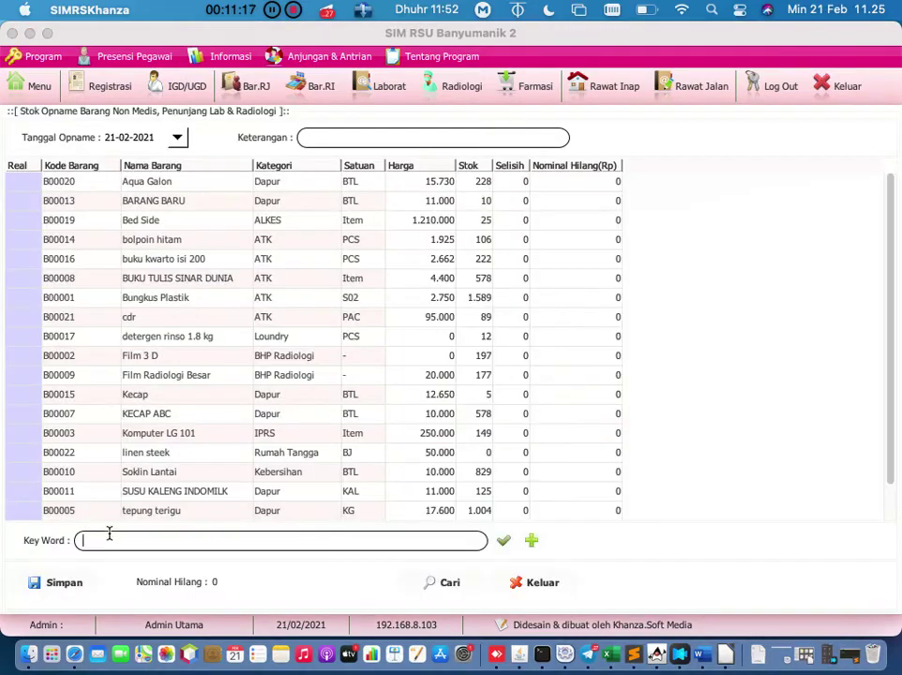
{"action": "left_click", "coordinate": [340, 136]}
Step: Enter a Real count of 100 for Aqua Galon, yielding a Nominal Hilang of 2.013.440
{"action": "left_click", "coordinate": [31, 186]}
{"action": "left_click", "coordinate": [30, 183]}
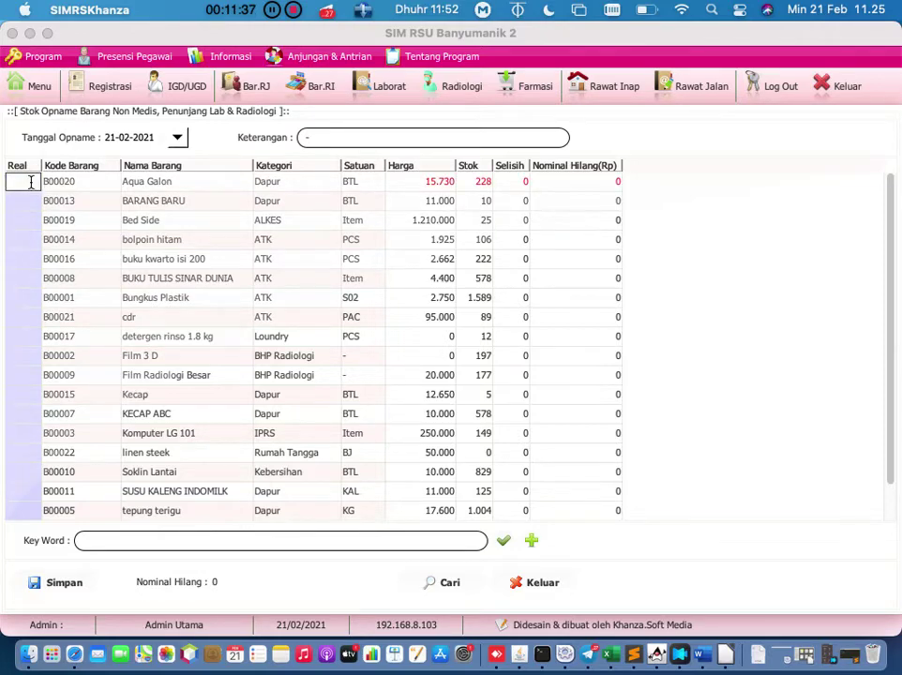
{"action": "type", "text": "100"}
{"action": "key", "text": "Return"}
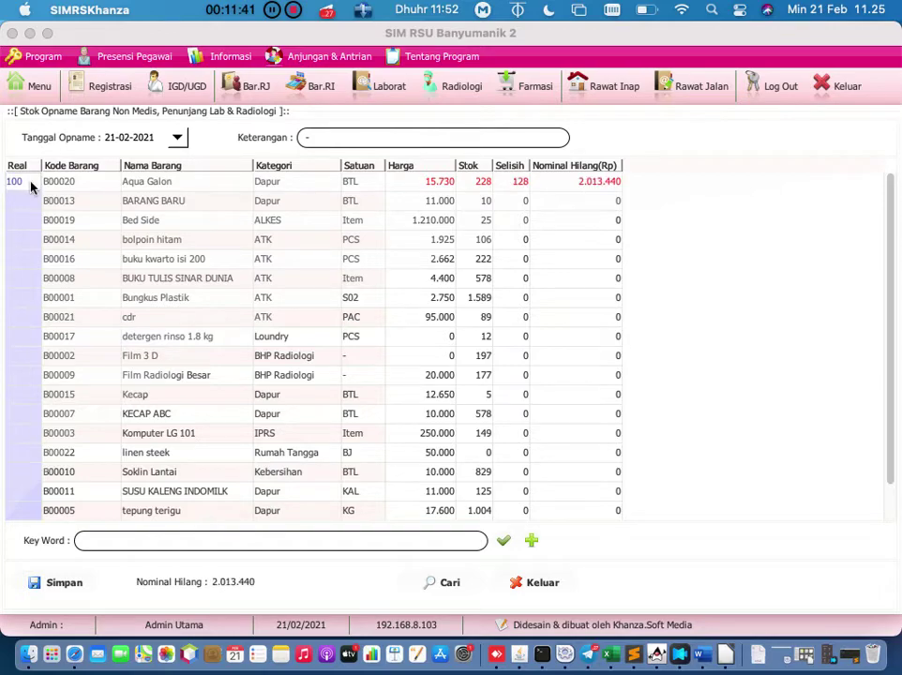
{"action": "key", "text": "Right"}
{"action": "key", "text": "Right"}
{"action": "key", "text": "Right"}
{"action": "key", "text": "Right"}
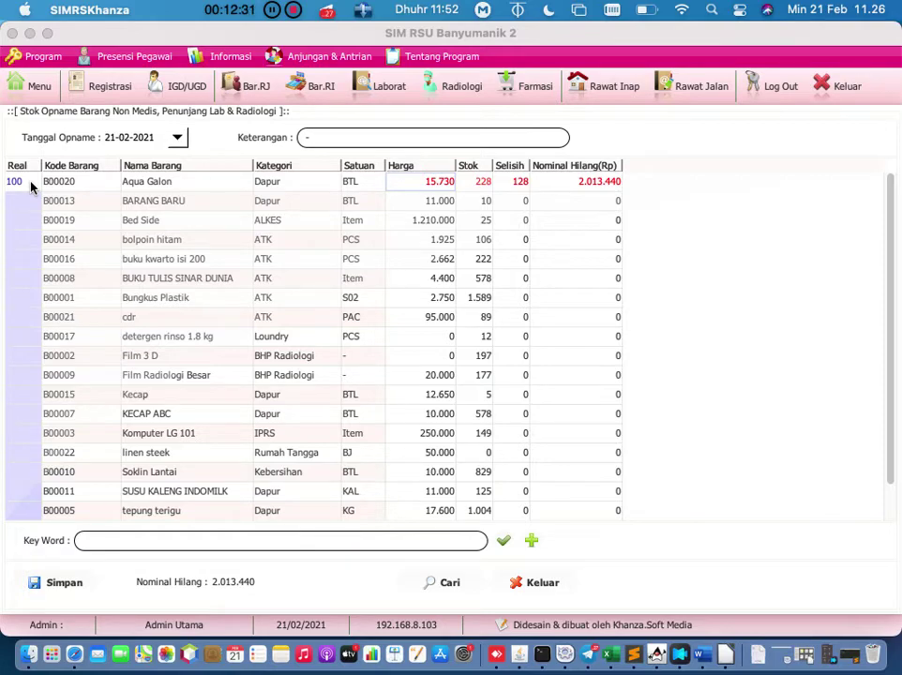
{"action": "left_click", "coordinate": [31, 99]}
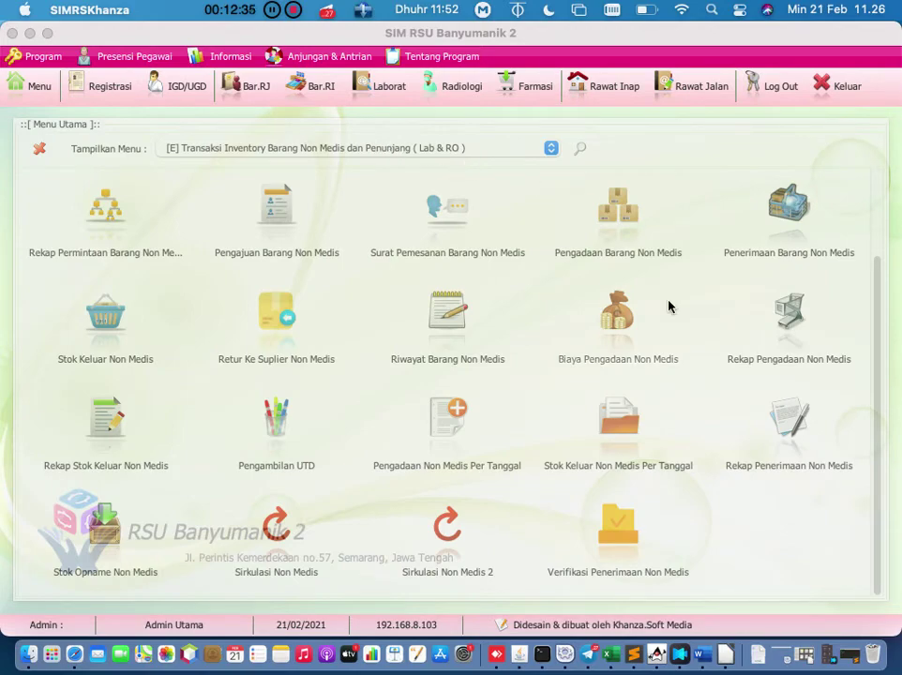
Step: Switch the menu to [F] Aset, Inventaris Barang and review the Jenis Inventaris list
{"action": "left_click", "coordinate": [540, 152]}
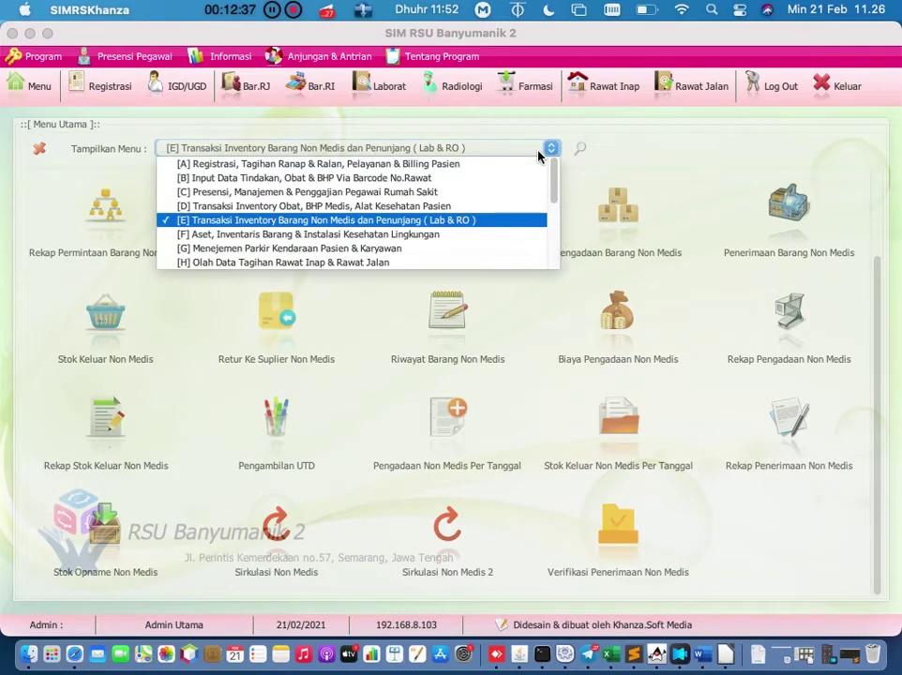
{"action": "left_click", "coordinate": [474, 234]}
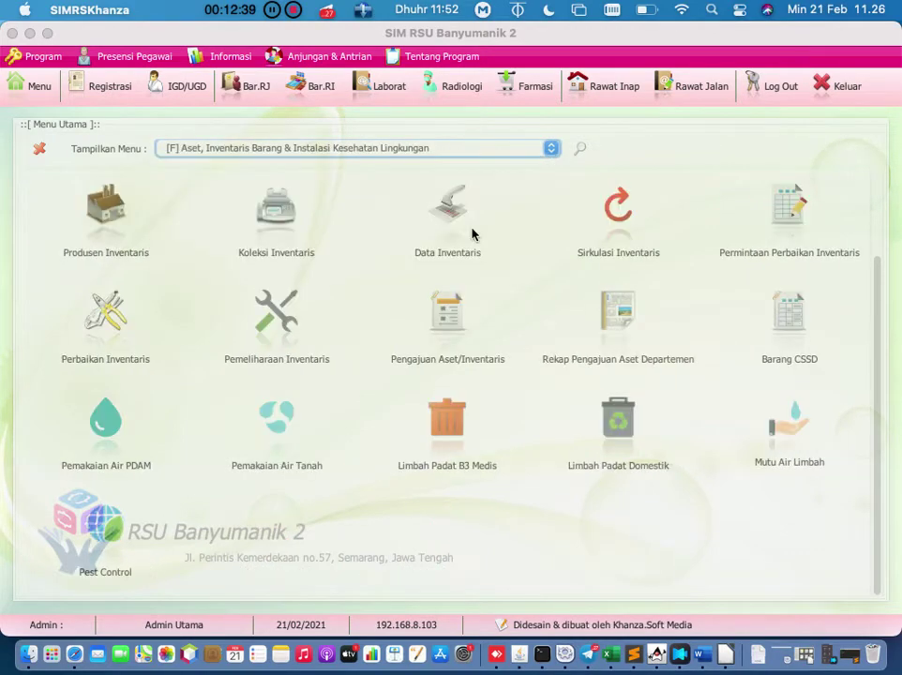
{"action": "scroll", "coordinate": [235, 272], "scroll_direction": "up", "scroll_amount": 3}
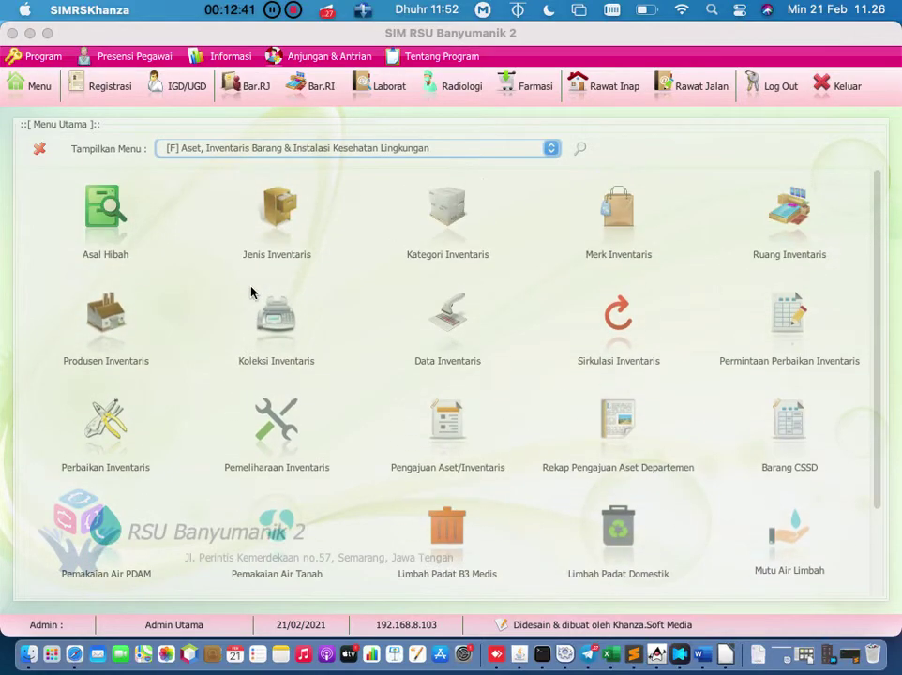
{"action": "left_click", "coordinate": [293, 225]}
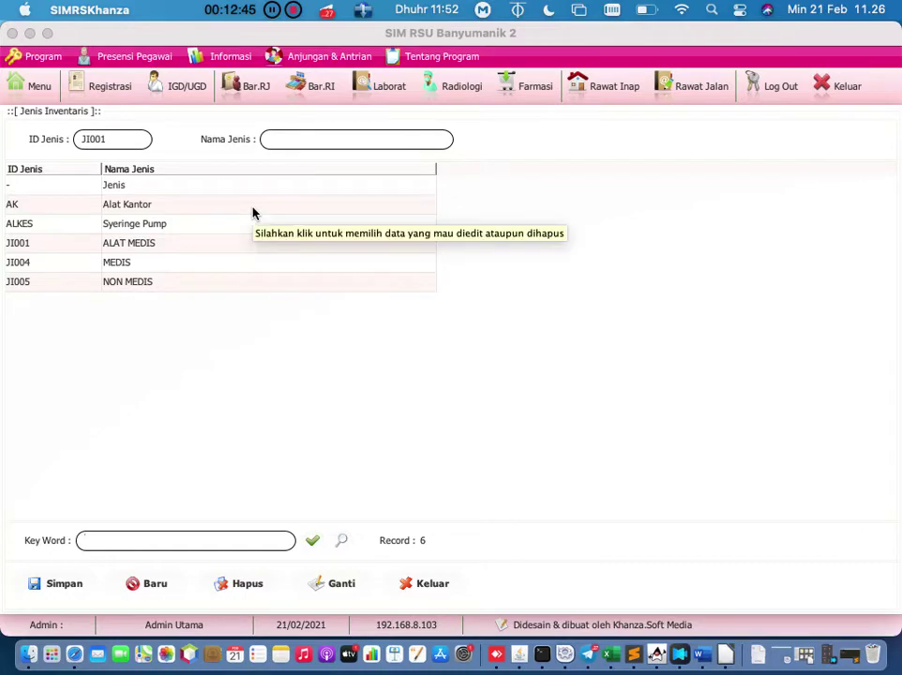
{"action": "left_click", "coordinate": [410, 581]}
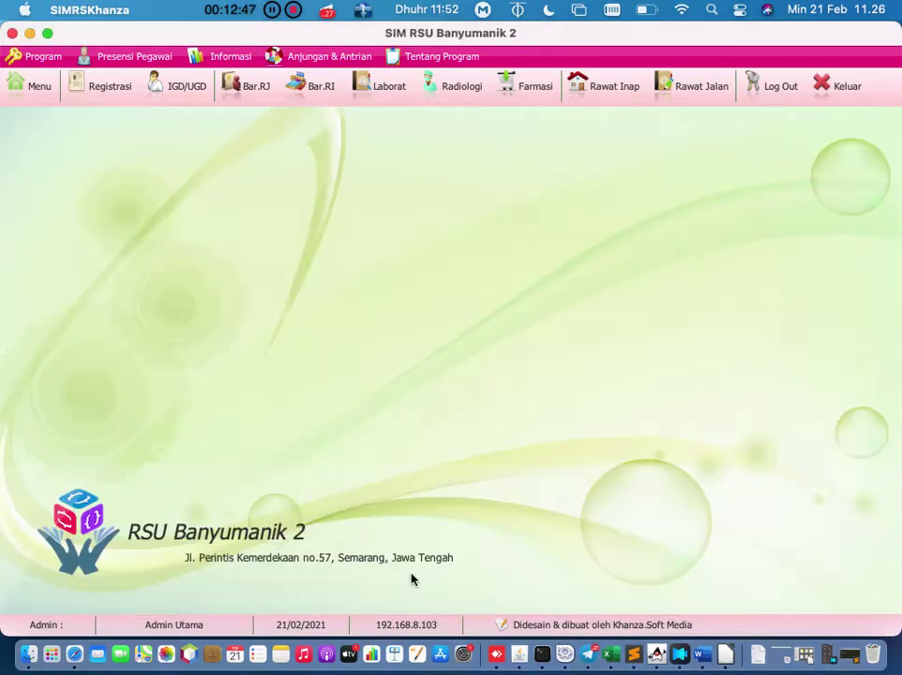
Step: Review the Kategori Inventaris and Merk Inventaris lists in turn, closing each
{"action": "left_click", "coordinate": [32, 88]}
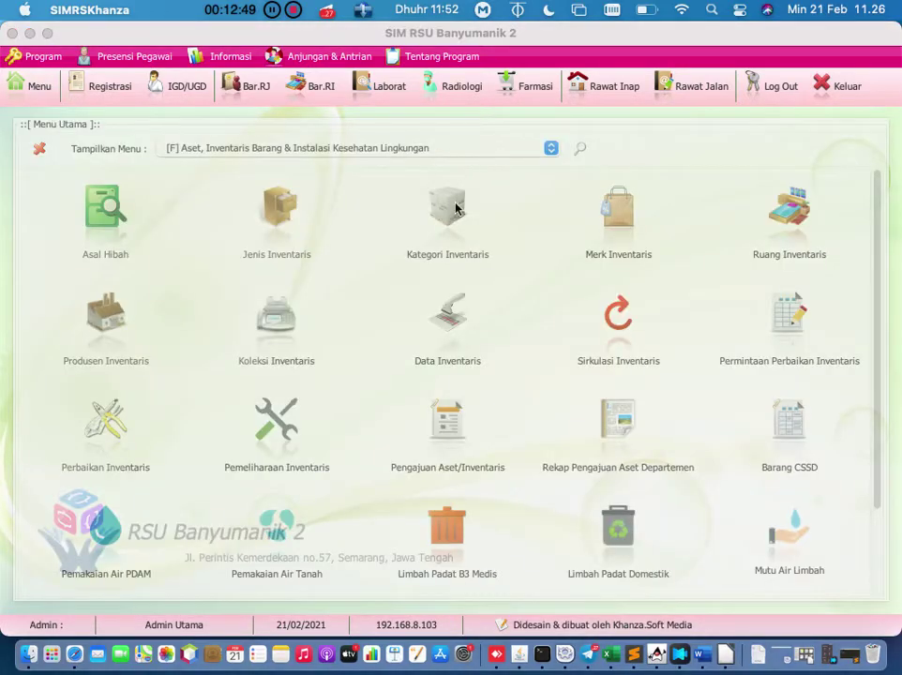
{"action": "left_click", "coordinate": [456, 207]}
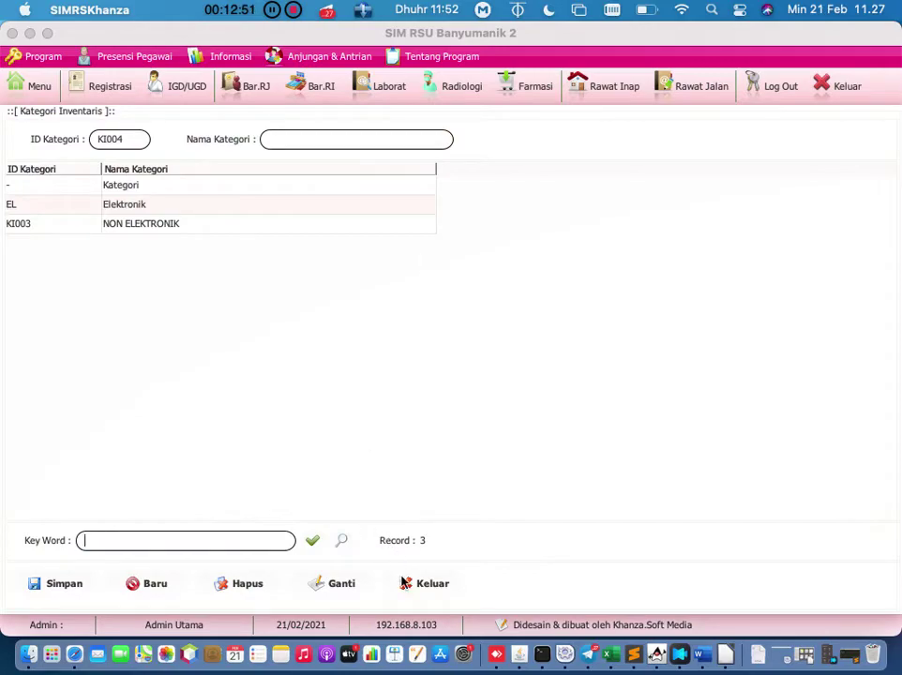
{"action": "left_click", "coordinate": [403, 583]}
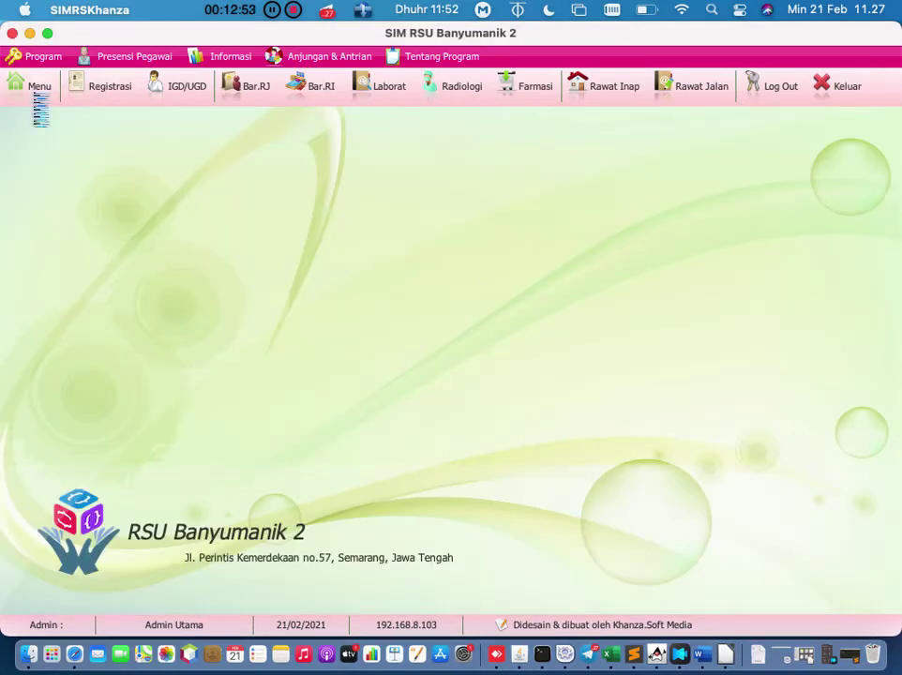
{"action": "left_click", "coordinate": [40, 108]}
{"action": "left_click", "coordinate": [630, 225]}
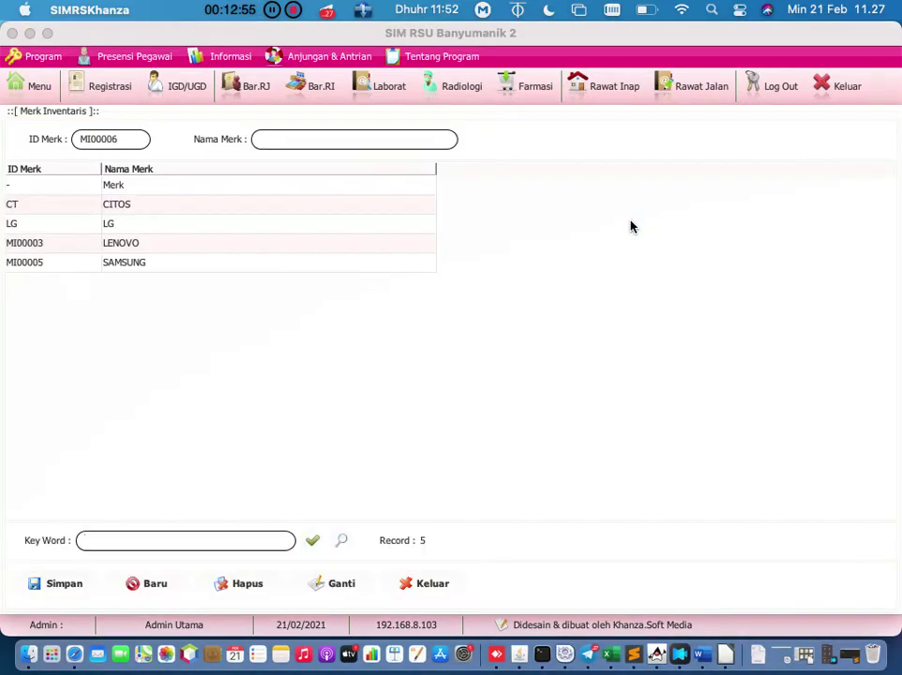
{"action": "left_click", "coordinate": [42, 90]}
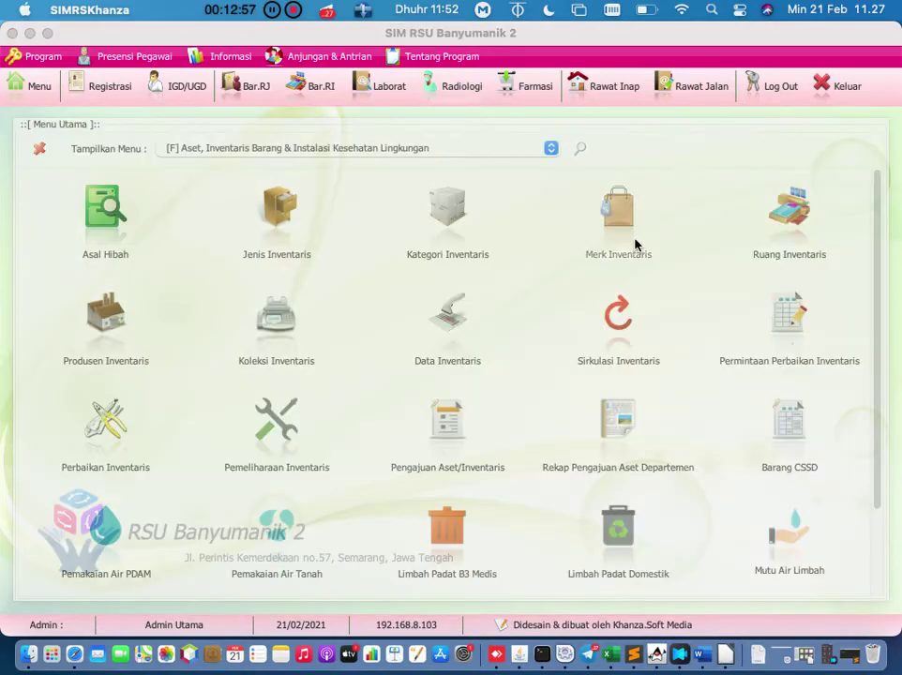
Step: Review the 6-room Ruang Inventaris list and return to the inventory module menu
{"action": "left_click", "coordinate": [790, 214]}
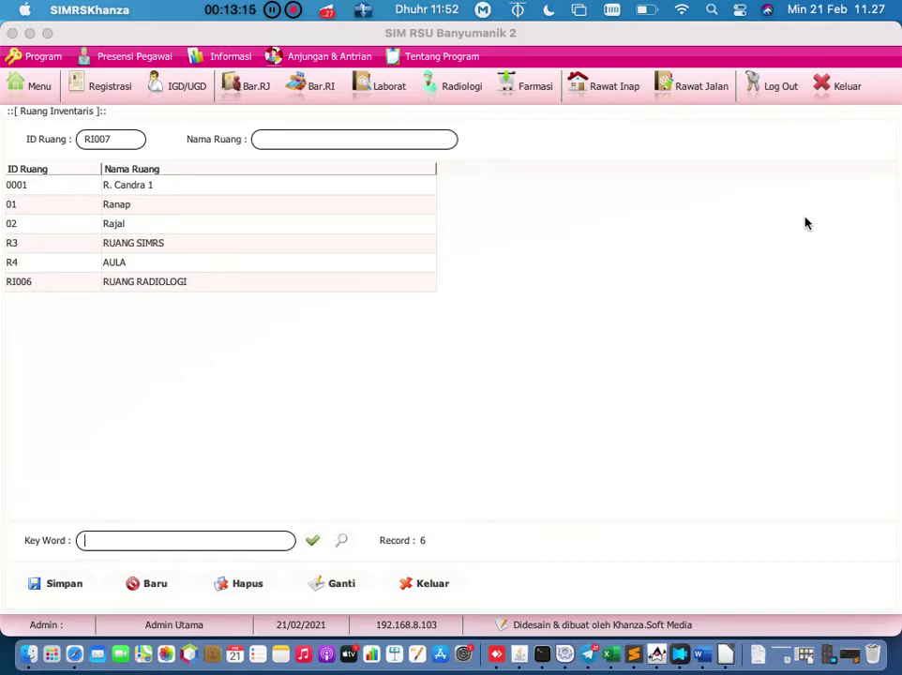
{"action": "left_click", "coordinate": [433, 584]}
{"action": "left_click", "coordinate": [39, 87]}
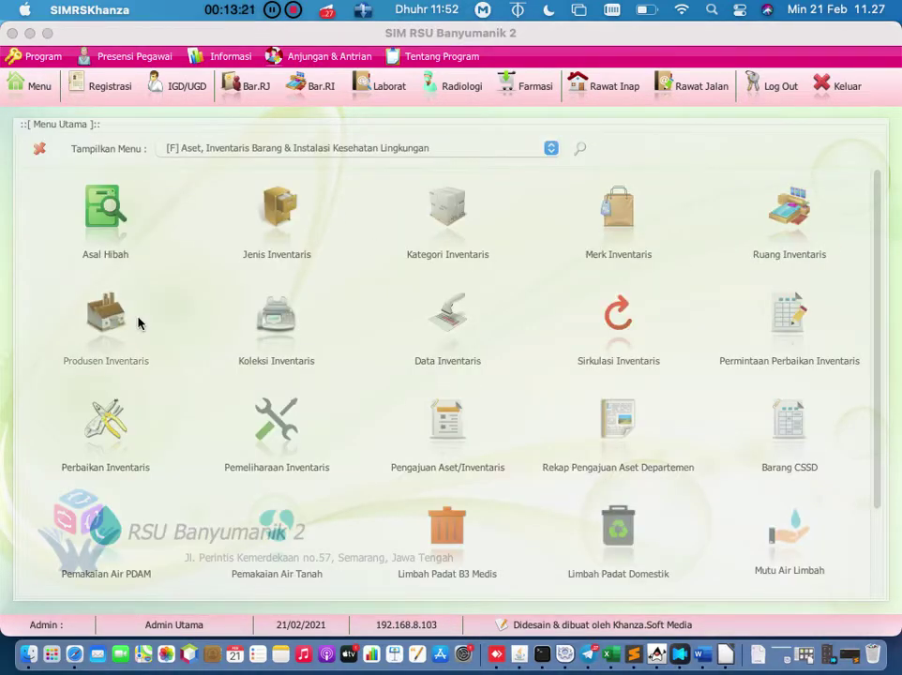
Step: Review the 5-record Produsen Inventaris list, then open the 10-record Koleksi Inventaris data
{"action": "left_click", "coordinate": [102, 325]}
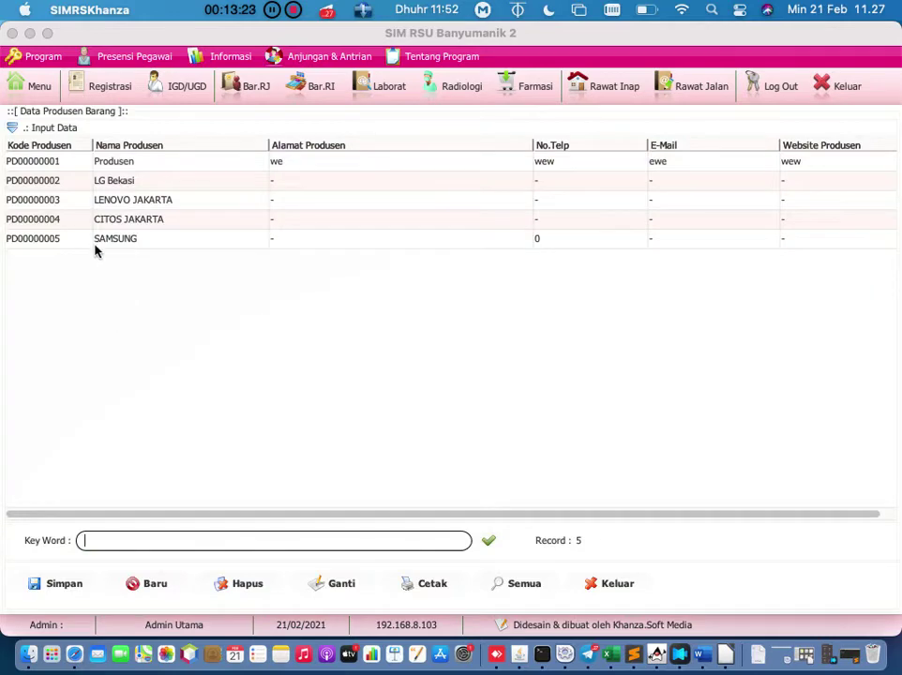
{"action": "left_click", "coordinate": [12, 129]}
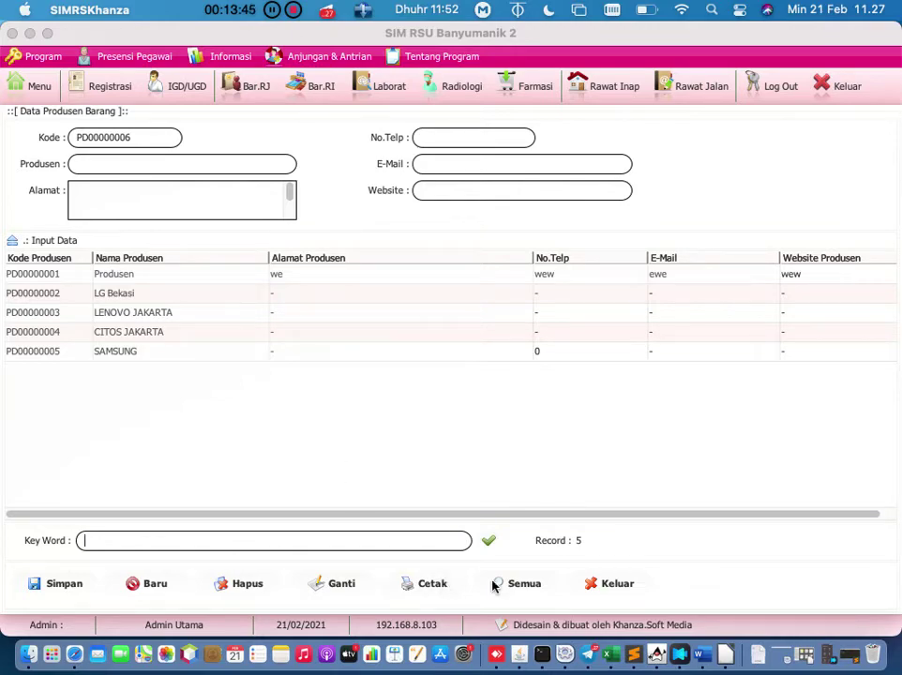
{"action": "left_click", "coordinate": [638, 583]}
{"action": "left_click", "coordinate": [29, 86]}
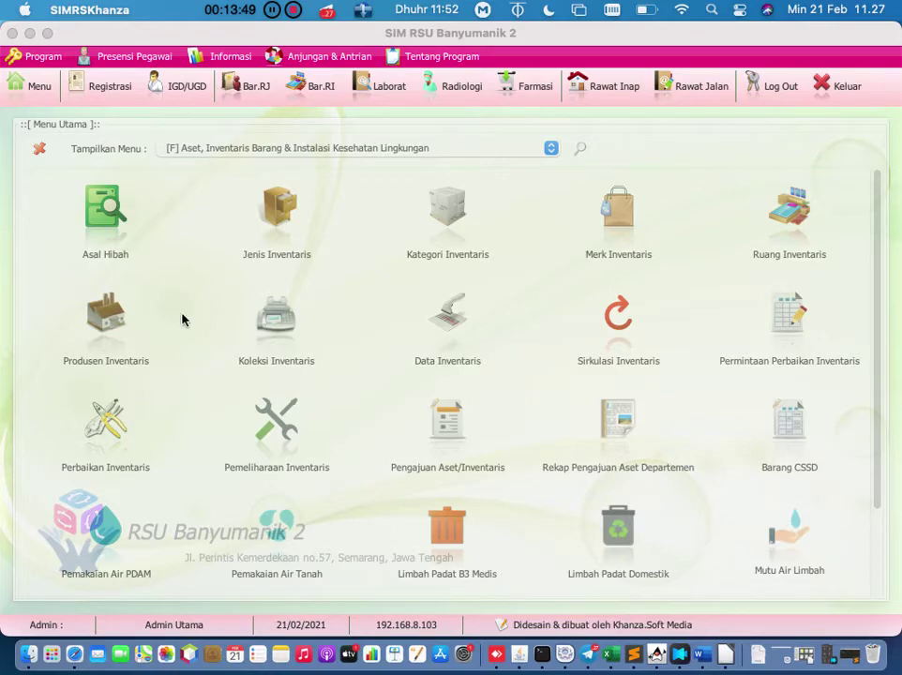
{"action": "left_click", "coordinate": [273, 353]}
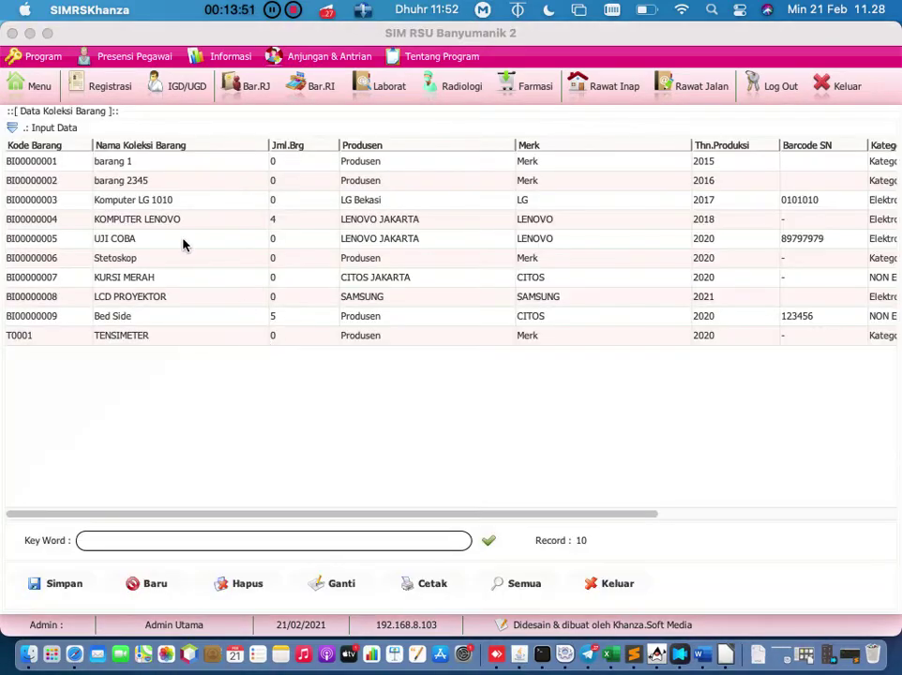
Step: Start new entry BI00000010, view the KOMPUTER LENOVO record, then close back to the inventory menu
{"action": "left_click", "coordinate": [164, 585]}
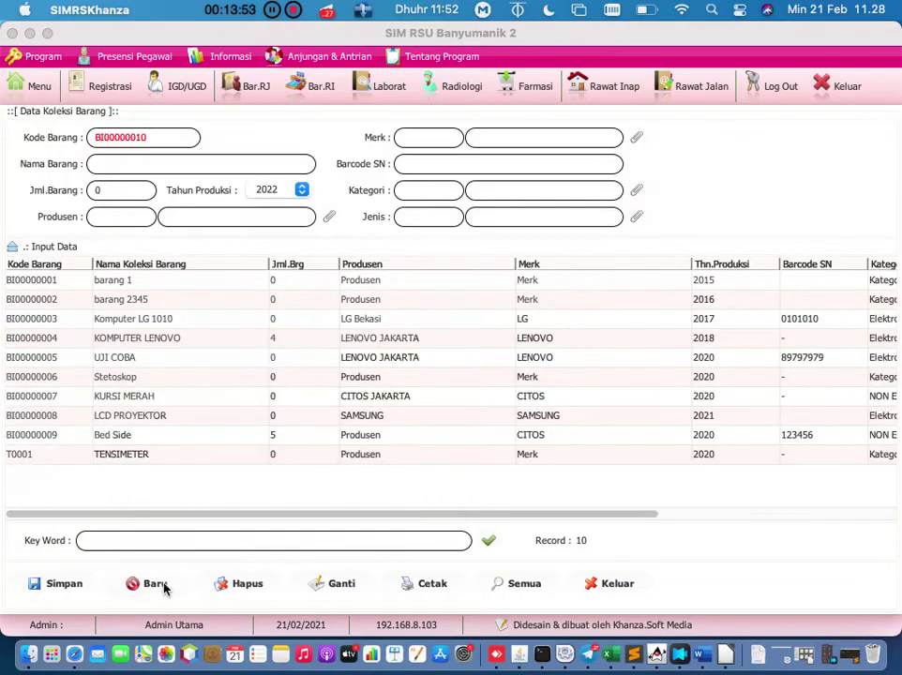
{"action": "left_click", "coordinate": [250, 166]}
{"action": "left_click", "coordinate": [173, 338]}
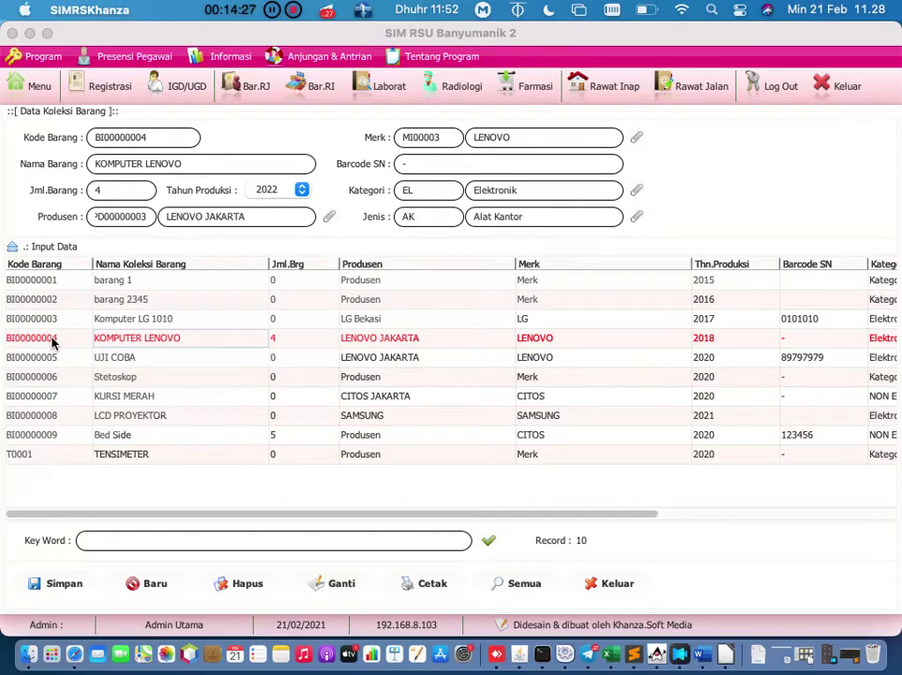
{"action": "left_click", "coordinate": [620, 583]}
{"action": "left_click", "coordinate": [26, 93]}
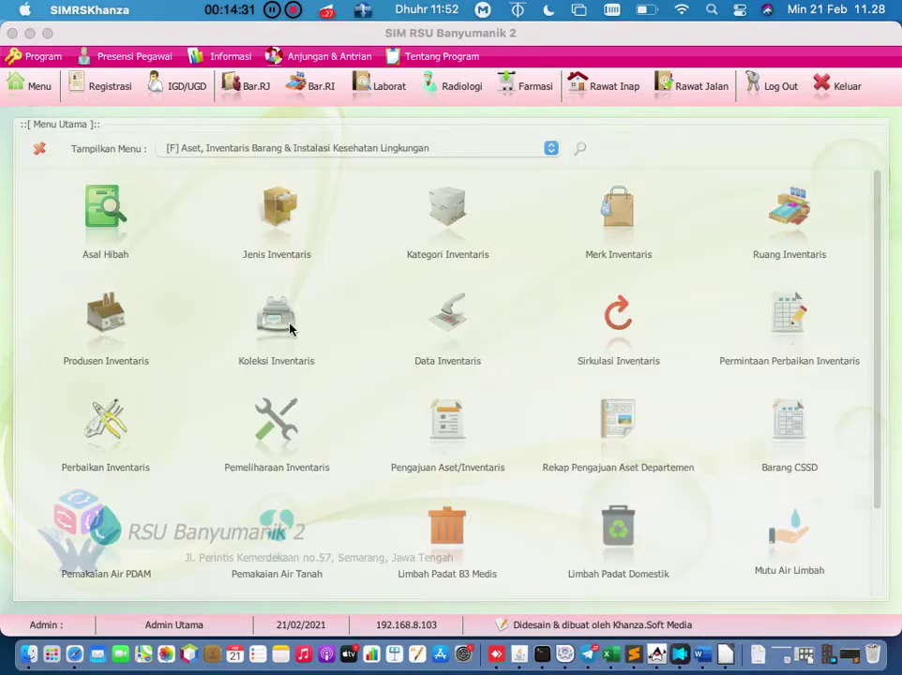
Step: Open Data Inventaris, load asset I000000009 (KOMPUTER LENOVO) into the form, then close it
{"action": "left_click", "coordinate": [448, 333]}
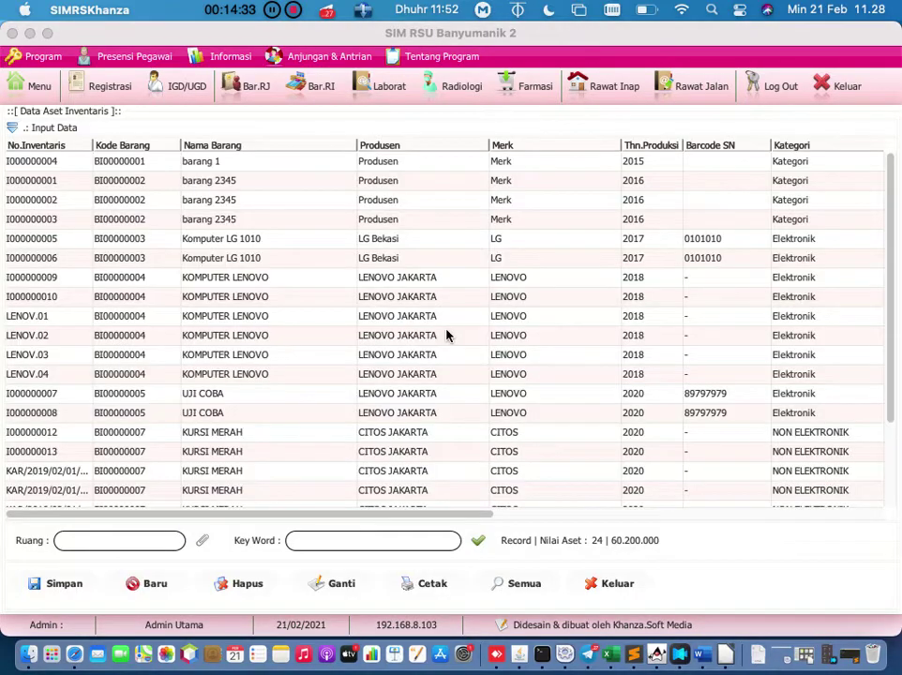
{"action": "left_click", "coordinate": [146, 585]}
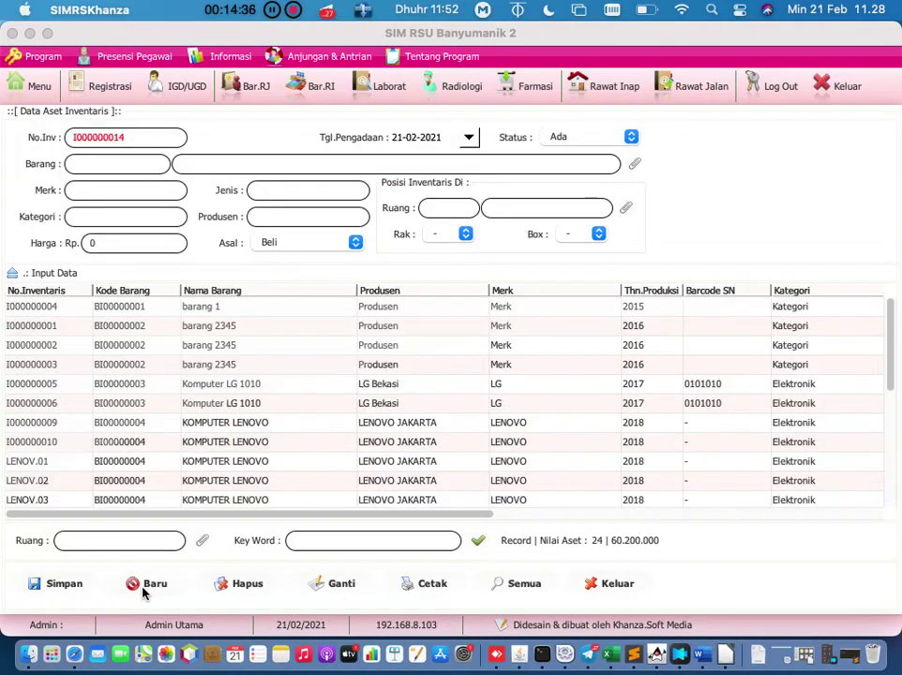
{"action": "left_click", "coordinate": [208, 424]}
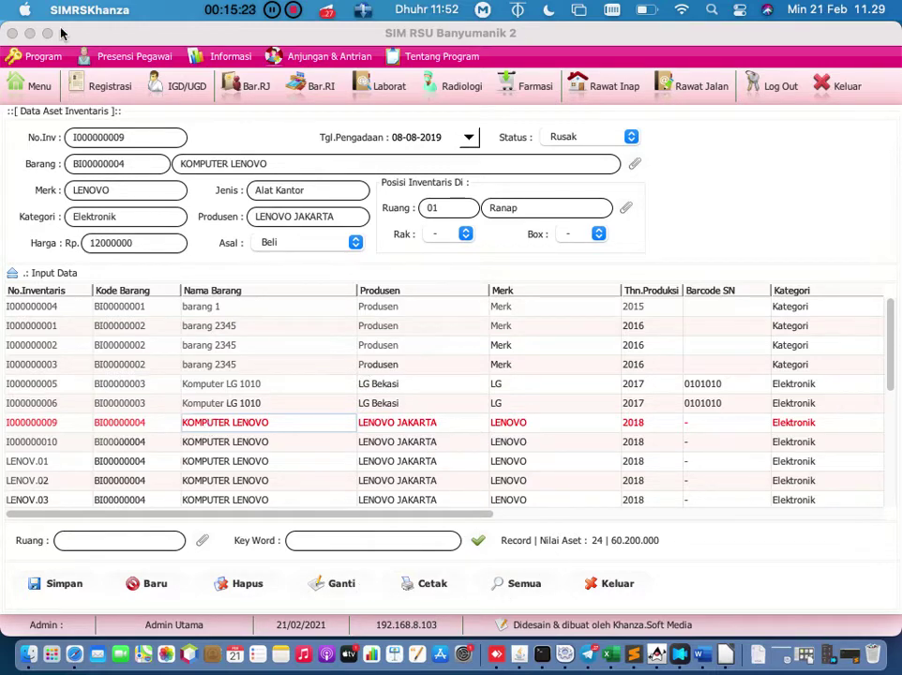
{"action": "left_click", "coordinate": [40, 82]}
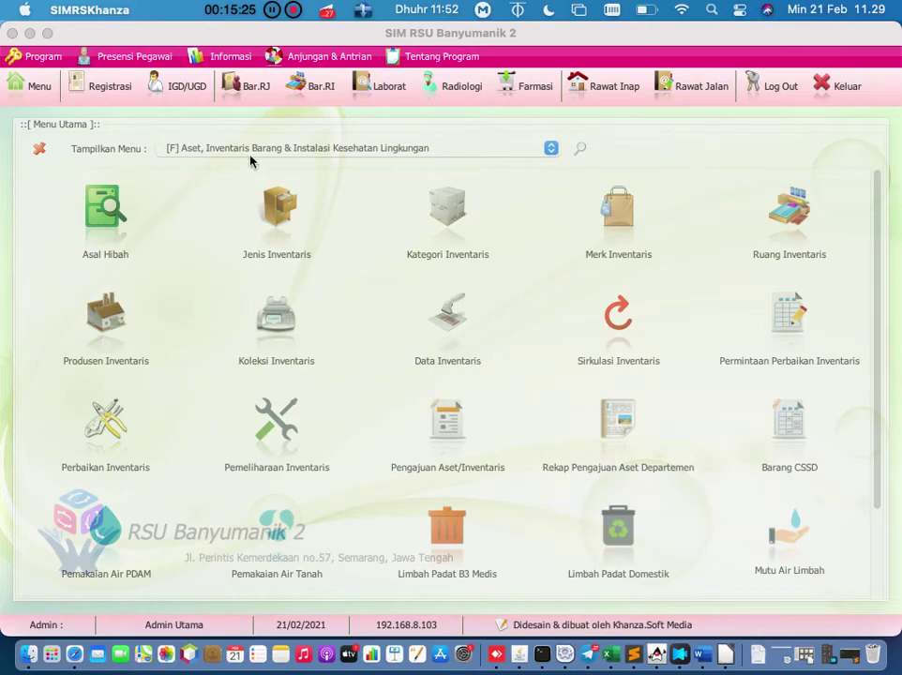
Step: Switch to [E] Transaksi Inventory Barang Non Medis, open Stok Opname, and list the six 21-02-2021 results
{"action": "left_click", "coordinate": [265, 149]}
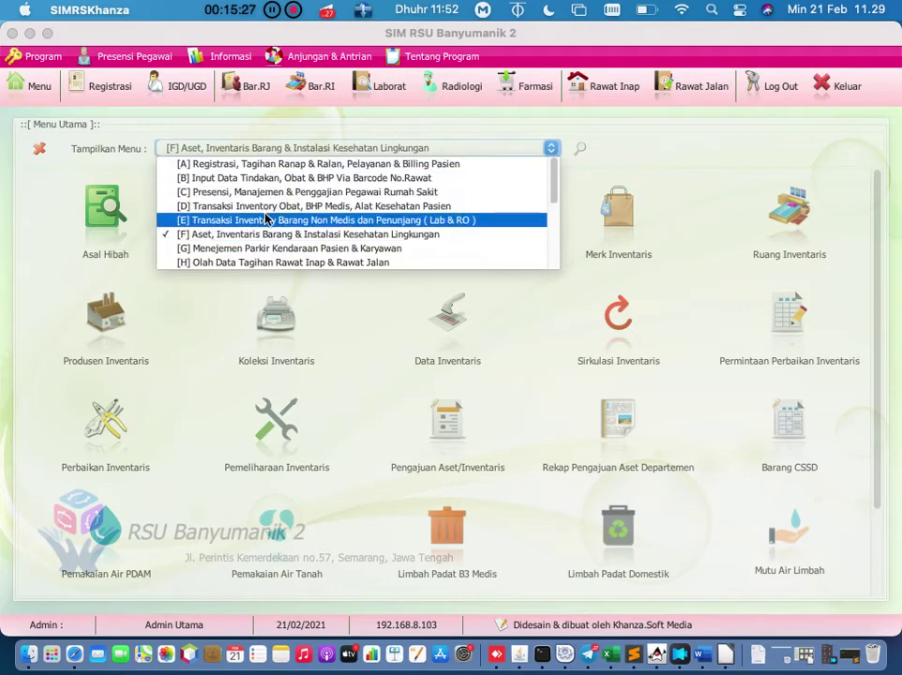
{"action": "left_click", "coordinate": [267, 219]}
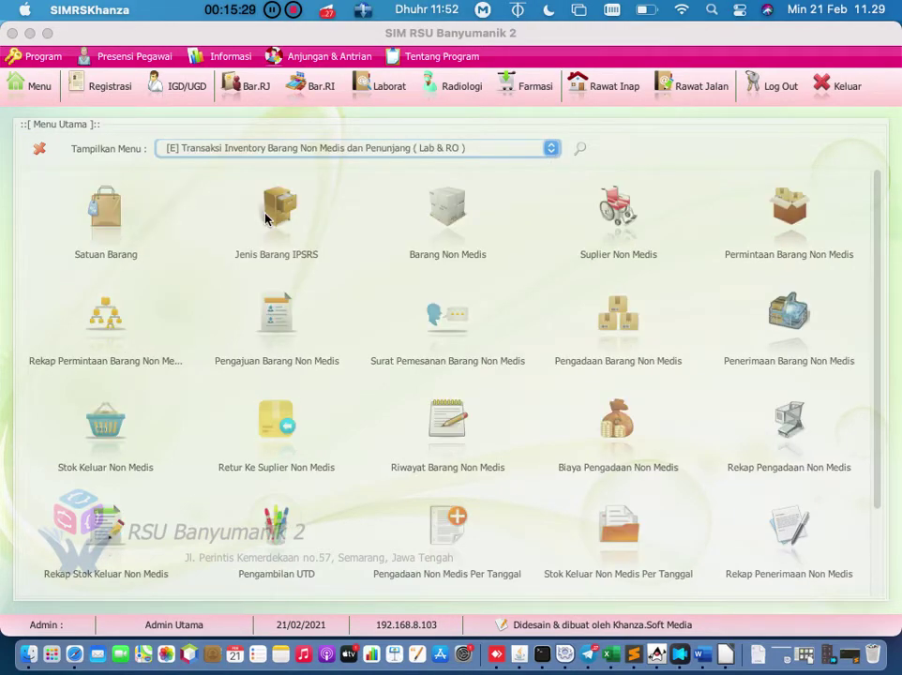
{"action": "scroll", "coordinate": [563, 428], "scroll_direction": "down", "scroll_amount": 1}
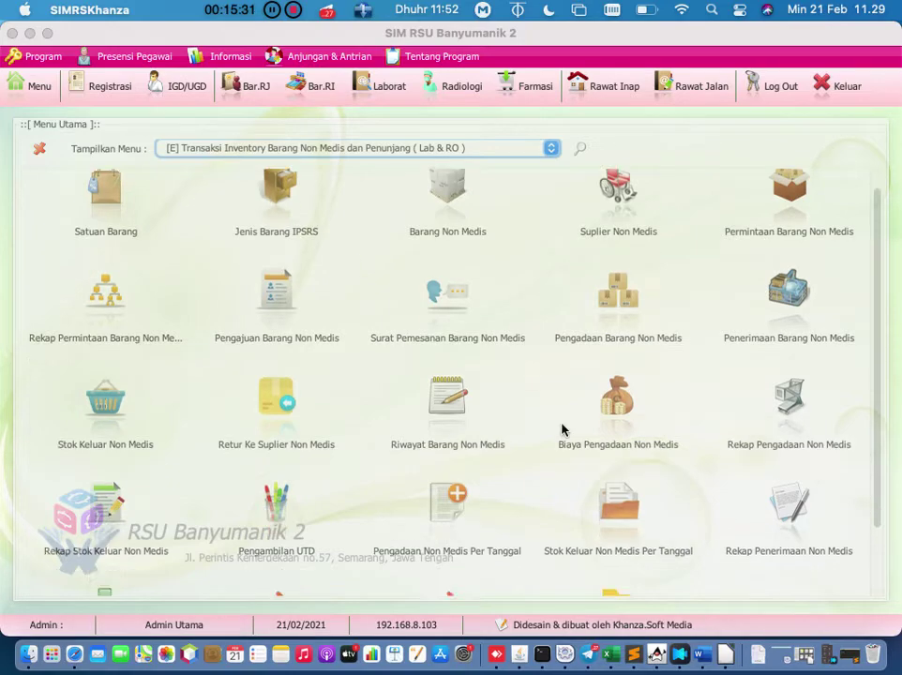
{"action": "scroll", "coordinate": [562, 429], "scroll_direction": "down", "scroll_amount": 3}
{"action": "left_click", "coordinate": [104, 532]}
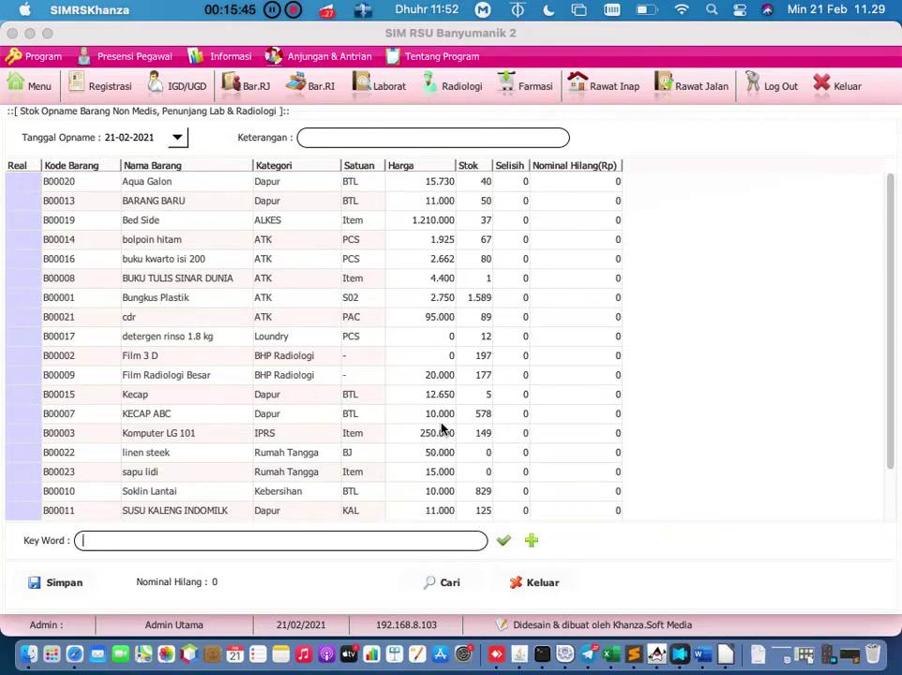
{"action": "left_click", "coordinate": [450, 587]}
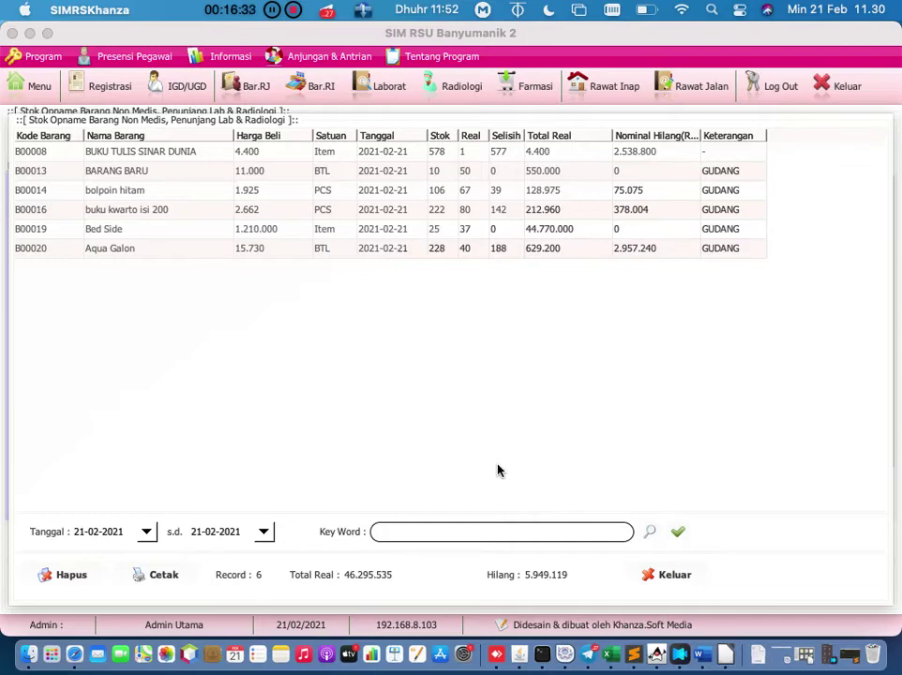
Step: Preview the Stok Opname report, zoom to 125% and back to 100%, then close the preview
{"action": "left_click", "coordinate": [153, 581]}
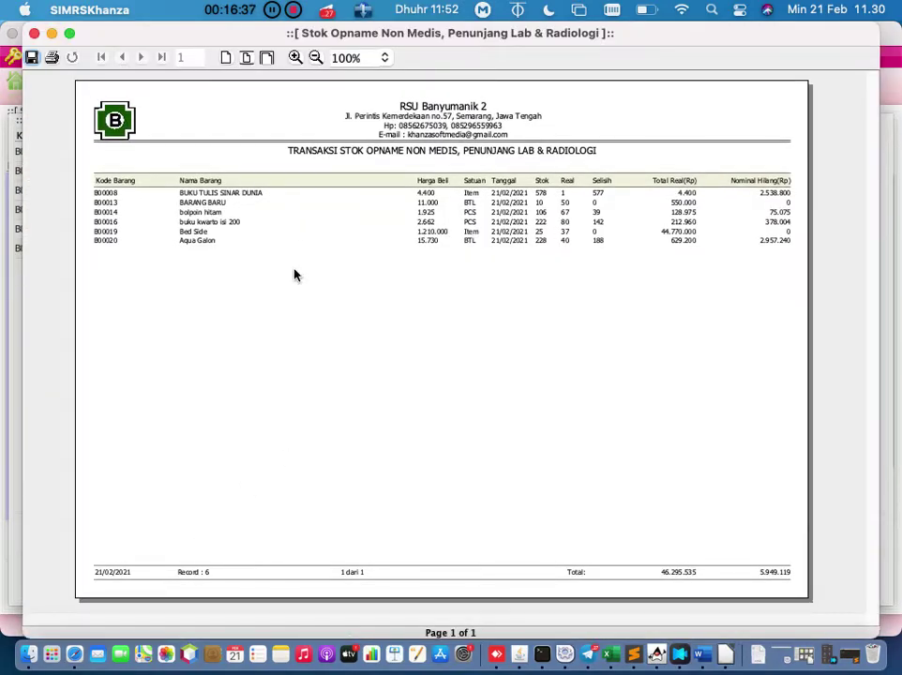
{"action": "left_click", "coordinate": [295, 57]}
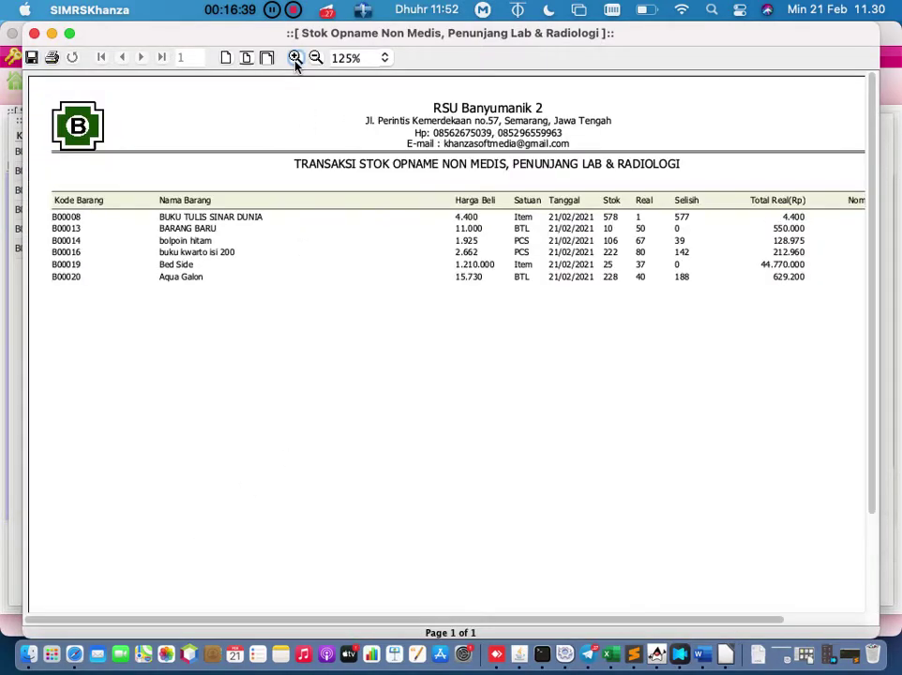
{"action": "left_click", "coordinate": [316, 59]}
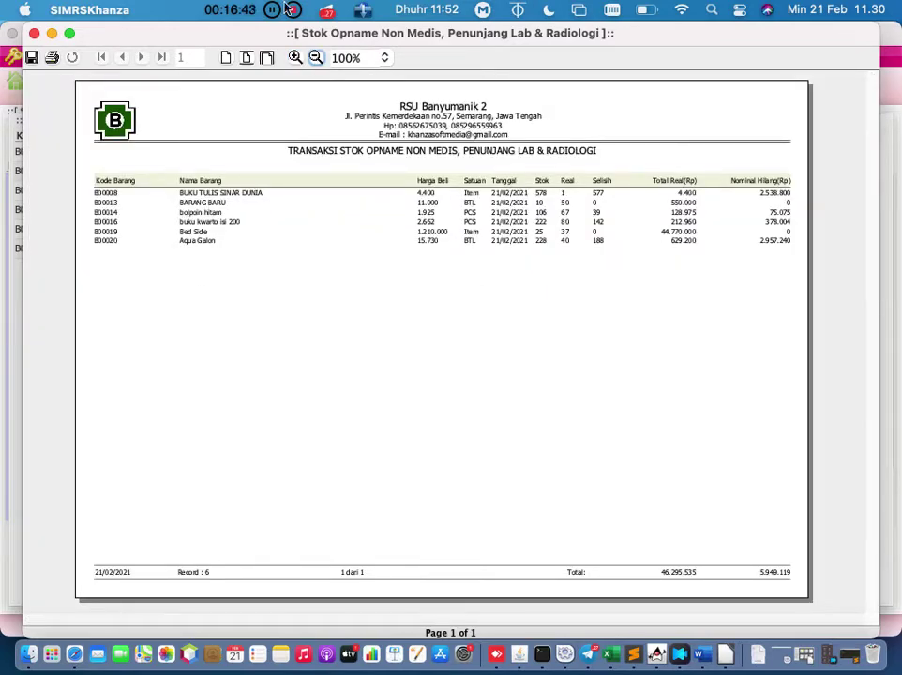
{"action": "left_click", "coordinate": [33, 32]}
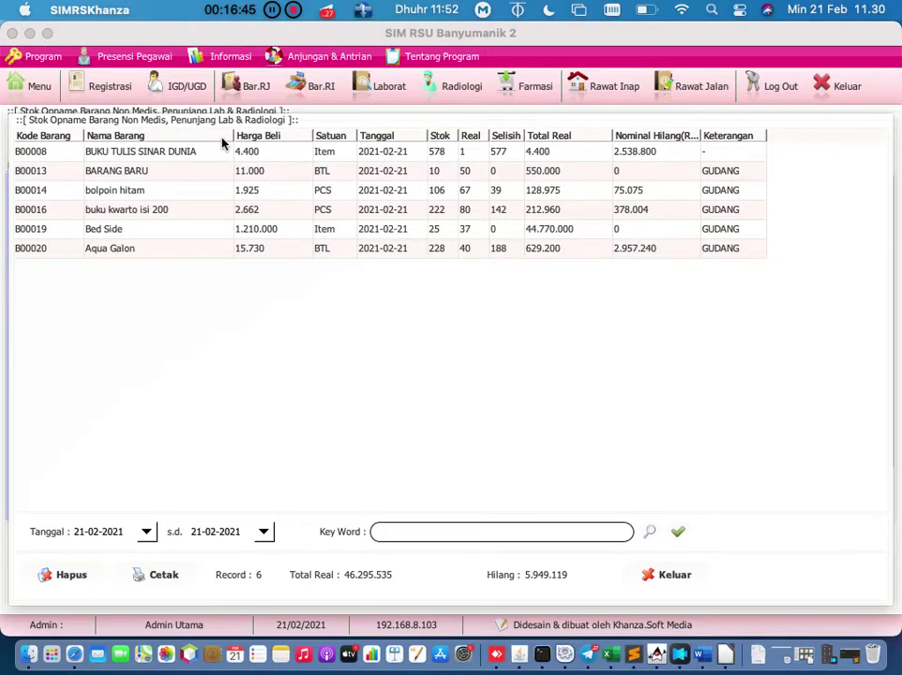
{"action": "left_click", "coordinate": [165, 574]}
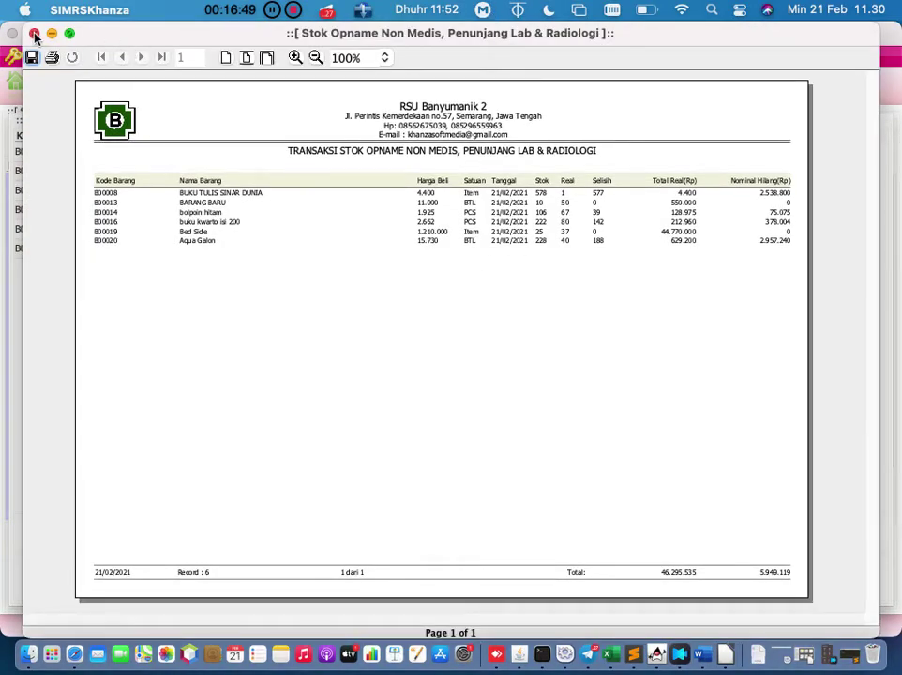
{"action": "left_click", "coordinate": [34, 33]}
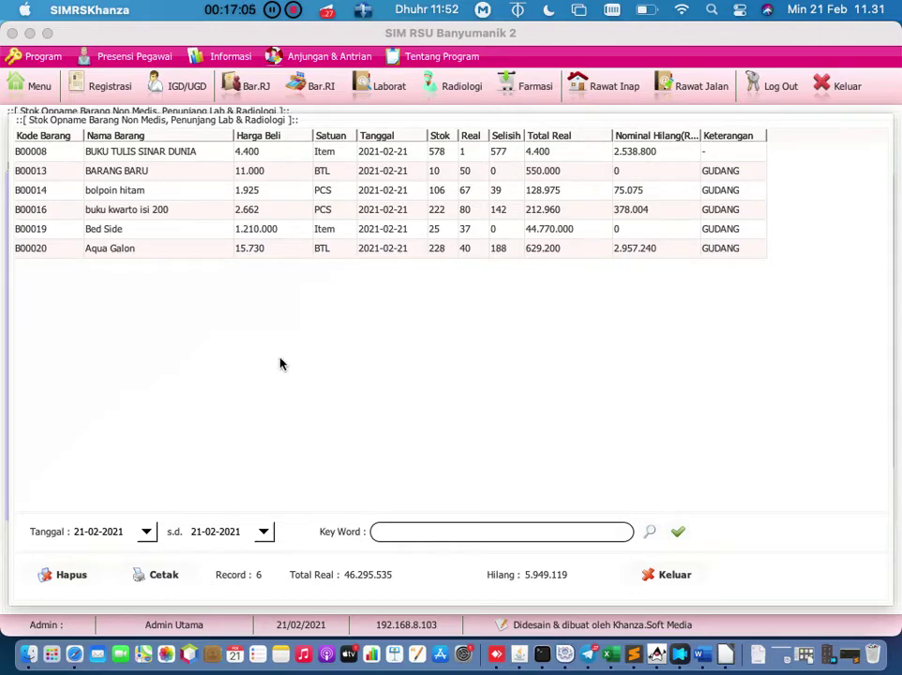
Step: Set the list's start date to 01-02-2021, refresh it, and bring up the stock opname entry form
{"action": "left_click", "coordinate": [146, 532]}
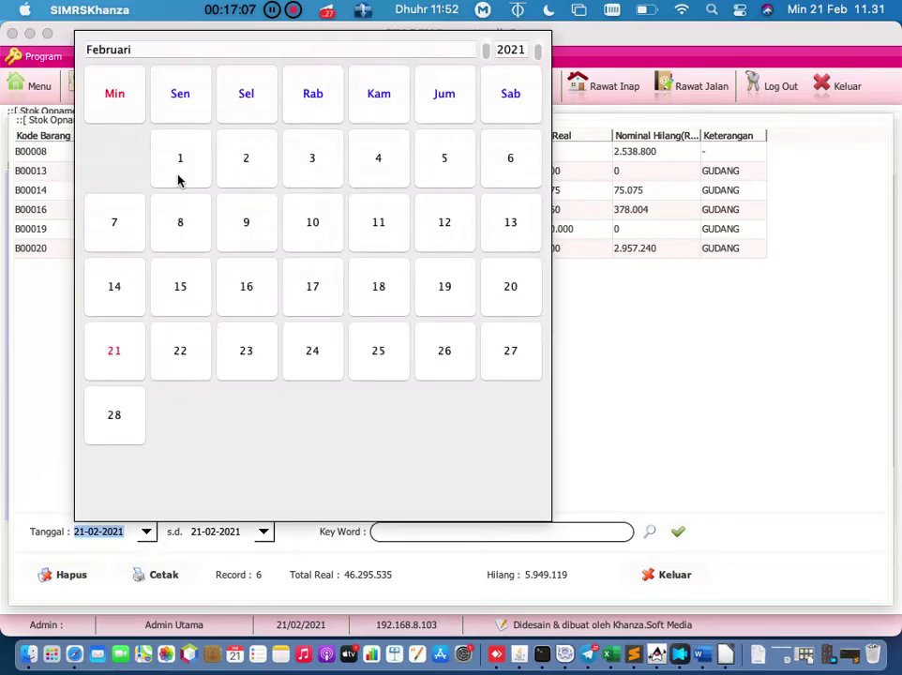
{"action": "left_click", "coordinate": [181, 174]}
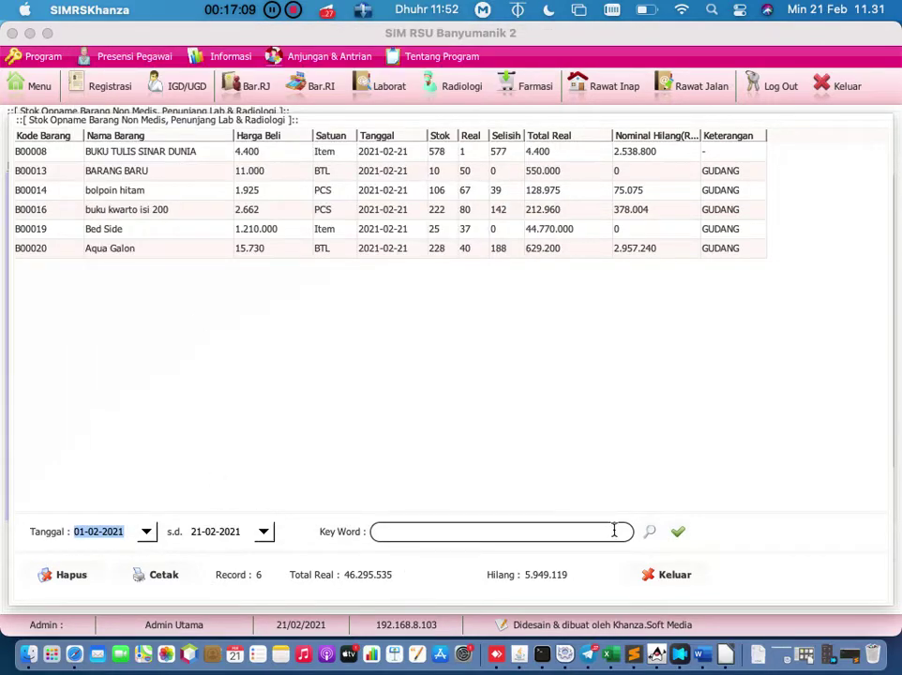
{"action": "left_click", "coordinate": [678, 532]}
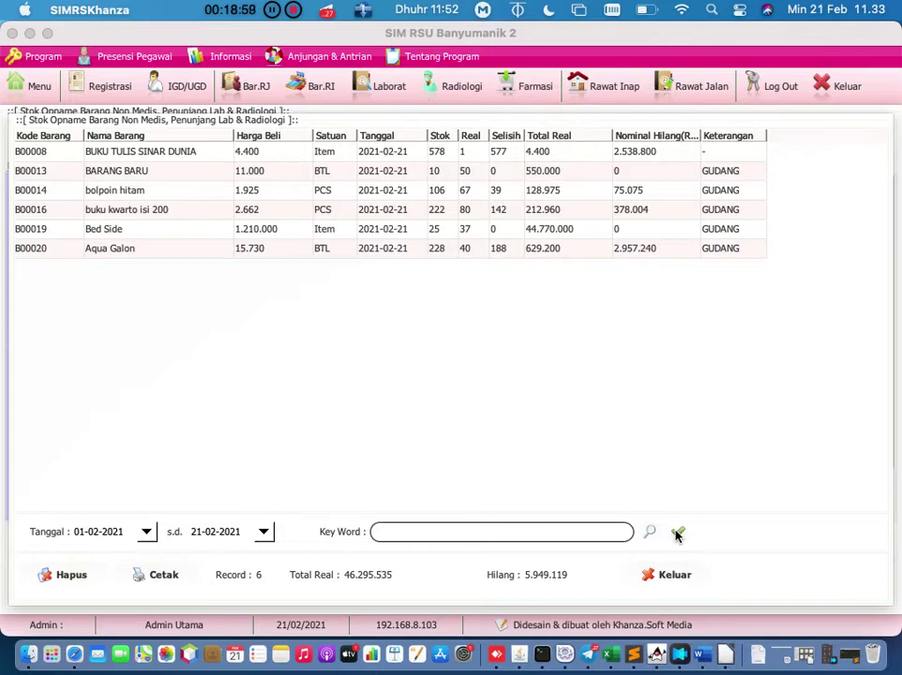
{"action": "left_click", "coordinate": [678, 533]}
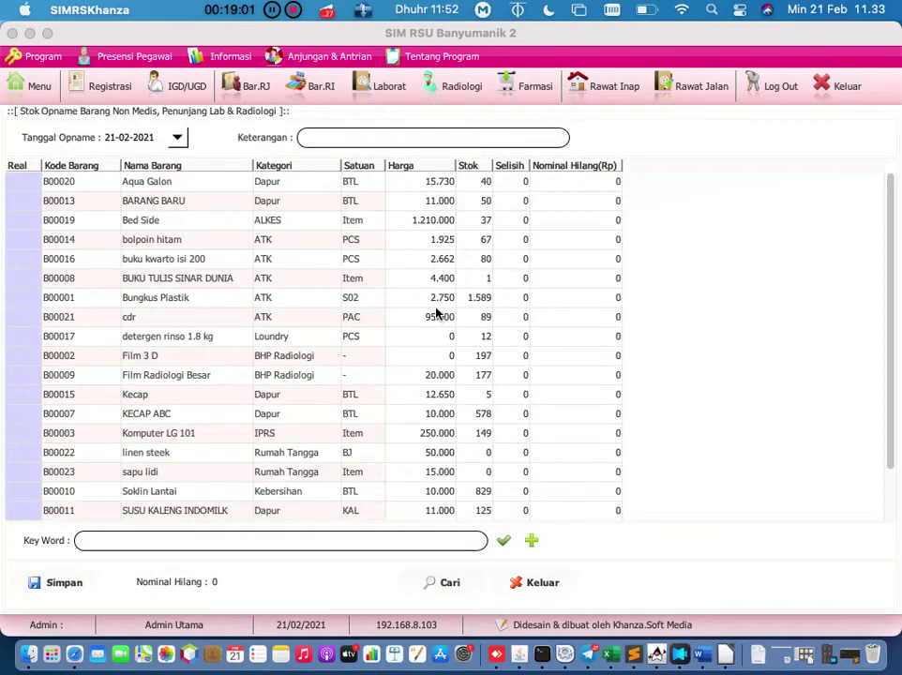
Step: Close Stok Opname and open the Stok Keluar Non Medis form, numbered SKNM210221001
{"action": "left_click", "coordinate": [536, 583]}
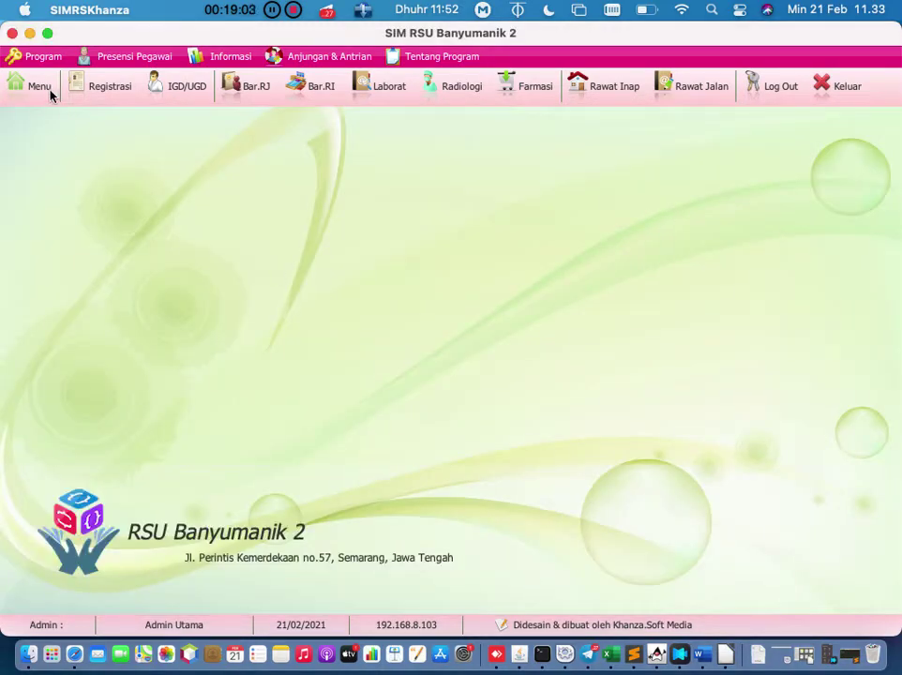
{"action": "left_click", "coordinate": [48, 91]}
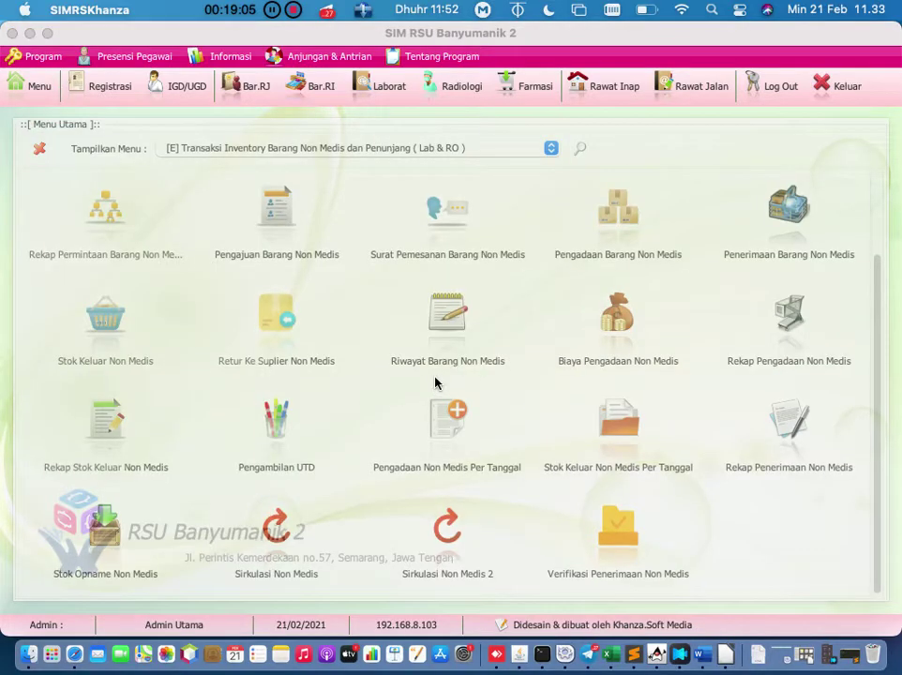
{"action": "scroll", "coordinate": [435, 383], "scroll_direction": "up", "scroll_amount": 1}
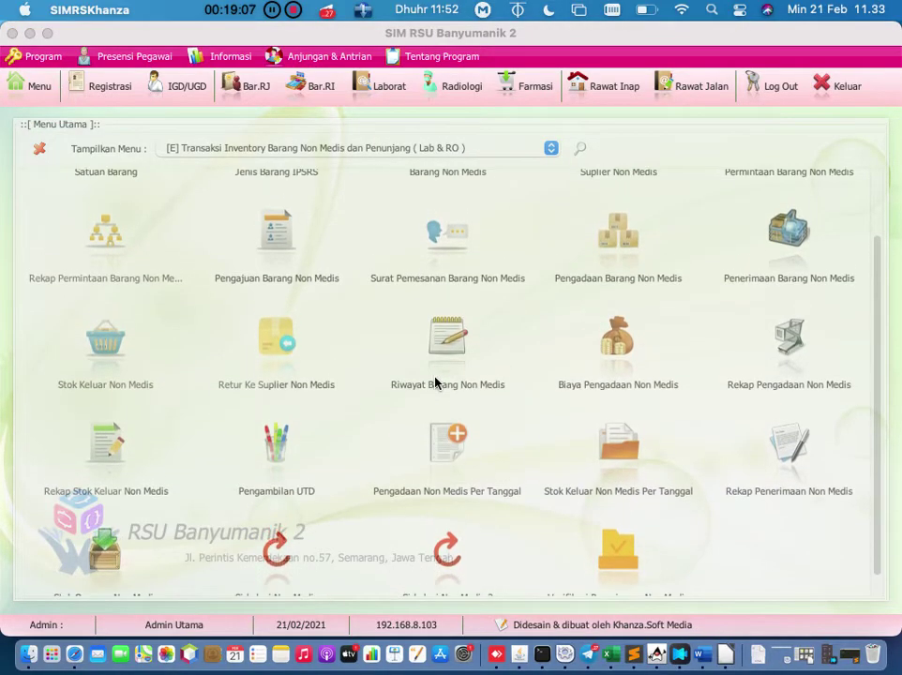
{"action": "scroll", "coordinate": [435, 255], "scroll_direction": "down", "scroll_amount": 1}
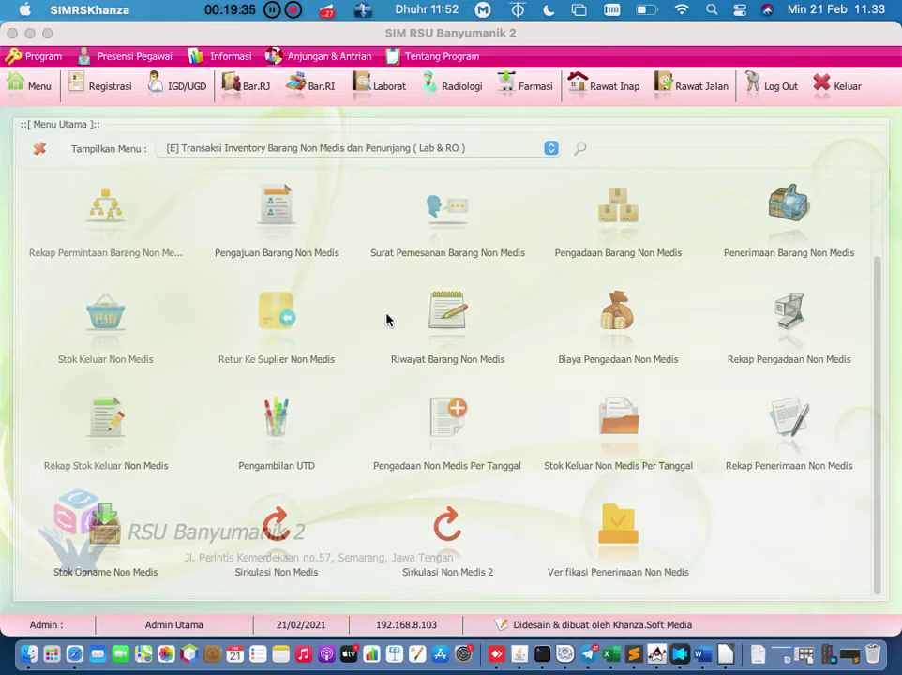
{"action": "left_click", "coordinate": [105, 317]}
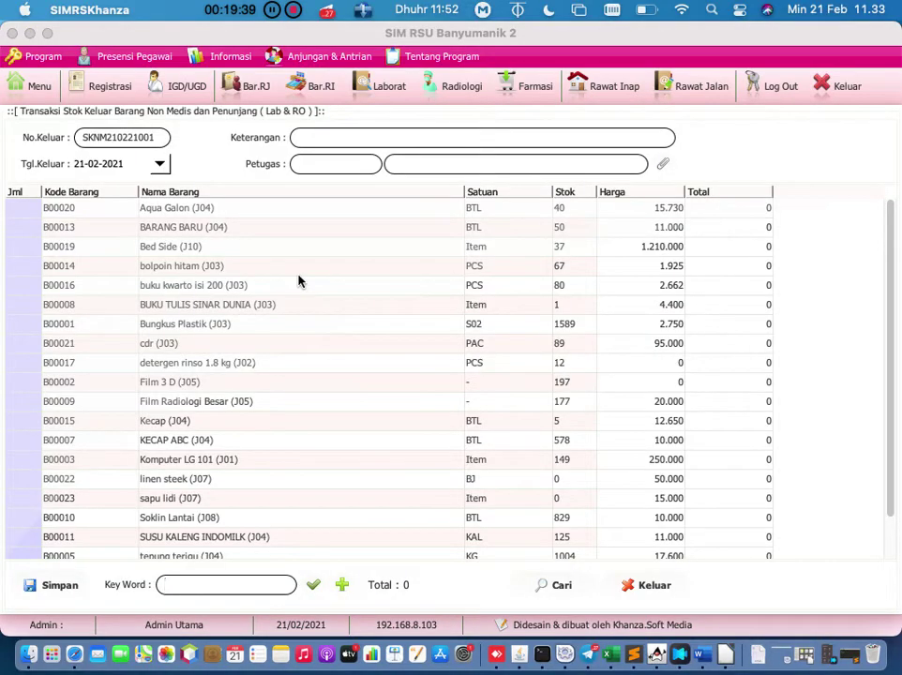
Step: Click into the Keterangan field, then close the Stok Keluar form without saving
{"action": "left_click", "coordinate": [343, 139]}
{"action": "left_click", "coordinate": [638, 586]}
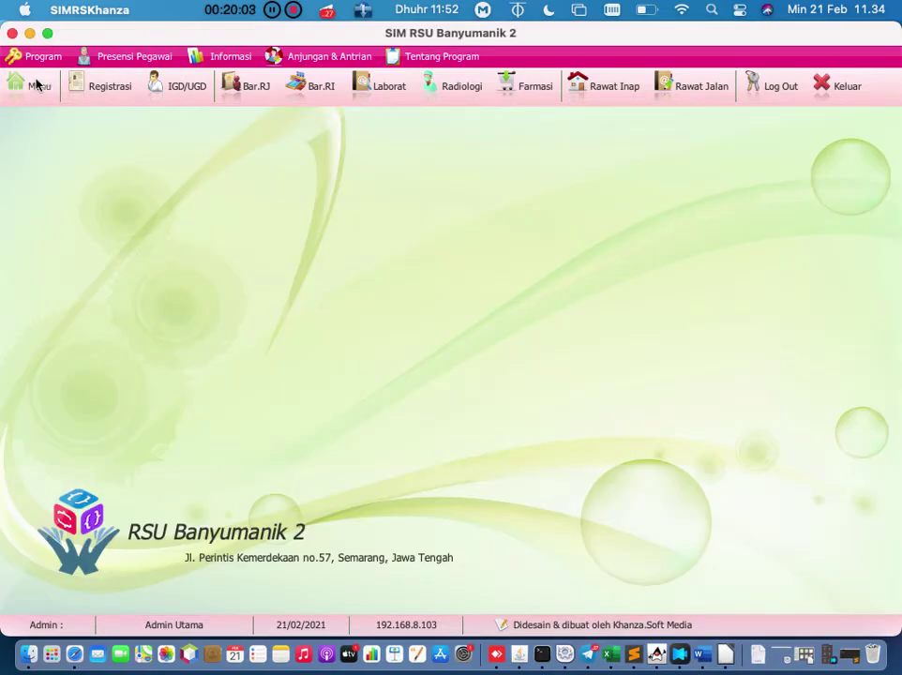
Step: Switch the menu to [F] Aset, Inventaris Barang & Instalasi Kesehatan Lingkungan and open Data Inventaris
{"action": "left_click", "coordinate": [36, 85]}
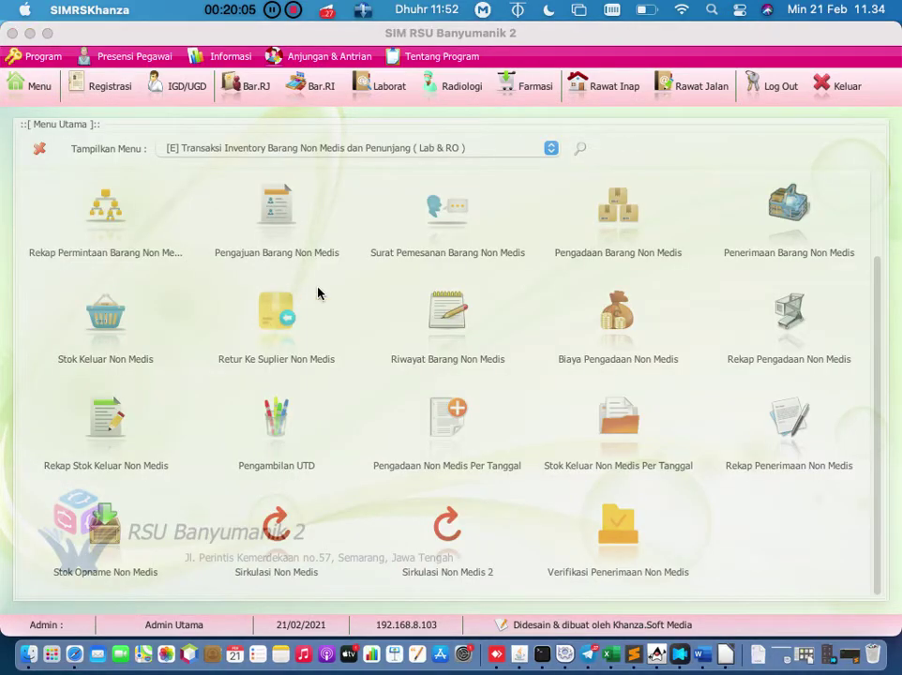
{"action": "scroll", "coordinate": [683, 372], "scroll_direction": "up", "scroll_amount": 2}
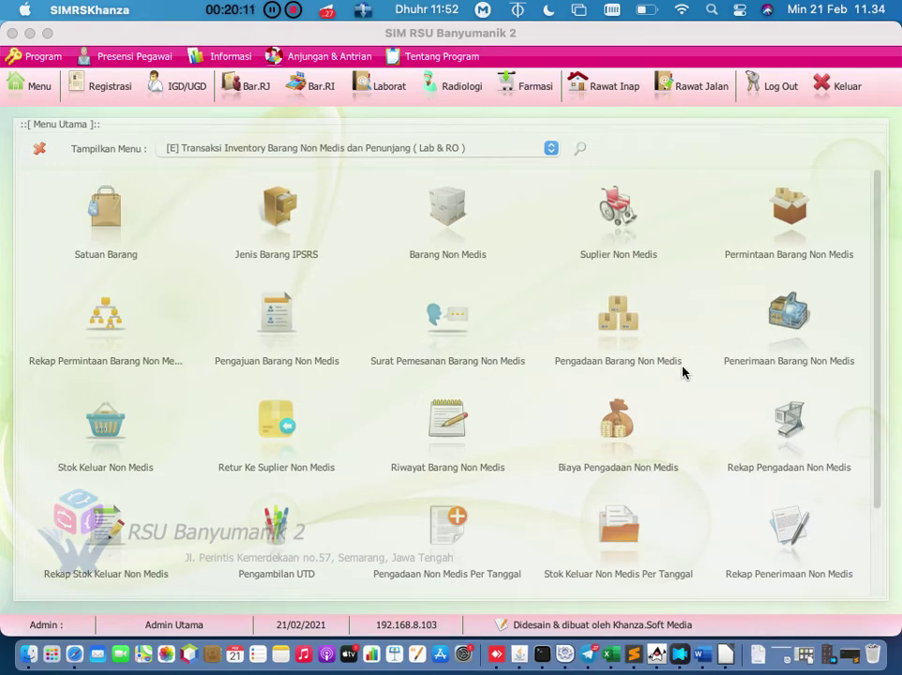
{"action": "left_click", "coordinate": [552, 147]}
{"action": "left_click", "coordinate": [466, 234]}
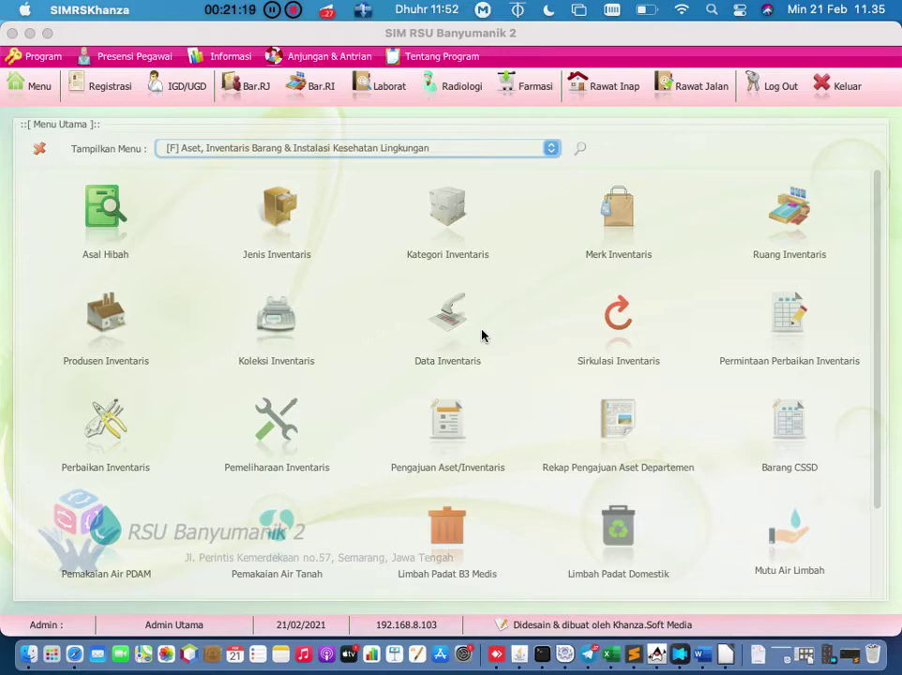
{"action": "left_click", "coordinate": [483, 335]}
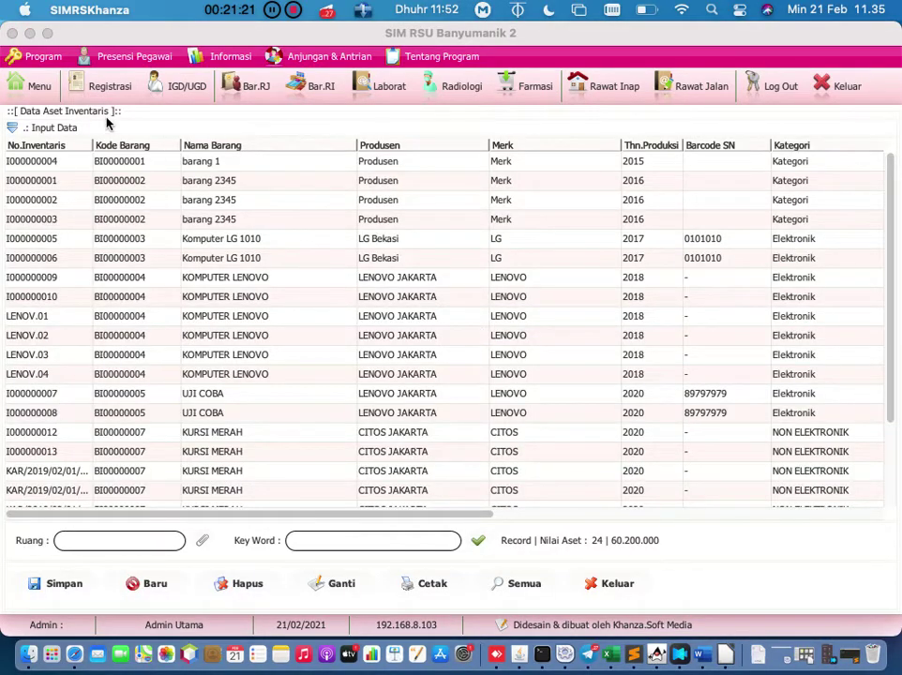
{"action": "left_click", "coordinate": [25, 87]}
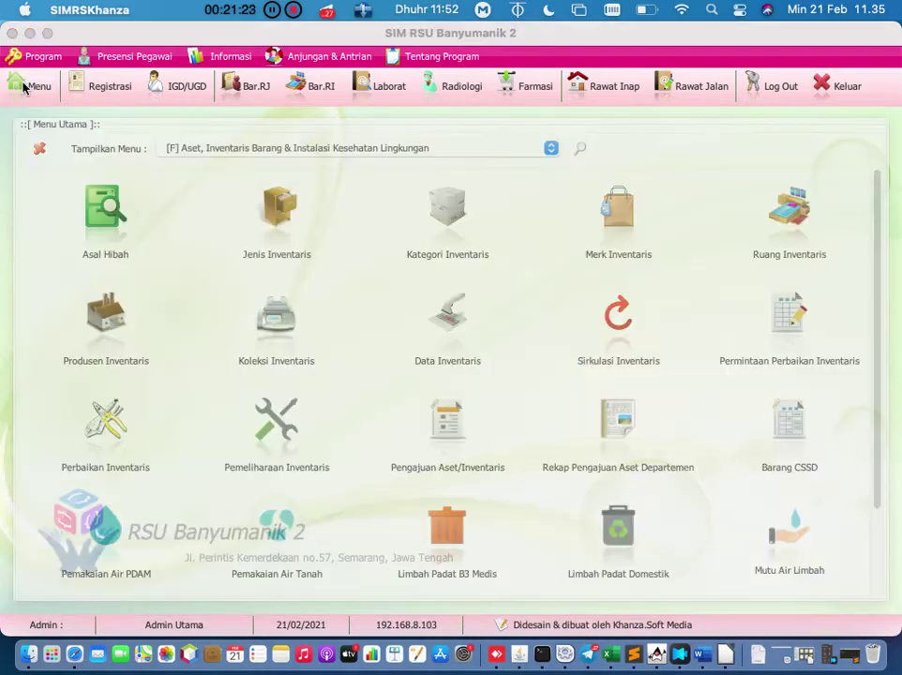
{"action": "scroll", "coordinate": [713, 397], "scroll_direction": "down", "scroll_amount": 1}
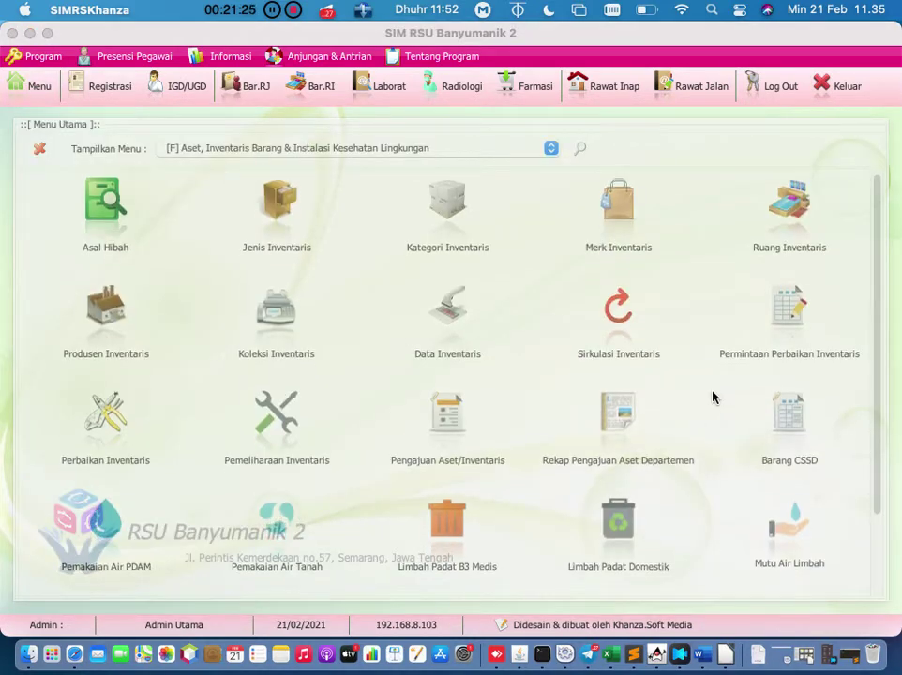
{"action": "scroll", "coordinate": [713, 397], "scroll_direction": "down", "scroll_amount": 4}
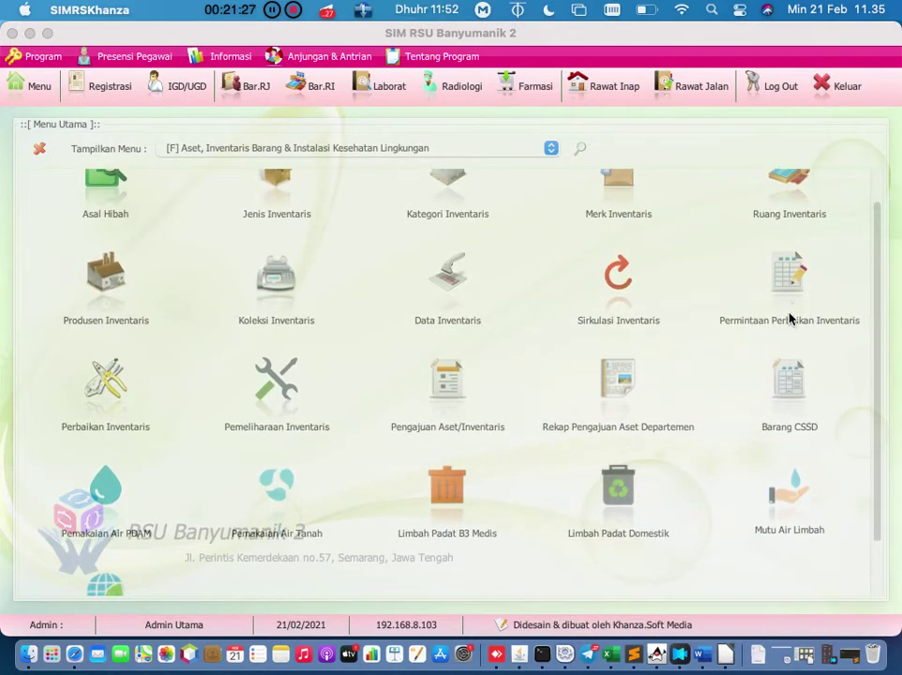
{"action": "left_click", "coordinate": [790, 324]}
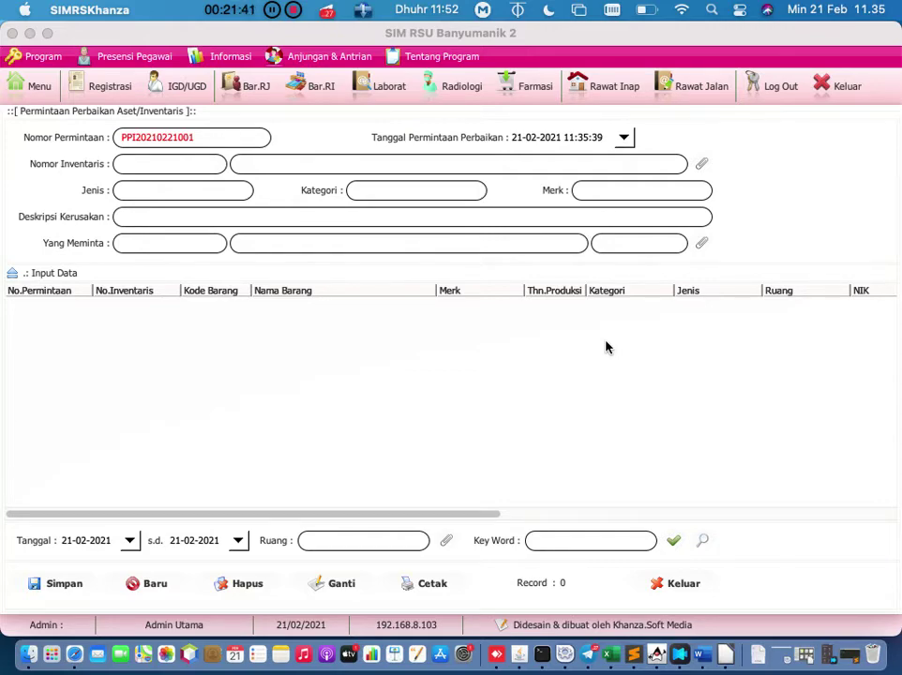
Step: Select asset I000000004 as the item needing repair and move to the damage description
{"action": "left_click", "coordinate": [702, 163]}
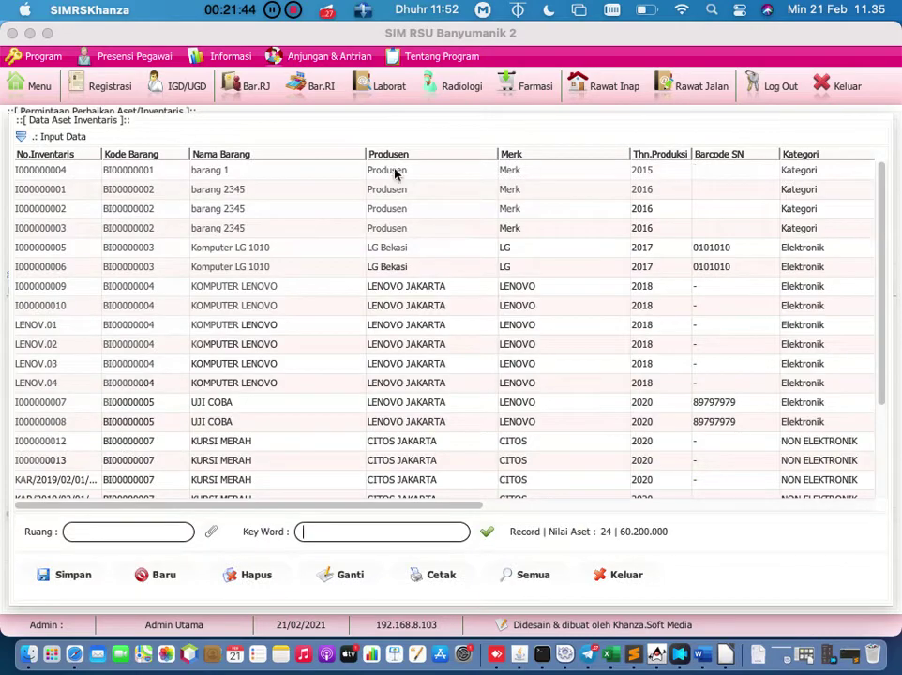
{"action": "left_click", "coordinate": [74, 182]}
{"action": "double_click", "coordinate": [74, 182]}
{"action": "left_click", "coordinate": [207, 218]}
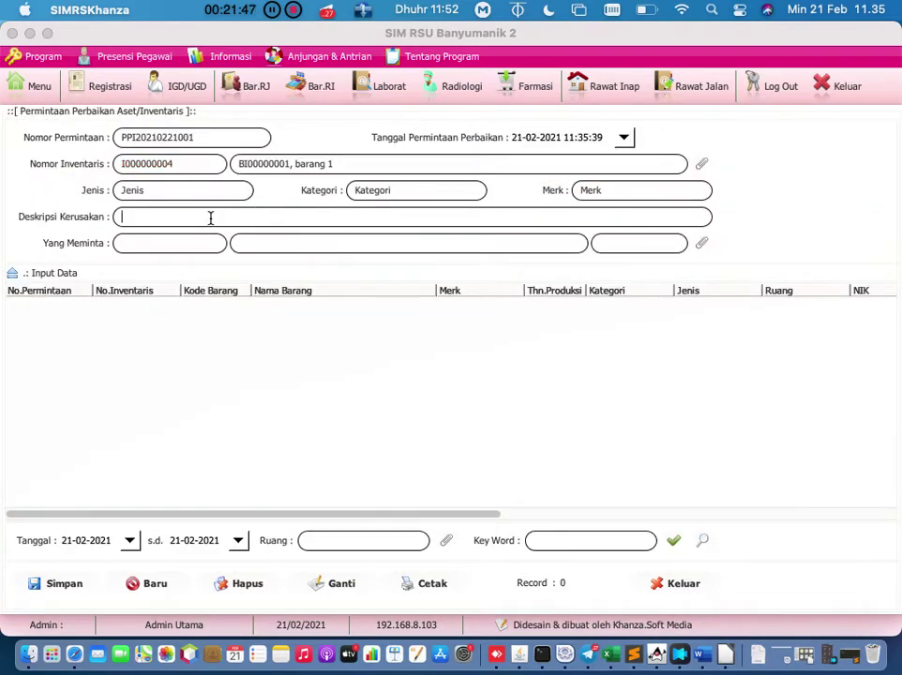
Step: Cancel the requesting-employee lookup and close the repair request form unsaved
{"action": "left_click", "coordinate": [701, 243]}
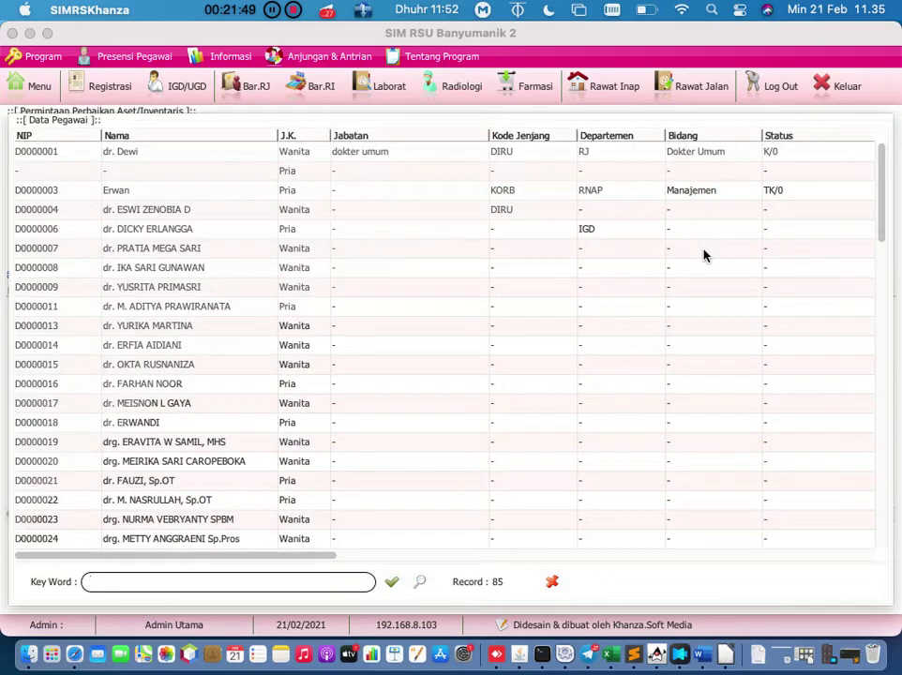
{"action": "left_click", "coordinate": [554, 583]}
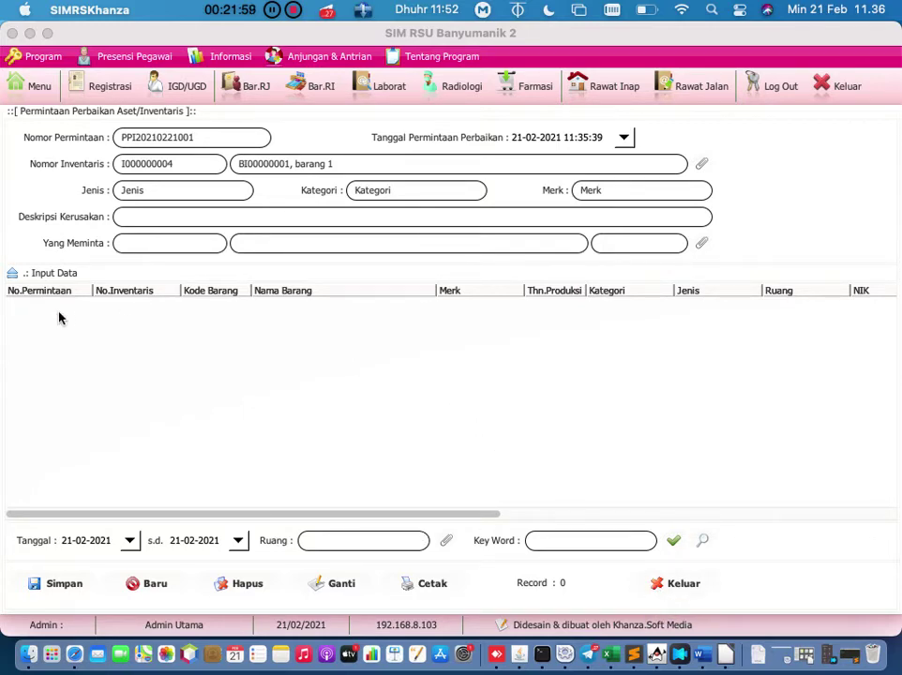
{"action": "left_click", "coordinate": [681, 588]}
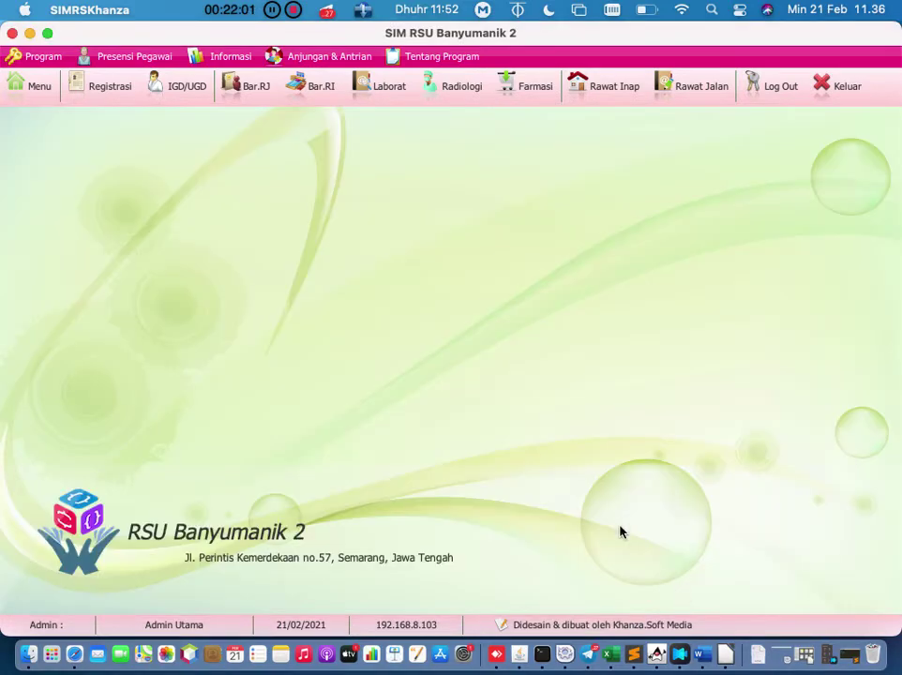
Step: Open the asset repair records form and start a new repair entry
{"action": "left_click", "coordinate": [43, 90]}
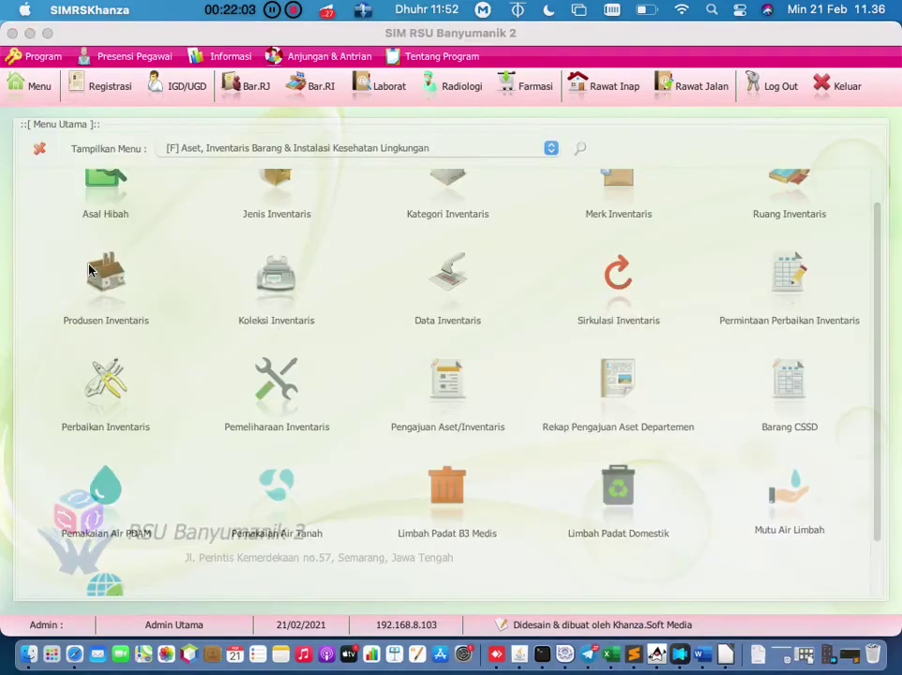
{"action": "left_click", "coordinate": [120, 395]}
{"action": "left_click", "coordinate": [148, 584]}
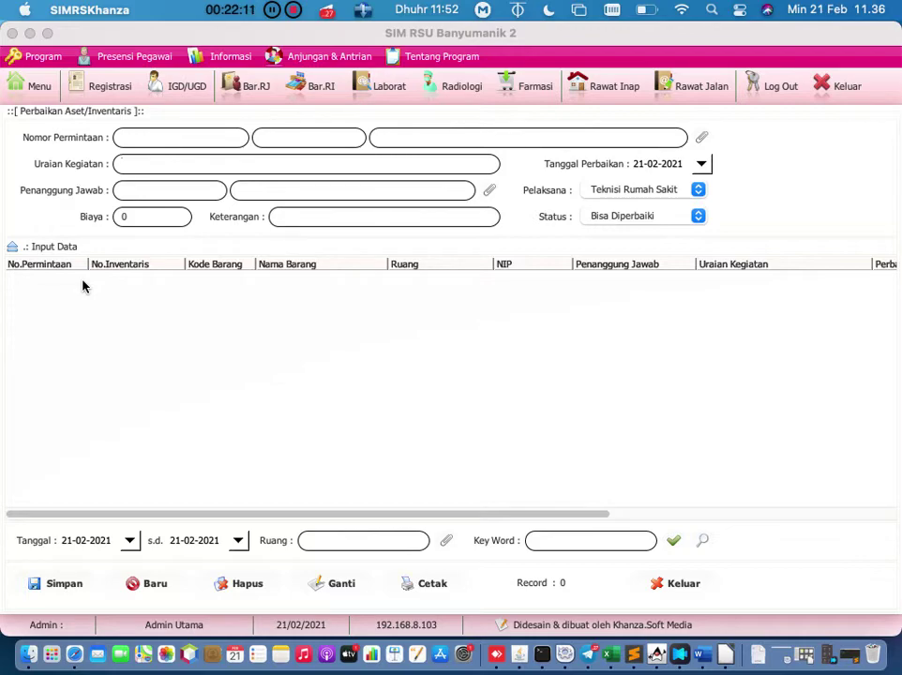
Step: Fill the repair with request PPI201911020, review Pelaksana, keep status Bisa Diperbaiki, and return to Menu
{"action": "left_click", "coordinate": [700, 139]}
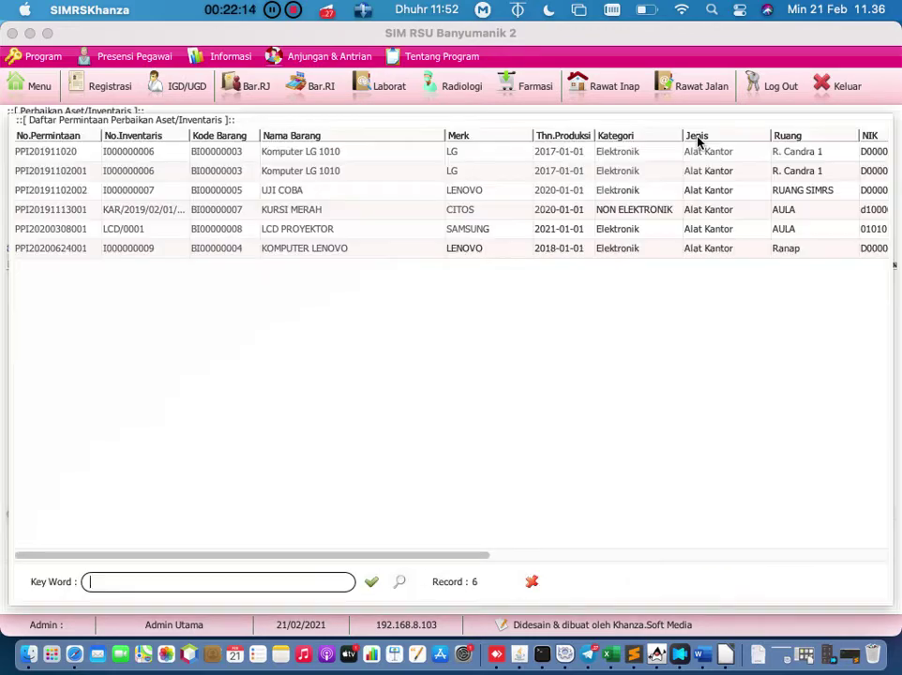
{"action": "double_click", "coordinate": [74, 155]}
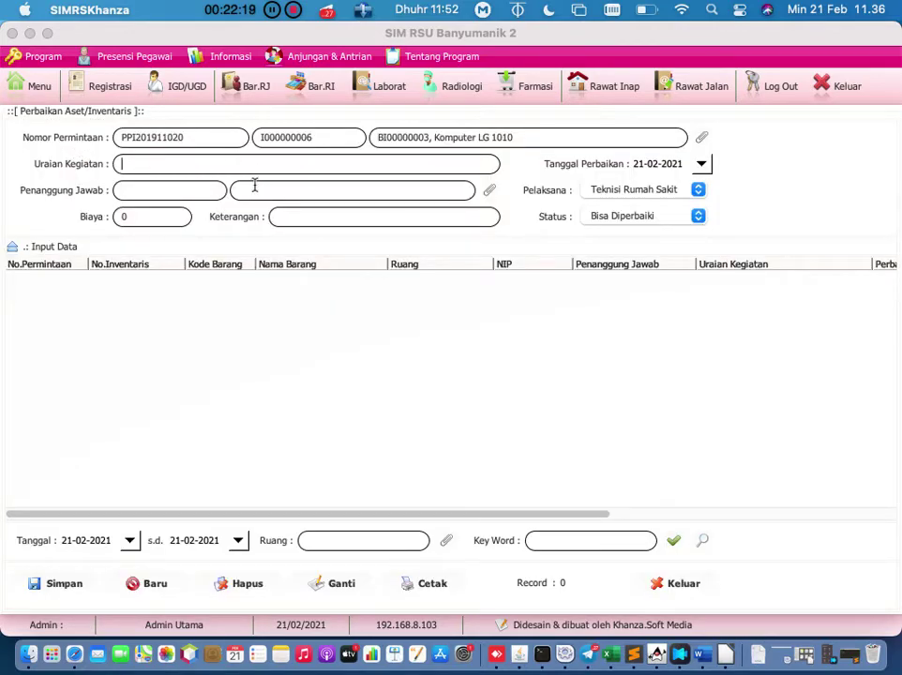
{"action": "left_click", "coordinate": [644, 192]}
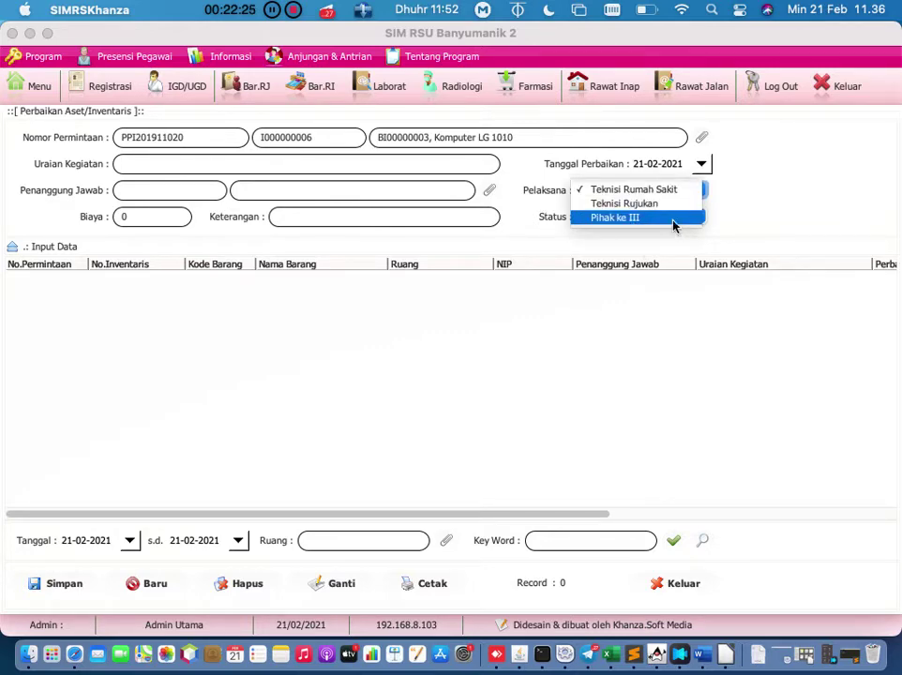
{"action": "left_click", "coordinate": [699, 216]}
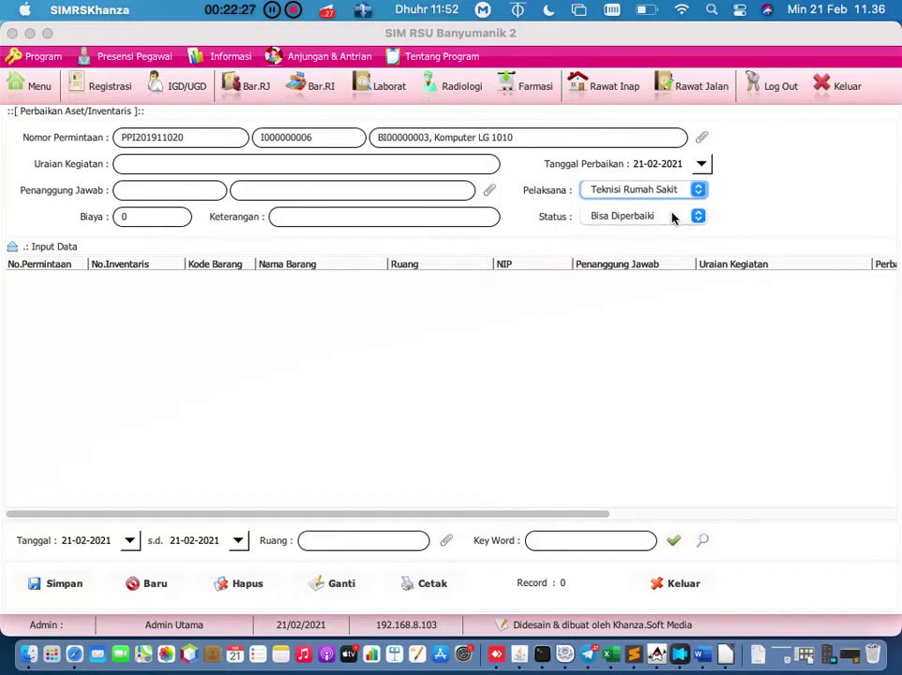
{"action": "left_click", "coordinate": [671, 217]}
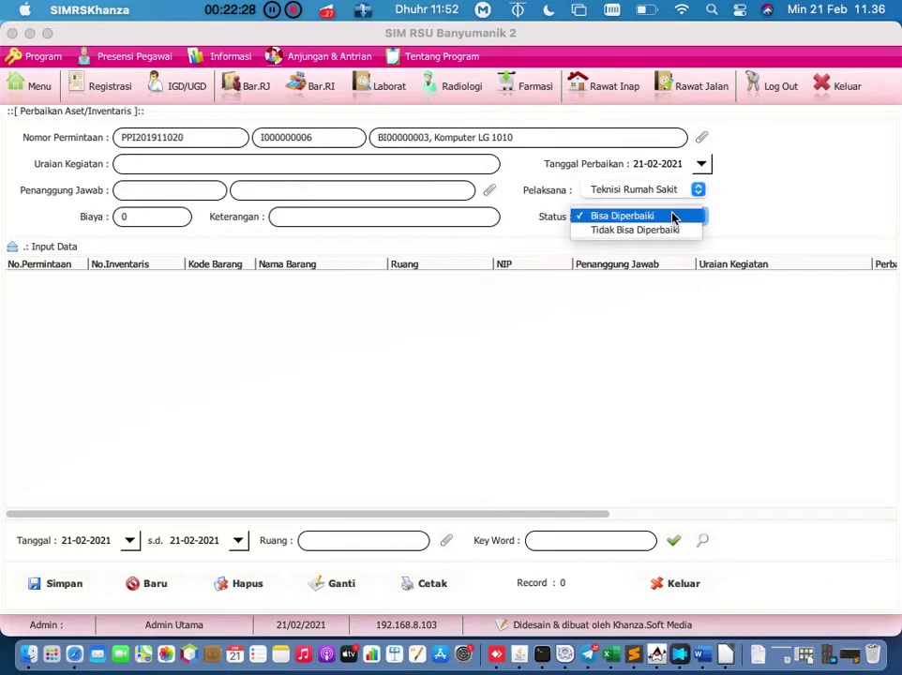
{"action": "left_click", "coordinate": [737, 241]}
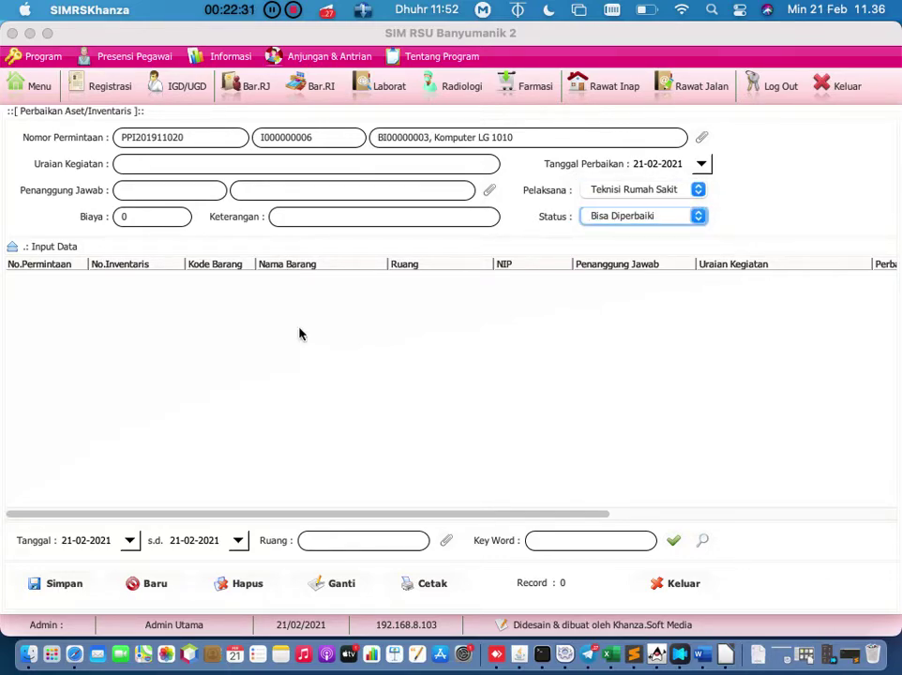
{"action": "left_click", "coordinate": [41, 87]}
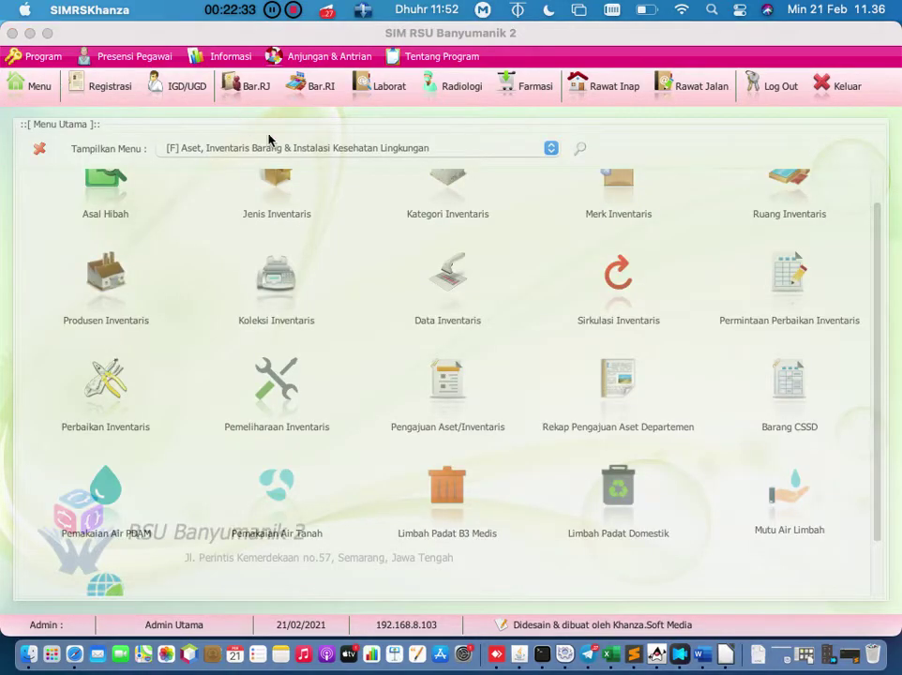
{"action": "left_click", "coordinate": [277, 148]}
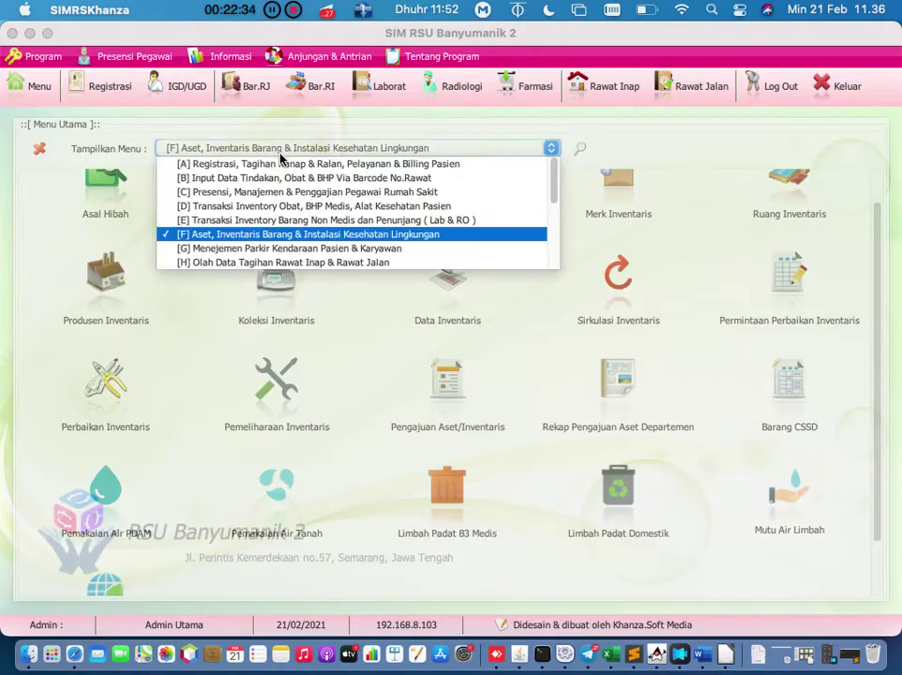
{"action": "left_click", "coordinate": [278, 220]}
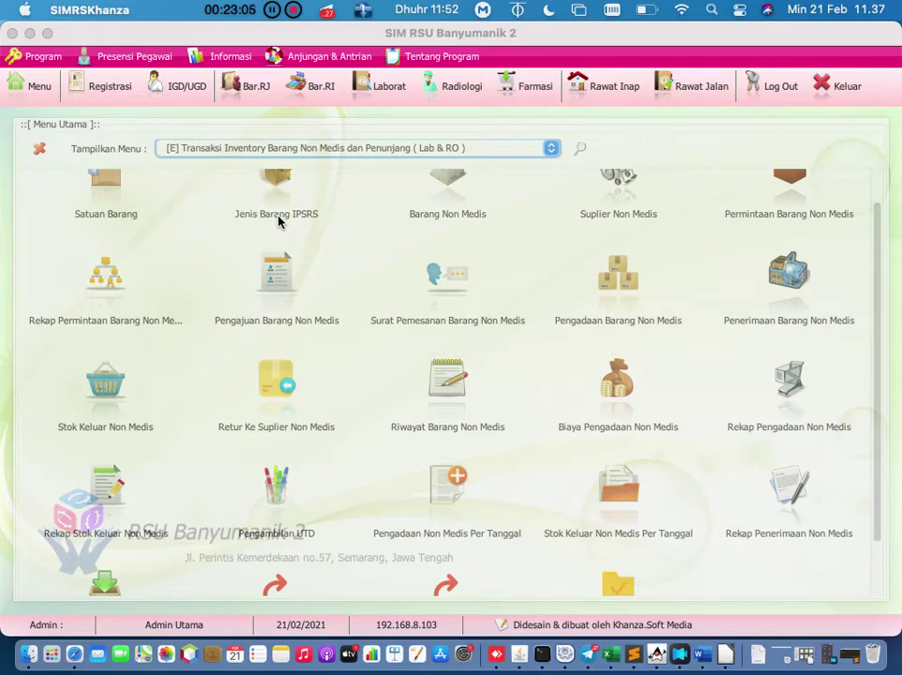
{"action": "scroll", "coordinate": [278, 221], "scroll_direction": "up", "scroll_amount": 2}
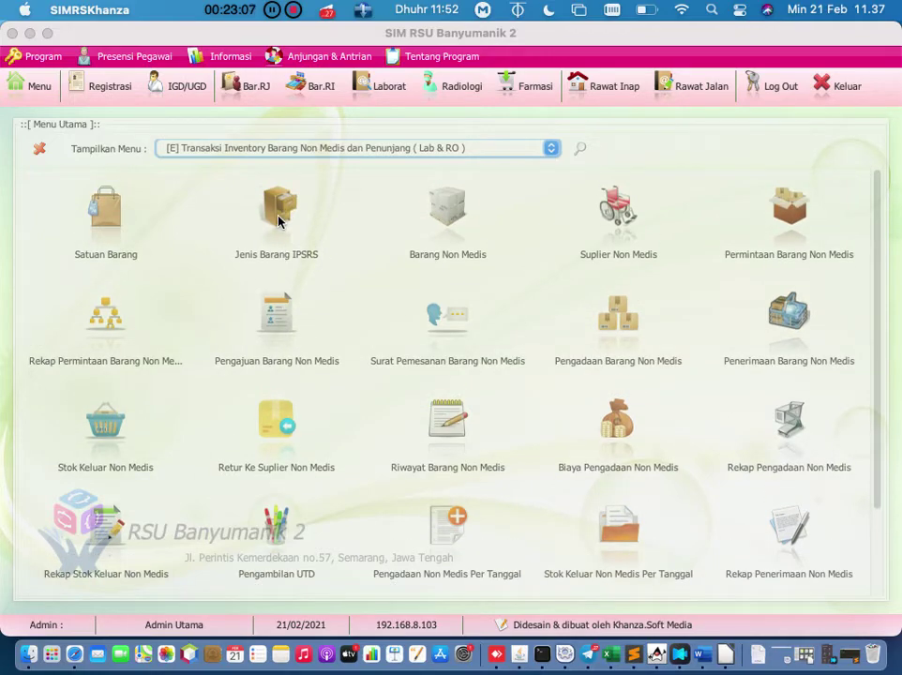
{"action": "scroll", "coordinate": [277, 221], "scroll_direction": "down", "scroll_amount": 2}
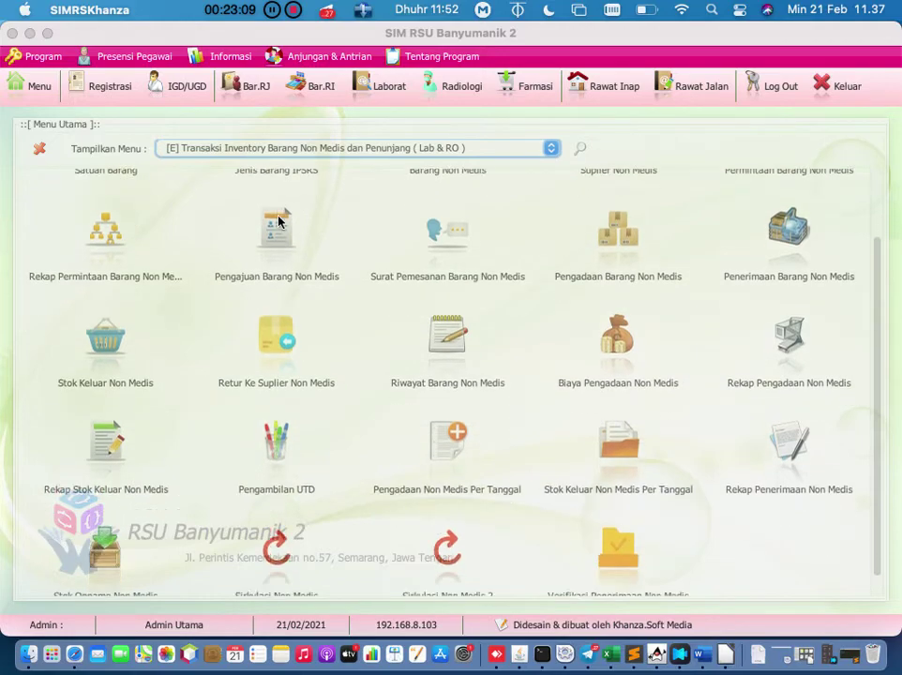
{"action": "scroll", "coordinate": [278, 221], "scroll_direction": "down", "scroll_amount": 1}
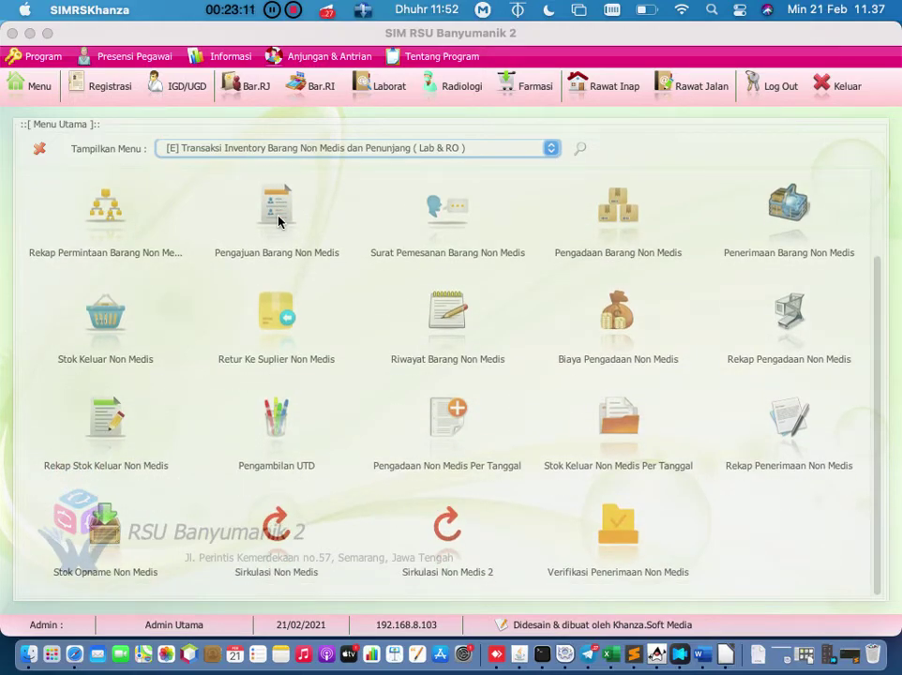
{"action": "scroll", "coordinate": [277, 221], "scroll_direction": "up", "scroll_amount": 4}
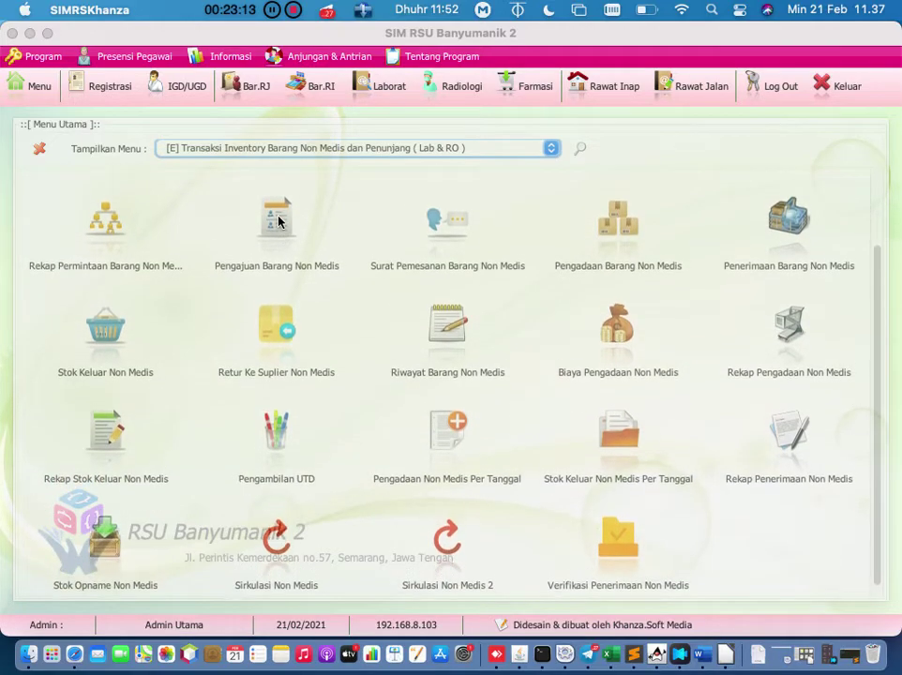
{"action": "scroll", "coordinate": [278, 222], "scroll_direction": "up", "scroll_amount": 1}
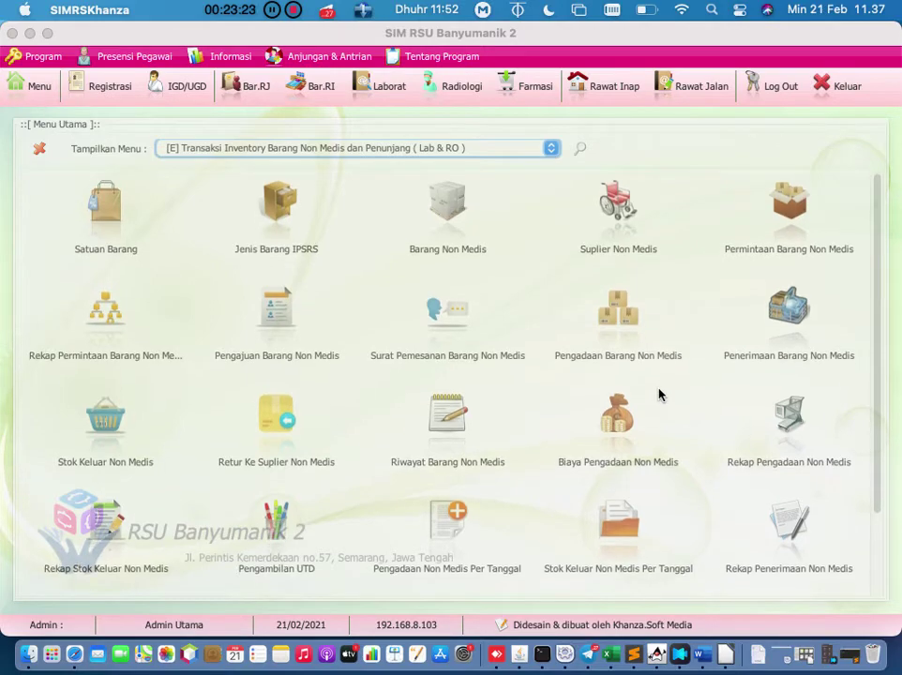
{"action": "scroll", "coordinate": [659, 395], "scroll_direction": "down", "scroll_amount": 1}
{"action": "scroll", "coordinate": [659, 395], "scroll_direction": "down", "scroll_amount": 2}
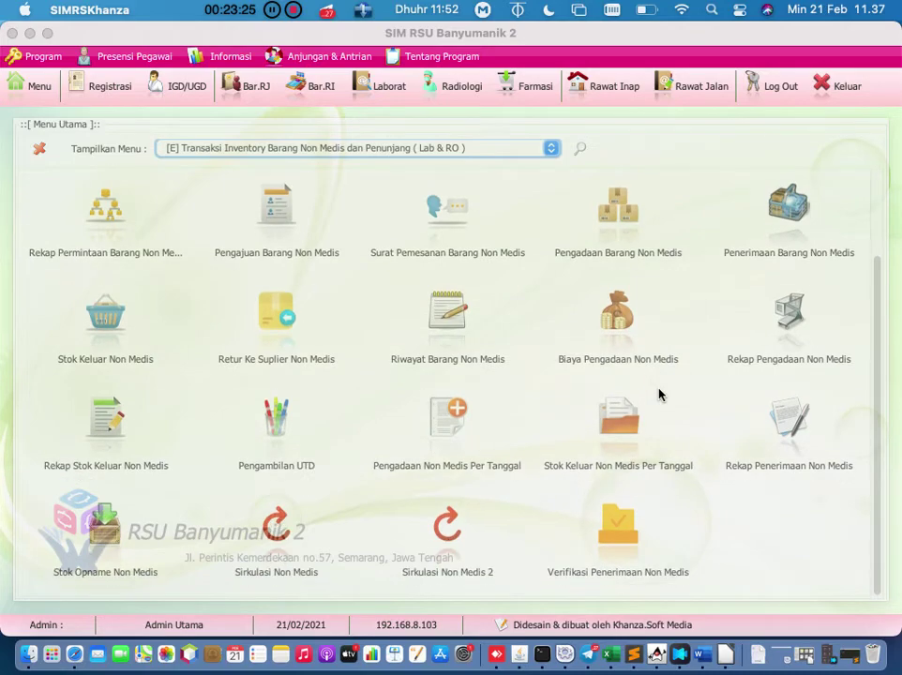
{"action": "scroll", "coordinate": [660, 395], "scroll_direction": "up", "scroll_amount": 2}
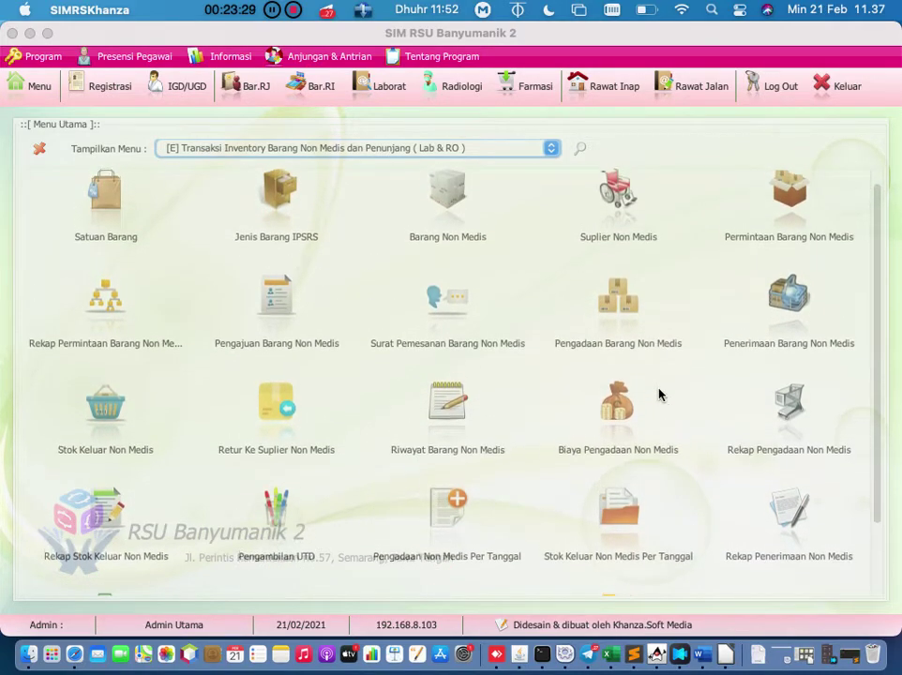
{"action": "scroll", "coordinate": [659, 395], "scroll_direction": "up", "scroll_amount": 1}
{"action": "scroll", "coordinate": [660, 395], "scroll_direction": "up", "scroll_amount": 1}
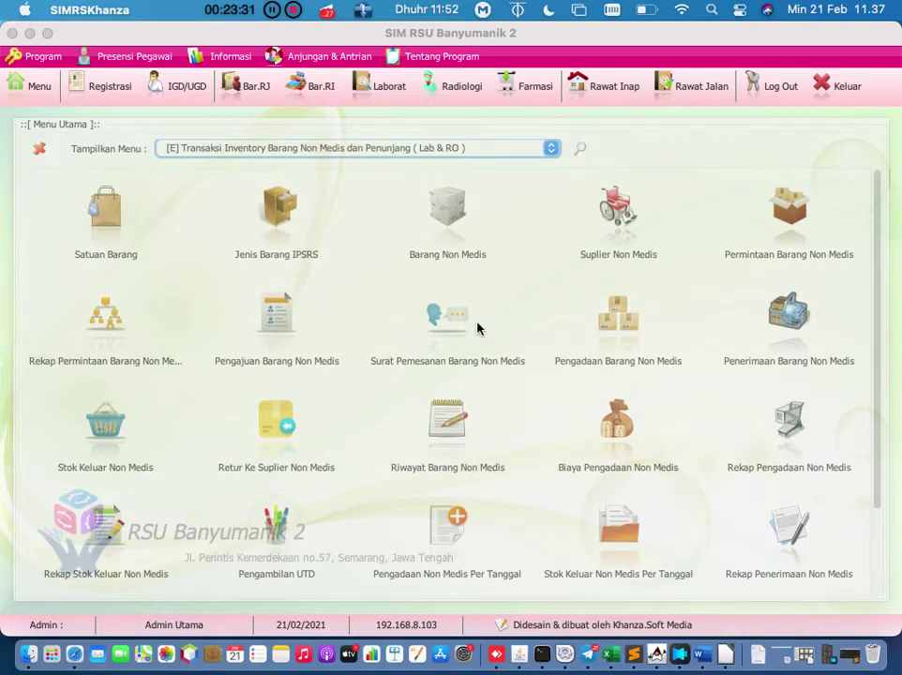
{"action": "left_click", "coordinate": [279, 312]}
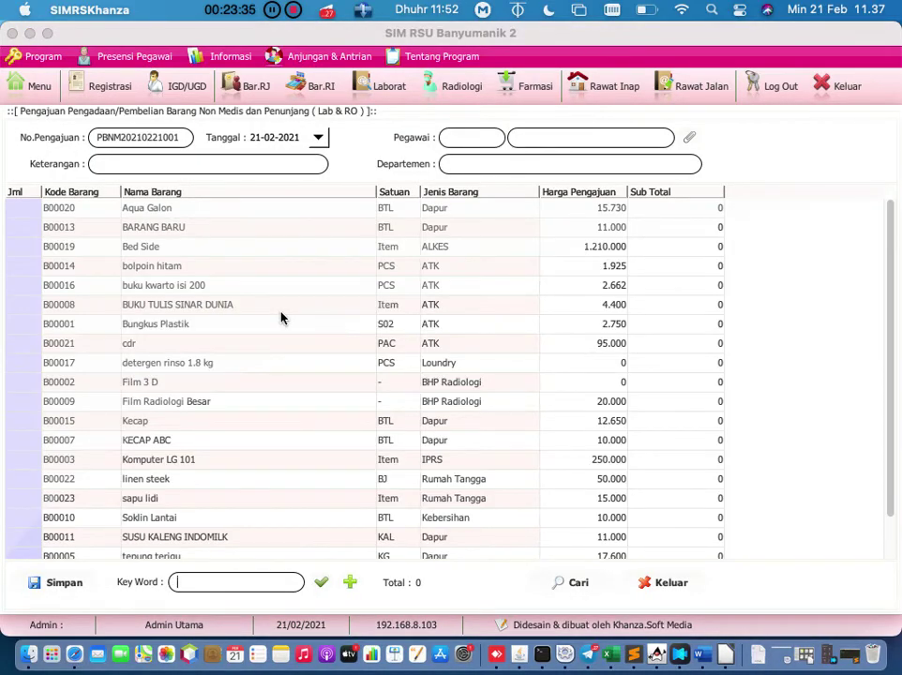
Step: Set the requesting employee on the procurement request
{"action": "left_click", "coordinate": [689, 138]}
{"action": "double_click", "coordinate": [194, 206]}
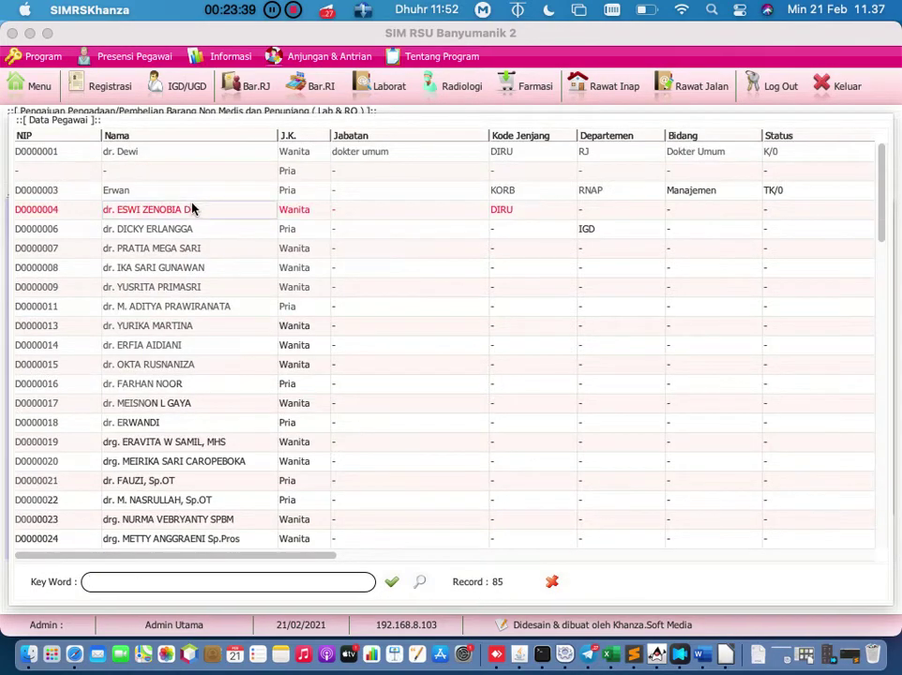
{"action": "left_click", "coordinate": [230, 165]}
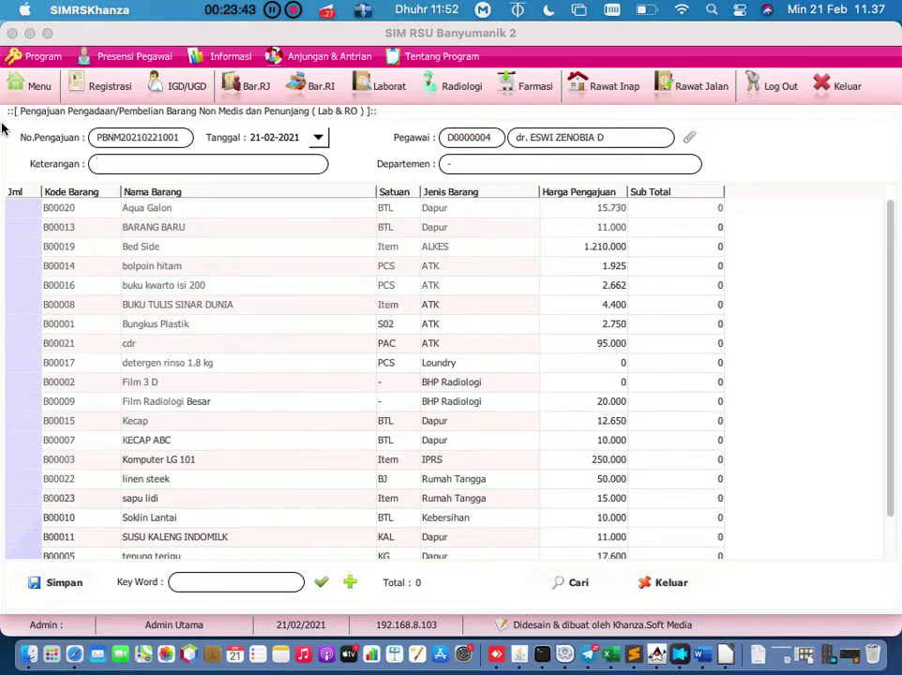
Step: Enter quantities: 10 Aqua Galon, 100 BUKU TULIS SINAR DUNIA, 100 KECAP ABC
{"action": "left_click", "coordinate": [21, 214]}
{"action": "left_click", "coordinate": [21, 214]}
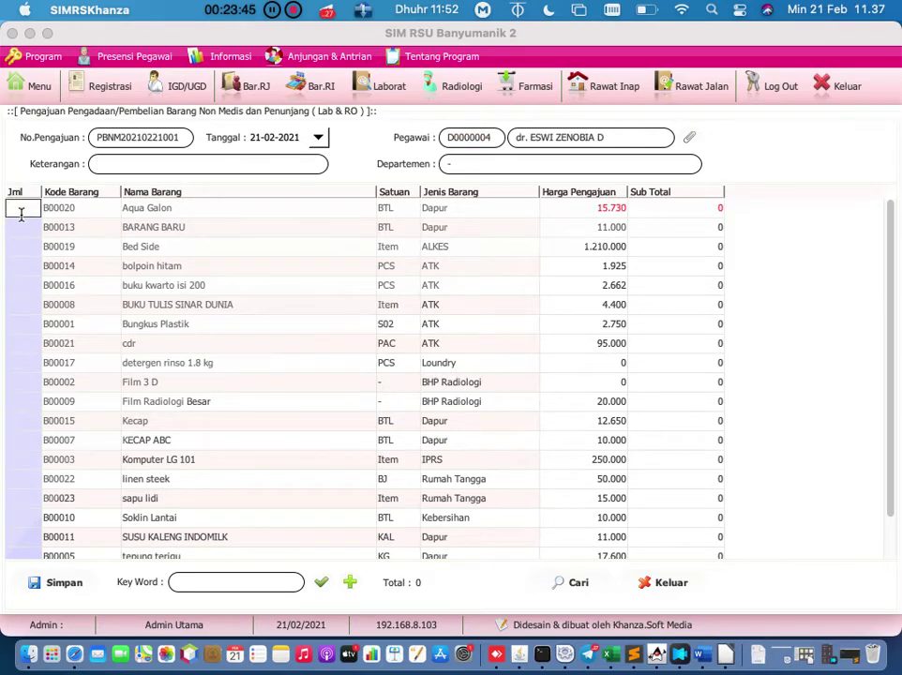
{"action": "type", "text": "10"}
{"action": "key", "text": "Return"}
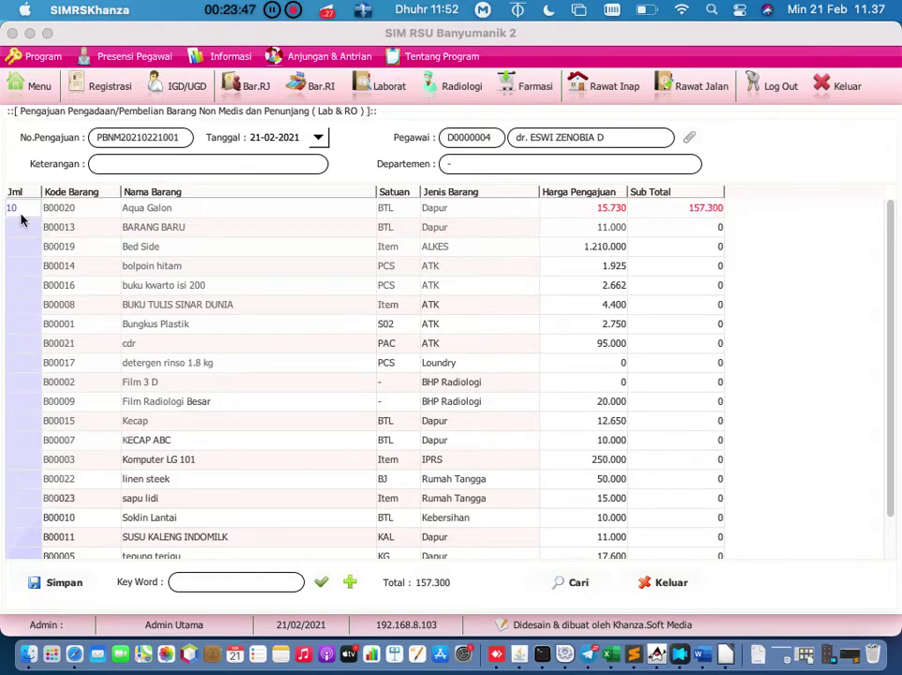
{"action": "double_click", "coordinate": [26, 304]}
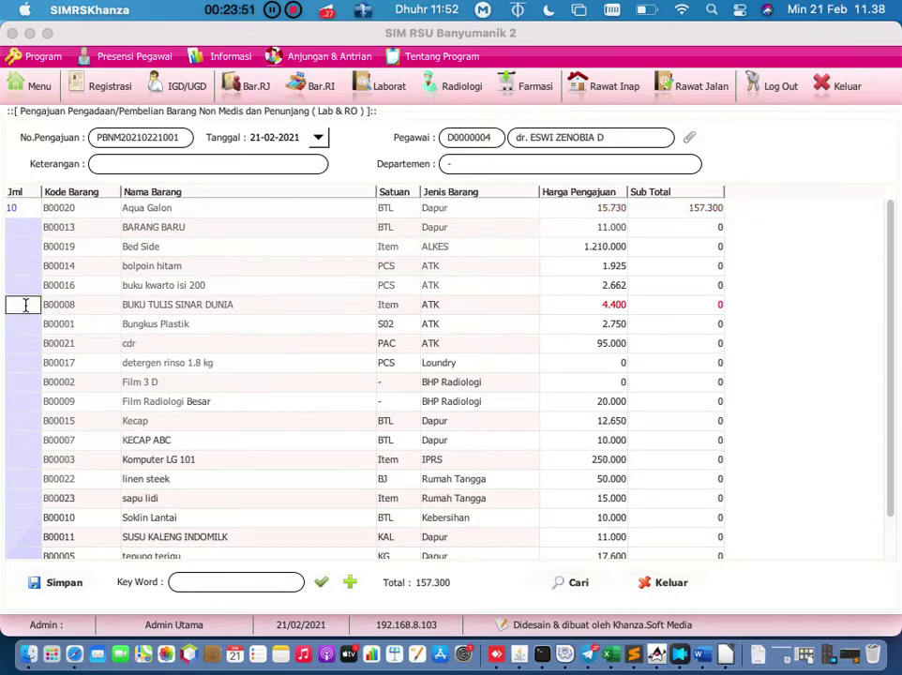
{"action": "type", "text": "100"}
{"action": "key", "text": "Return"}
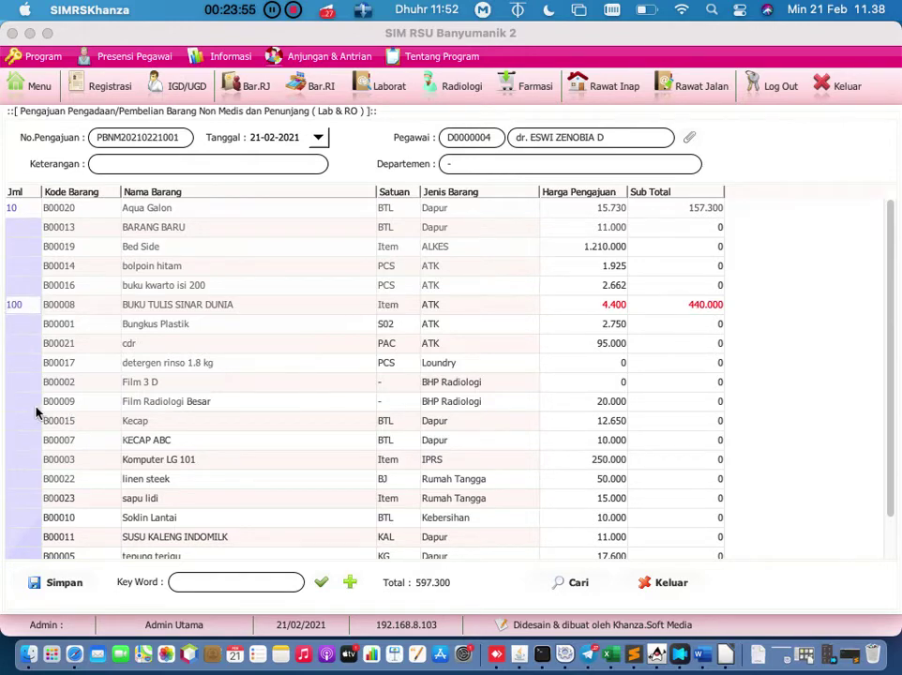
{"action": "double_click", "coordinate": [30, 446]}
{"action": "type", "text": "100"}
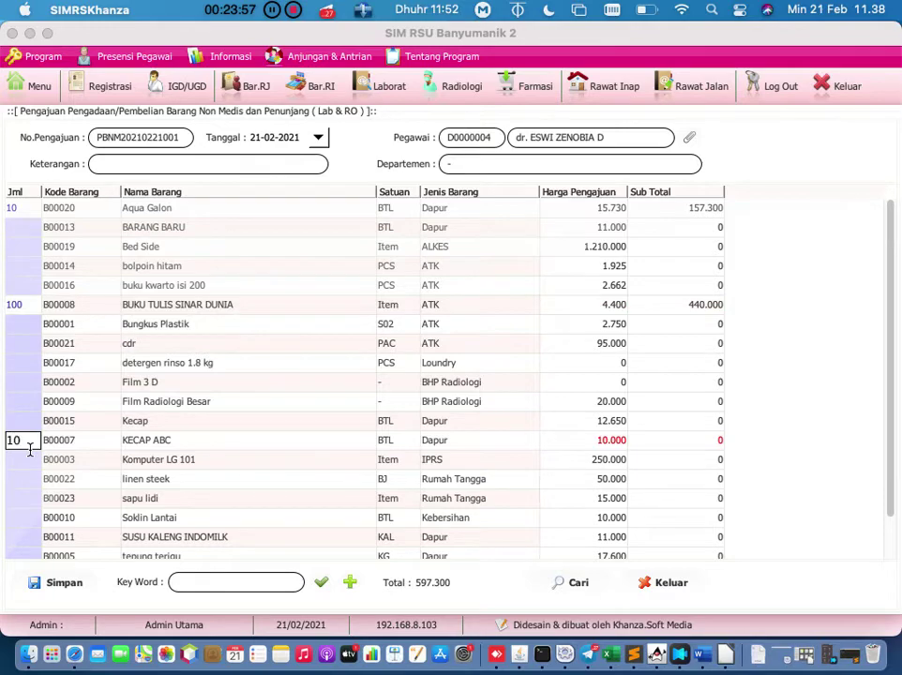
{"action": "key", "text": "Return"}
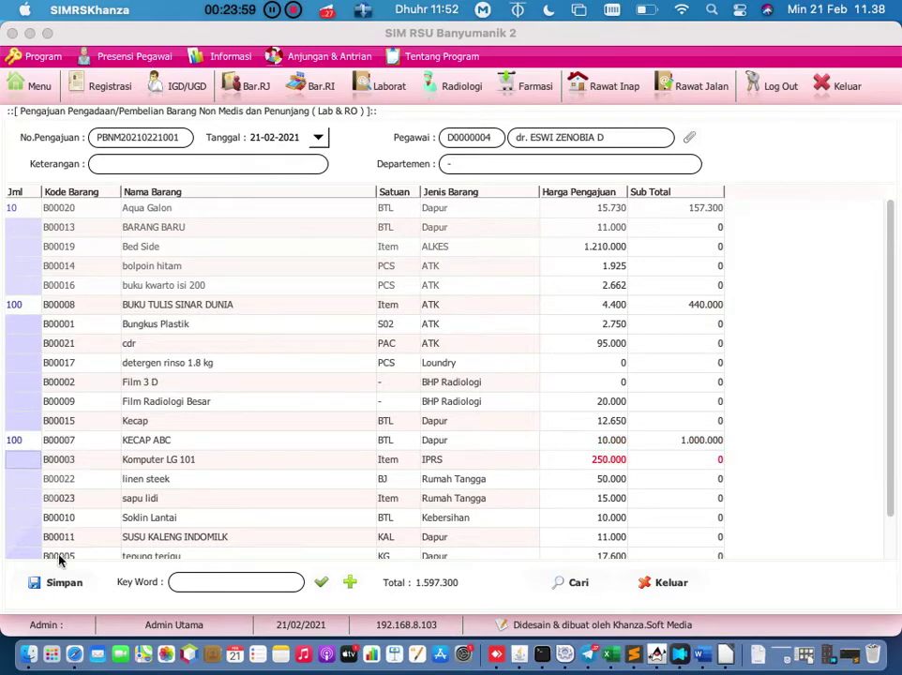
{"action": "left_click", "coordinate": [61, 587]}
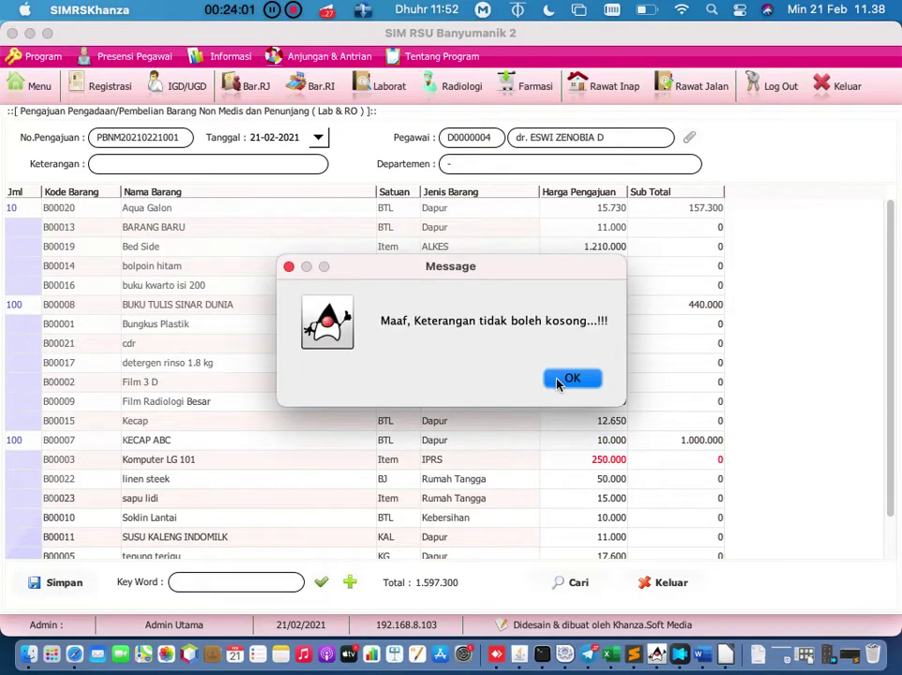
{"action": "left_click", "coordinate": [570, 379]}
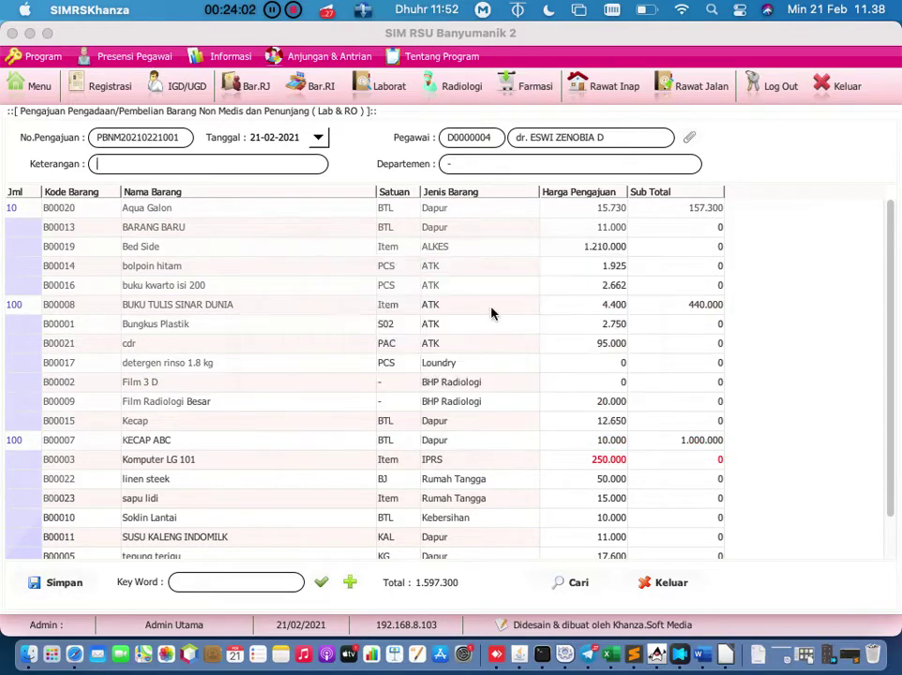
{"action": "left_click", "coordinate": [291, 172]}
{"action": "type", "text": "-"}
{"action": "left_click", "coordinate": [68, 583]}
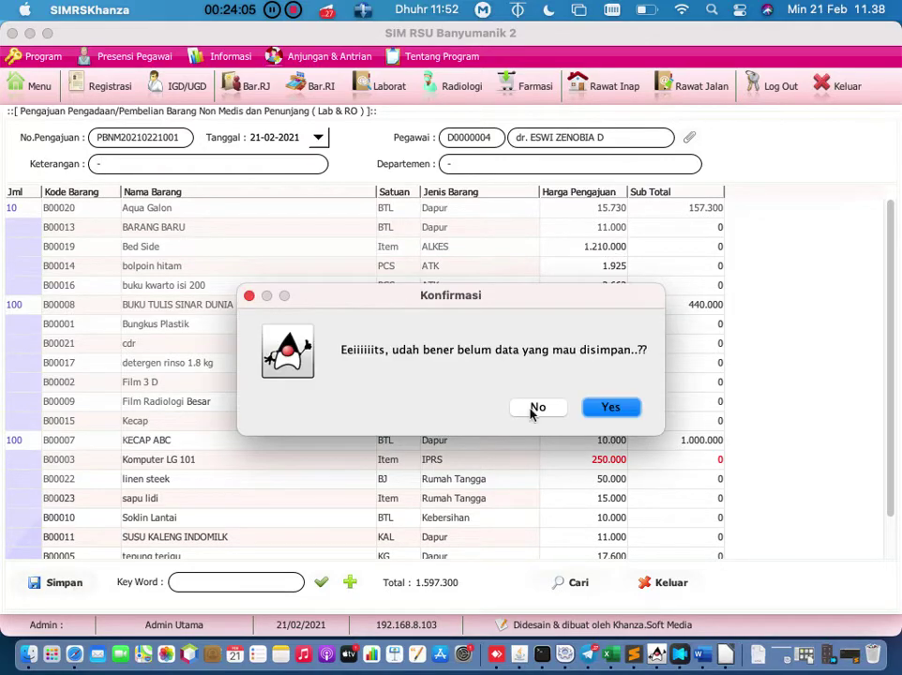
{"action": "left_click", "coordinate": [612, 407]}
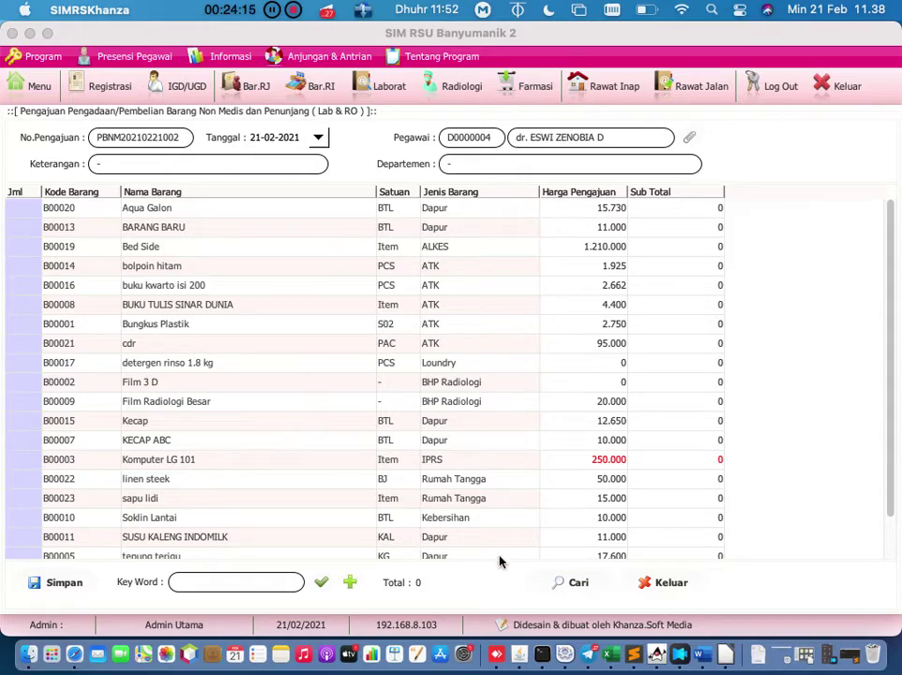
{"action": "left_click", "coordinate": [560, 583]}
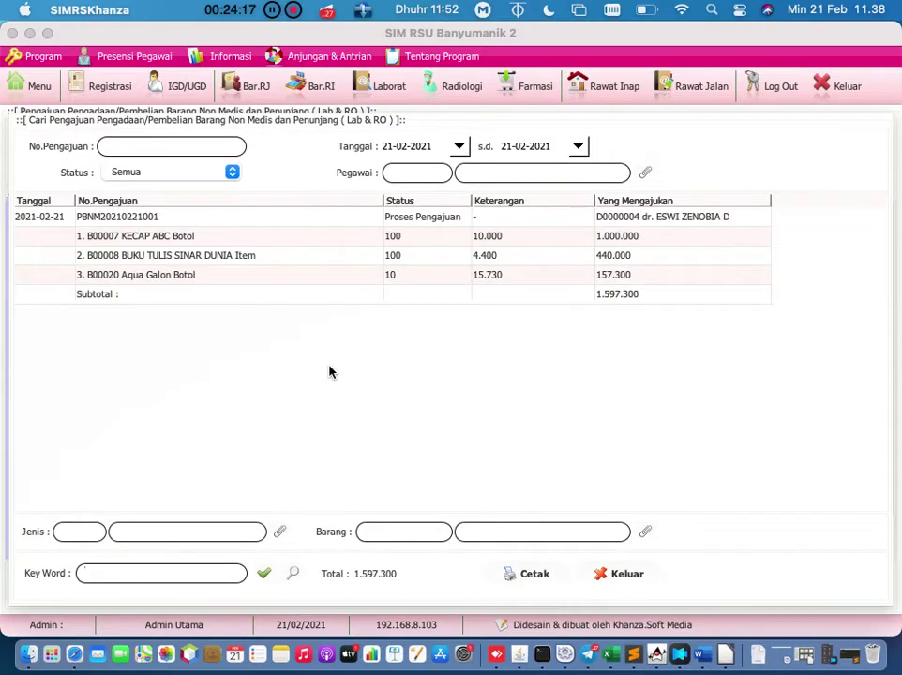
{"action": "left_click", "coordinate": [53, 216]}
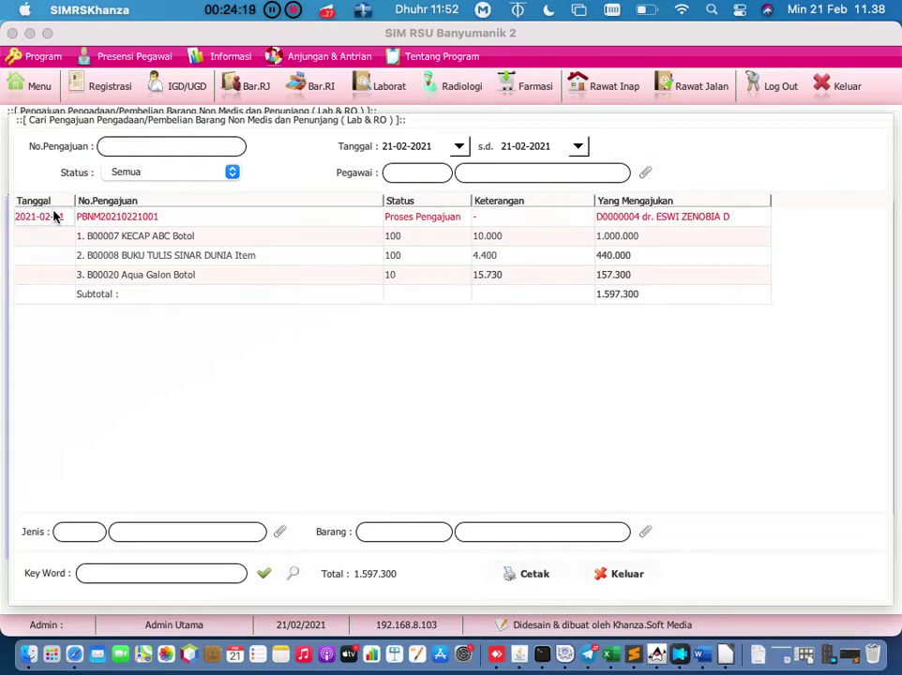
{"action": "right_click", "coordinate": [54, 217]}
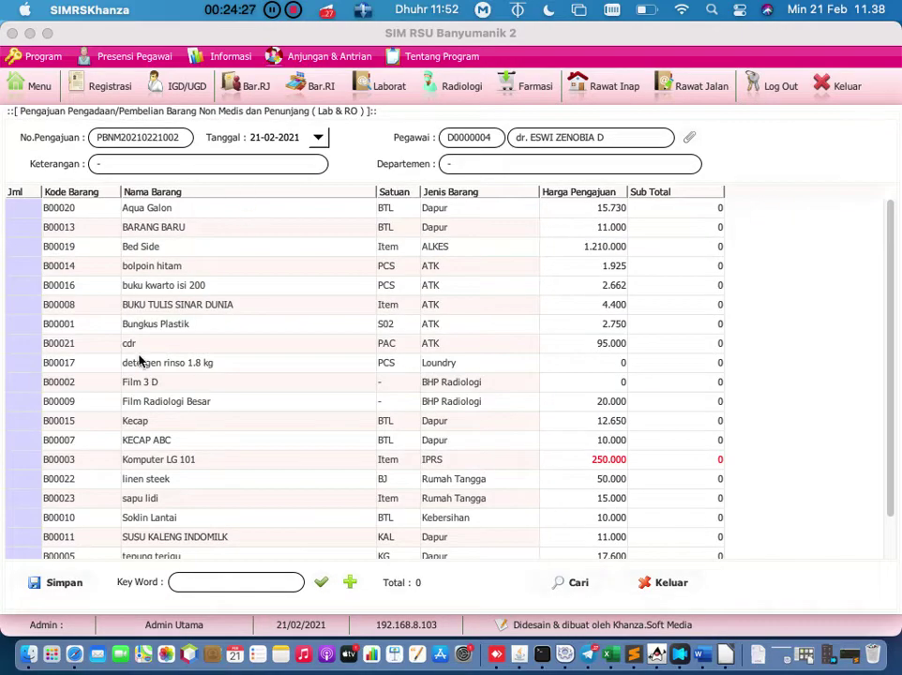
{"action": "scroll", "coordinate": [141, 358], "scroll_direction": "down", "scroll_amount": 3}
{"action": "scroll", "coordinate": [139, 362], "scroll_direction": "up", "scroll_amount": 3}
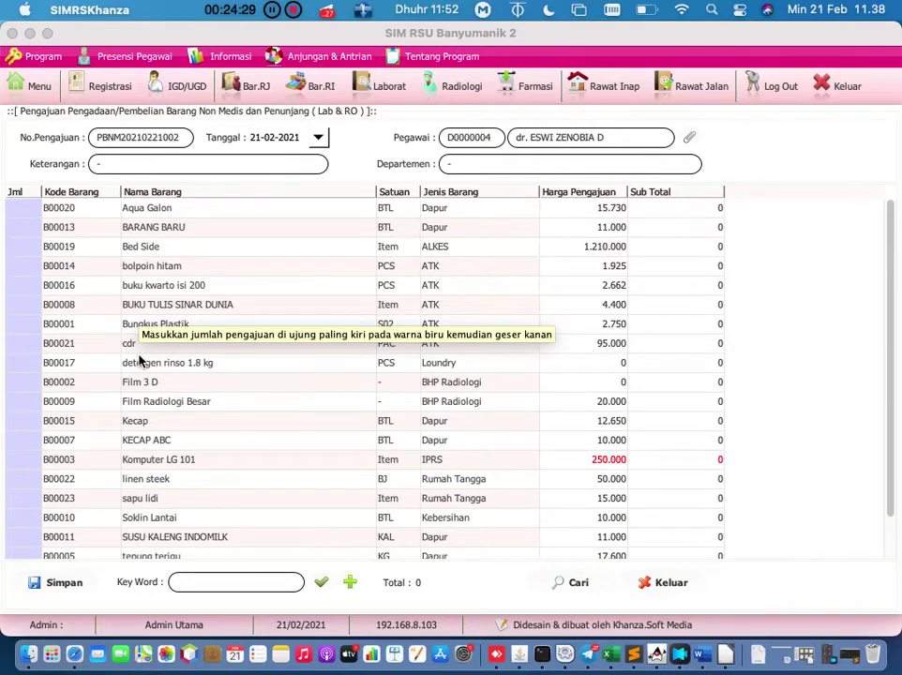
{"action": "scroll", "coordinate": [139, 361], "scroll_direction": "down", "scroll_amount": 2}
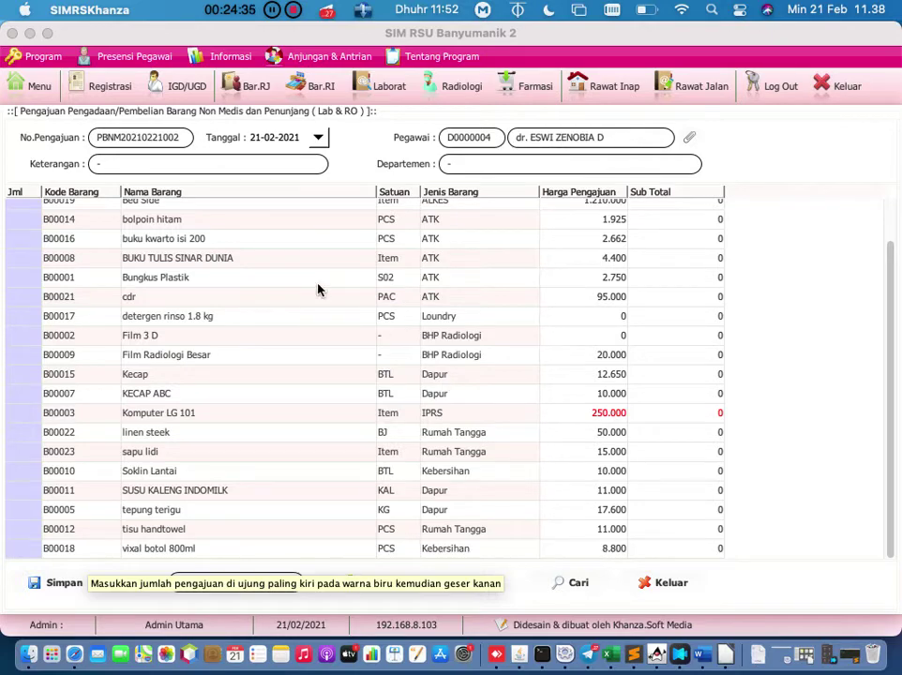
{"action": "left_click", "coordinate": [561, 583]}
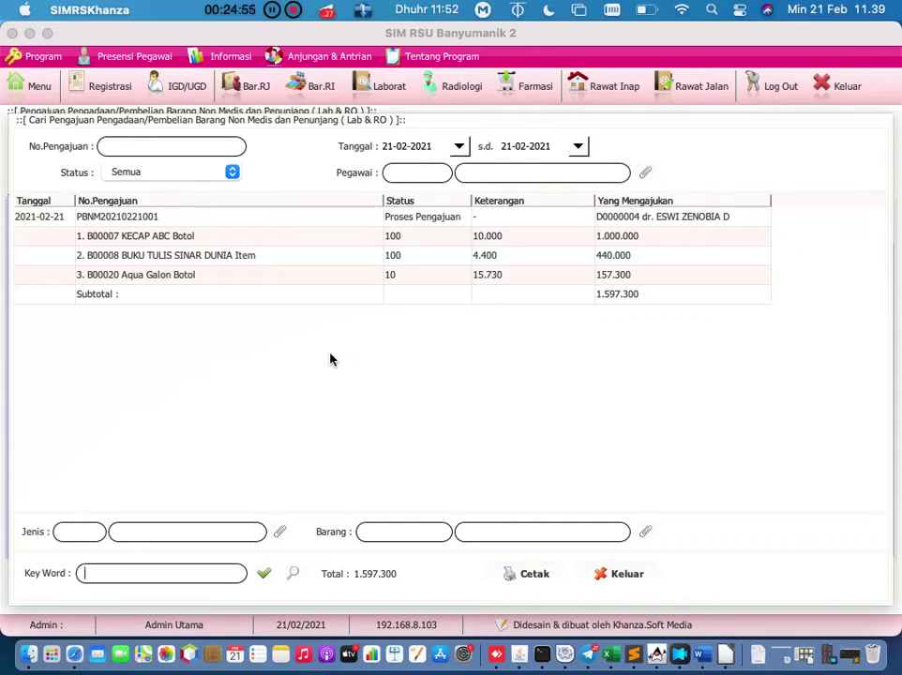
{"action": "left_click", "coordinate": [58, 218]}
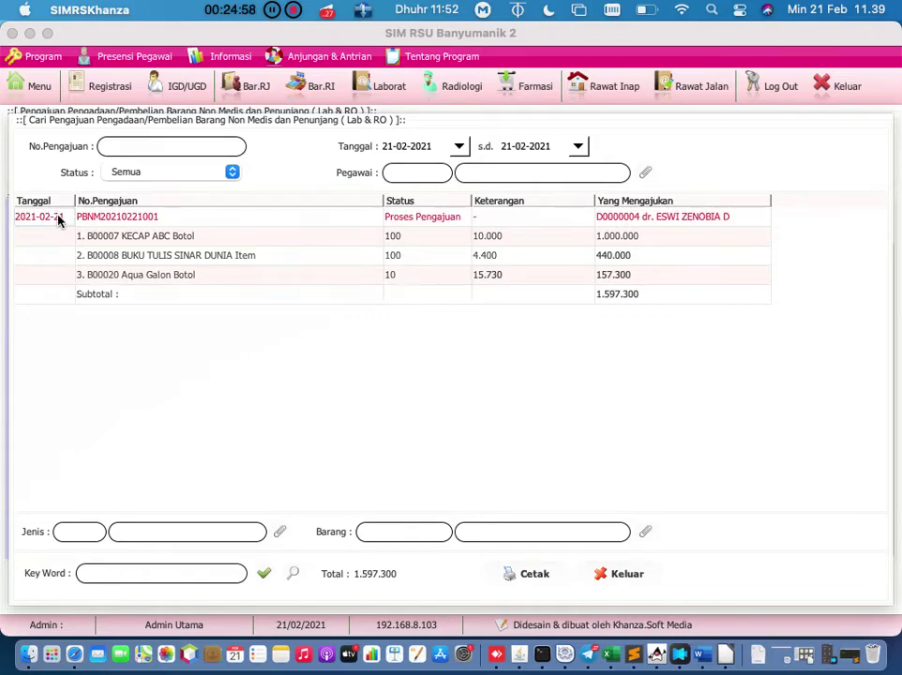
{"action": "right_click", "coordinate": [120, 219]}
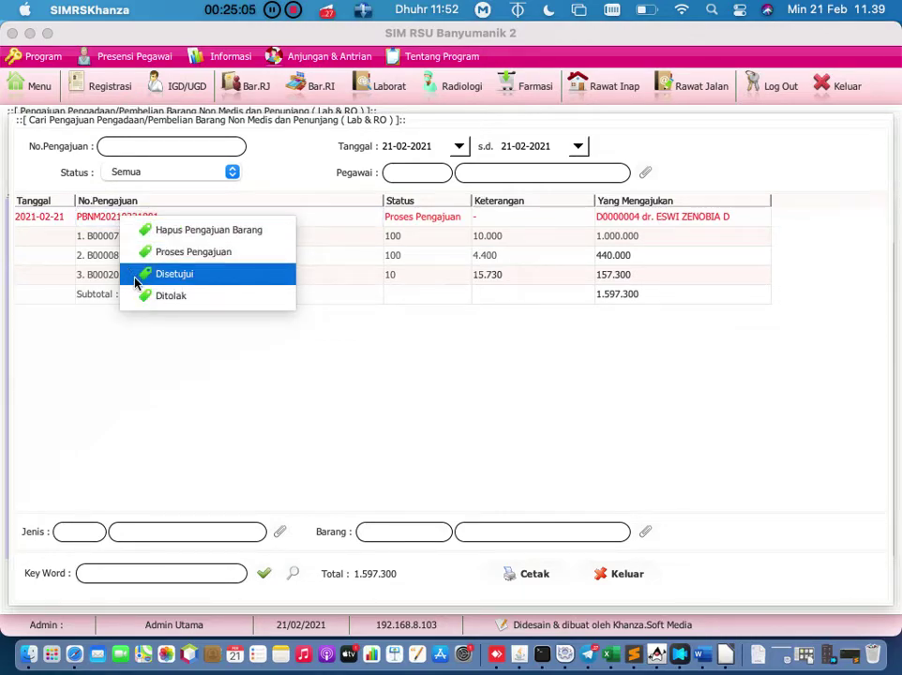
{"action": "left_click", "coordinate": [136, 280]}
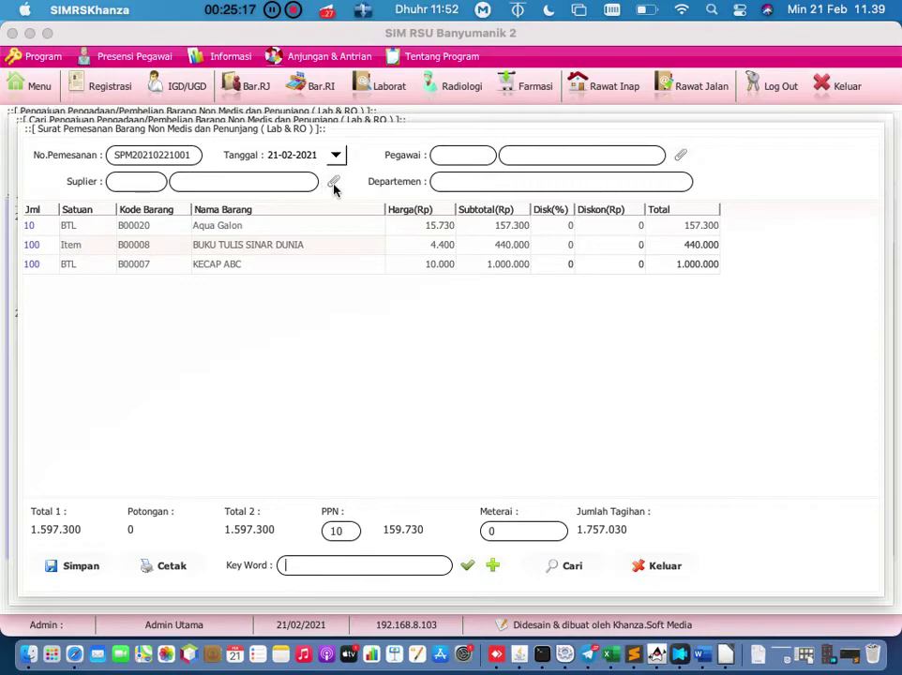
{"action": "left_click", "coordinate": [335, 187]}
{"action": "double_click", "coordinate": [165, 305]}
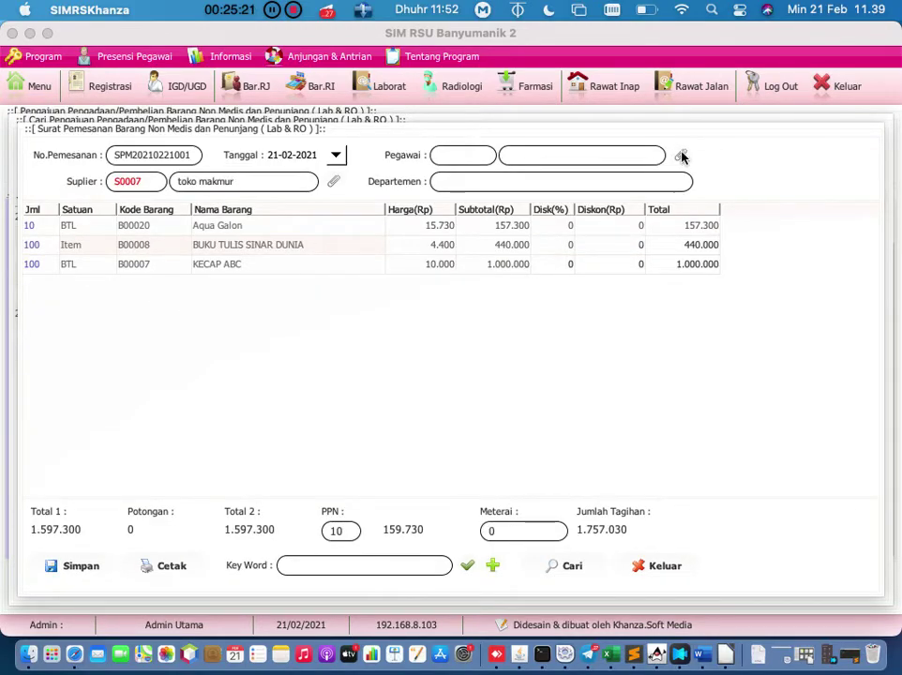
{"action": "left_click", "coordinate": [681, 156]}
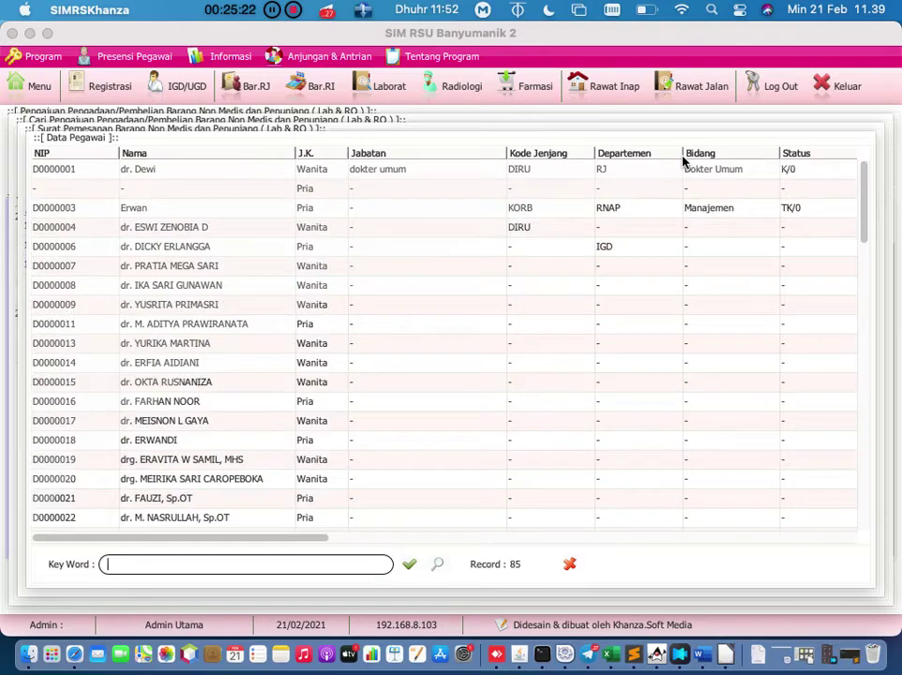
{"action": "double_click", "coordinate": [262, 226]}
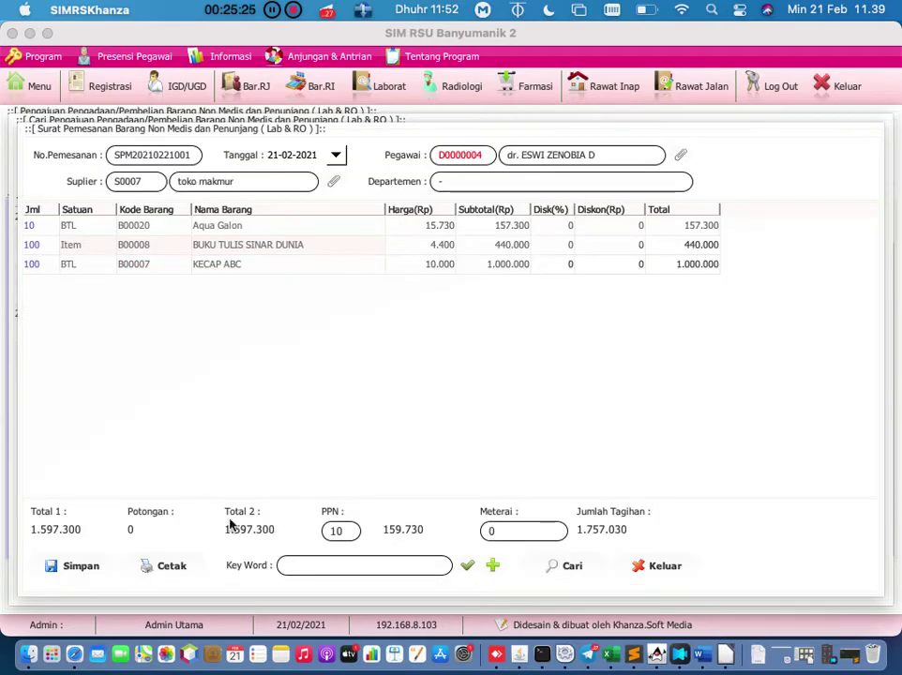
Step: Fill in both Kepala Bagian signatories and generate the Surat Pemesanan Barang preview
{"action": "left_click", "coordinate": [180, 568]}
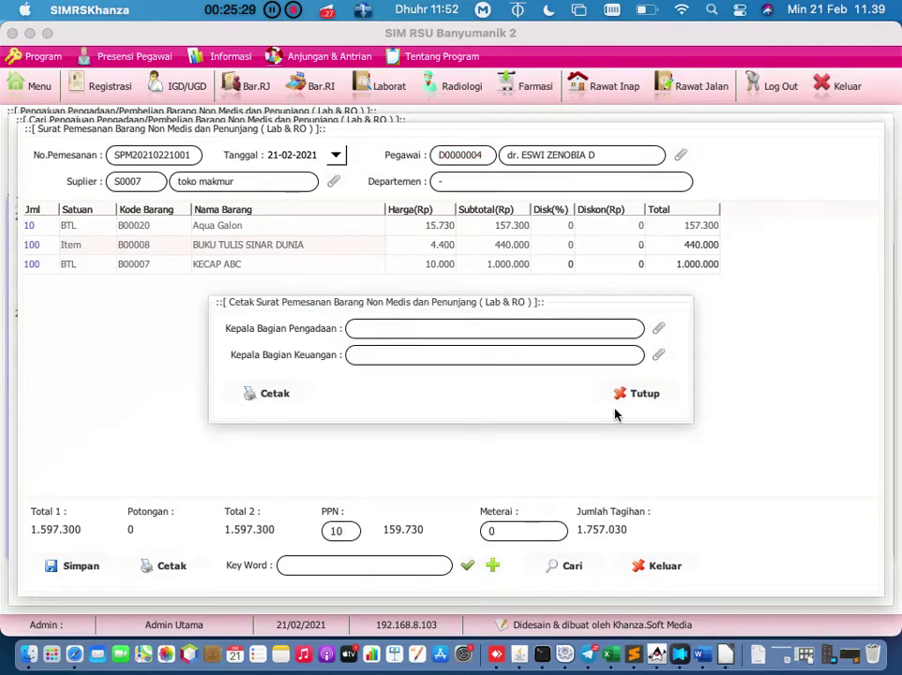
{"action": "left_click", "coordinate": [644, 394]}
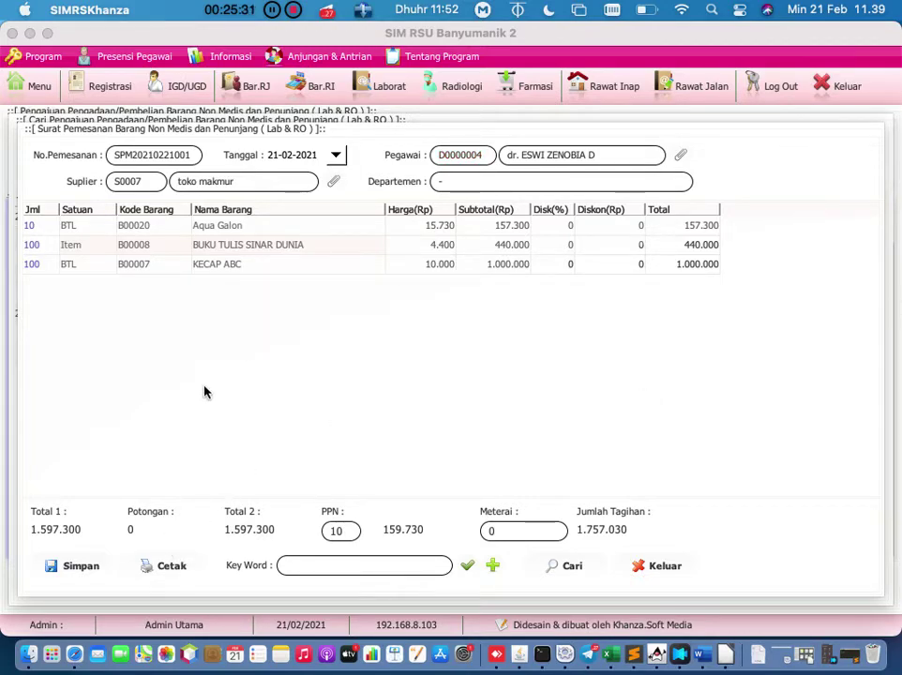
{"action": "left_click", "coordinate": [167, 566]}
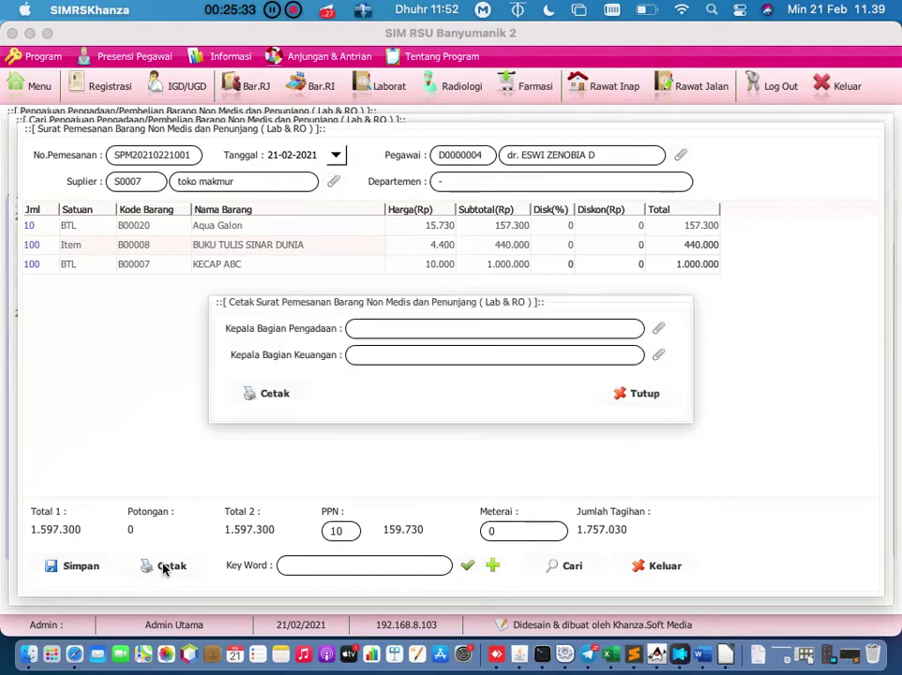
{"action": "left_click", "coordinate": [658, 328]}
{"action": "left_click", "coordinate": [247, 304]}
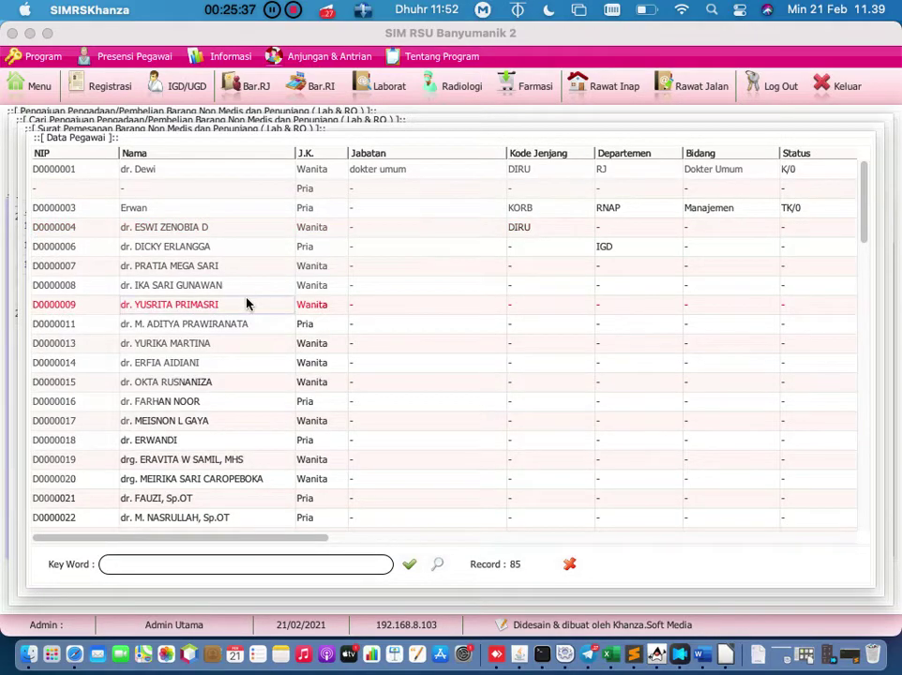
{"action": "double_click", "coordinate": [248, 304]}
{"action": "left_click", "coordinate": [653, 360]}
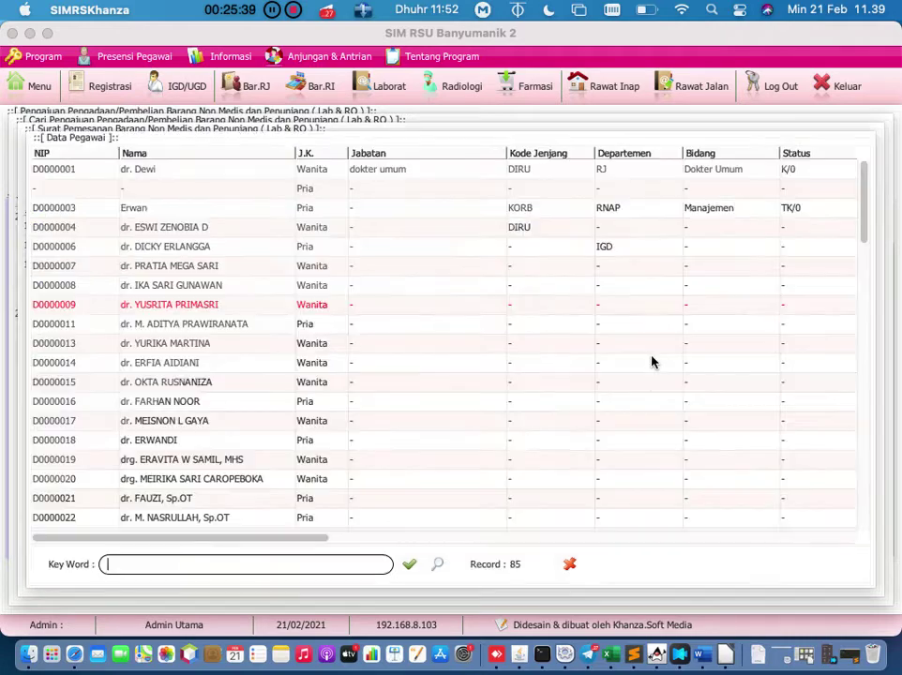
{"action": "left_click", "coordinate": [218, 230]}
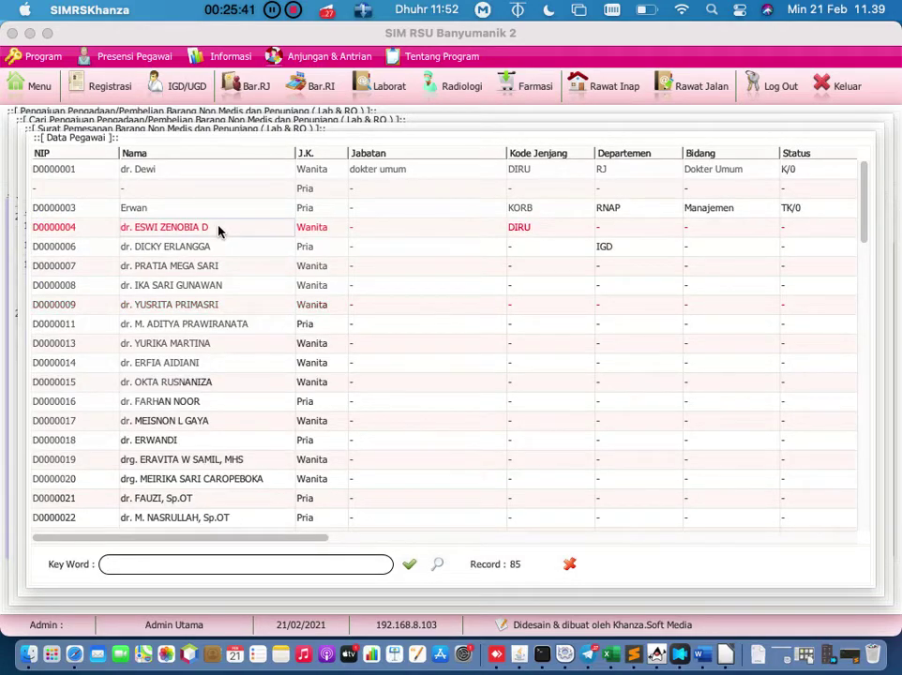
{"action": "double_click", "coordinate": [218, 231]}
{"action": "left_click", "coordinate": [275, 393]}
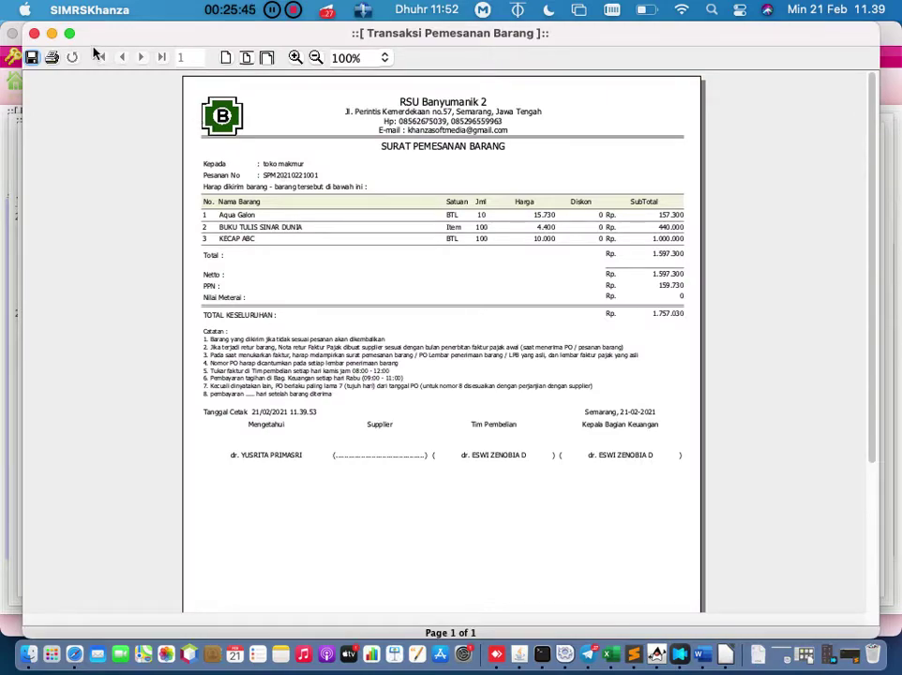
Step: Zoom into the Surat Pemesanan preview, then close it and the Cetak Surat Pemesanan dialog
{"action": "left_click", "coordinate": [294, 58]}
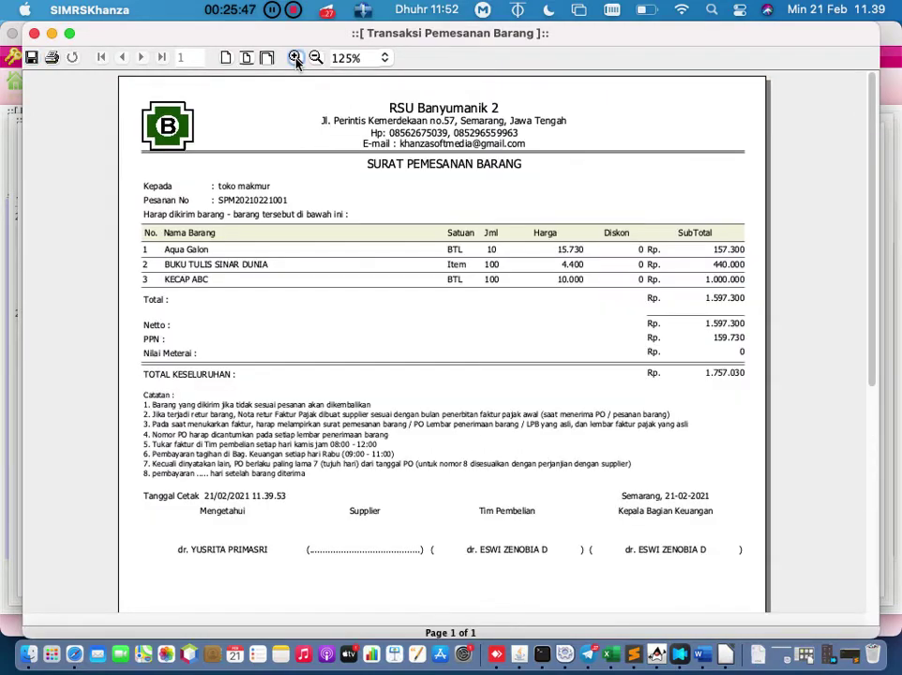
{"action": "left_click", "coordinate": [294, 57]}
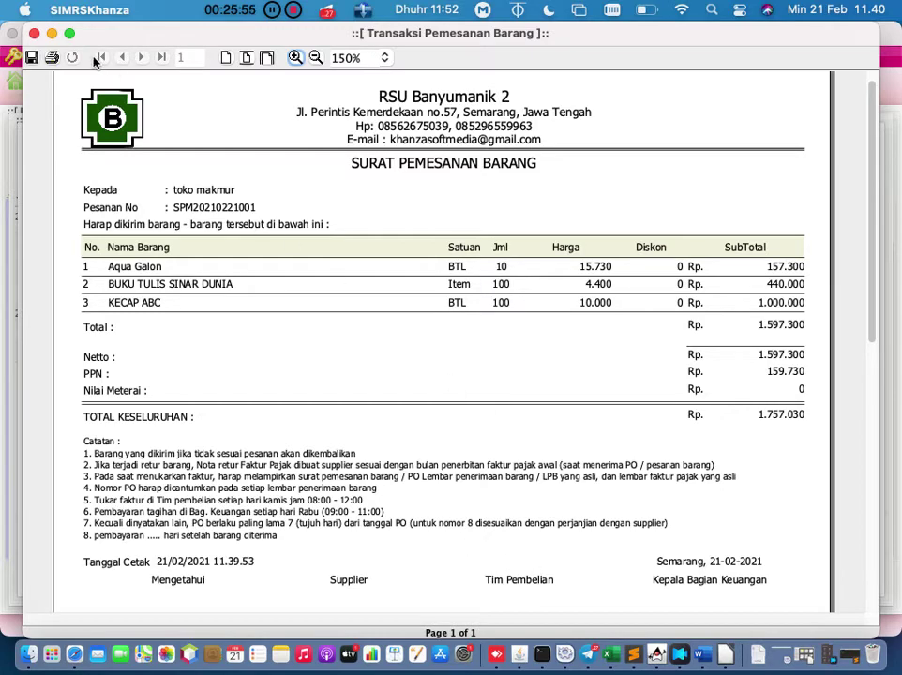
{"action": "left_click", "coordinate": [33, 34]}
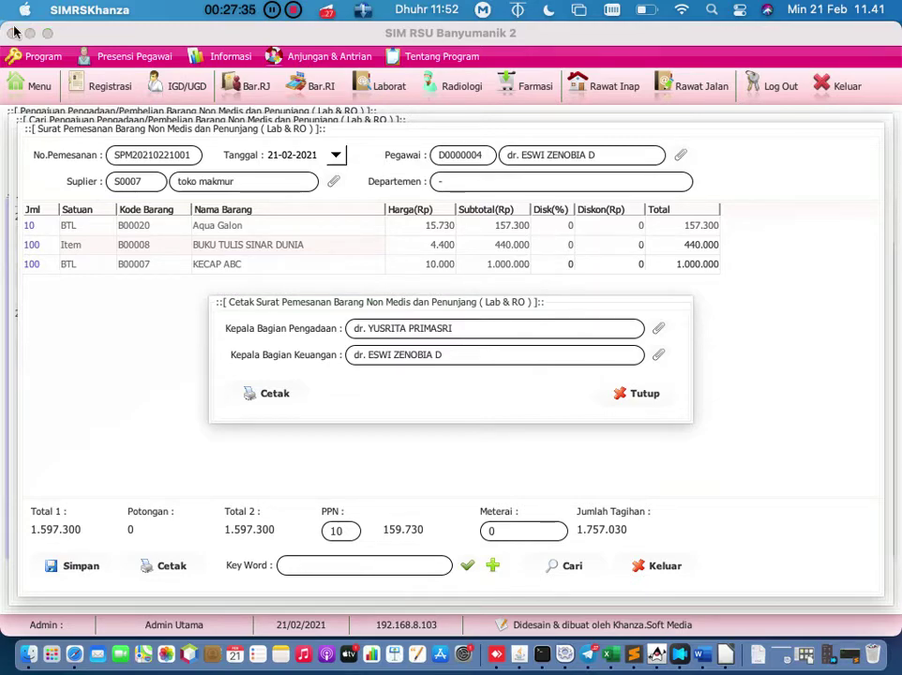
{"action": "left_click", "coordinate": [645, 395]}
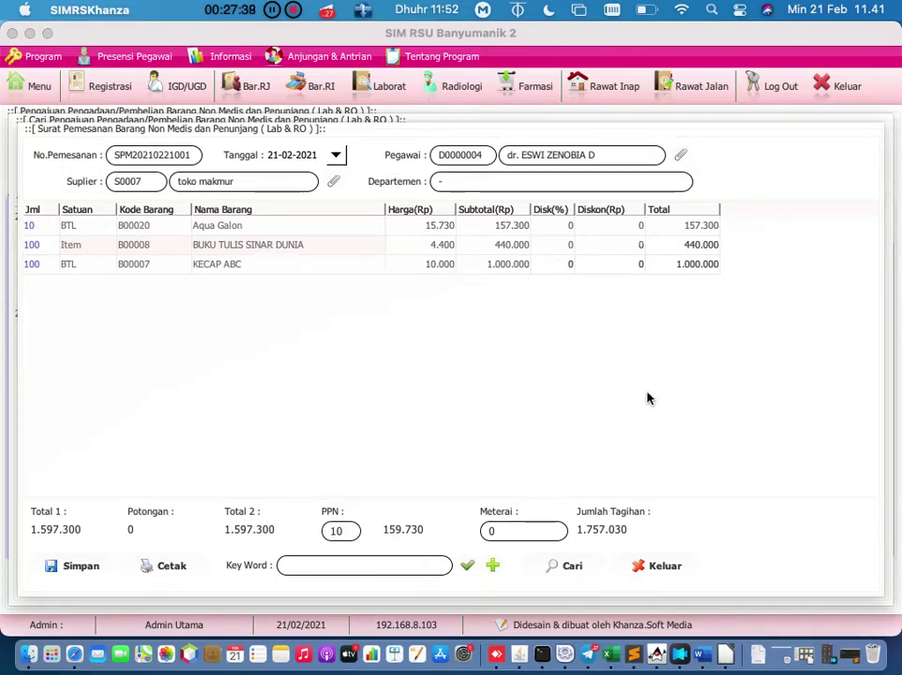
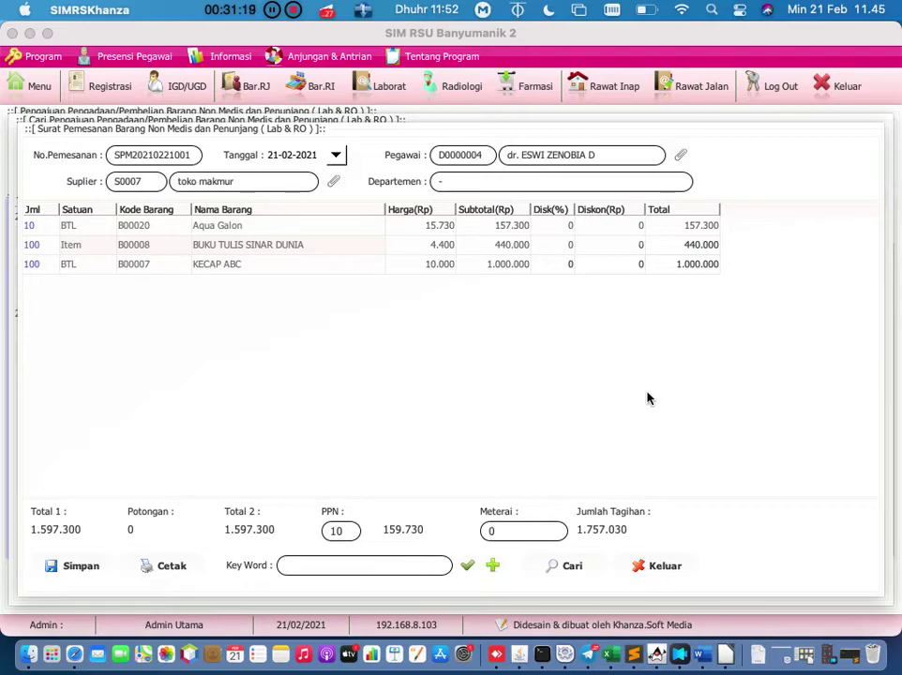
Step: Close the purchase order and both procurement request windows, then bring up the main menu
{"action": "left_click", "coordinate": [670, 565]}
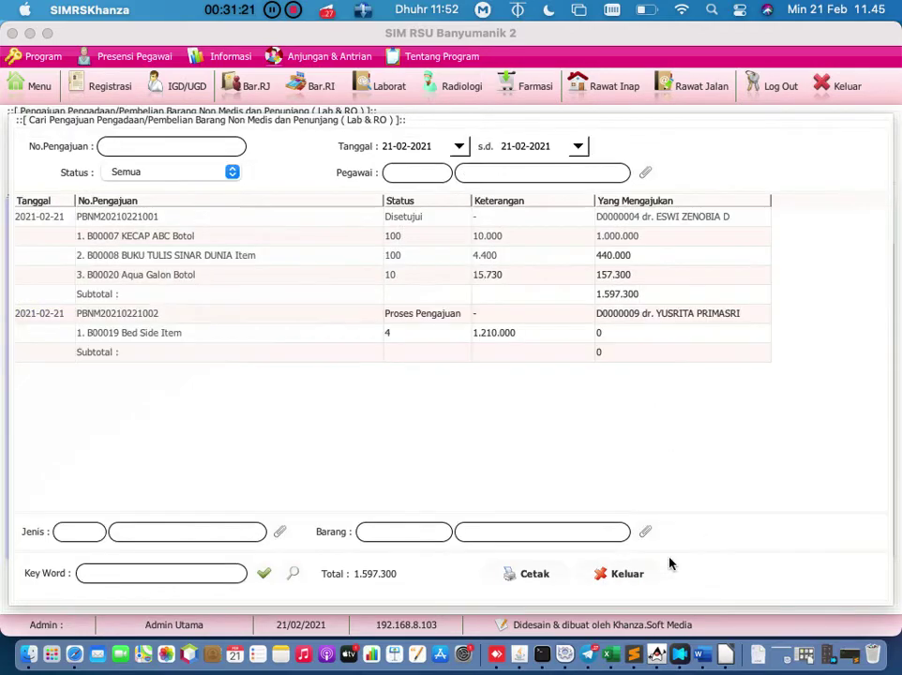
{"action": "left_click", "coordinate": [627, 573]}
{"action": "left_click", "coordinate": [649, 585]}
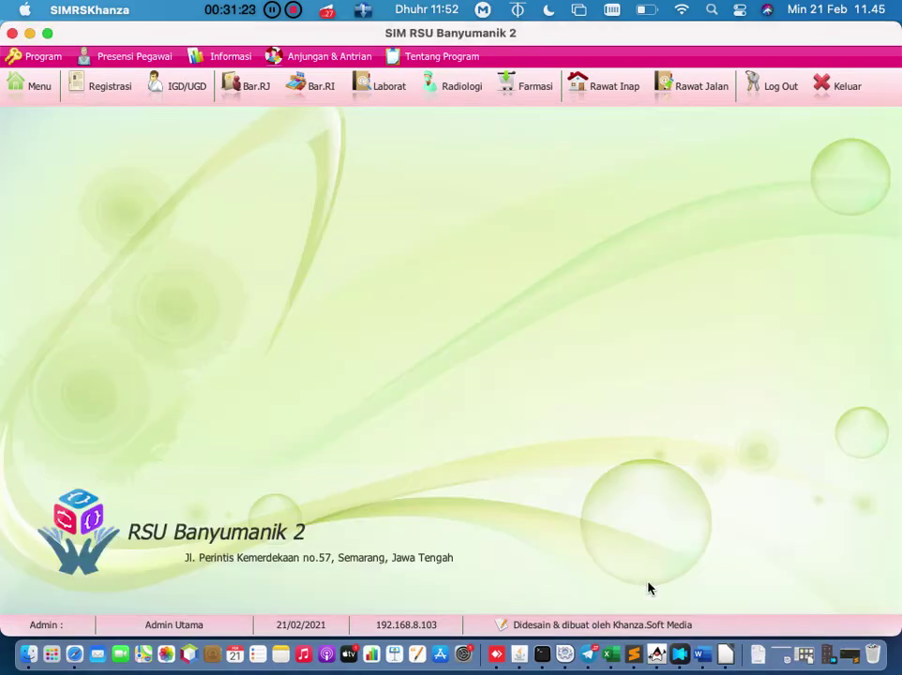
{"action": "left_click", "coordinate": [32, 90]}
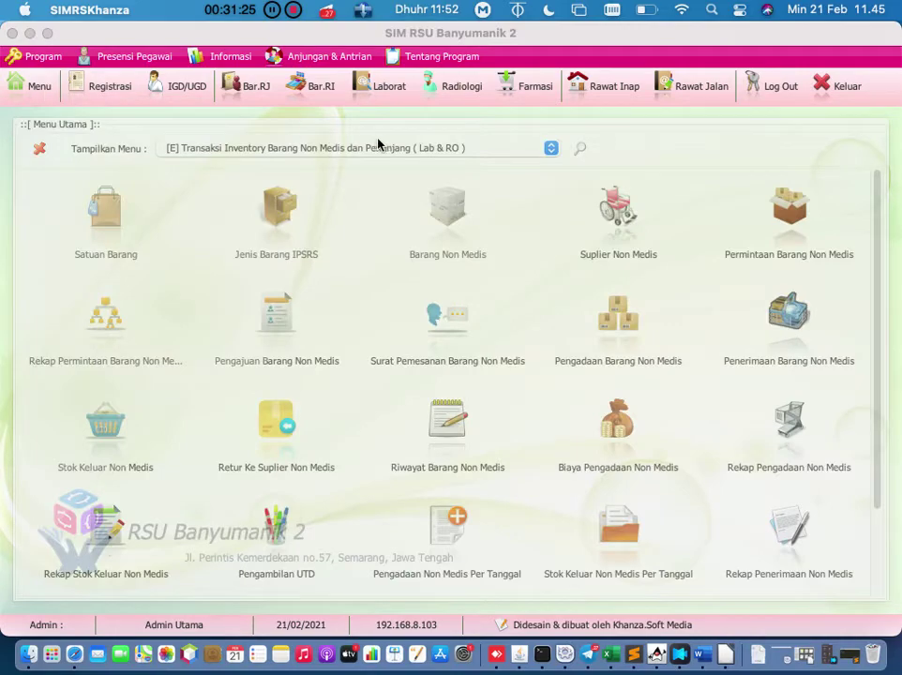
Step: Switch the menu to '[F] Aset, Inventaris Barang & Instalasi Kesehatan Lingkungan' and browse its icons
{"action": "left_click", "coordinate": [380, 147]}
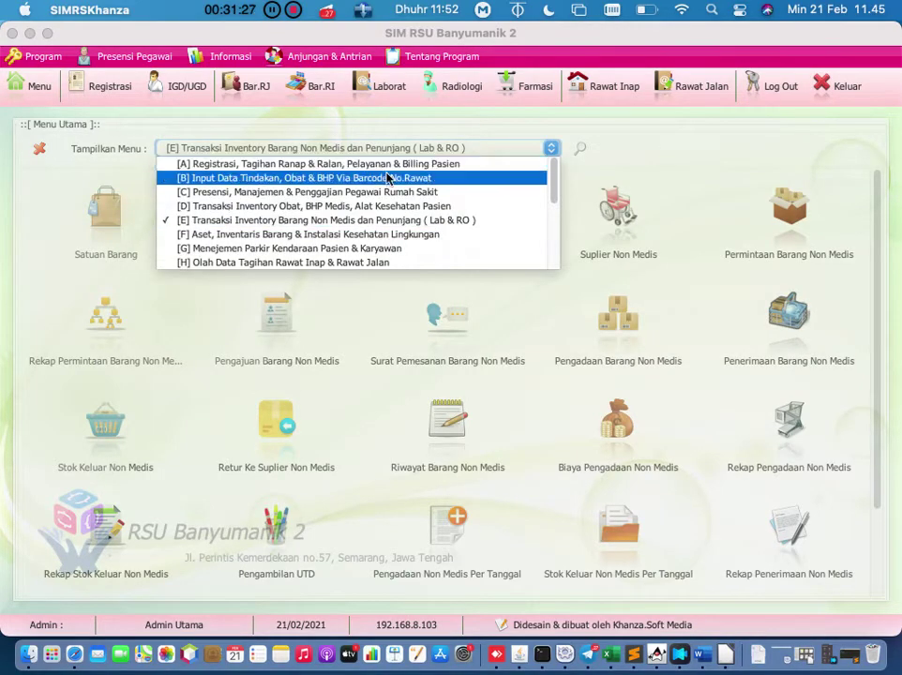
{"action": "left_click", "coordinate": [380, 235]}
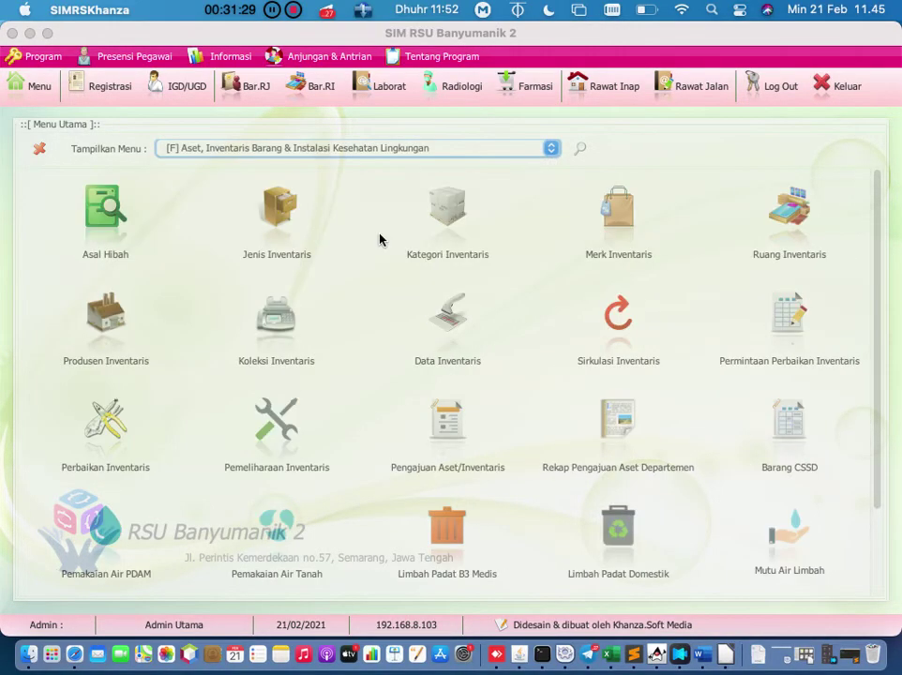
{"action": "scroll", "coordinate": [423, 317], "scroll_direction": "down", "scroll_amount": 2}
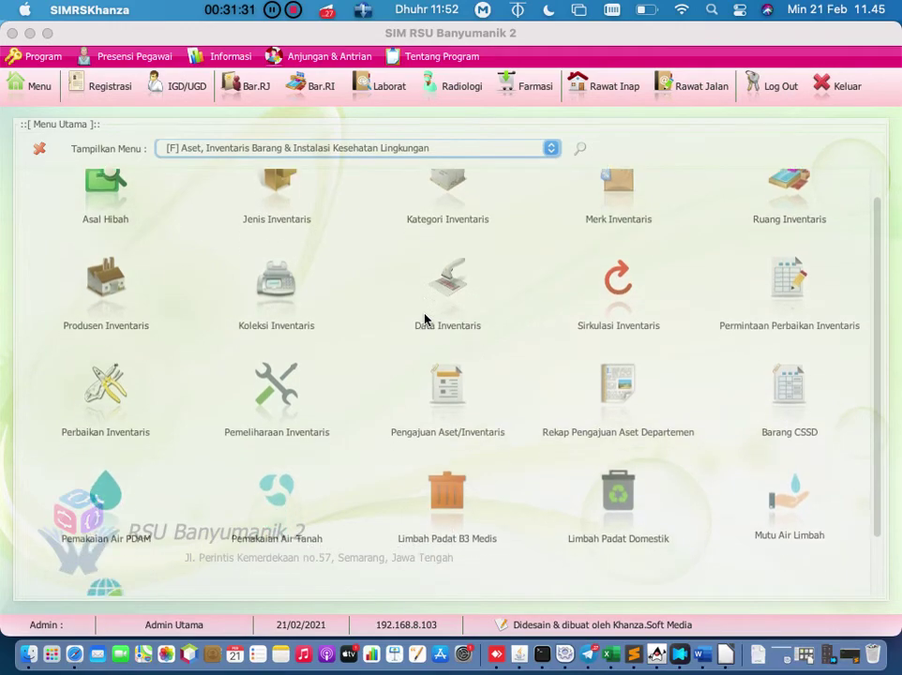
{"action": "scroll", "coordinate": [424, 319], "scroll_direction": "down", "scroll_amount": 4}
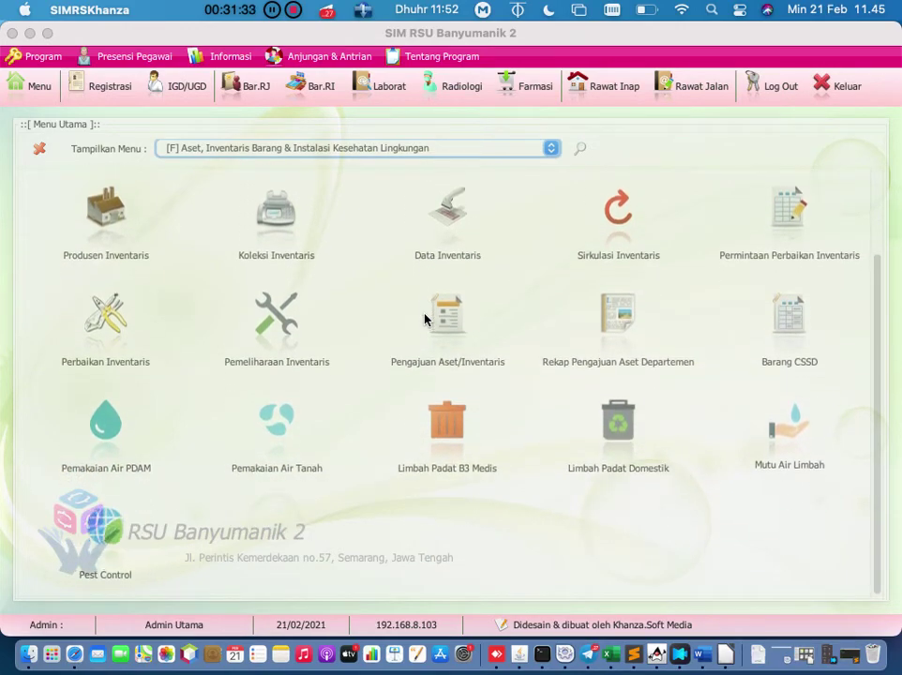
{"action": "scroll", "coordinate": [424, 319], "scroll_direction": "up", "scroll_amount": 3}
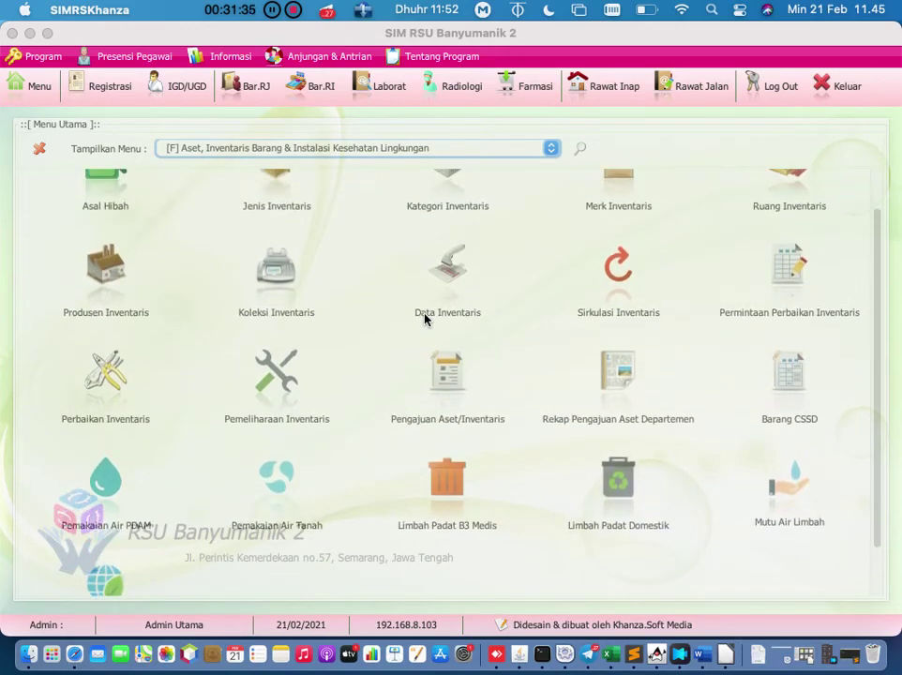
{"action": "scroll", "coordinate": [424, 319], "scroll_direction": "up", "scroll_amount": 1}
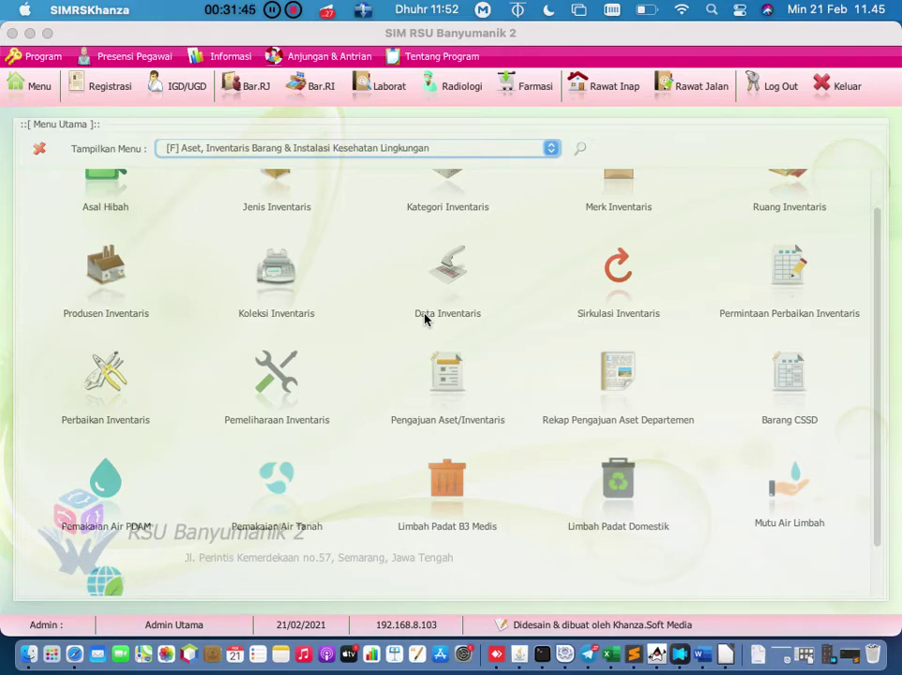
{"action": "scroll", "coordinate": [425, 320], "scroll_direction": "down", "scroll_amount": 3}
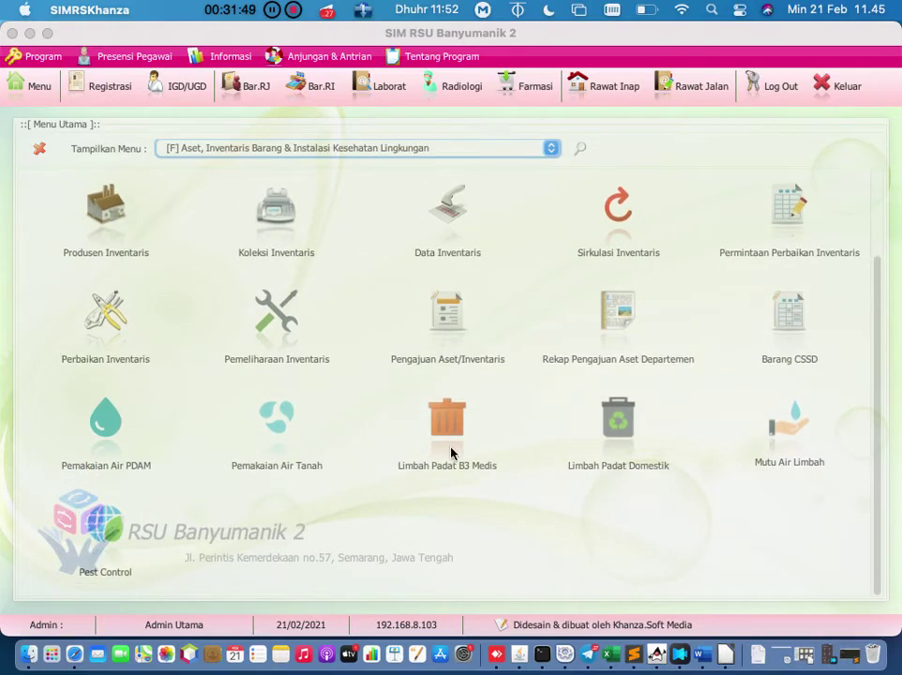
Step: Open the Limbah Padat B3 Medis records, start a new entry and pick the officer
{"action": "left_click", "coordinate": [447, 422]}
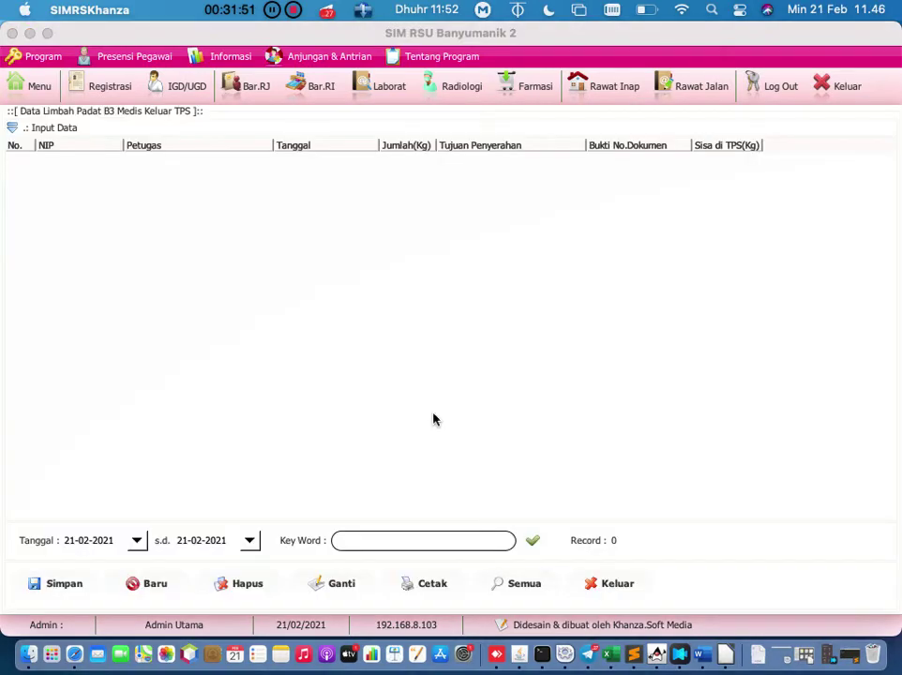
{"action": "left_click", "coordinate": [155, 583]}
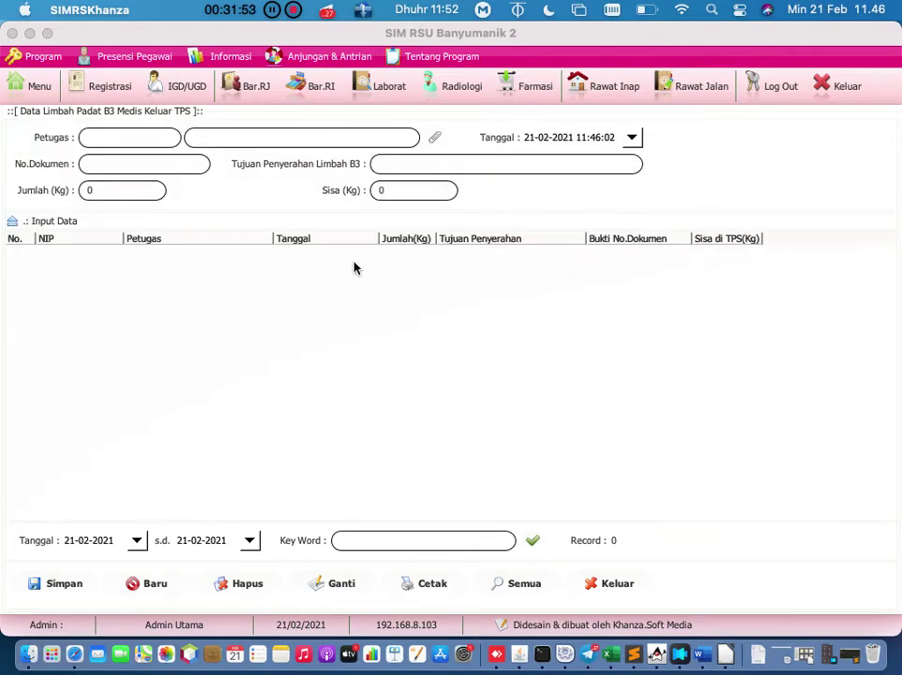
{"action": "left_click", "coordinate": [440, 164]}
{"action": "left_click", "coordinate": [435, 138]}
{"action": "double_click", "coordinate": [203, 176]}
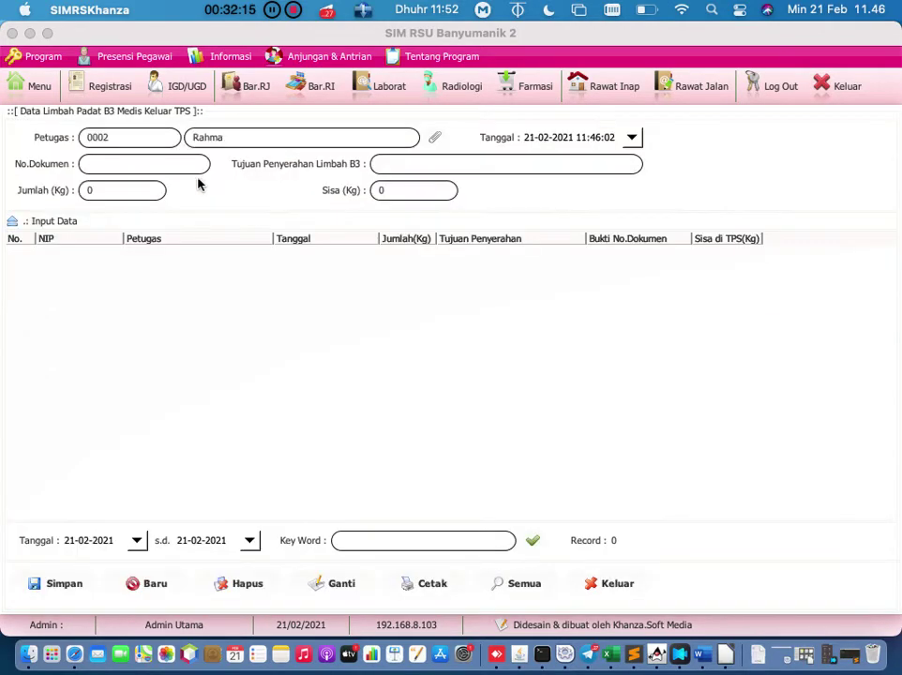
Step: Enter document number 001, weight 100 kg and destination '-', then save the record
{"action": "left_click", "coordinate": [176, 169]}
{"action": "type", "text": "001"}
{"action": "left_click", "coordinate": [447, 165]}
{"action": "left_click", "coordinate": [153, 191]}
{"action": "key", "text": "BackSpace"}
{"action": "type", "text": "100"}
{"action": "left_click", "coordinate": [421, 168]}
{"action": "type", "text": "-"}
{"action": "left_click", "coordinate": [37, 585]}
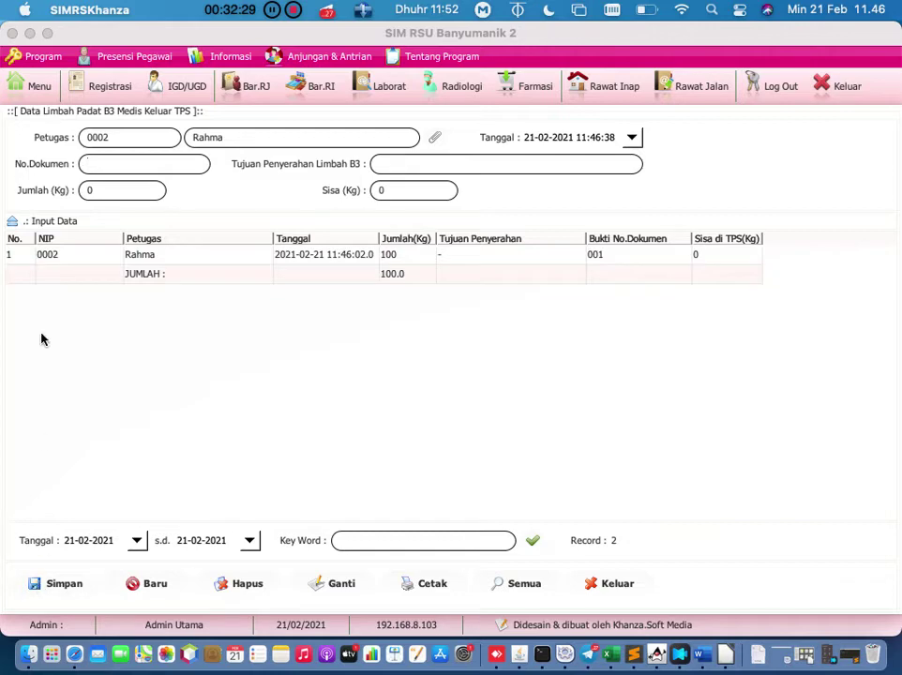
{"action": "left_click", "coordinate": [54, 257]}
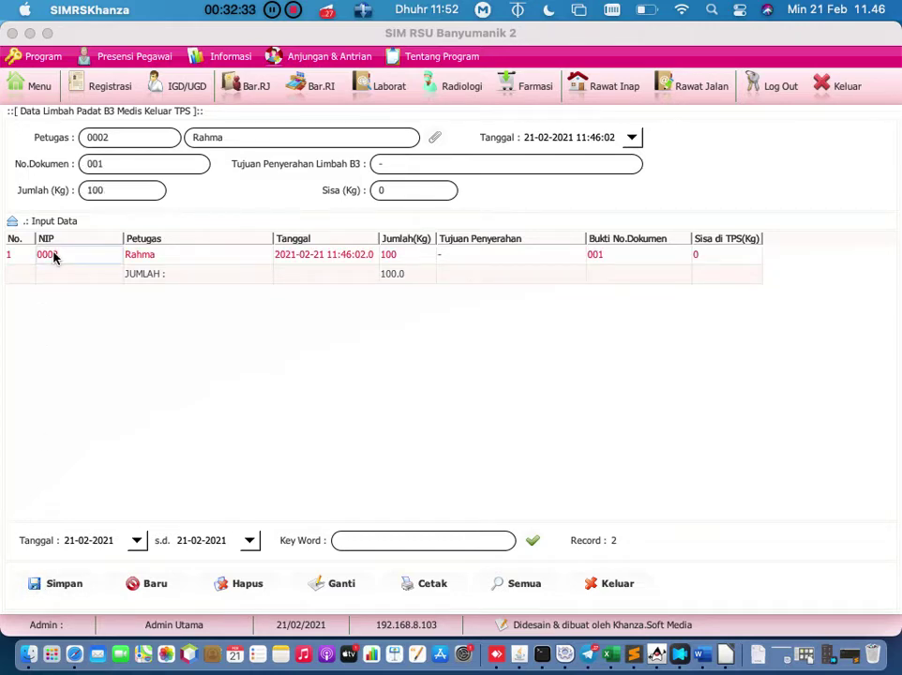
Step: Inspect the saved record's date and staff code, leaving the start date unchanged
{"action": "left_click", "coordinate": [363, 267]}
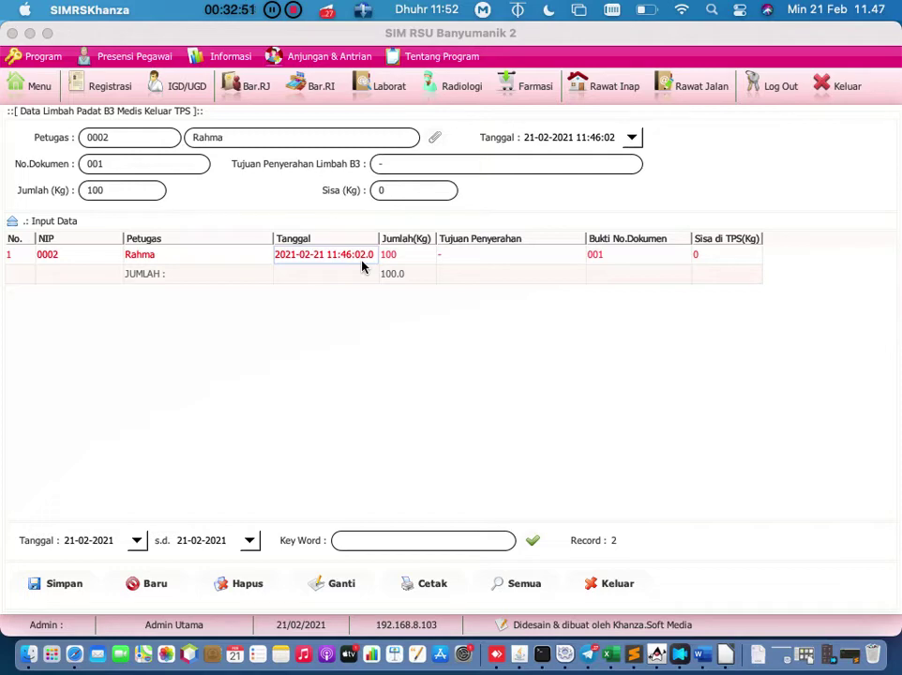
{"action": "left_click", "coordinate": [73, 256]}
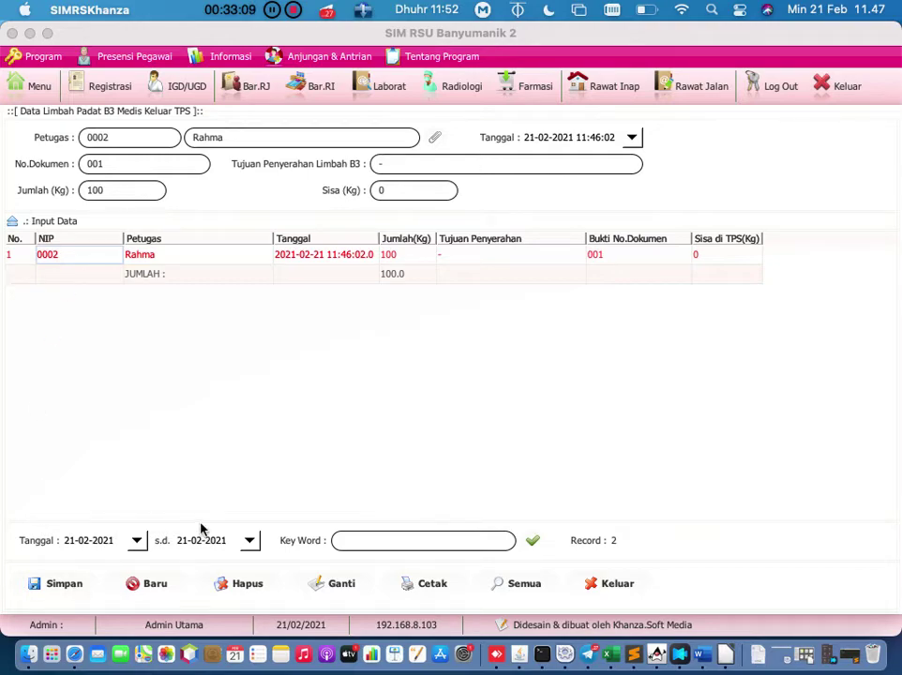
{"action": "left_click", "coordinate": [137, 541]}
{"action": "left_click", "coordinate": [755, 316]}
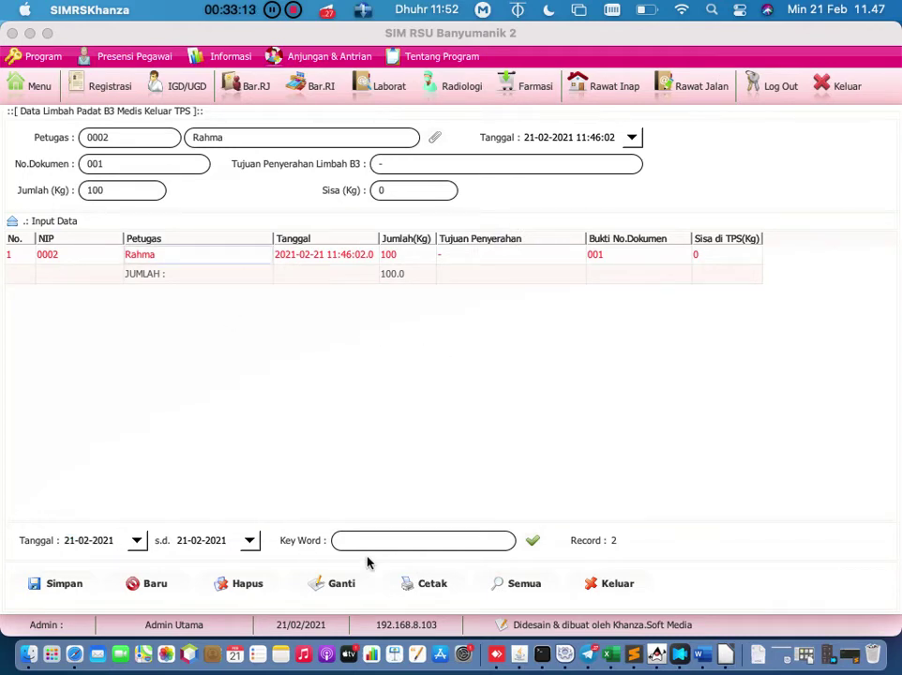
Step: Refresh the waste list sorted by NIP, then close it and return to the main menu
{"action": "left_click", "coordinate": [533, 544]}
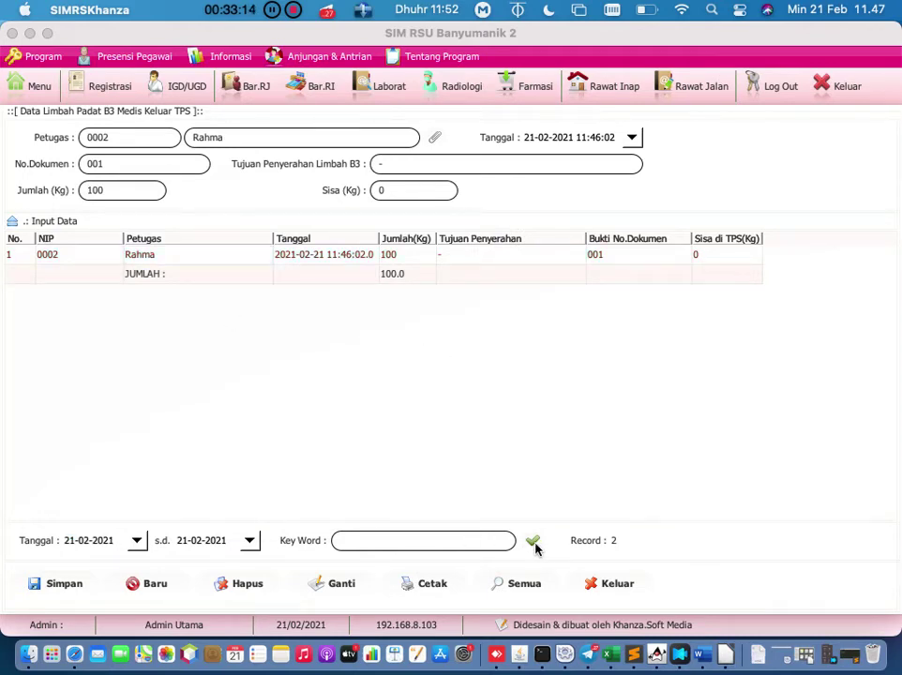
{"action": "left_click", "coordinate": [97, 238]}
{"action": "left_click", "coordinate": [97, 273]}
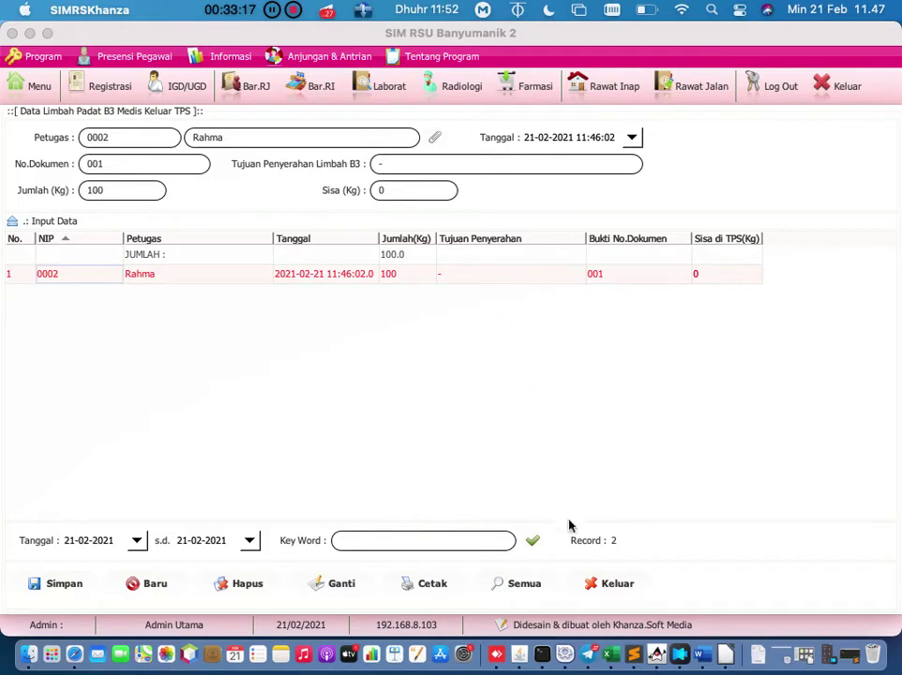
{"action": "left_click", "coordinate": [599, 584]}
{"action": "left_click", "coordinate": [32, 87]}
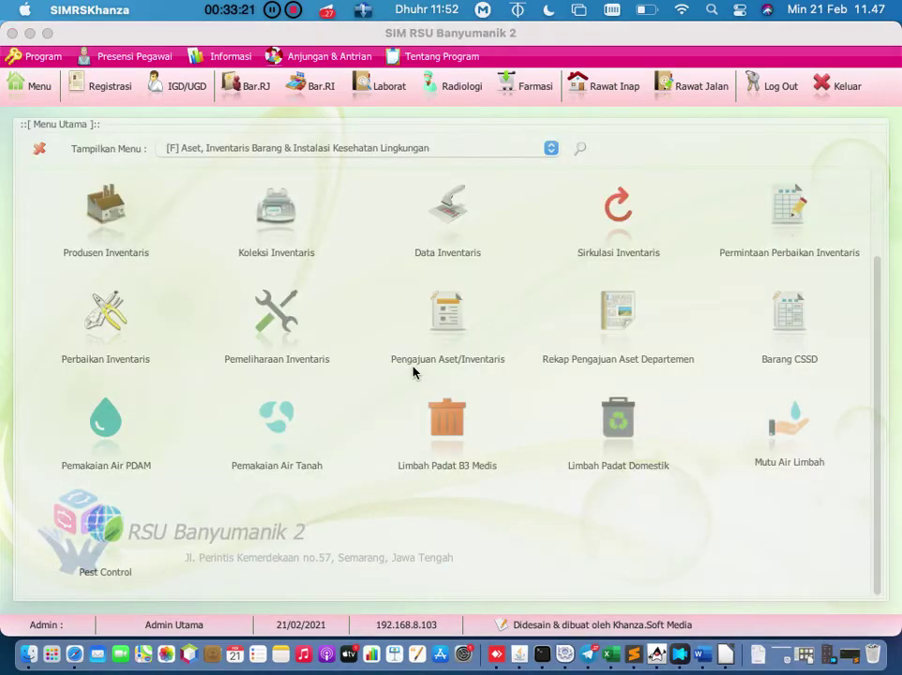
Step: Register KOMPUTER LENOVO from Data Aset Inventaris as a CSSD item, save, and close the form
{"action": "left_click", "coordinate": [798, 335]}
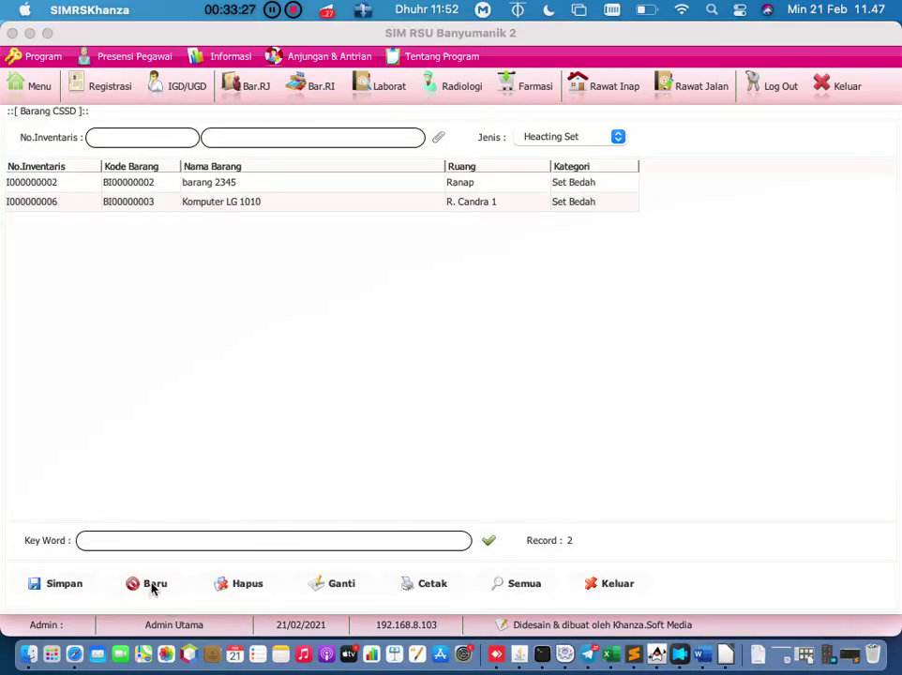
{"action": "left_click", "coordinate": [436, 138]}
{"action": "double_click", "coordinate": [169, 311]}
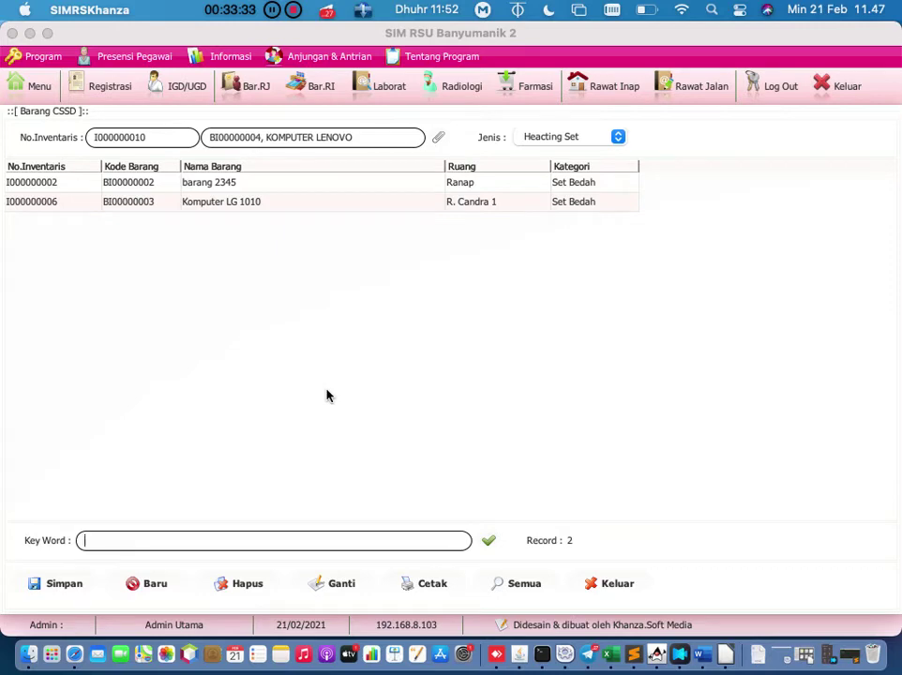
{"action": "left_click", "coordinate": [67, 587]}
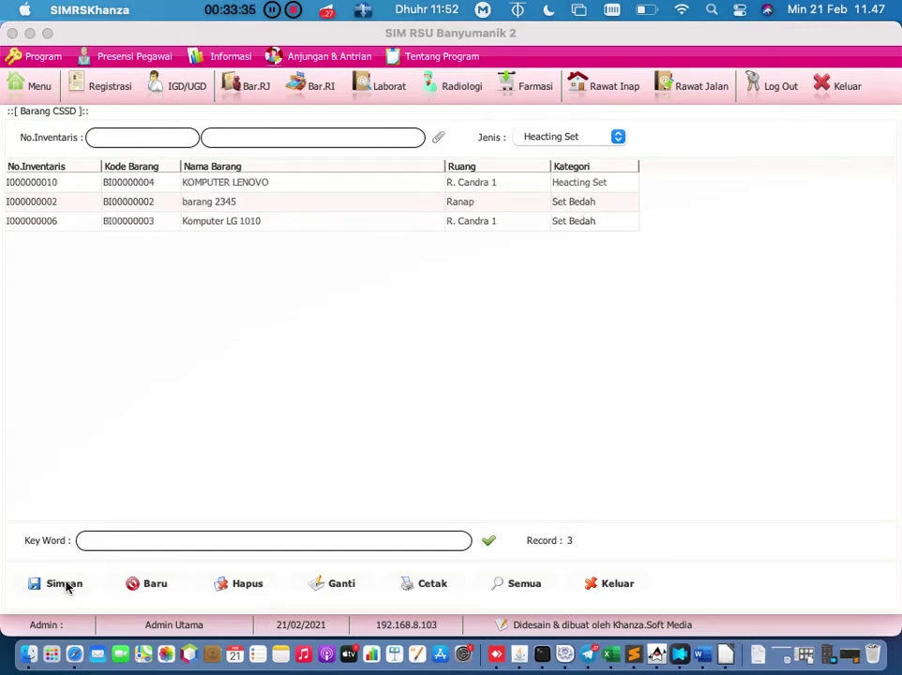
{"action": "left_click", "coordinate": [607, 583]}
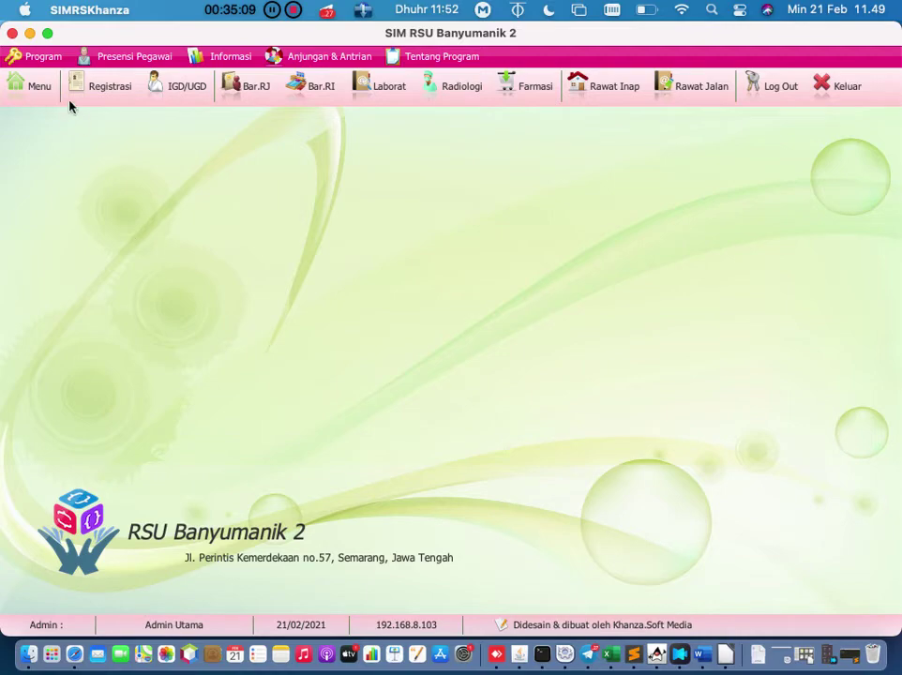
Step: Return to the main menu of functions
{"action": "left_click", "coordinate": [35, 86]}
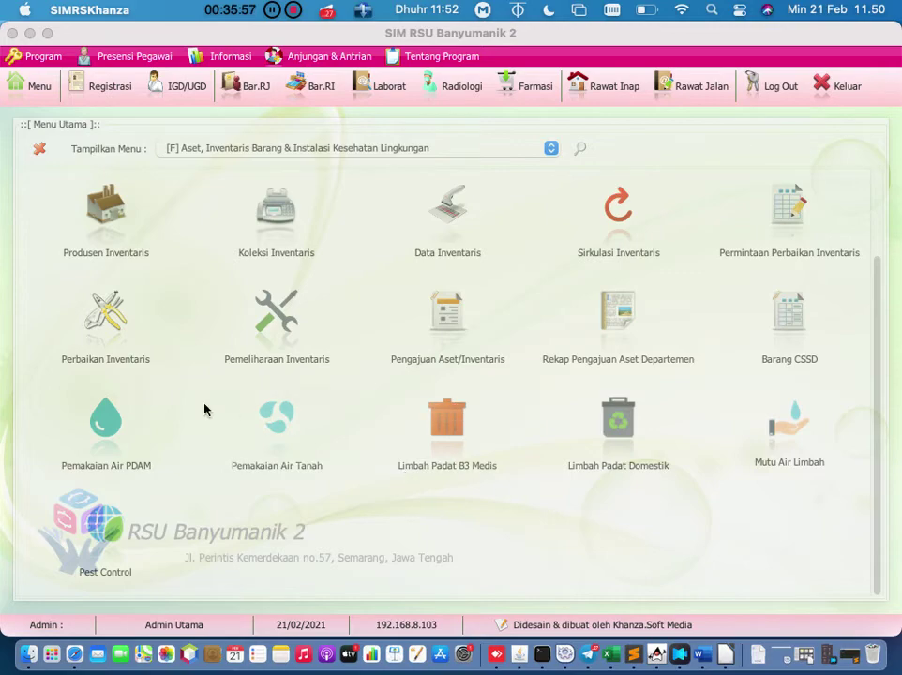
Step: Open the PDAM water usage records, start a new entry, and close the form
{"action": "left_click", "coordinate": [110, 441]}
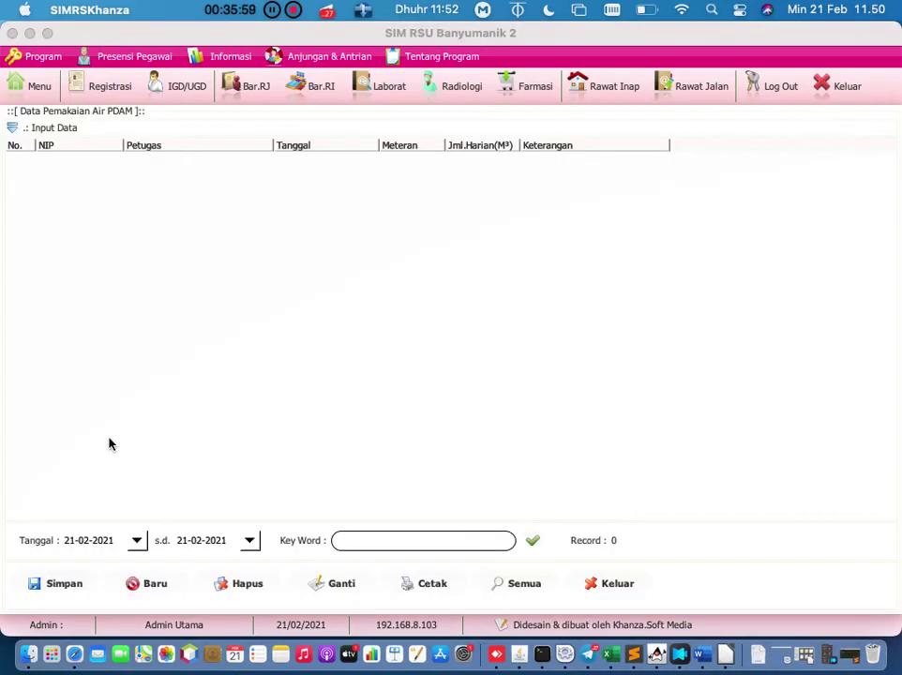
{"action": "left_click", "coordinate": [154, 586]}
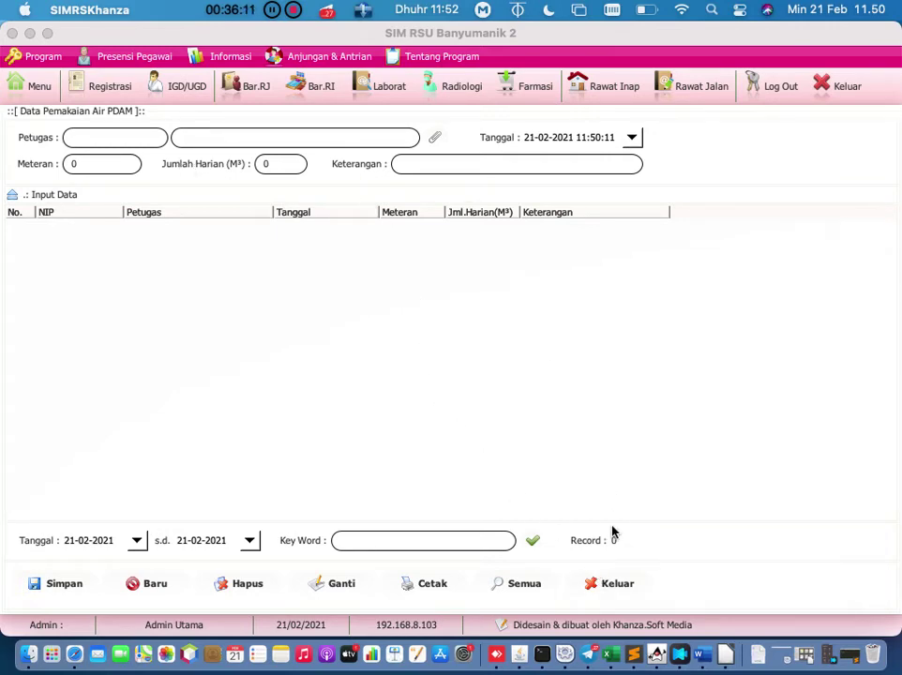
{"action": "left_click", "coordinate": [609, 584]}
Step: Open the groundwater usage records, start a new entry, and close the form
{"action": "left_click", "coordinate": [15, 87]}
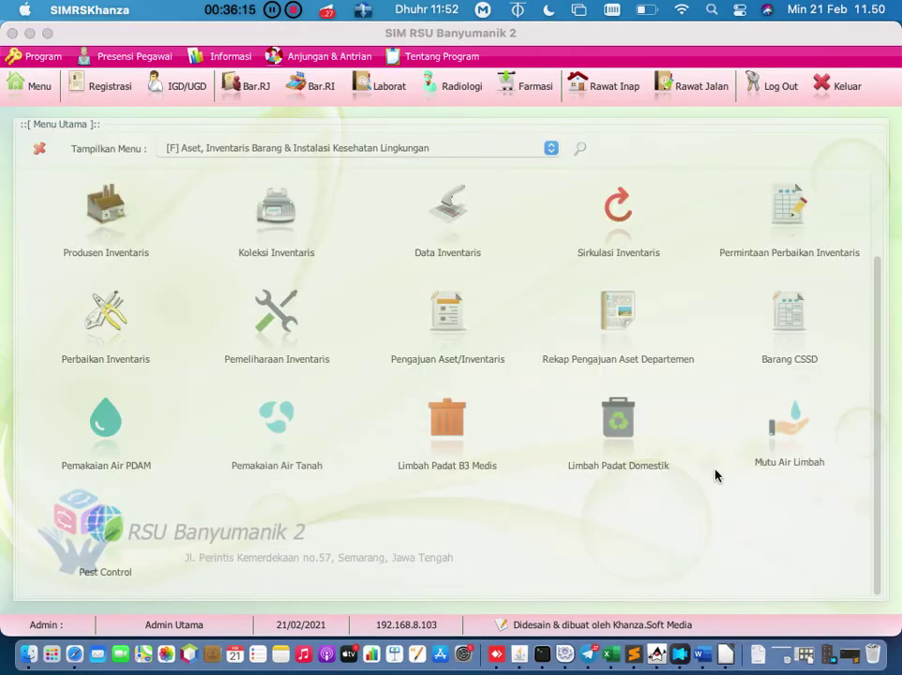
{"action": "left_click", "coordinate": [284, 424]}
{"action": "left_click", "coordinate": [153, 583]}
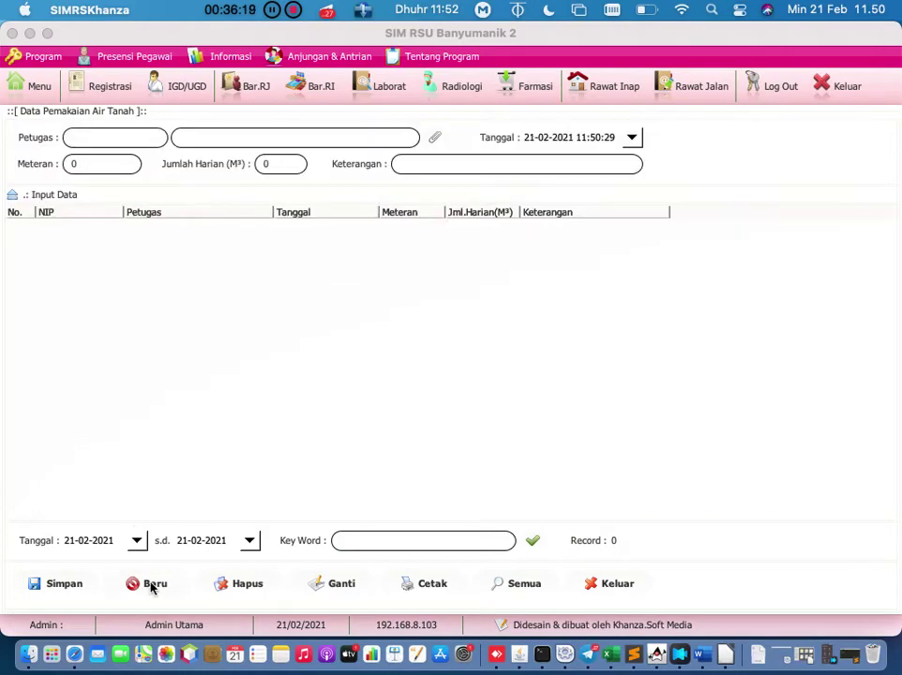
{"action": "left_click", "coordinate": [614, 582]}
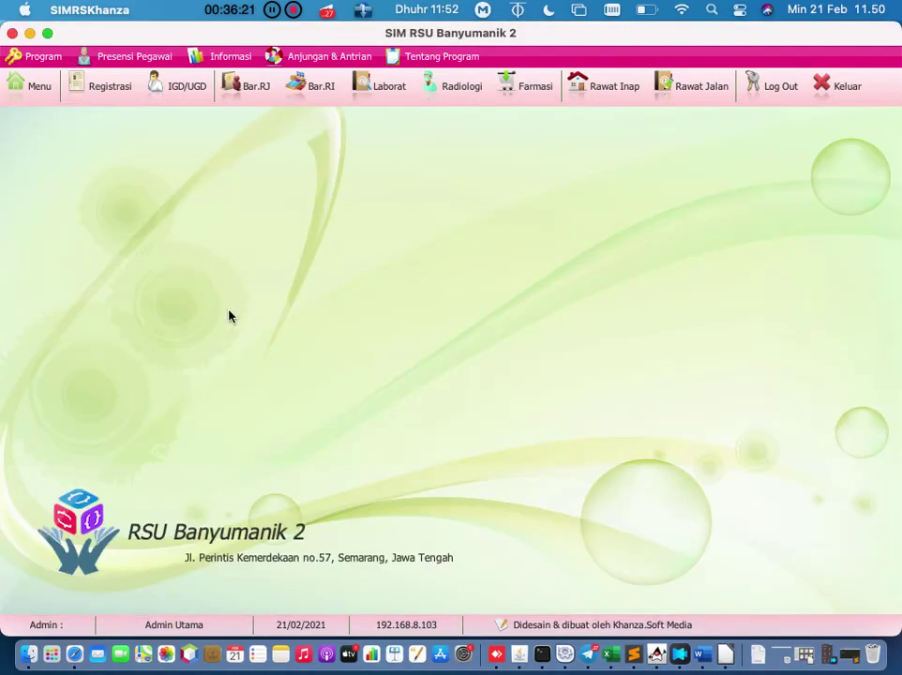
Step: Open the Mutu Air Limbah records with a blank new-entry form, then return to the menu
{"action": "left_click", "coordinate": [30, 80]}
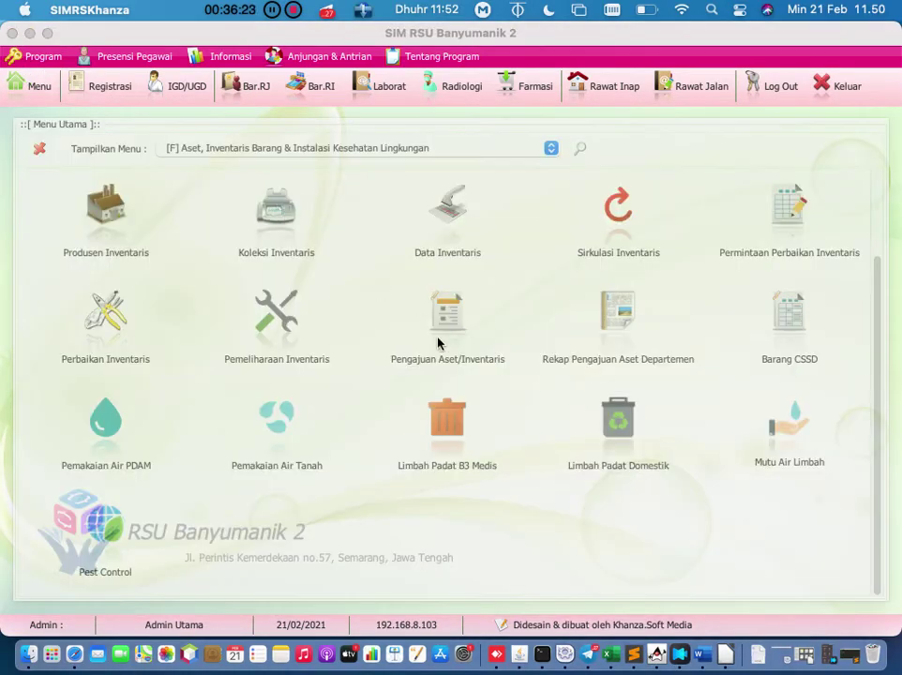
{"action": "left_click", "coordinate": [786, 424]}
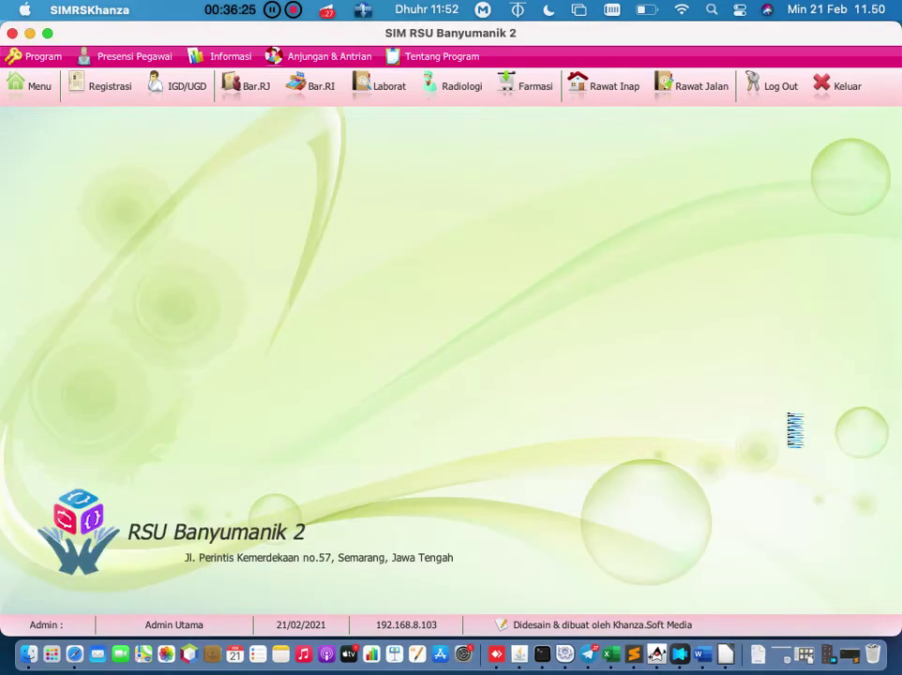
{"action": "left_click", "coordinate": [167, 591]}
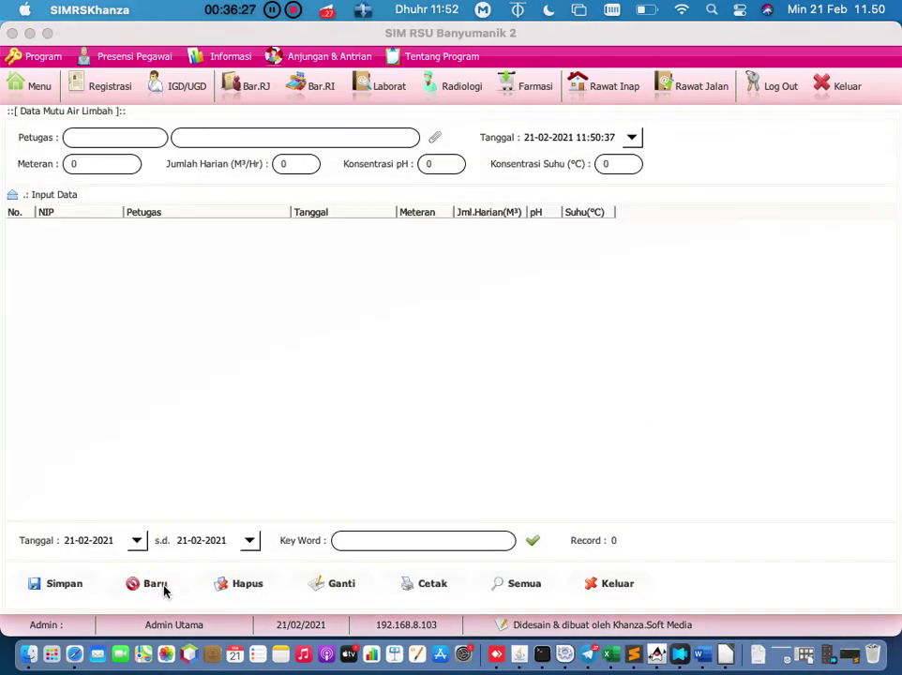
{"action": "left_click", "coordinate": [28, 84]}
Step: Open the Pest Control records with a blank entry and place the cursor in Rekomendasi
{"action": "left_click", "coordinate": [88, 535]}
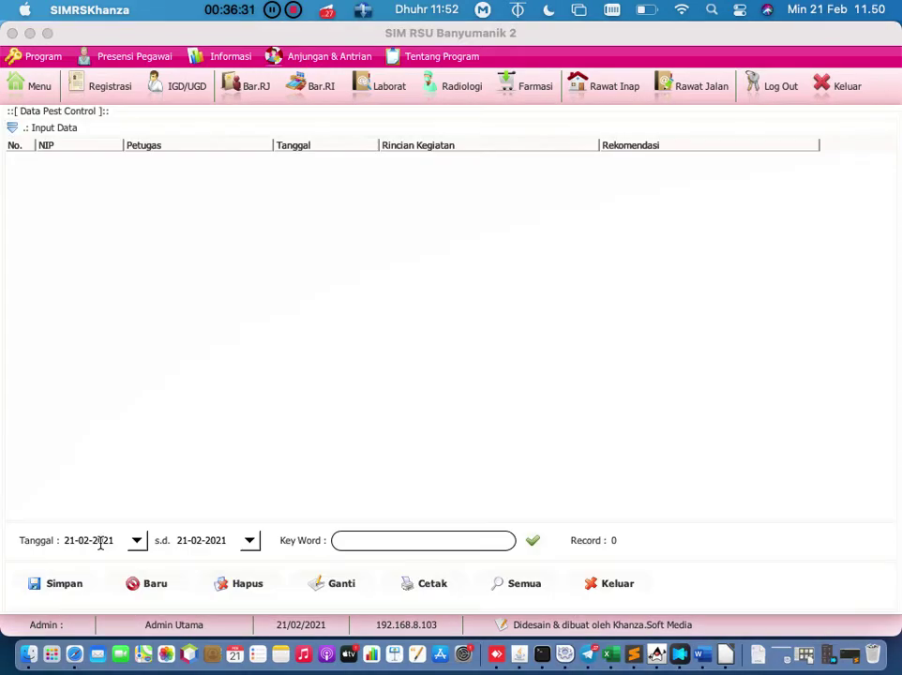
{"action": "left_click", "coordinate": [155, 586]}
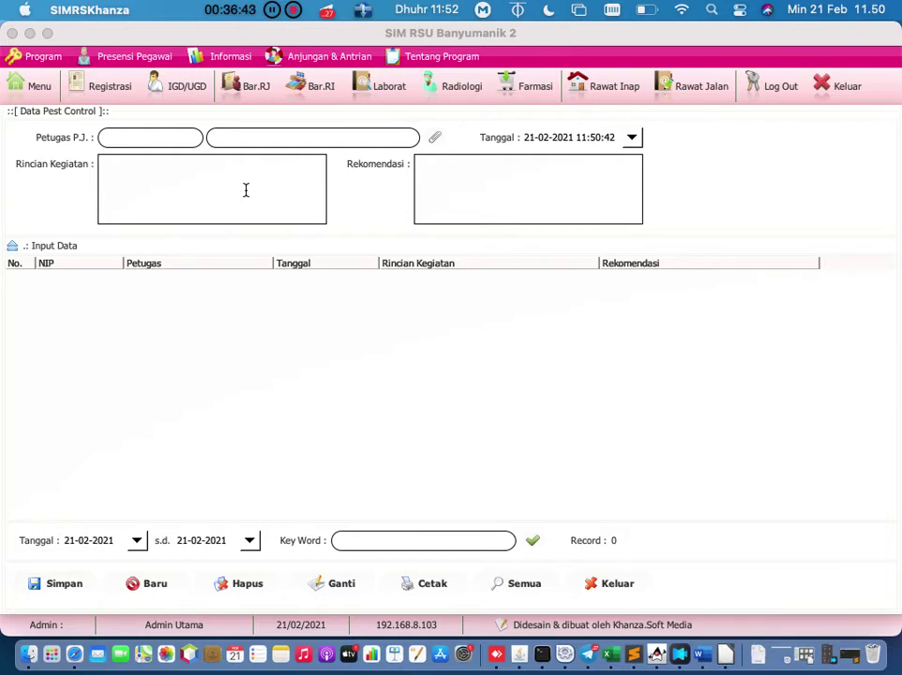
{"action": "left_click", "coordinate": [437, 207]}
Step: Close Pest Control and return to the '[F] Aset, Inventaris Barang' menu category
{"action": "left_click", "coordinate": [627, 581]}
{"action": "left_click", "coordinate": [47, 92]}
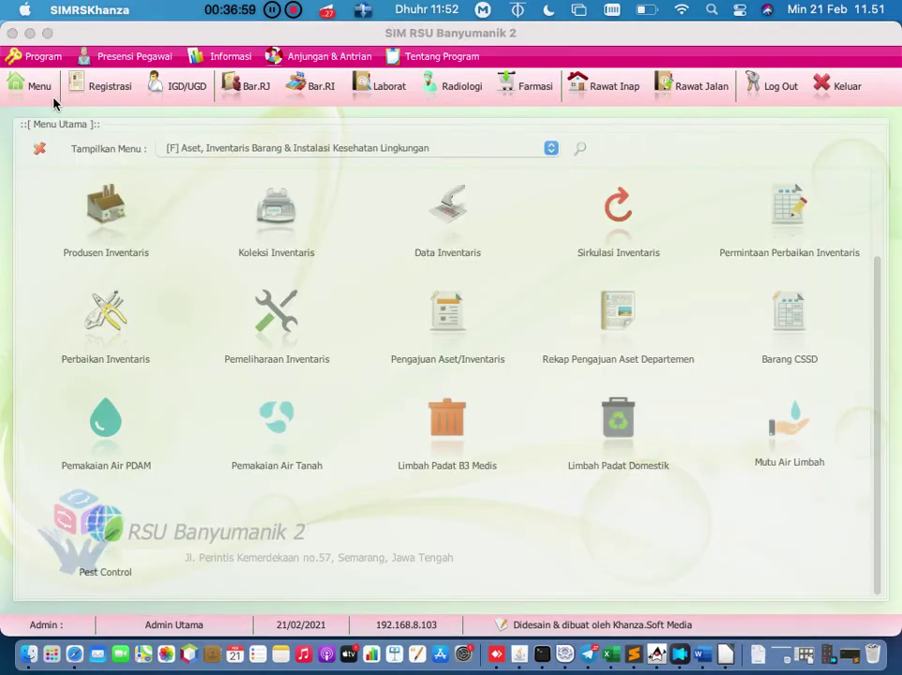
{"action": "left_click", "coordinate": [551, 148]}
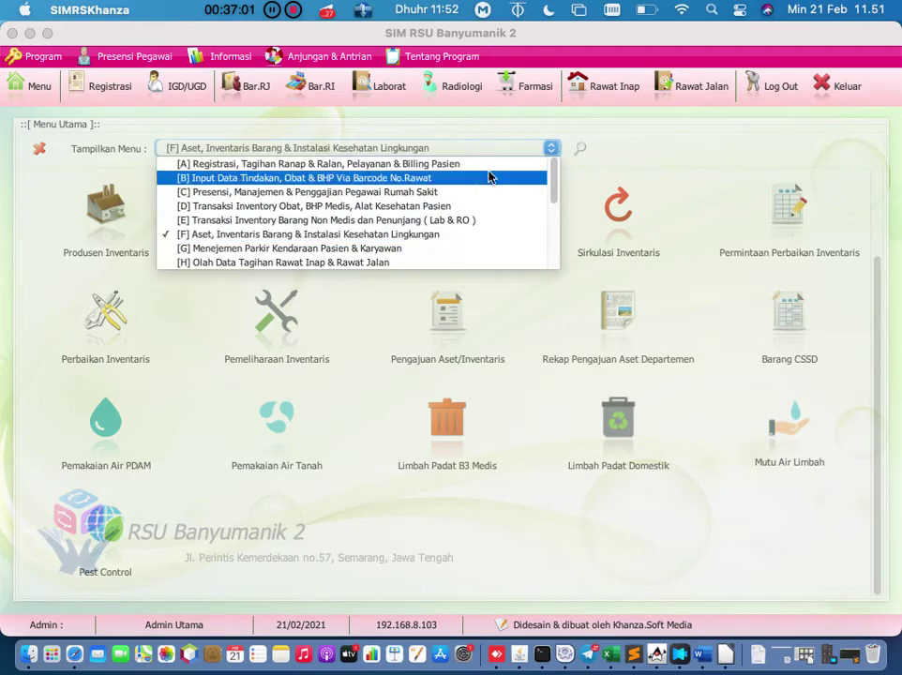
{"action": "left_click", "coordinate": [467, 233]}
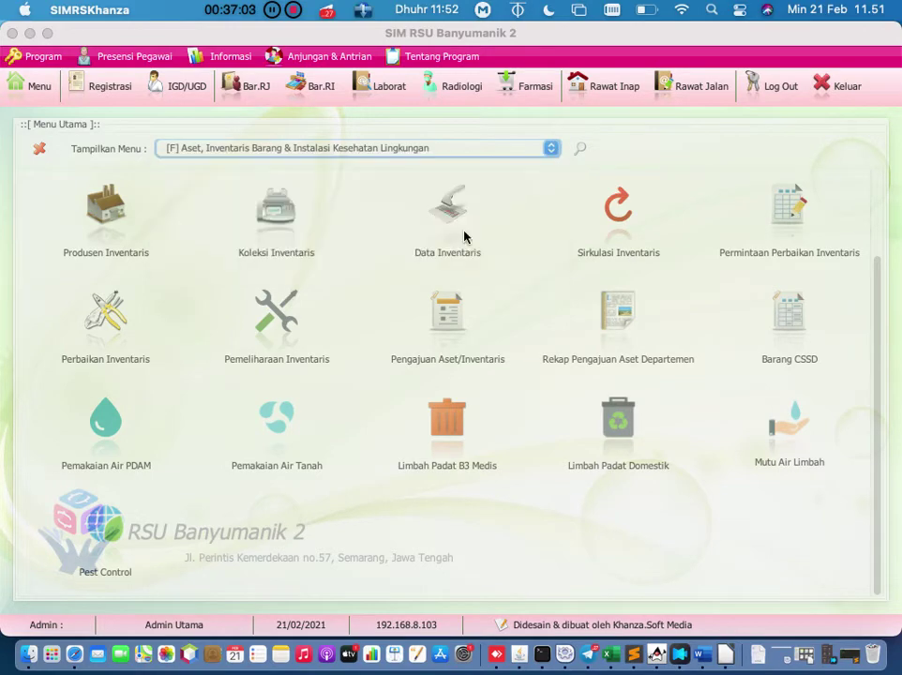
Step: Scroll the icon grid and open the Data Inventaris asset records
{"action": "scroll", "coordinate": [460, 253], "scroll_direction": "up", "scroll_amount": 1}
{"action": "scroll", "coordinate": [458, 260], "scroll_direction": "up", "scroll_amount": 2}
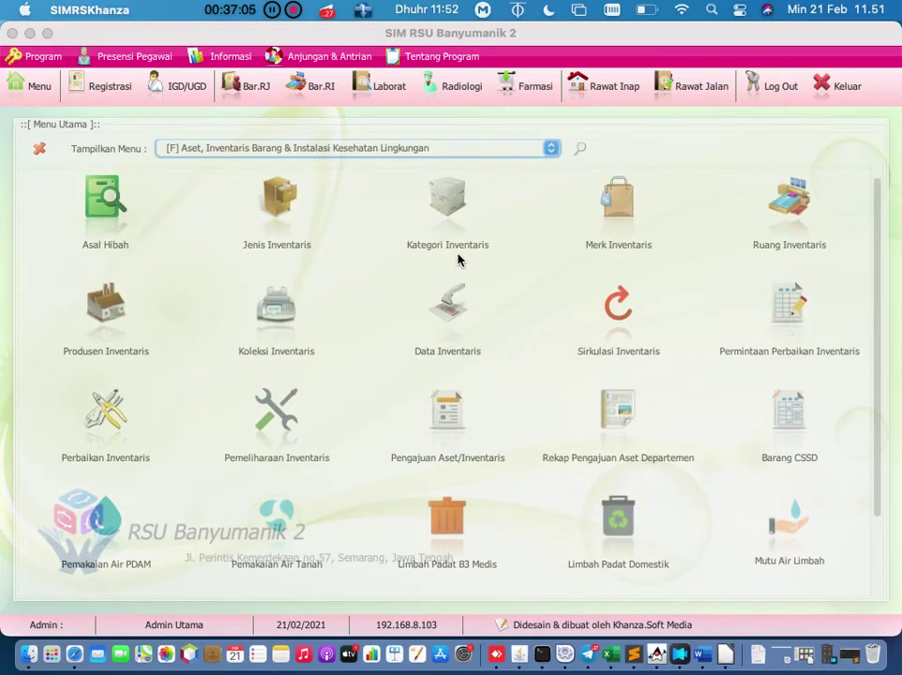
{"action": "scroll", "coordinate": [457, 259], "scroll_direction": "up", "scroll_amount": 1}
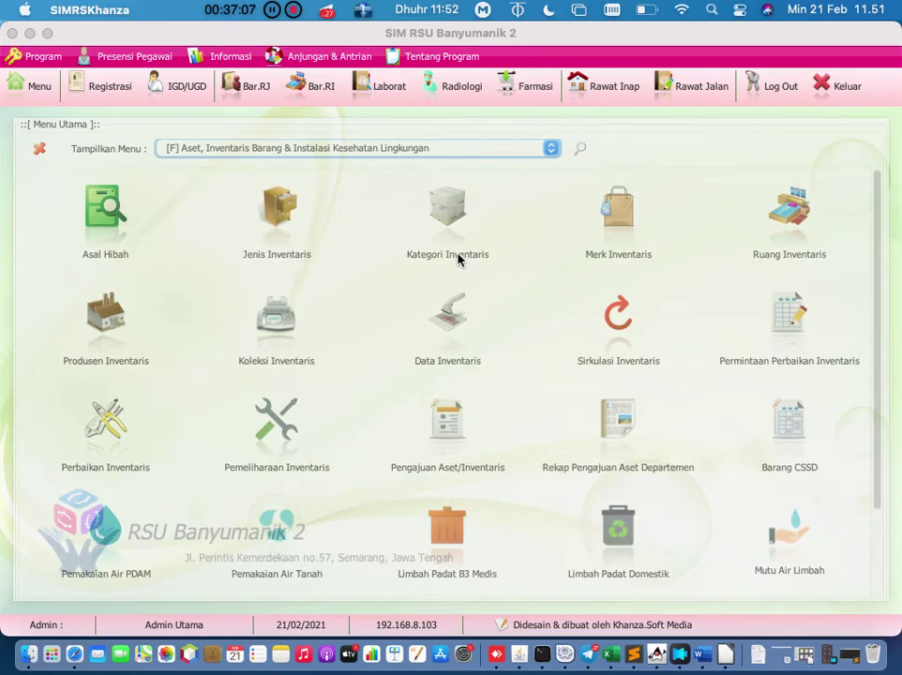
{"action": "scroll", "coordinate": [458, 259], "scroll_direction": "down", "scroll_amount": 2}
{"action": "scroll", "coordinate": [458, 259], "scroll_direction": "down", "scroll_amount": 2}
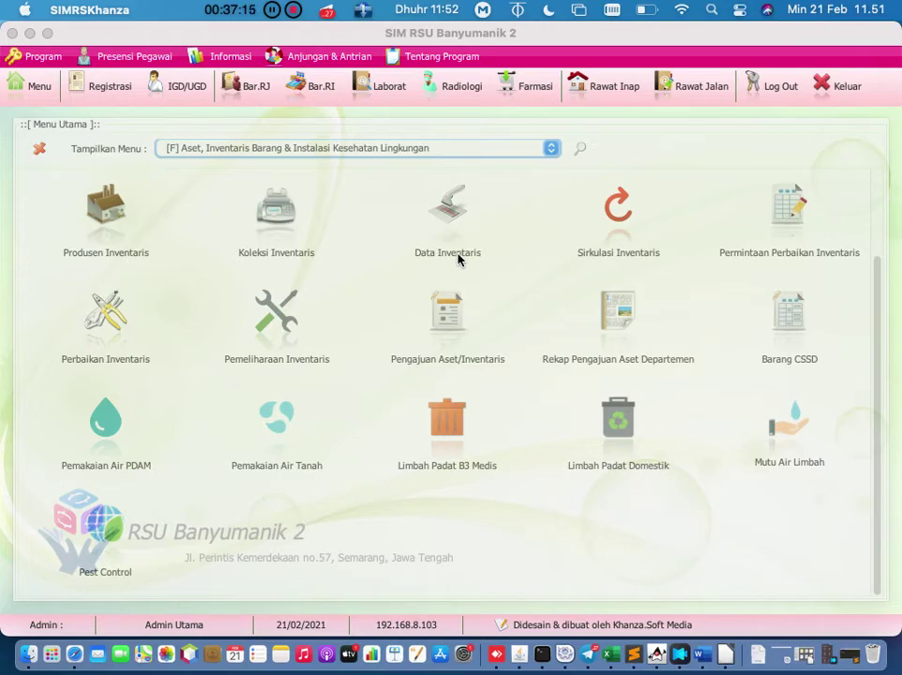
{"action": "left_click", "coordinate": [454, 253]}
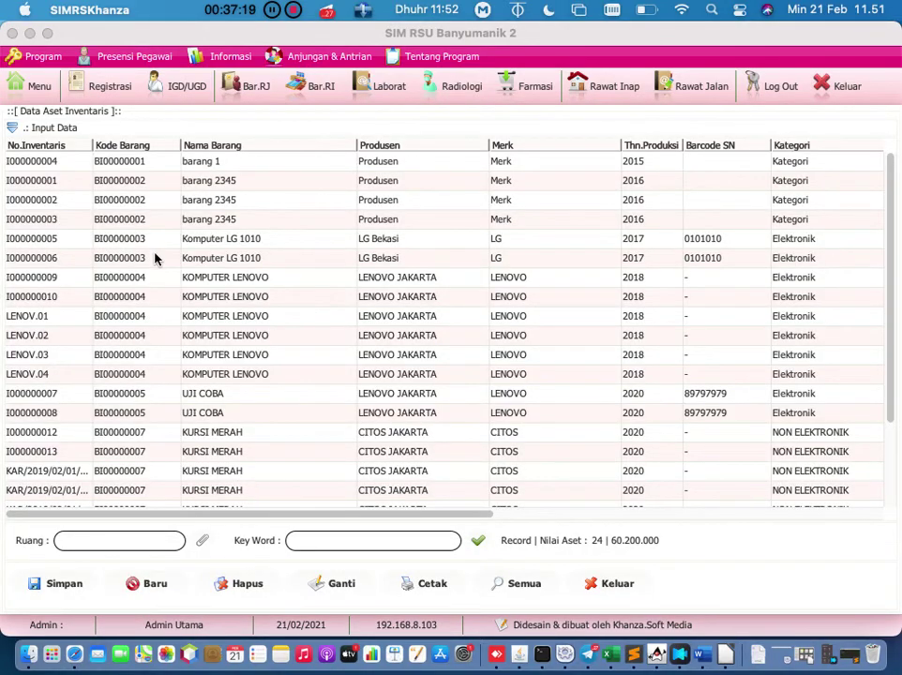
Step: Show the new asset entry form and set its location room to 01 Ranap
{"action": "left_click", "coordinate": [12, 128]}
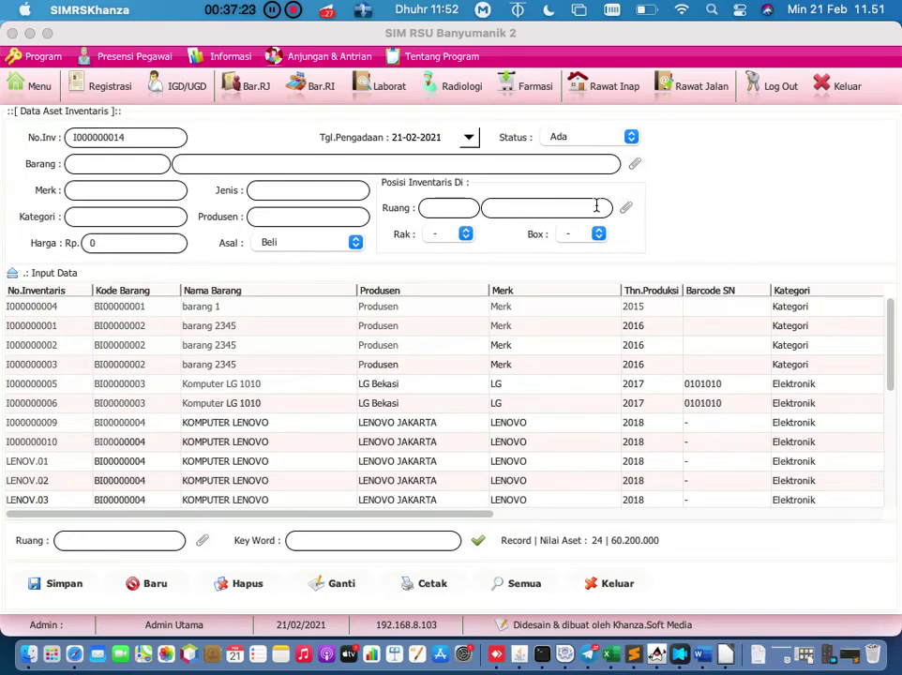
{"action": "left_click", "coordinate": [625, 209]}
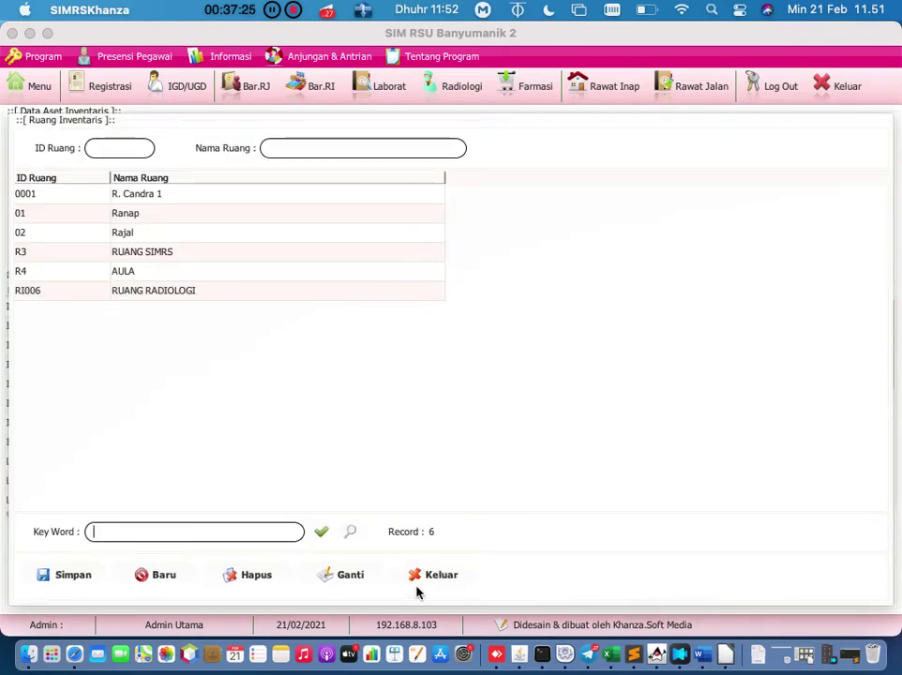
{"action": "left_click", "coordinate": [430, 576]}
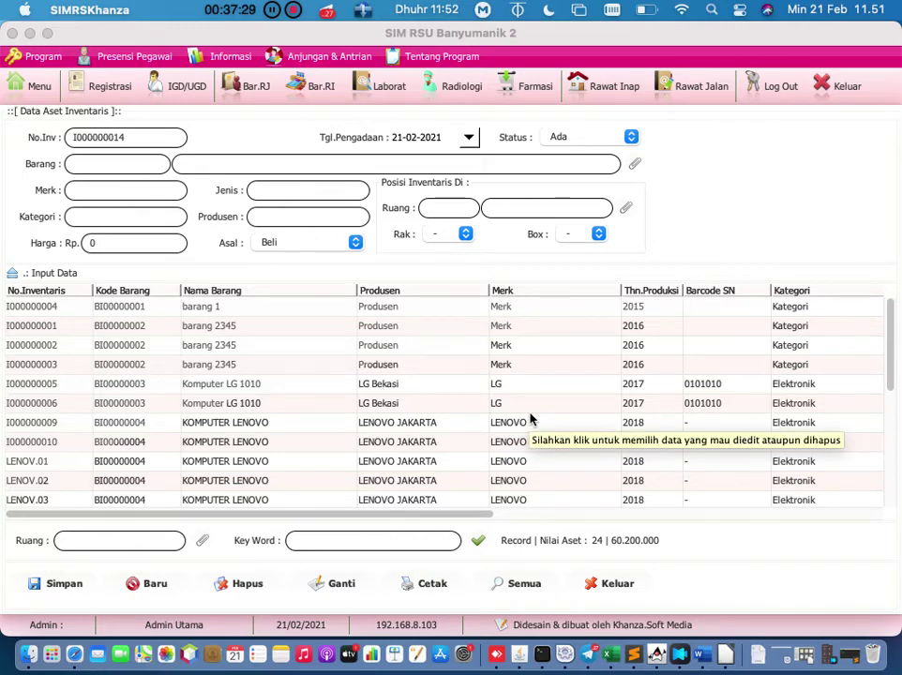
{"action": "scroll", "coordinate": [531, 420], "scroll_direction": "right", "scroll_amount": 10}
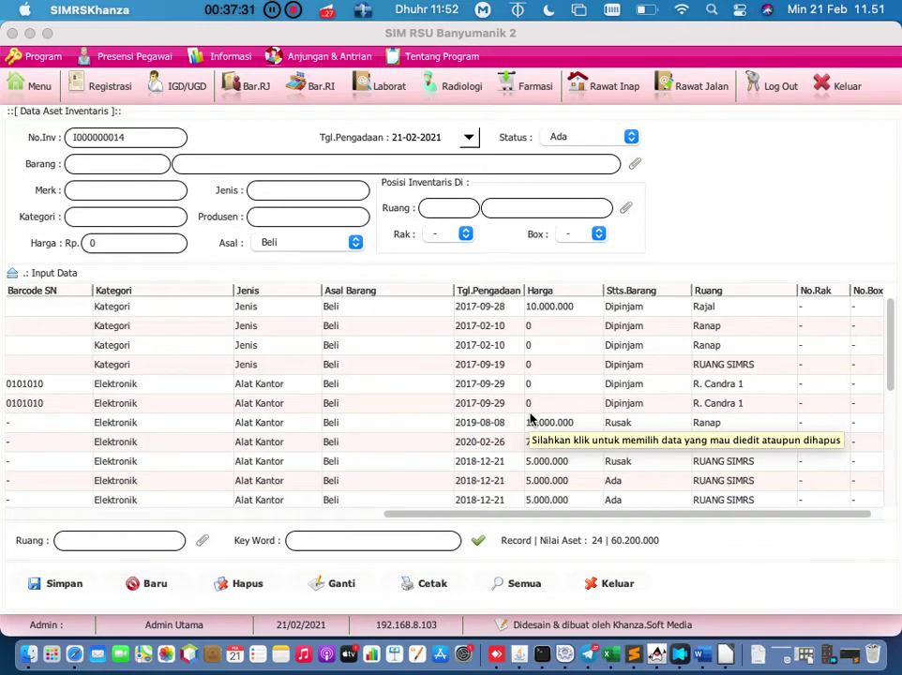
{"action": "left_click", "coordinate": [626, 211]}
{"action": "left_click", "coordinate": [207, 214]}
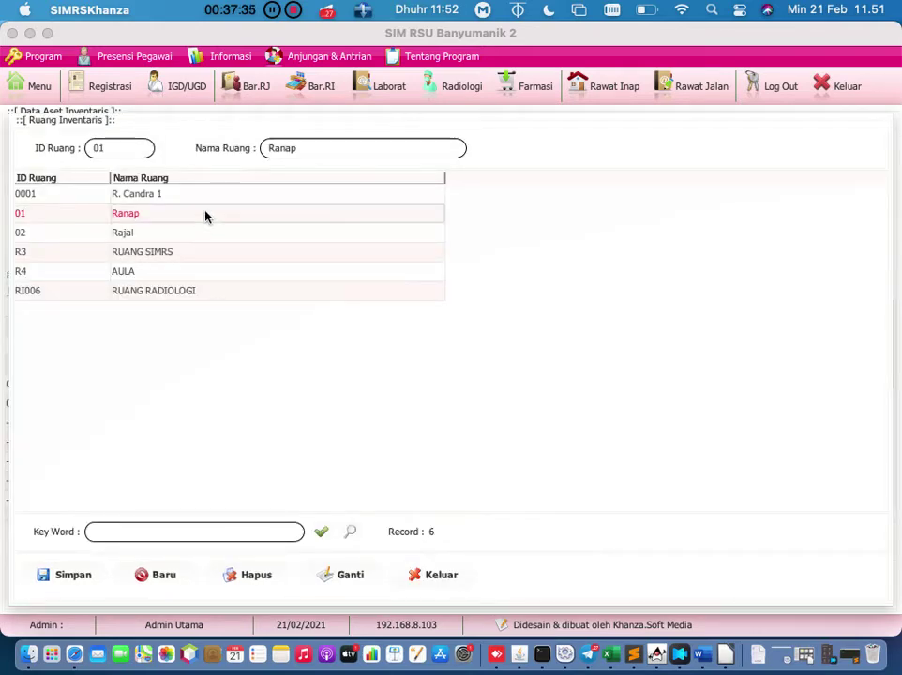
{"action": "left_click", "coordinate": [206, 214]}
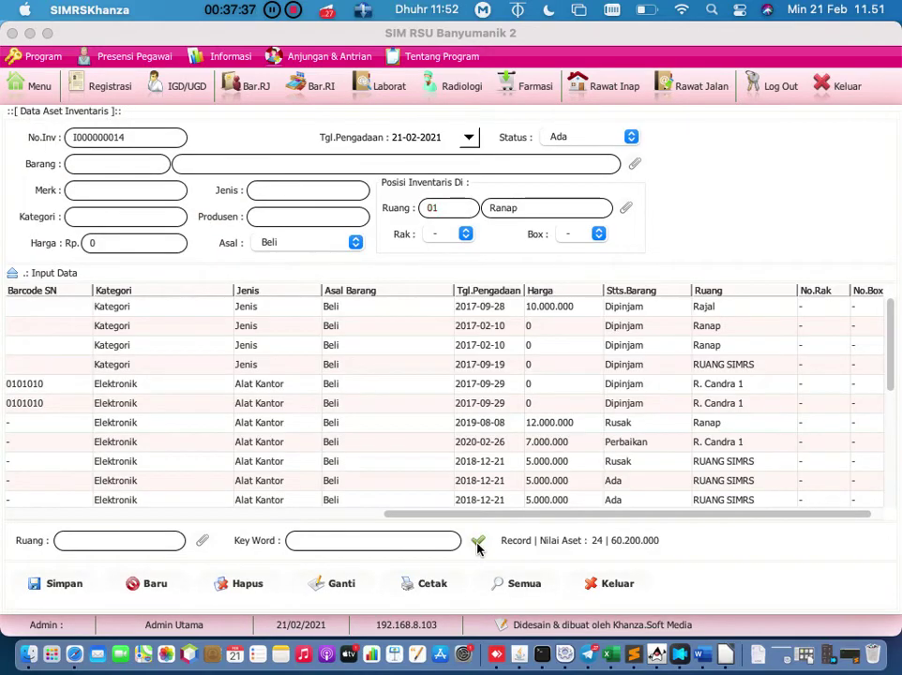
{"action": "left_click_drag", "start_coordinate": [457, 513], "coordinate": [93, 511]}
{"action": "left_click", "coordinate": [418, 585]}
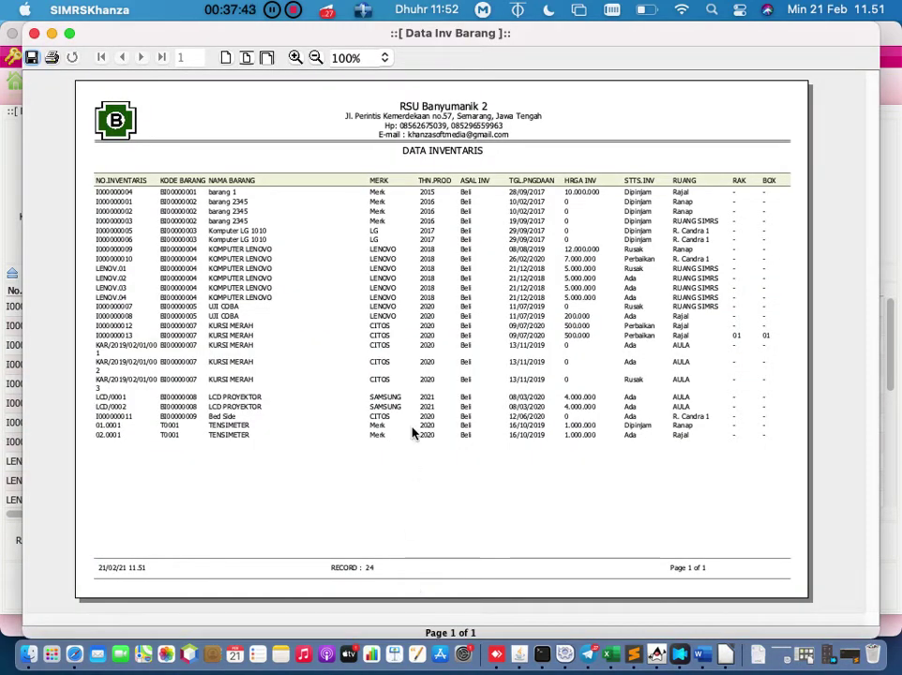
{"action": "left_click", "coordinate": [71, 37]}
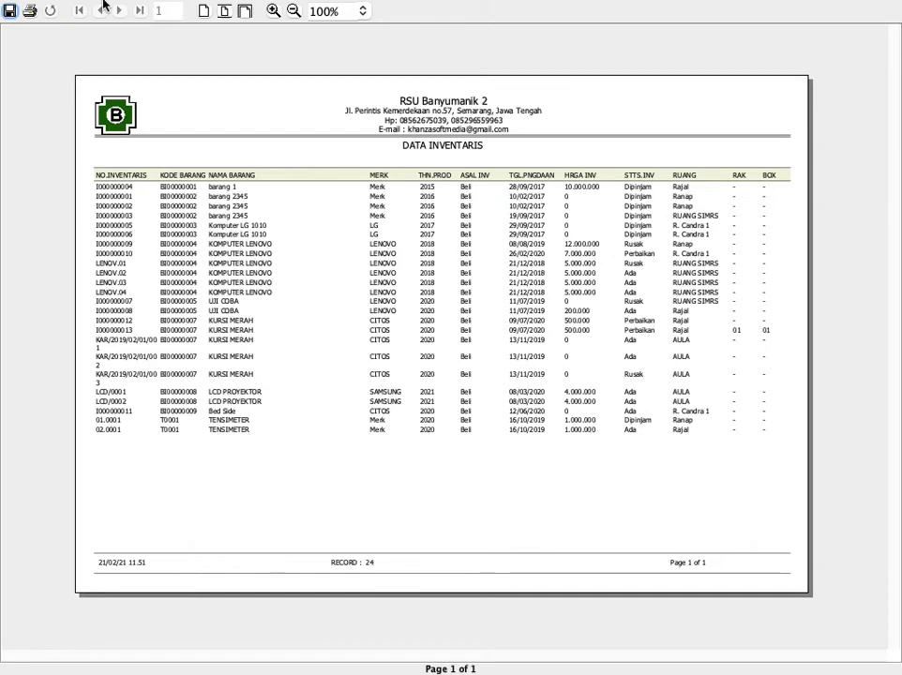
{"action": "mouse_move", "coordinate": [58, 1]}
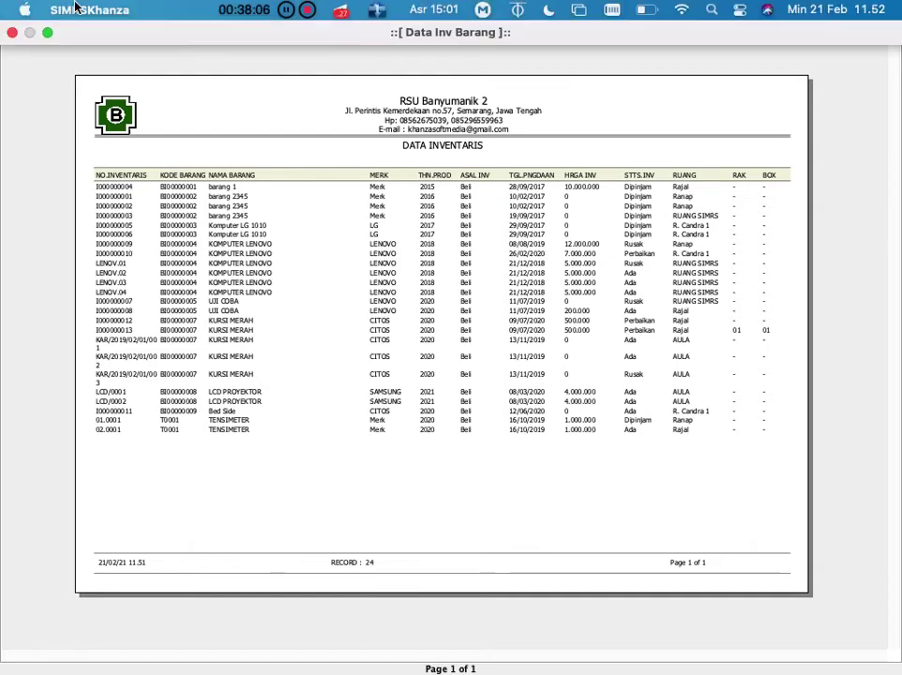
{"action": "left_click", "coordinate": [12, 33]}
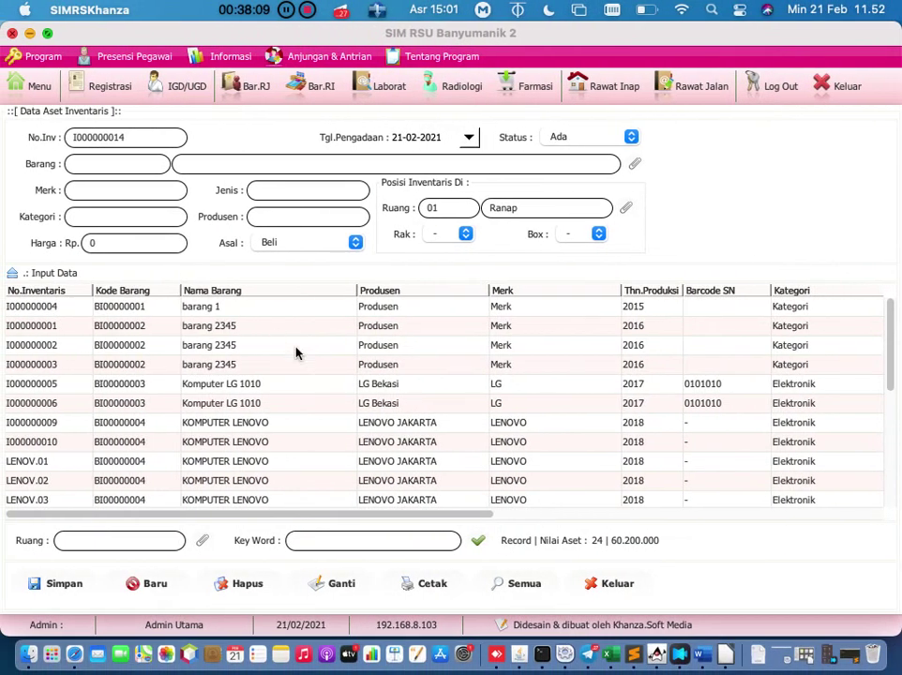
Step: Close the asset records and switch the main menu to the [E] non-medical inventory transactions group
{"action": "left_click", "coordinate": [614, 584]}
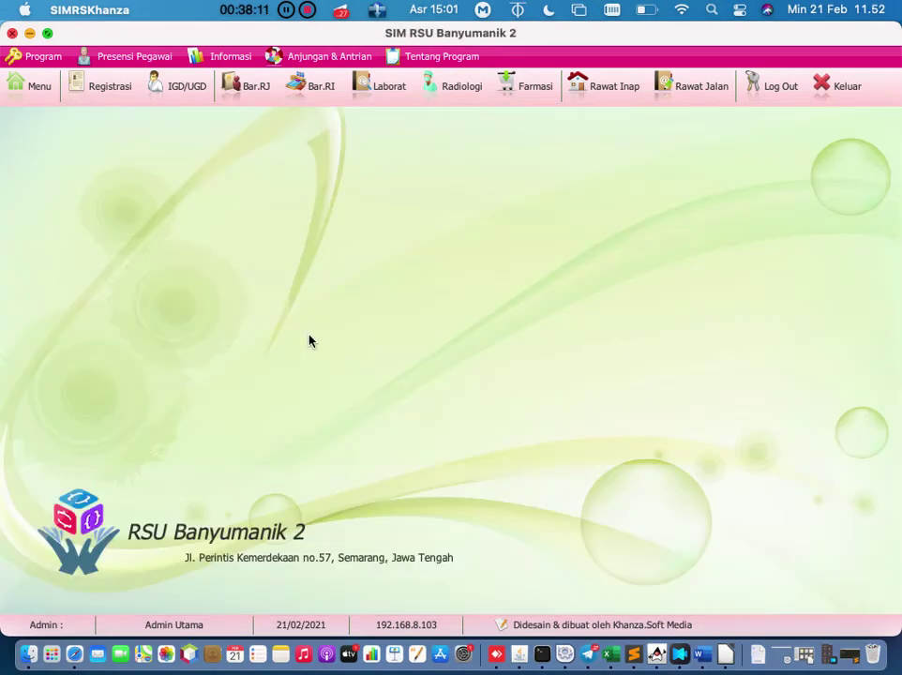
{"action": "left_click", "coordinate": [18, 94]}
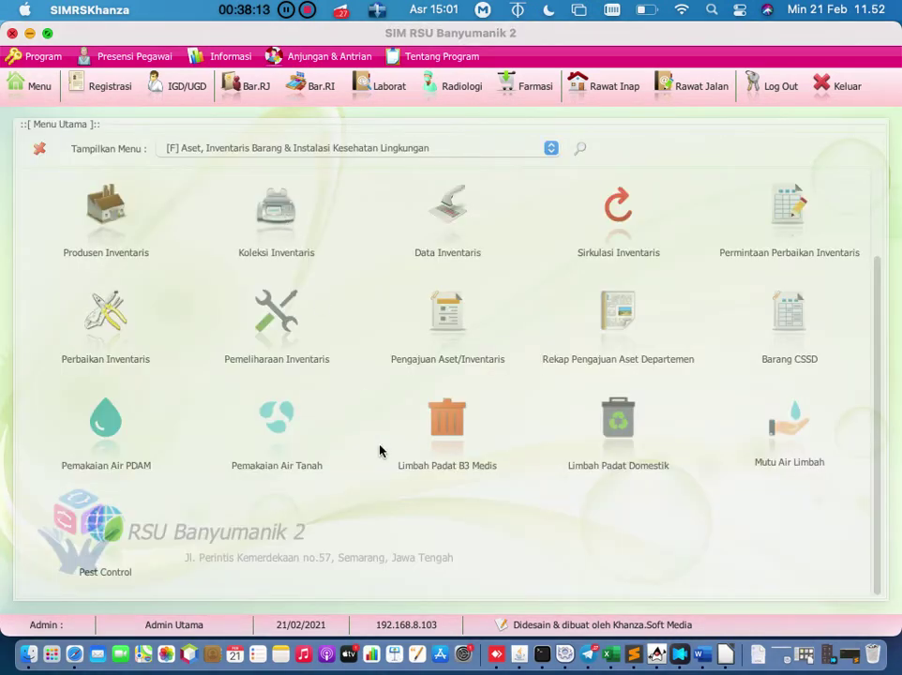
{"action": "left_click", "coordinate": [551, 149]}
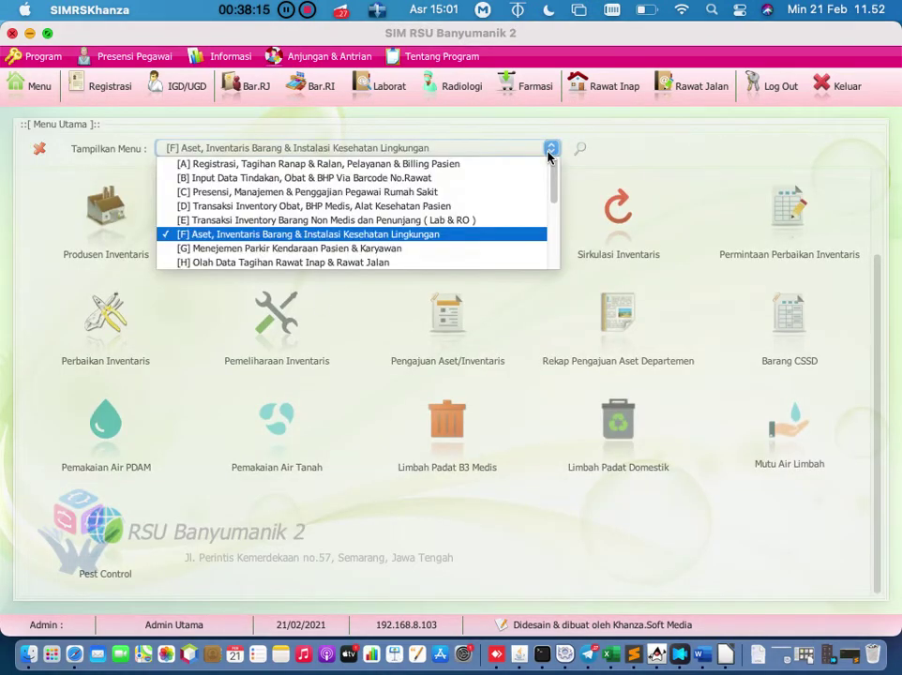
{"action": "left_click", "coordinate": [492, 223]}
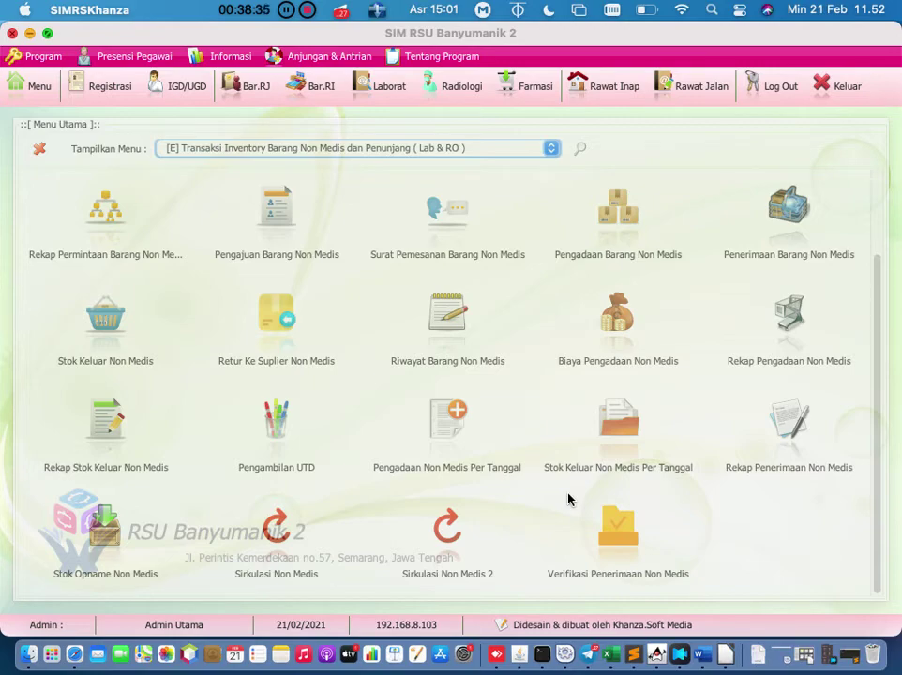
Step: Search the menus for 'surat pemesanan' and open Surat Pemesanan Barang Non Medis
{"action": "left_click", "coordinate": [578, 148]}
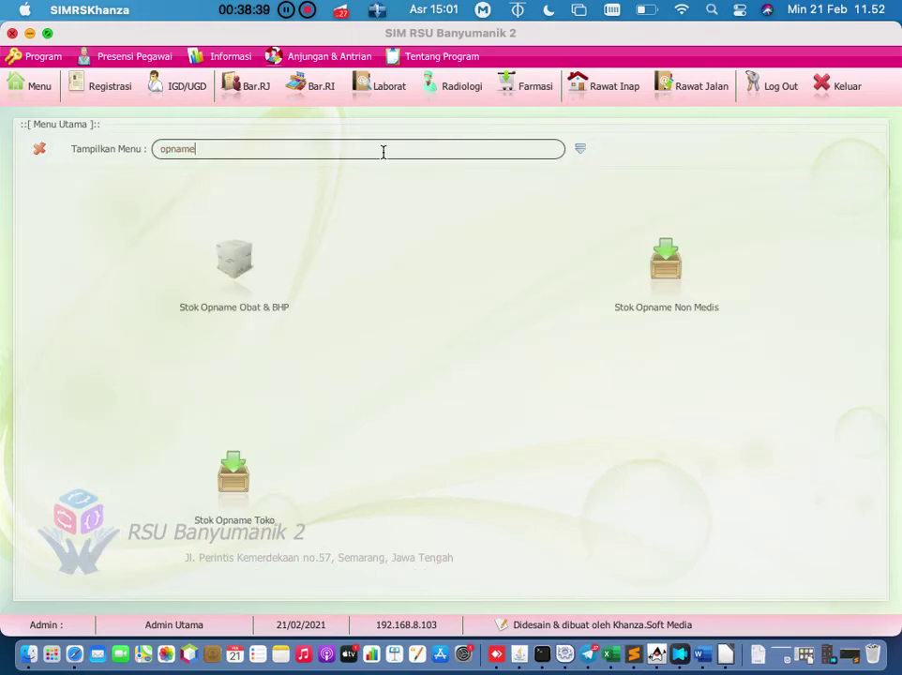
{"action": "key", "text": "BackSpace"}
{"action": "key", "text": "BackSpace"}
{"action": "key", "text": "BackSpace"}
{"action": "key", "text": "BackSpace"}
{"action": "key", "text": "BackSpace"}
{"action": "key", "text": "BackSpace"}
{"action": "type", "text": "surat pemesanan"}
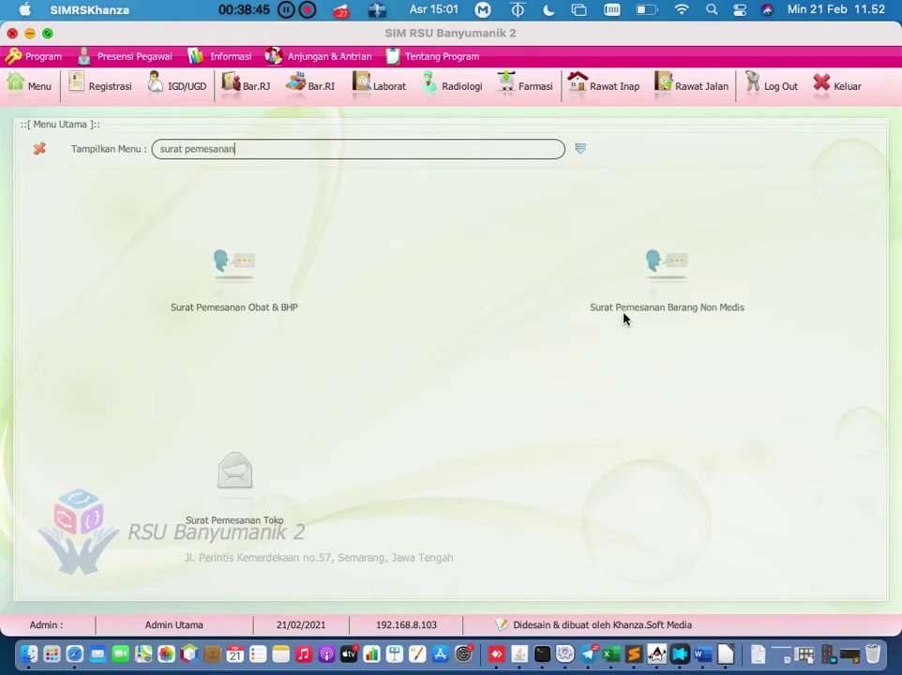
{"action": "left_click", "coordinate": [679, 261]}
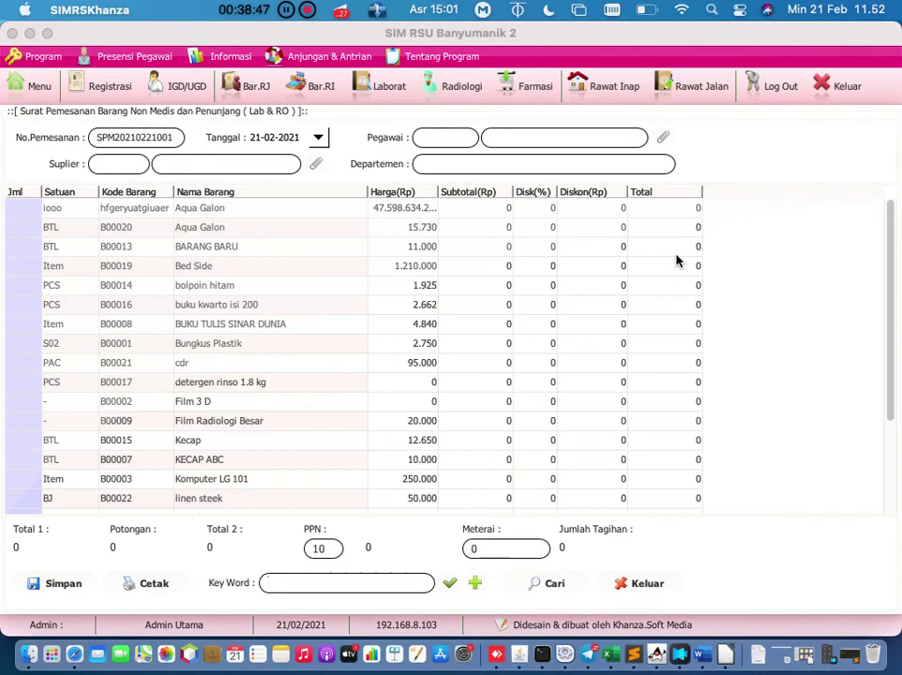
Step: Check existing purchase orders, then reopen the order form and choose IDS Med as supplier
{"action": "left_click", "coordinate": [556, 587]}
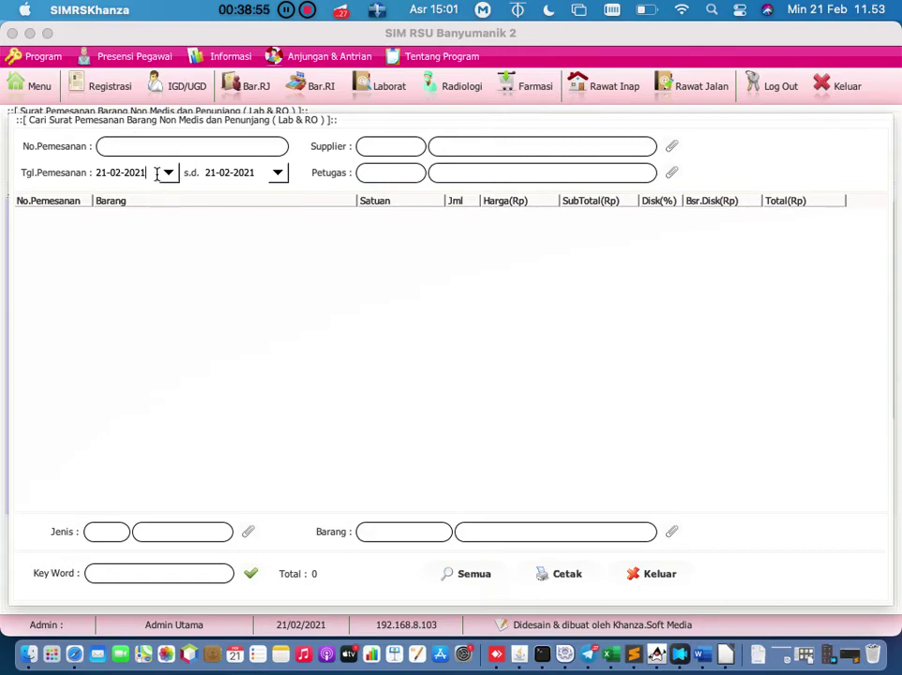
{"action": "left_click", "coordinate": [30, 84]}
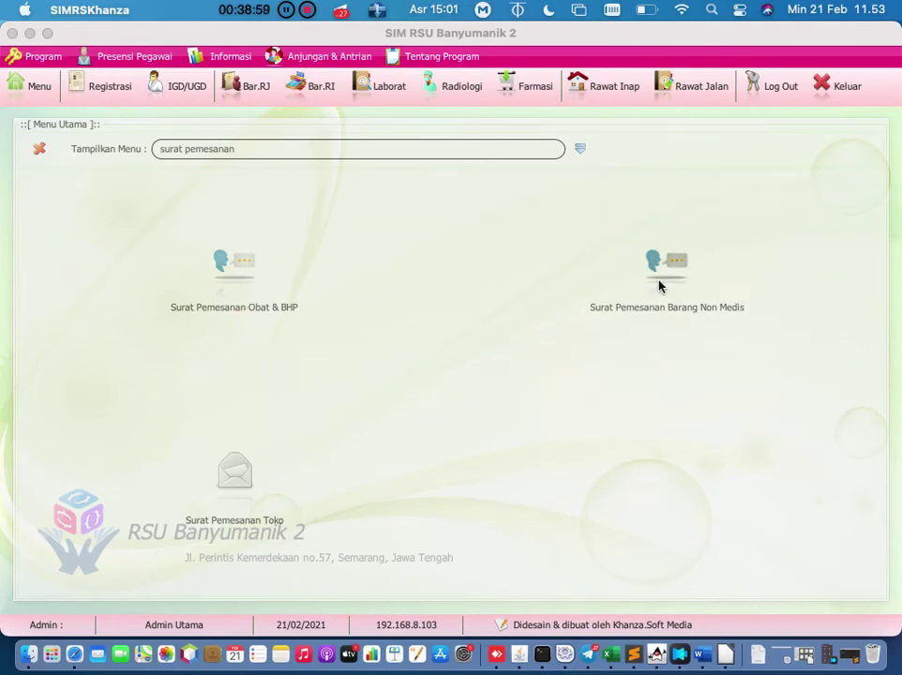
{"action": "left_click", "coordinate": [659, 284]}
{"action": "left_click", "coordinate": [663, 137]}
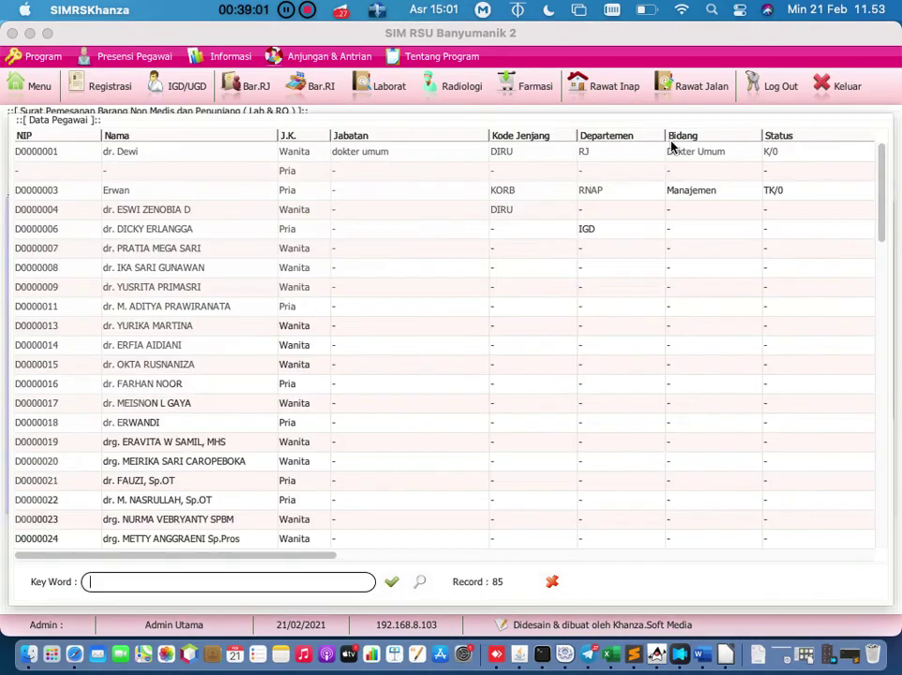
{"action": "key", "text": "Escape"}
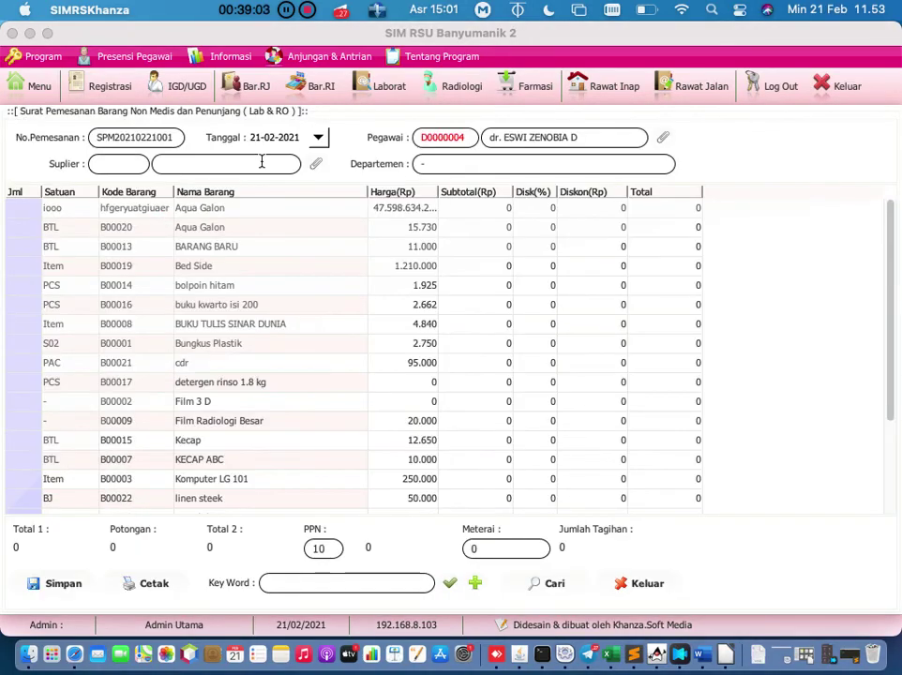
{"action": "left_click", "coordinate": [316, 164]}
{"action": "double_click", "coordinate": [187, 231]}
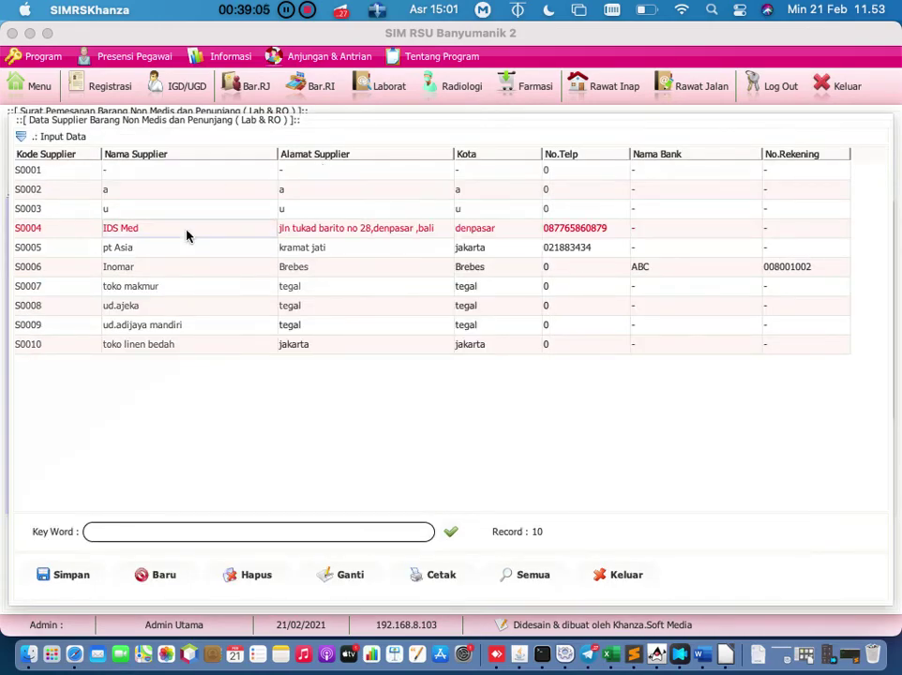
Step: Enter order quantities of 100 for Aqua Galon and BUKU TULIS SINAR DUNIA
{"action": "double_click", "coordinate": [37, 208]}
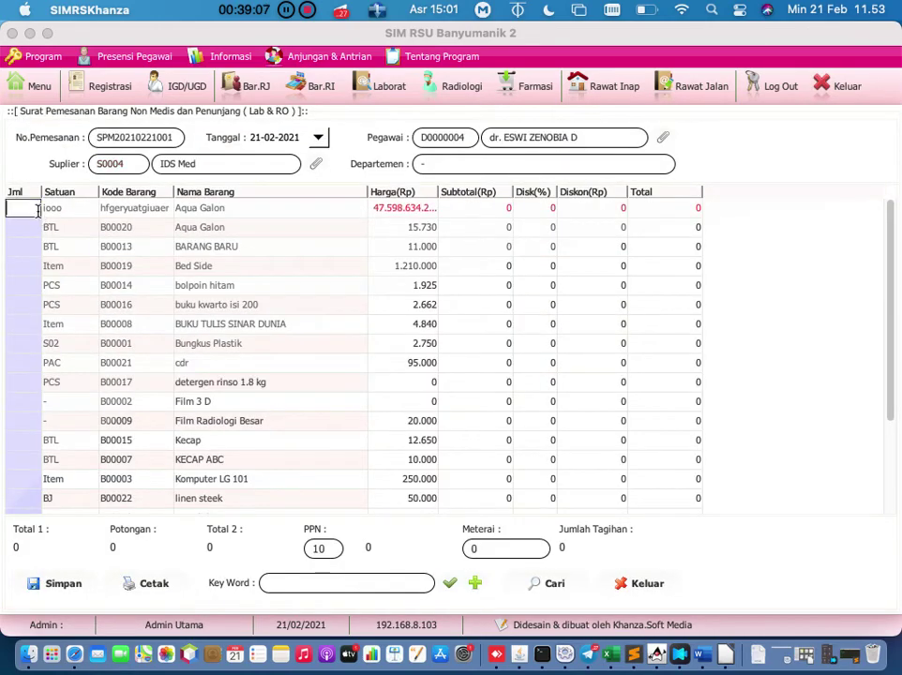
{"action": "type", "text": "100"}
{"action": "key", "text": "Return"}
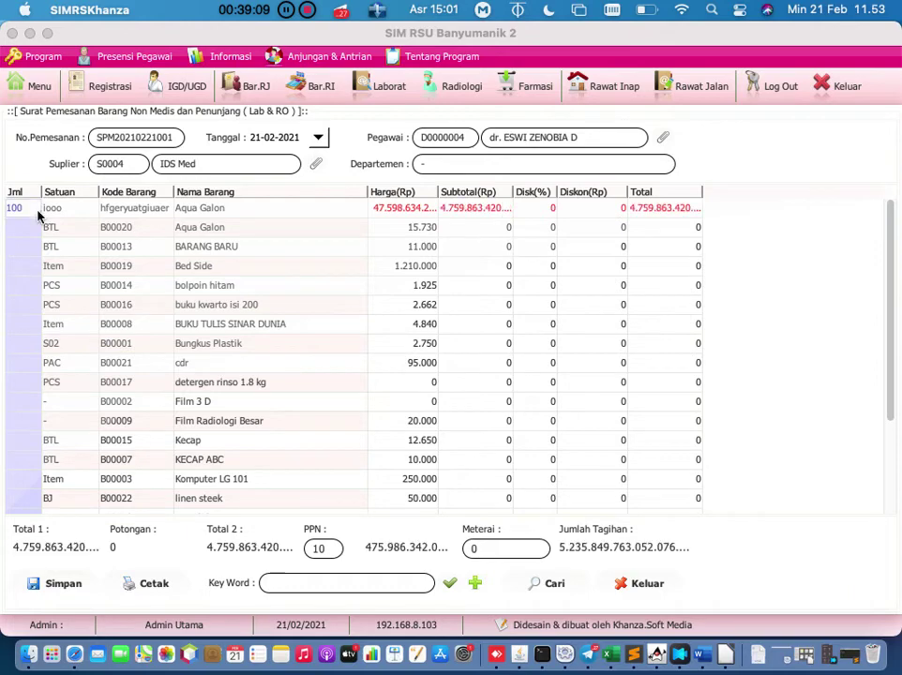
{"action": "double_click", "coordinate": [9, 332]}
{"action": "type", "text": "100"}
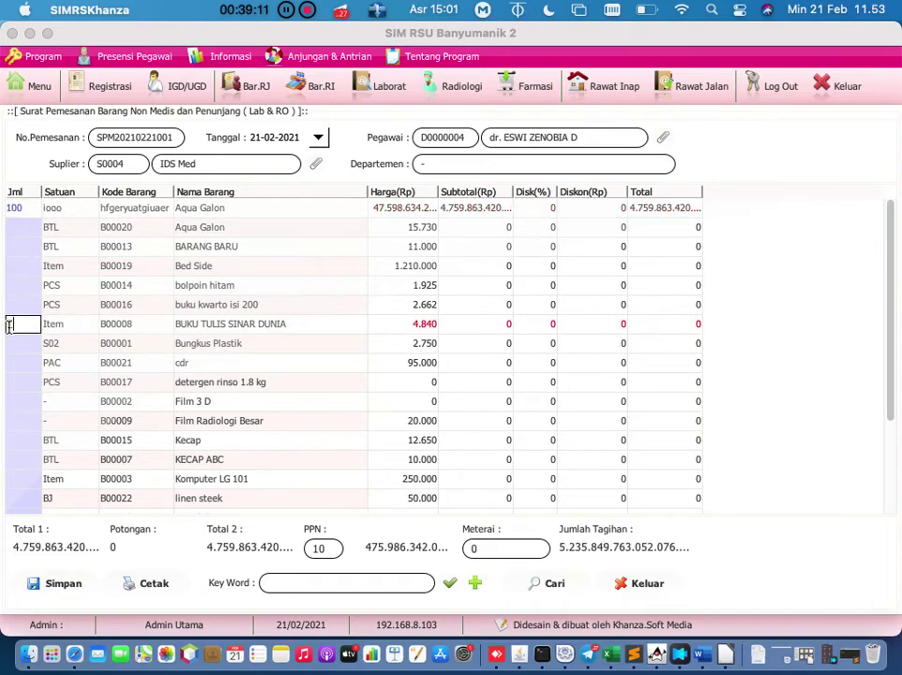
{"action": "key", "text": "Return"}
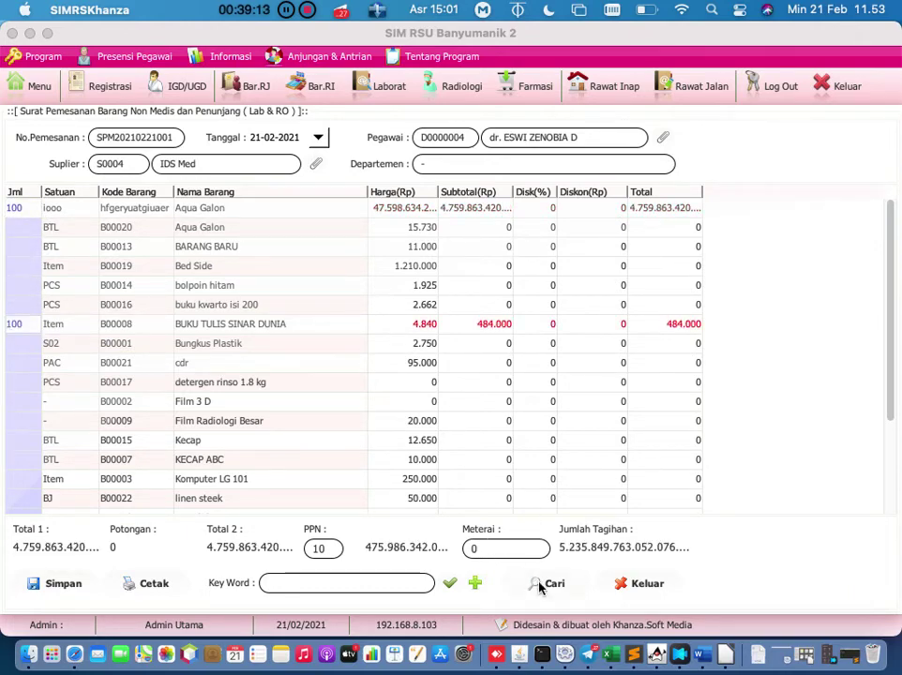
{"action": "left_click", "coordinate": [65, 583]}
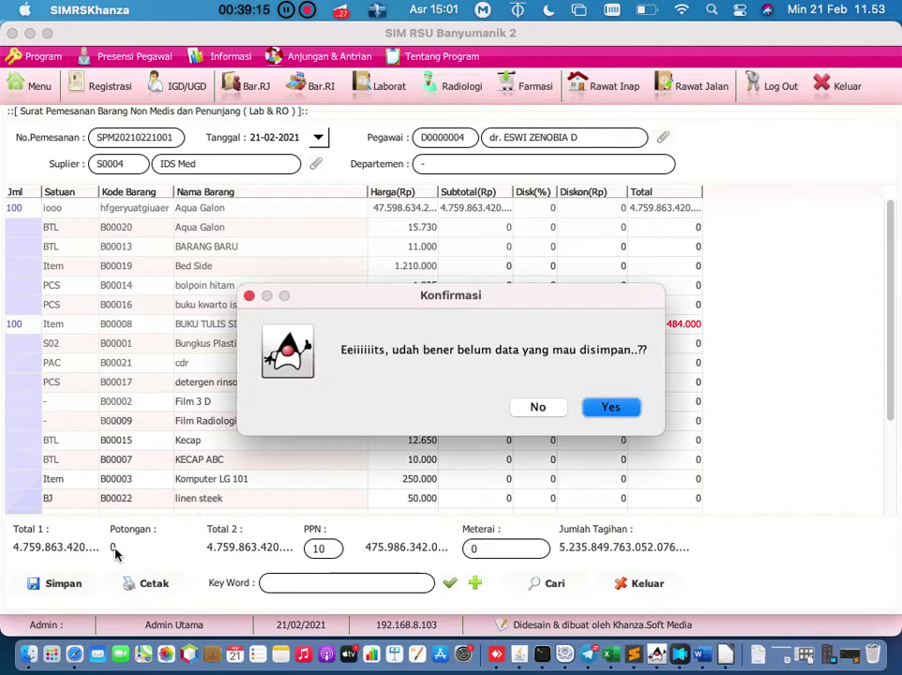
{"action": "left_click", "coordinate": [614, 406]}
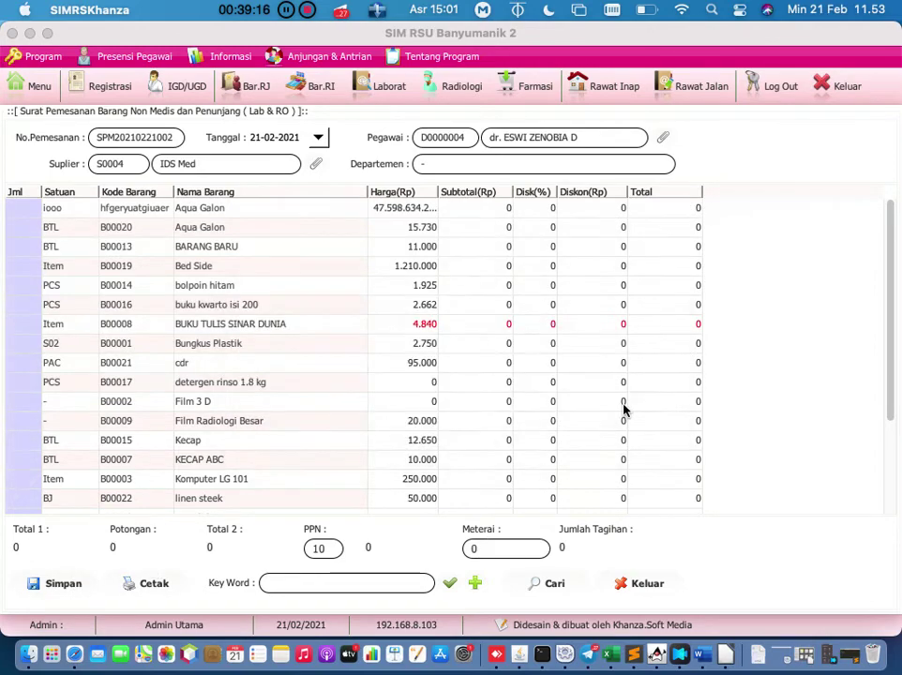
{"action": "left_click", "coordinate": [549, 583]}
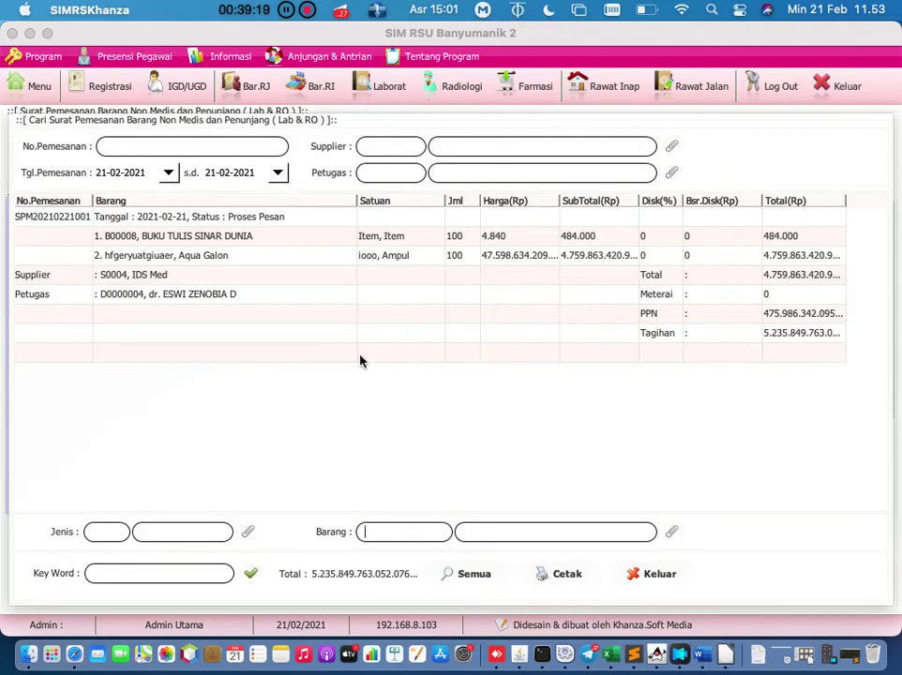
{"action": "left_click", "coordinate": [71, 218]}
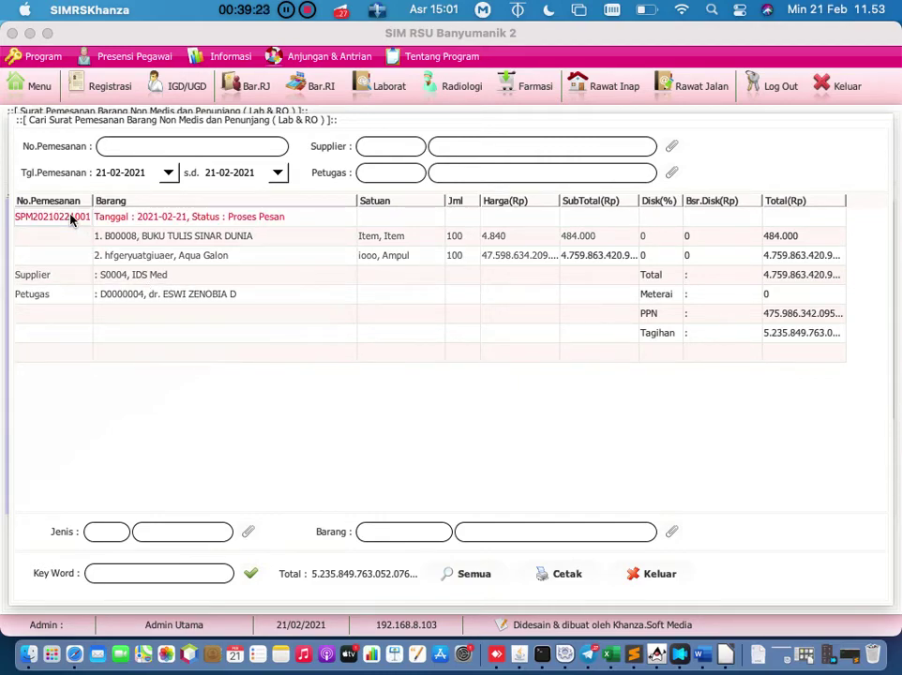
{"action": "right_click", "coordinate": [71, 219]}
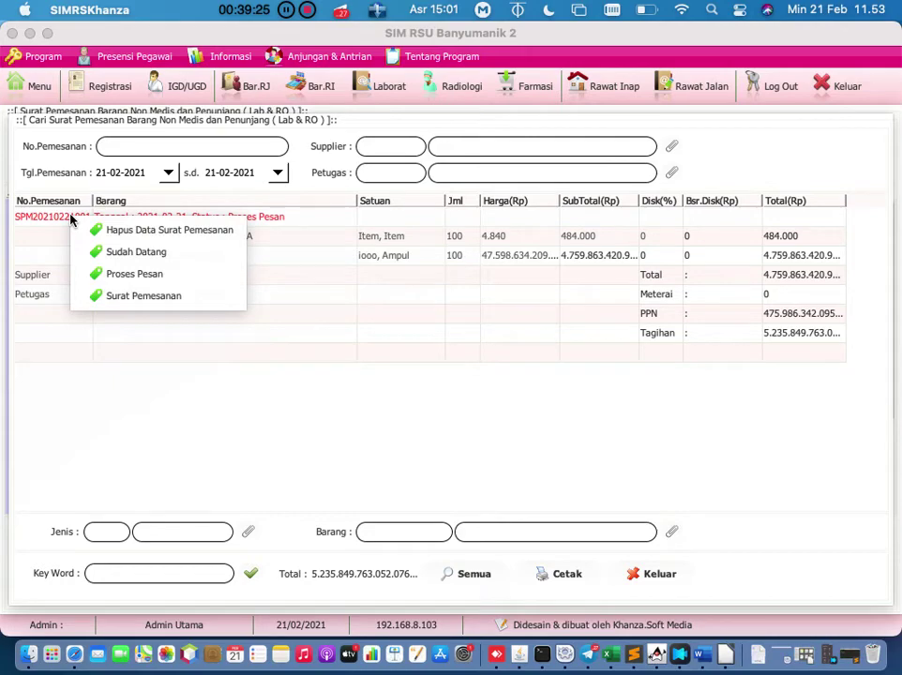
{"action": "left_click", "coordinate": [132, 251]}
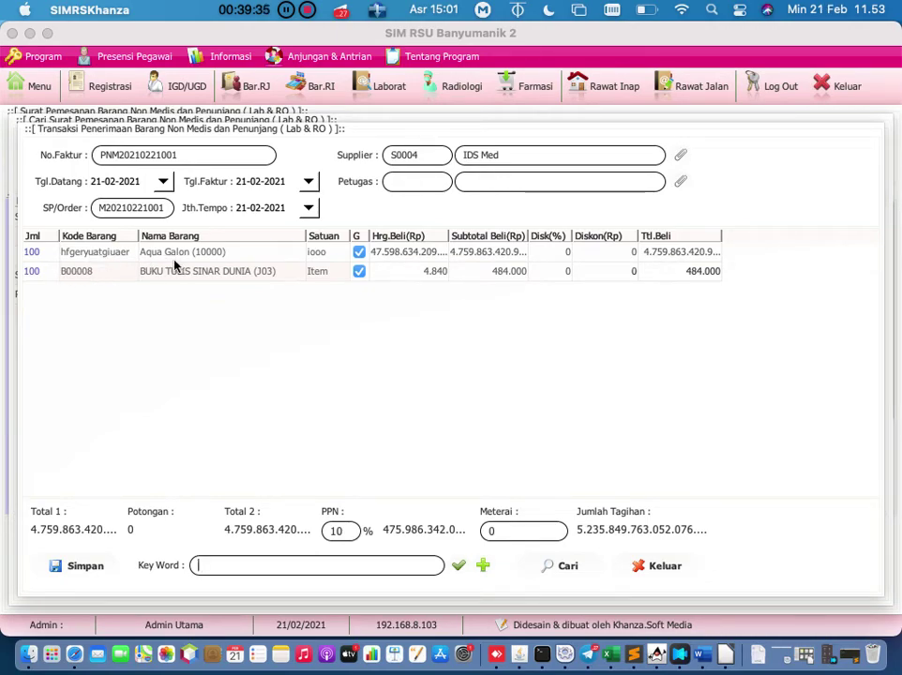
Step: Set the Aqua Galon received quantity to 90 and purchase price to 50.000
{"action": "left_click", "coordinate": [141, 253]}
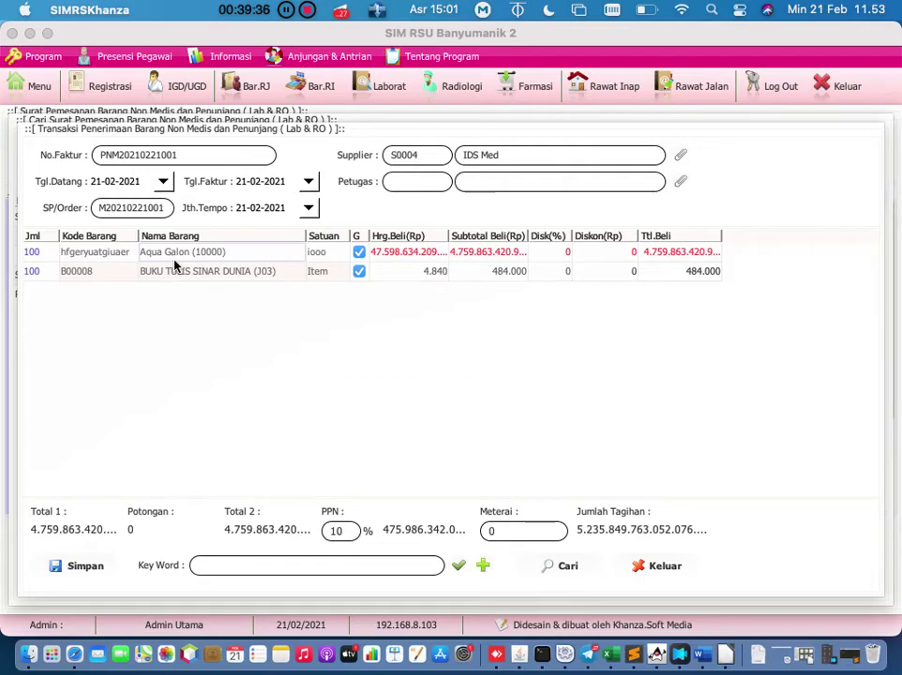
{"action": "double_click", "coordinate": [53, 255]}
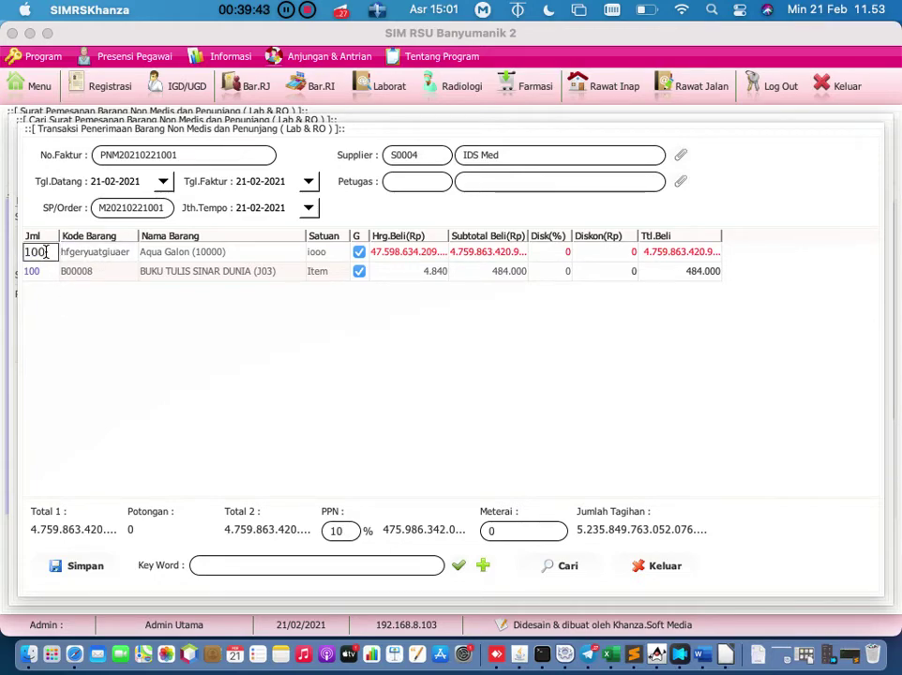
{"action": "left_click_drag", "start_coordinate": [46, 252], "coordinate": [2, 225]}
{"action": "type", "text": "90"}
{"action": "key", "text": "Return"}
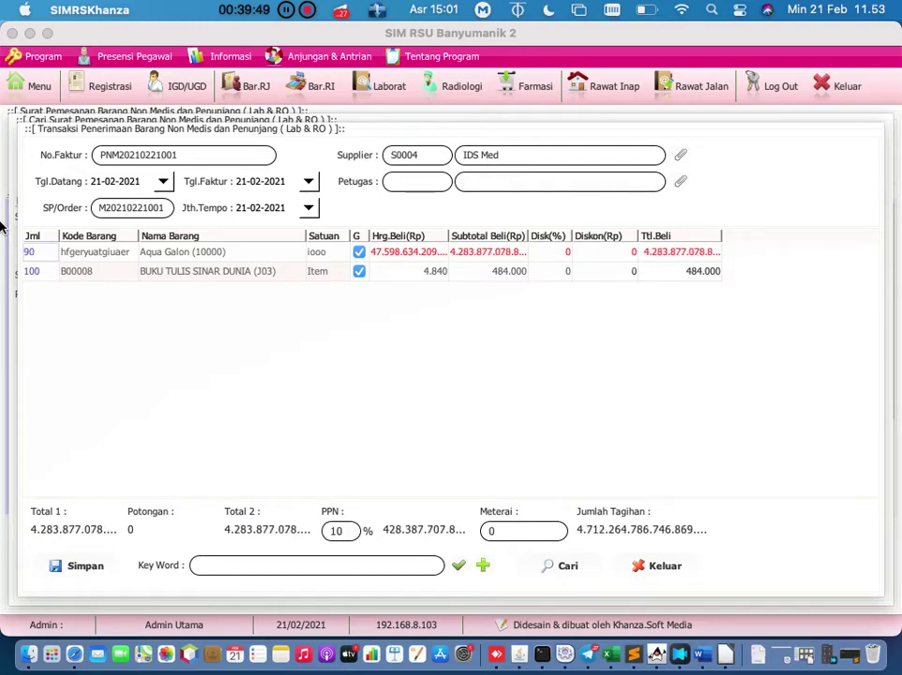
{"action": "double_click", "coordinate": [375, 253]}
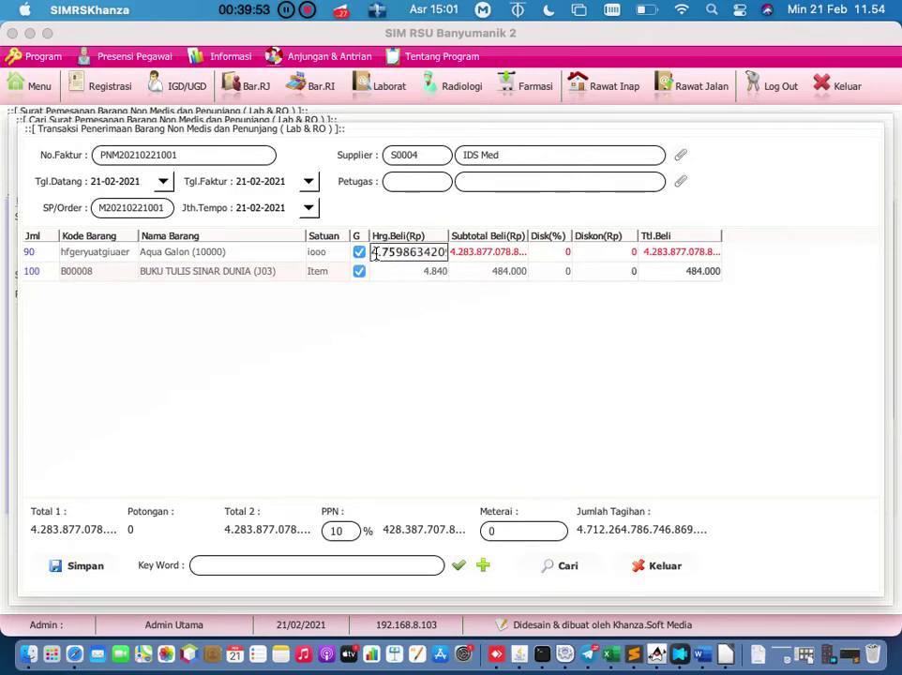
{"action": "left_click_drag", "start_coordinate": [375, 254], "coordinate": [563, 300]}
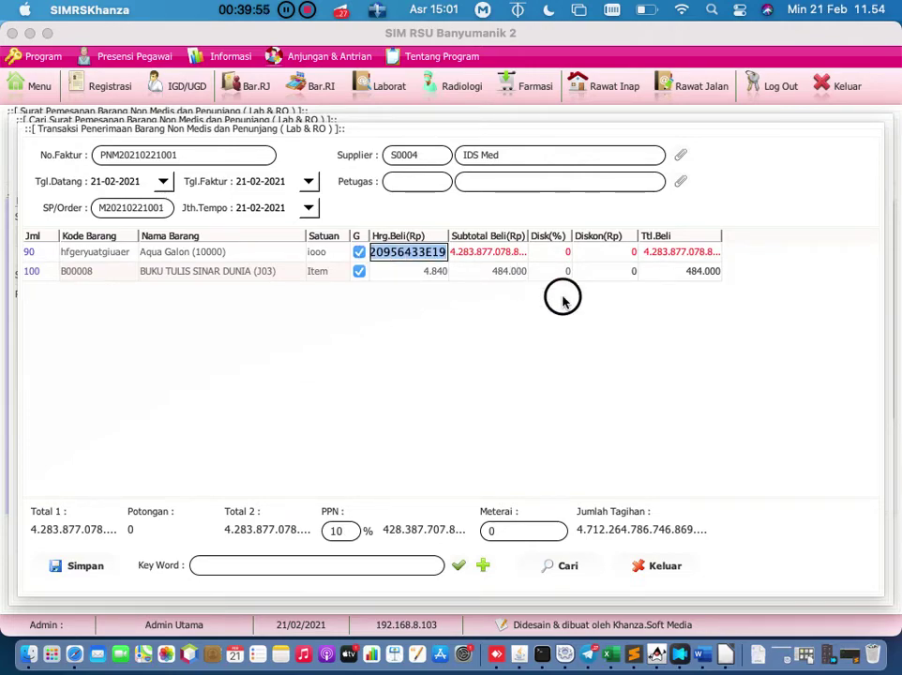
{"action": "type", "text": "50000"}
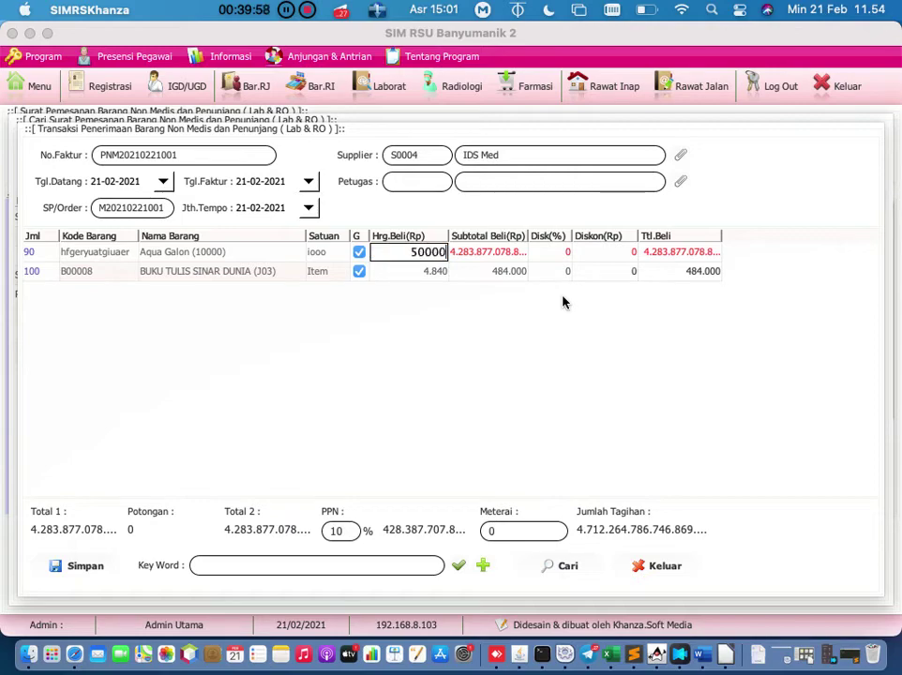
{"action": "key", "text": "Return"}
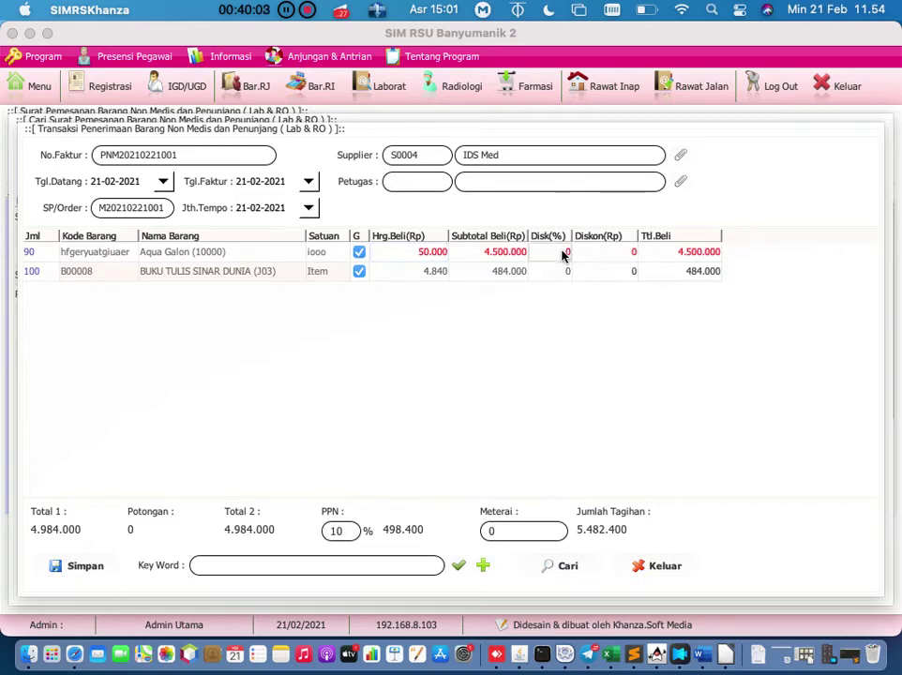
Step: Give Aqua Galon a 15% discount, then clear all received quantities with Bersihkan Jumlah
{"action": "left_click", "coordinate": [562, 253]}
{"action": "double_click", "coordinate": [564, 253]}
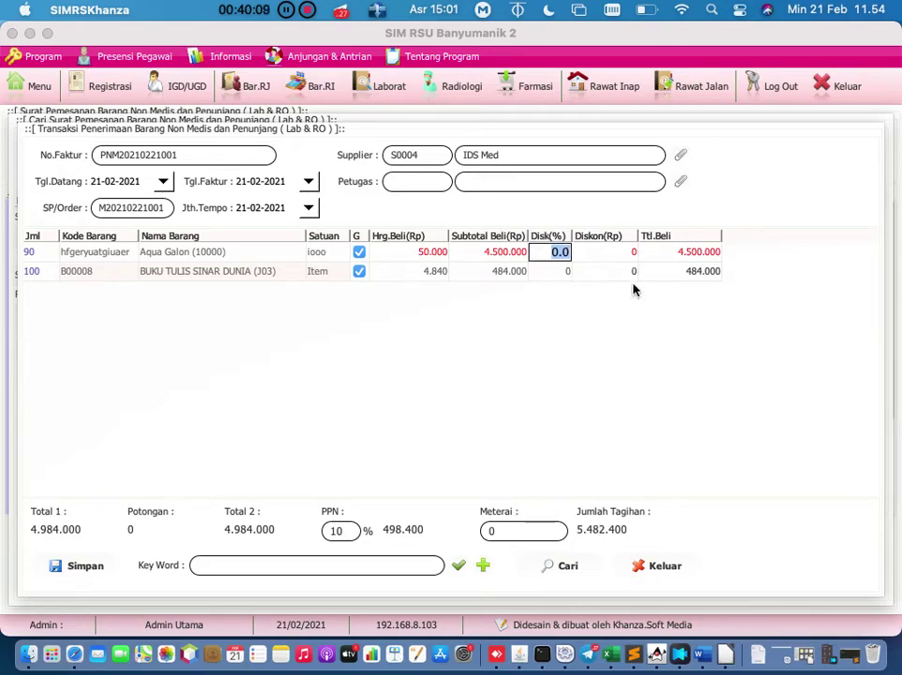
{"action": "type", "text": "15"}
{"action": "key", "text": "Return"}
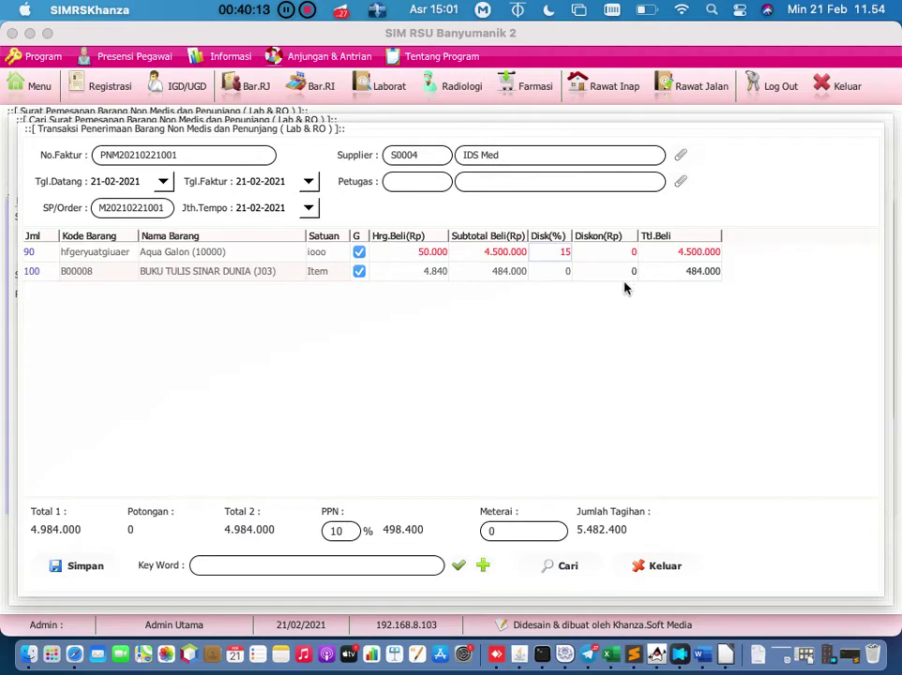
{"action": "left_click", "coordinate": [556, 256]}
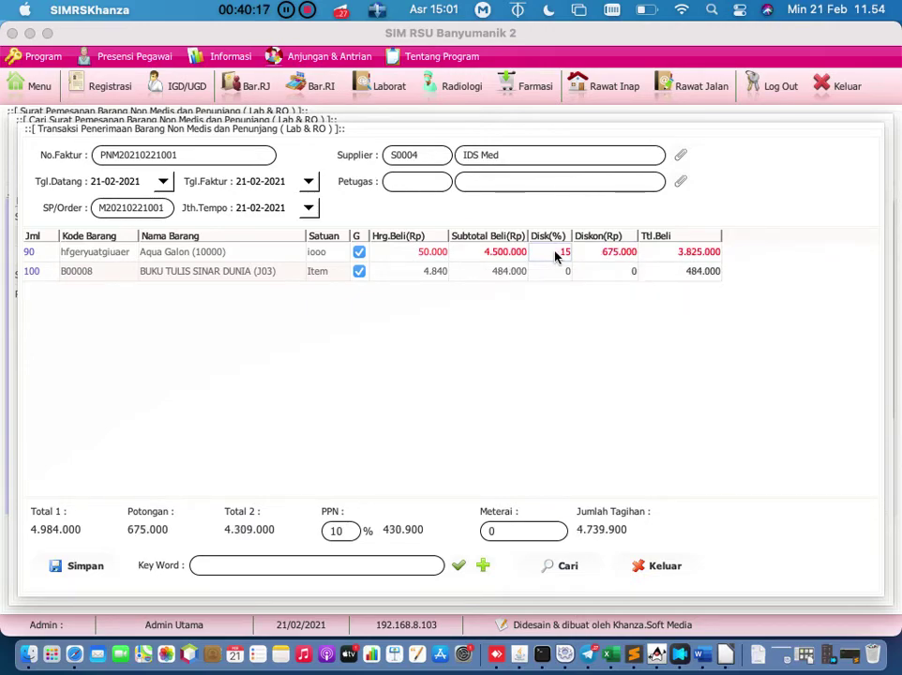
{"action": "left_click", "coordinate": [603, 249]}
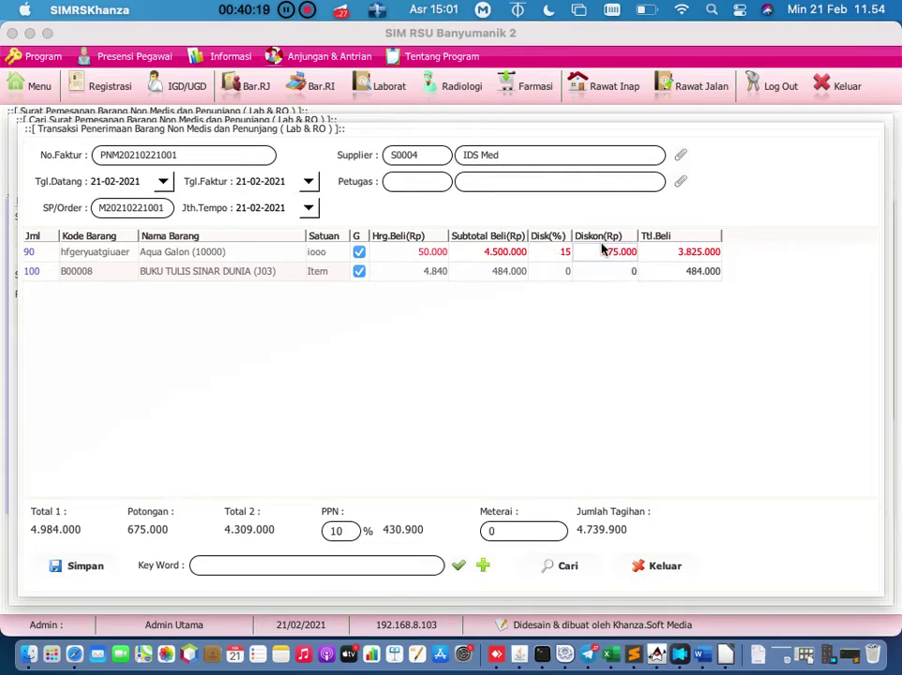
{"action": "double_click", "coordinate": [560, 252]}
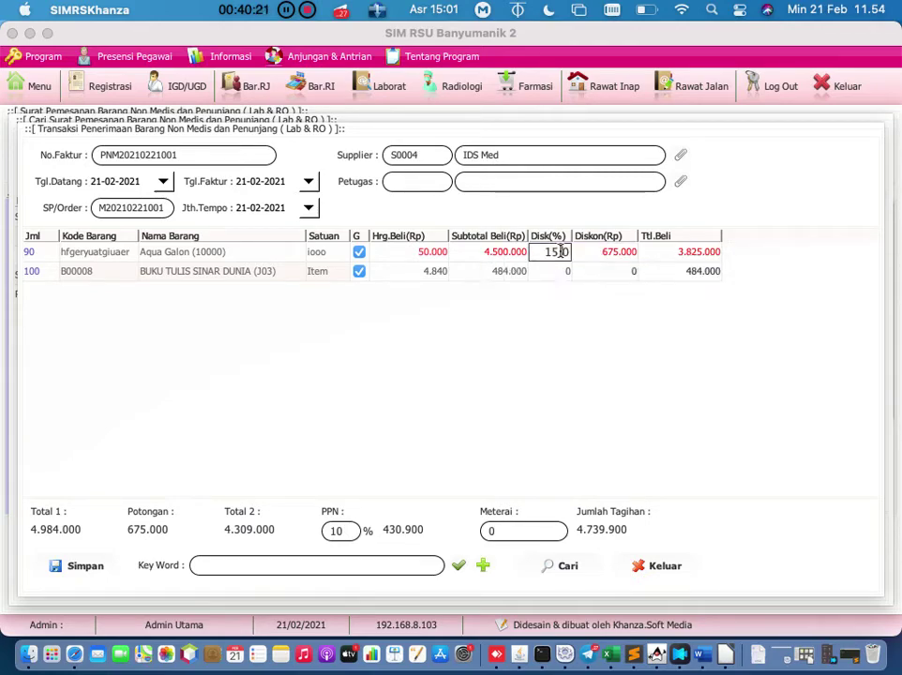
{"action": "right_click", "coordinate": [582, 262]}
{"action": "left_click", "coordinate": [593, 268]}
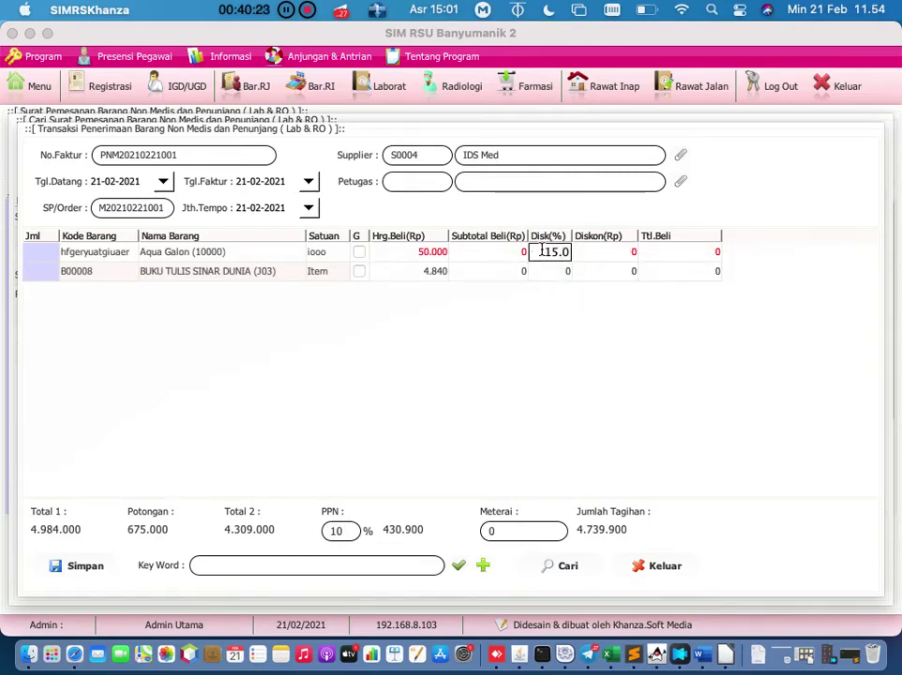
Step: Replace the Aqua Galon 15.0 discount with 0
{"action": "left_click_drag", "start_coordinate": [544, 250], "coordinate": [606, 261]}
{"action": "type", "text": "0"}
{"action": "key", "text": "Return"}
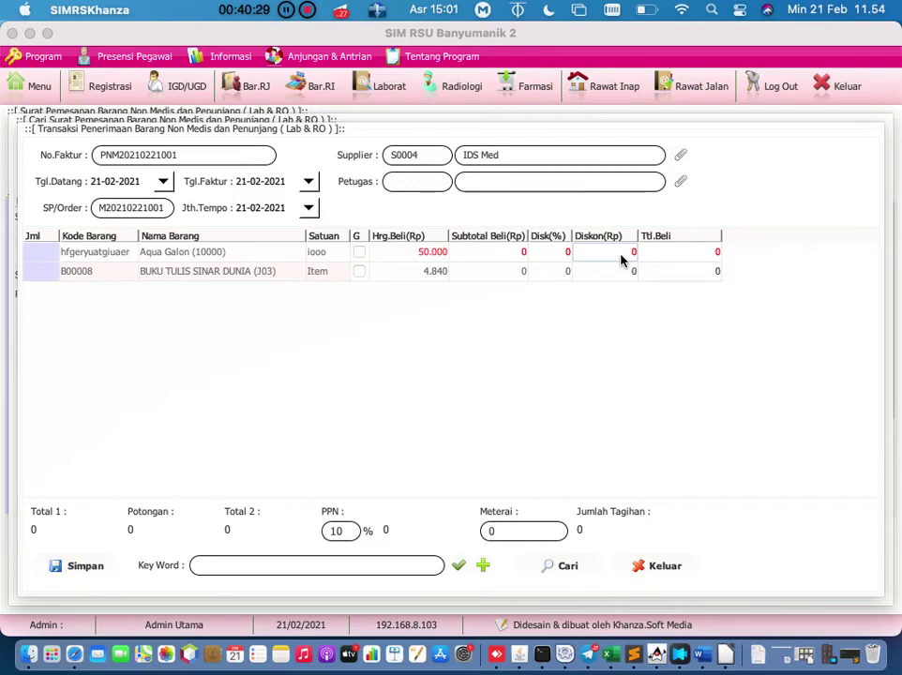
{"action": "left_click", "coordinate": [669, 255]}
{"action": "double_click", "coordinate": [551, 253]}
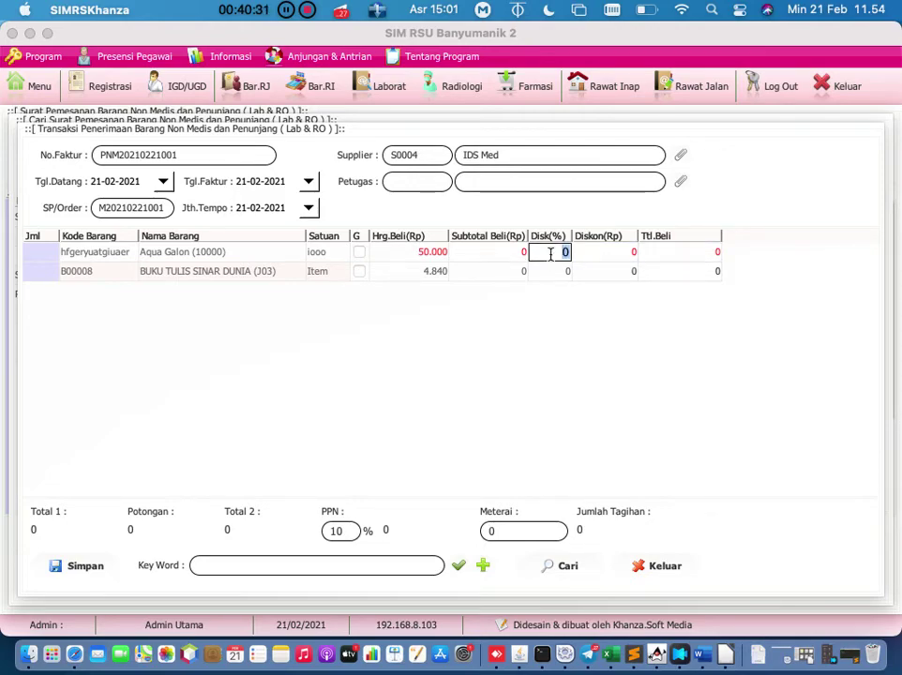
{"action": "left_click", "coordinate": [605, 256]}
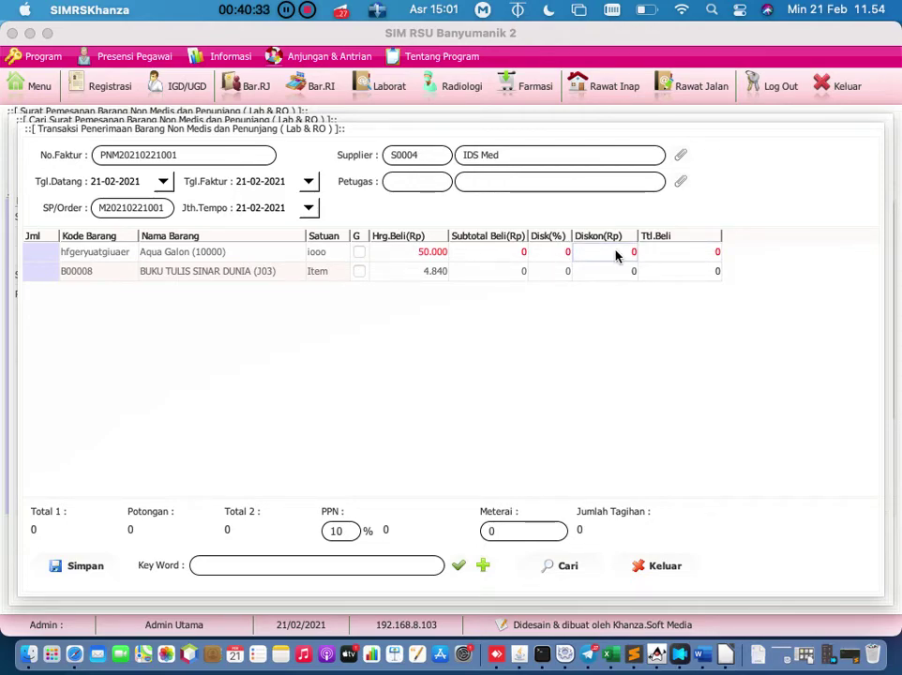
Step: Re-commit the 0% discount until the Diskon cells and bill read 0
{"action": "double_click", "coordinate": [564, 253]}
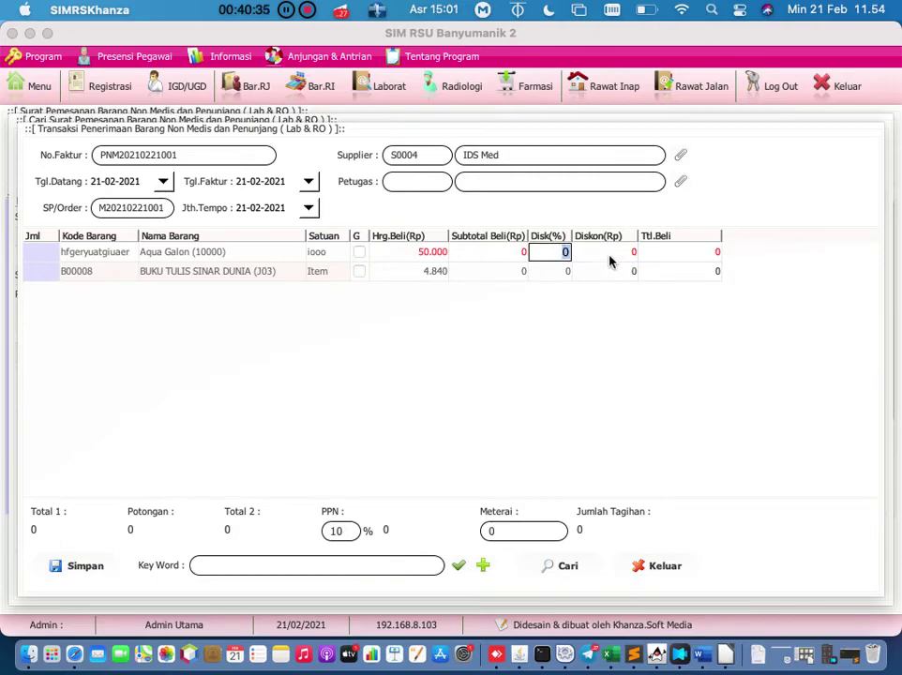
{"action": "left_click", "coordinate": [610, 259]}
{"action": "left_click", "coordinate": [564, 255]}
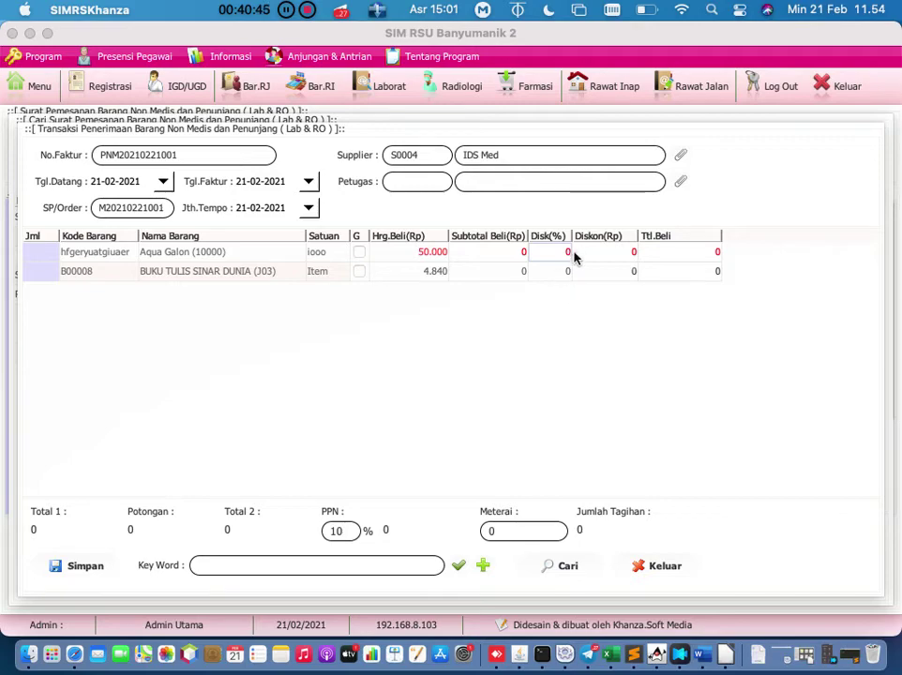
{"action": "left_click", "coordinate": [606, 254]}
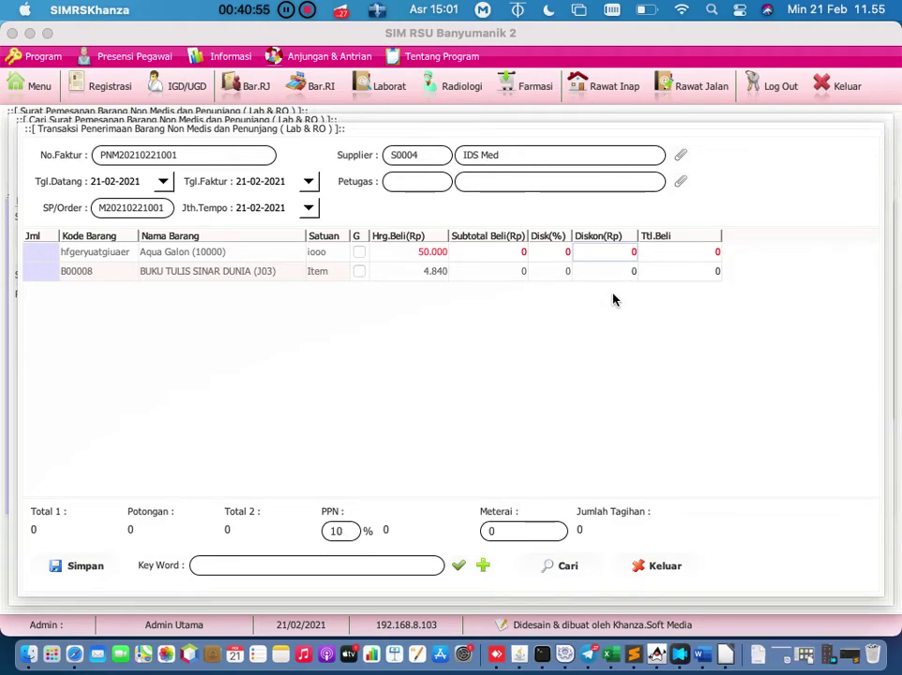
{"action": "double_click", "coordinate": [554, 249]}
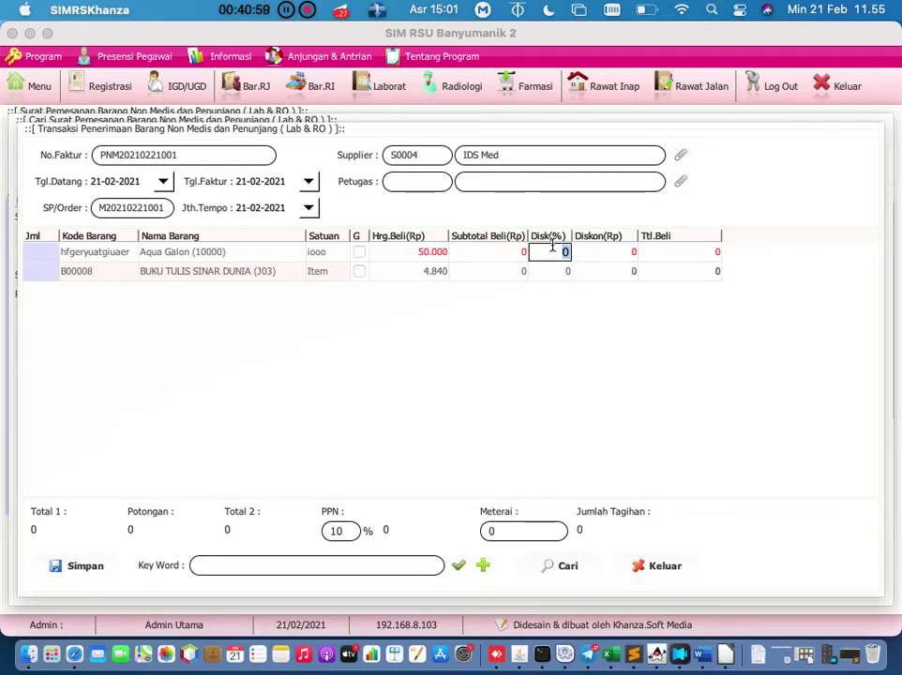
{"action": "left_click", "coordinate": [614, 256]}
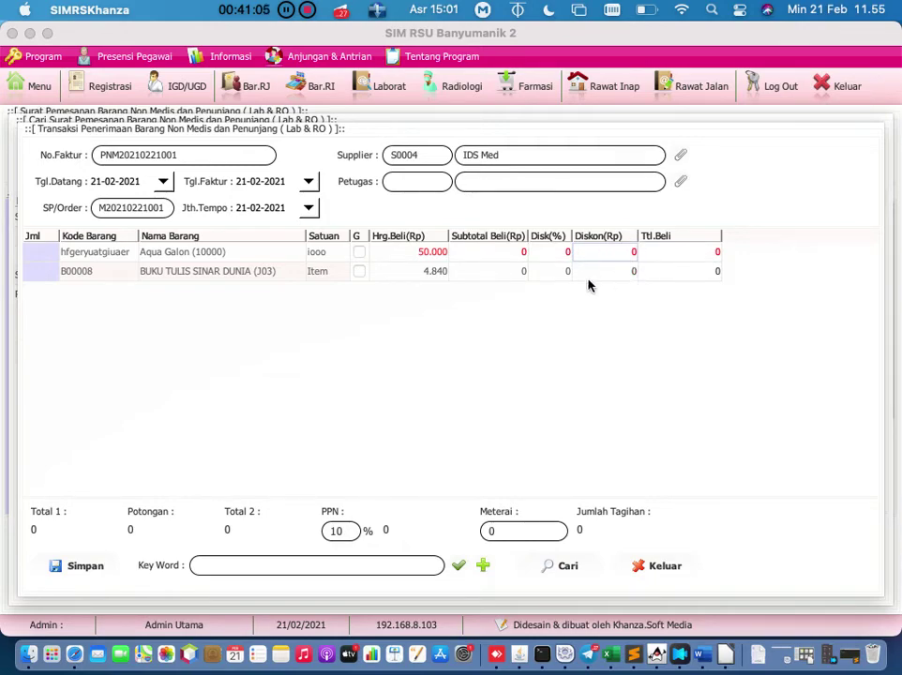
{"action": "left_click", "coordinate": [606, 271]}
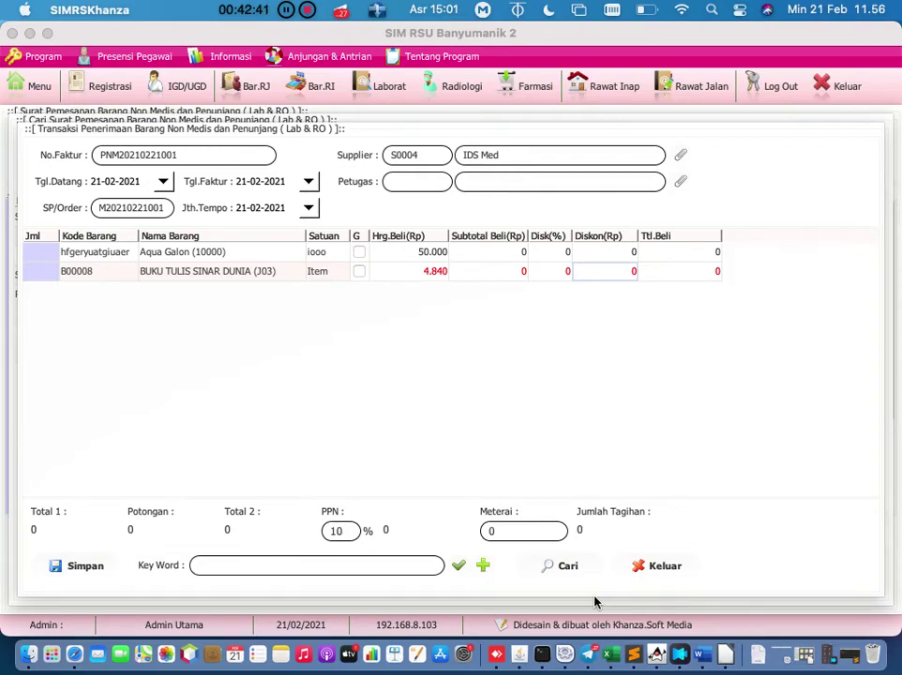
Step: Close the goods receipt and order search windows and show the [E] non-medical inventory menu grid
{"action": "left_click", "coordinate": [671, 568]}
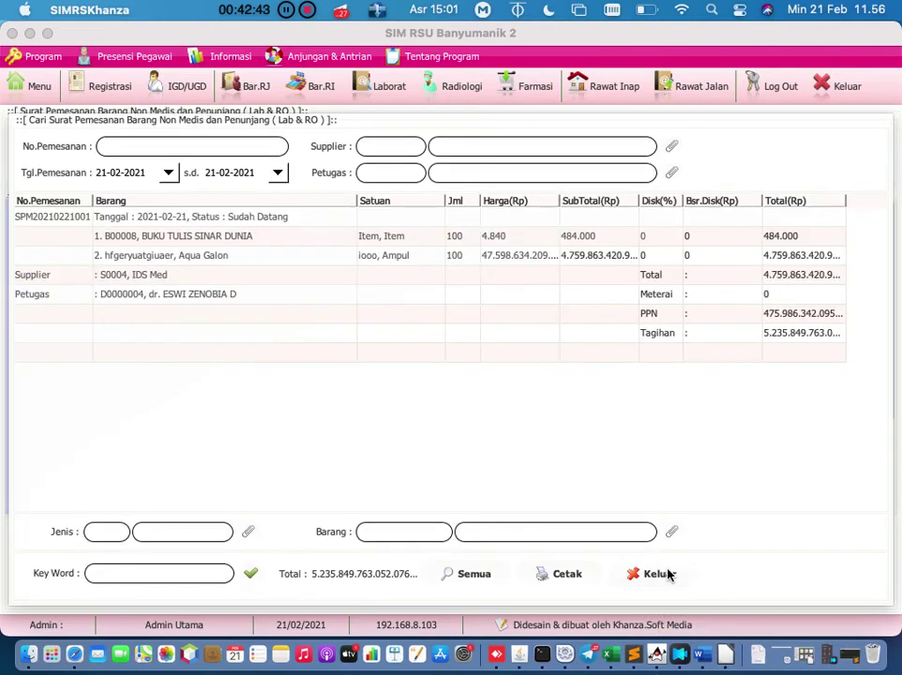
{"action": "left_click", "coordinate": [659, 573]}
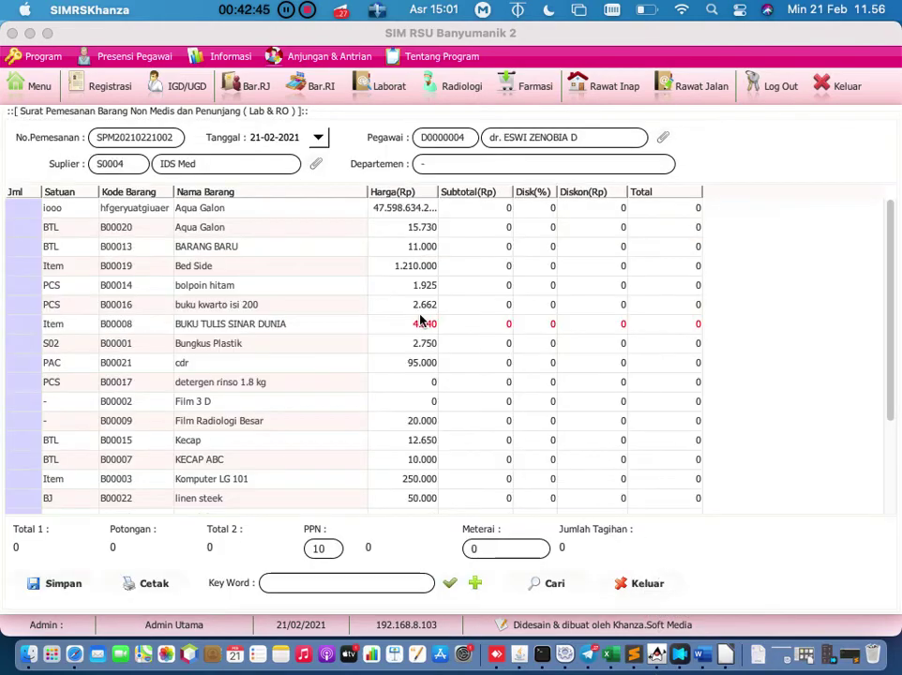
{"action": "left_click", "coordinate": [35, 87]}
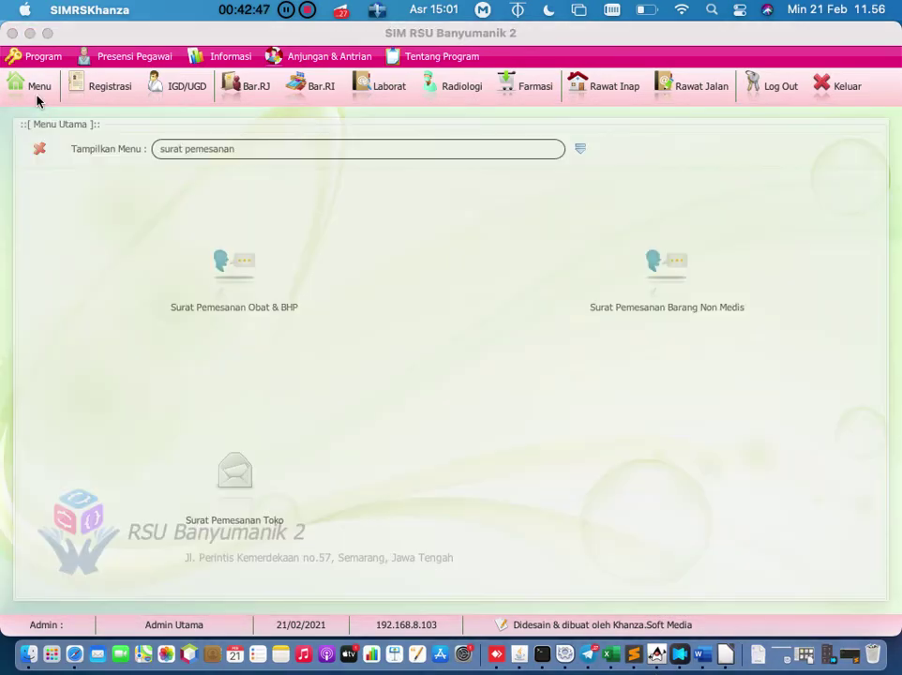
{"action": "left_click", "coordinate": [579, 151]}
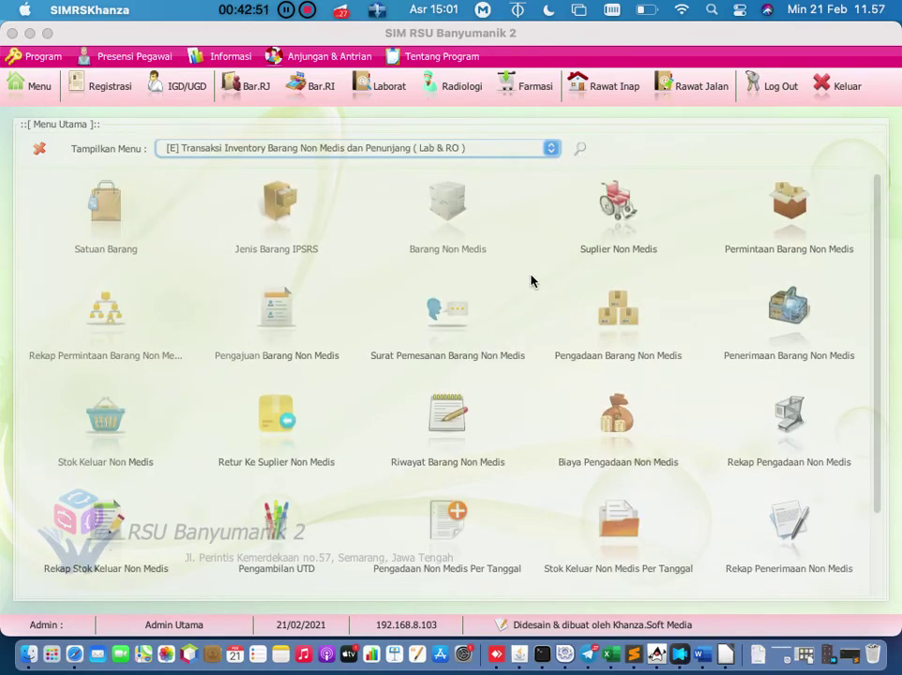
{"action": "scroll", "coordinate": [531, 282], "scroll_direction": "down", "scroll_amount": 2}
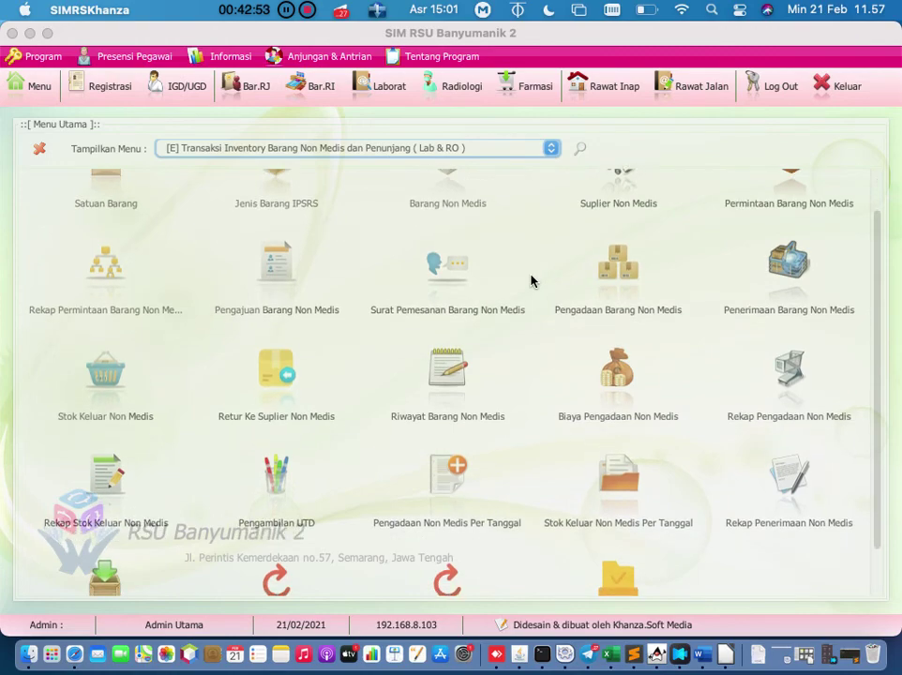
{"action": "scroll", "coordinate": [531, 281], "scroll_direction": "up", "scroll_amount": 2}
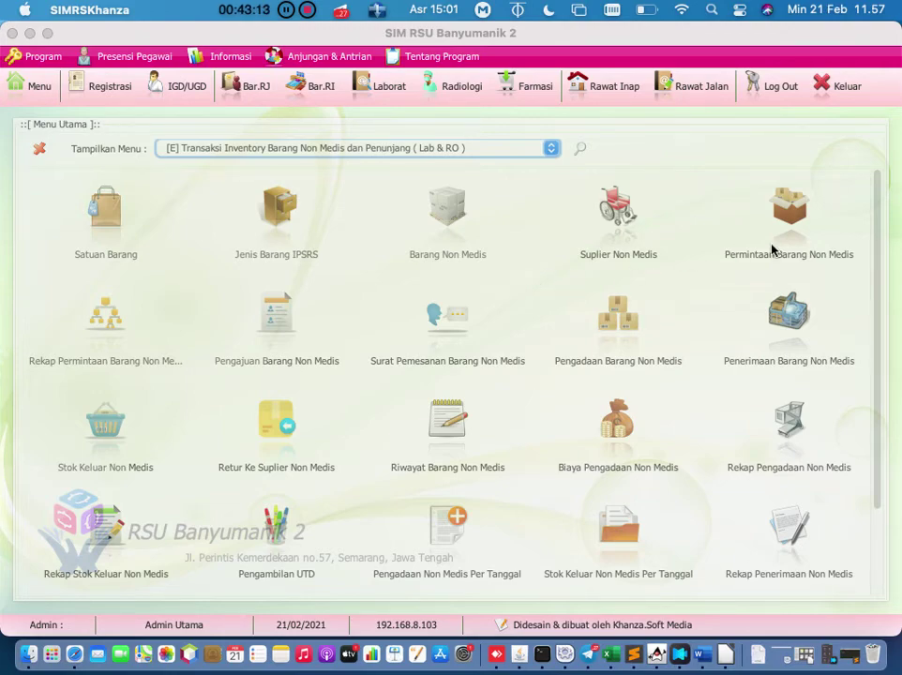
Step: Open Permintaan Barang Non Medis and pick the requesting employee
{"action": "left_click", "coordinate": [596, 161]}
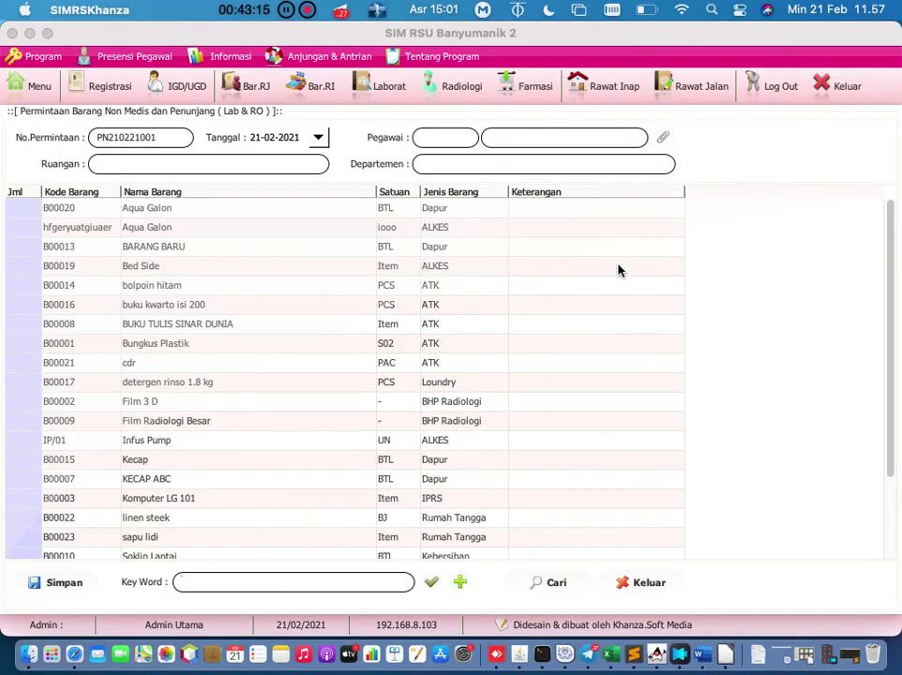
{"action": "left_click", "coordinate": [662, 138]}
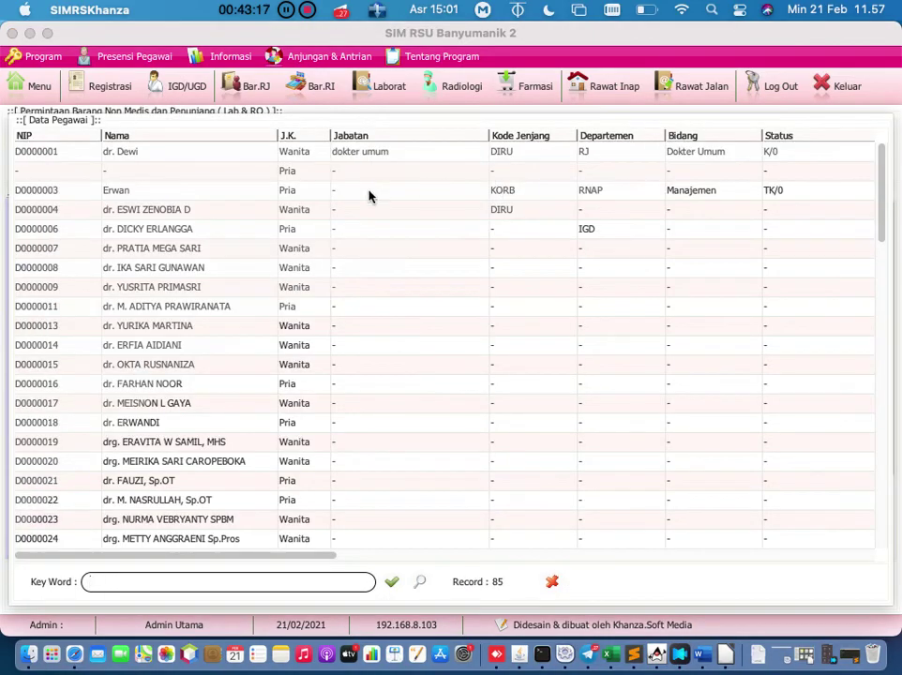
{"action": "left_click", "coordinate": [217, 195]}
{"action": "double_click", "coordinate": [217, 195]}
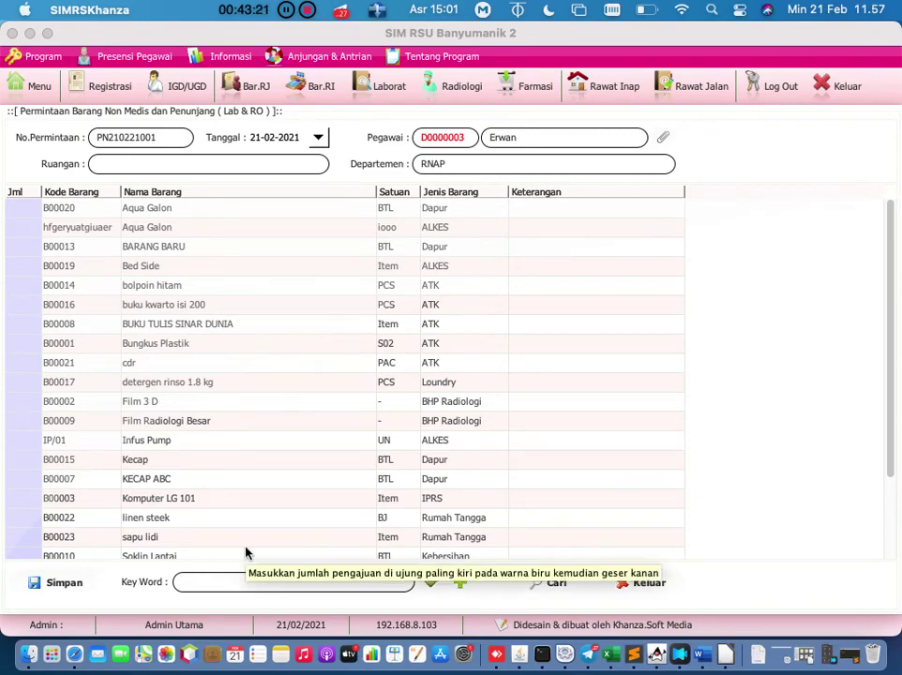
Step: Enter request quantities of 10 for Kecap and SUSU KALENG INDOMILK
{"action": "double_click", "coordinate": [25, 460]}
{"action": "type", "text": "10"}
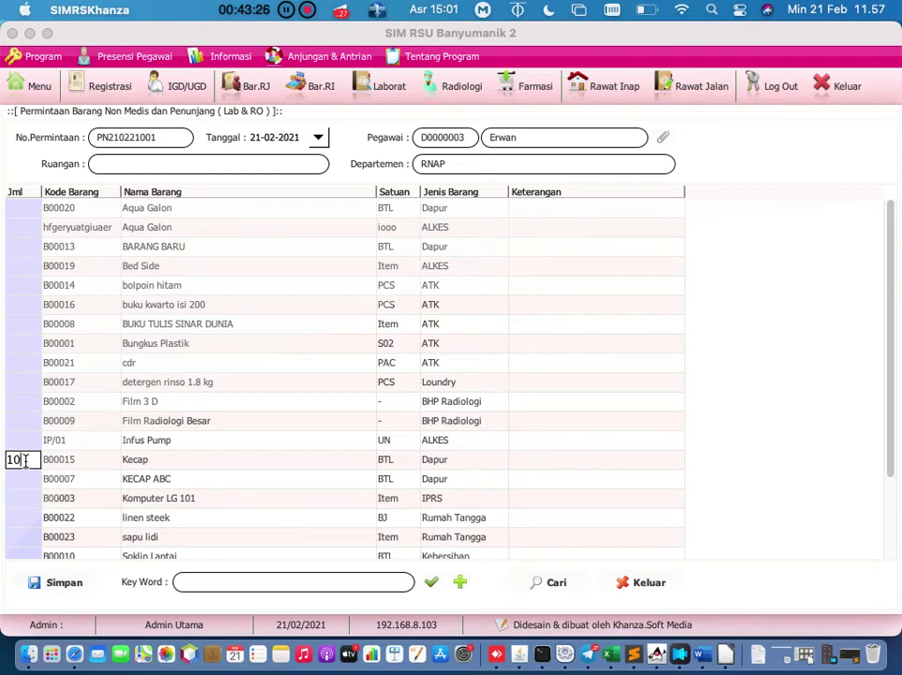
{"action": "key", "text": "Return"}
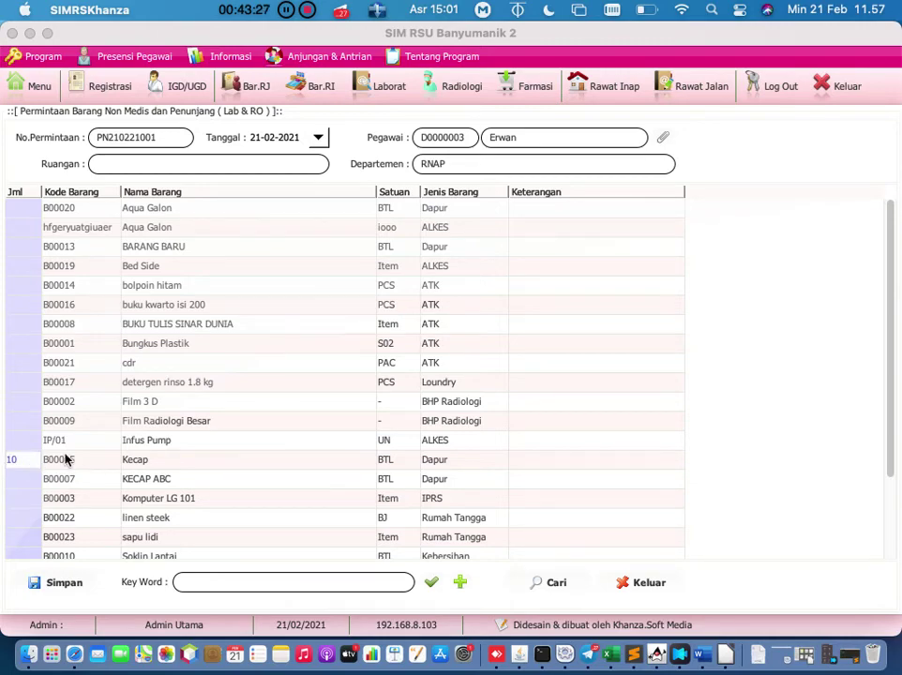
{"action": "scroll", "coordinate": [66, 460], "scroll_direction": "down", "scroll_amount": 1}
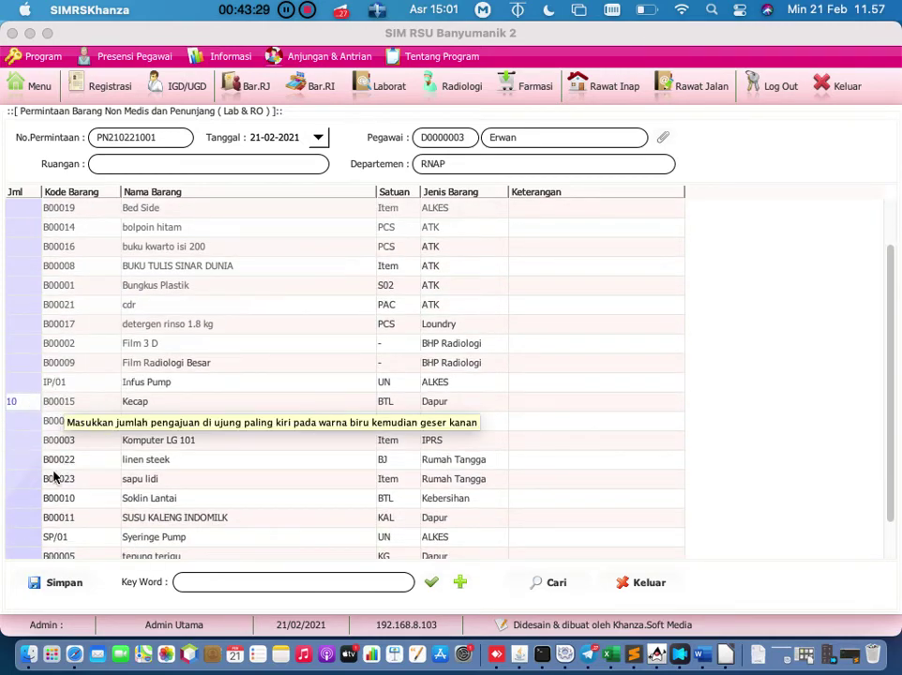
{"action": "double_click", "coordinate": [26, 520]}
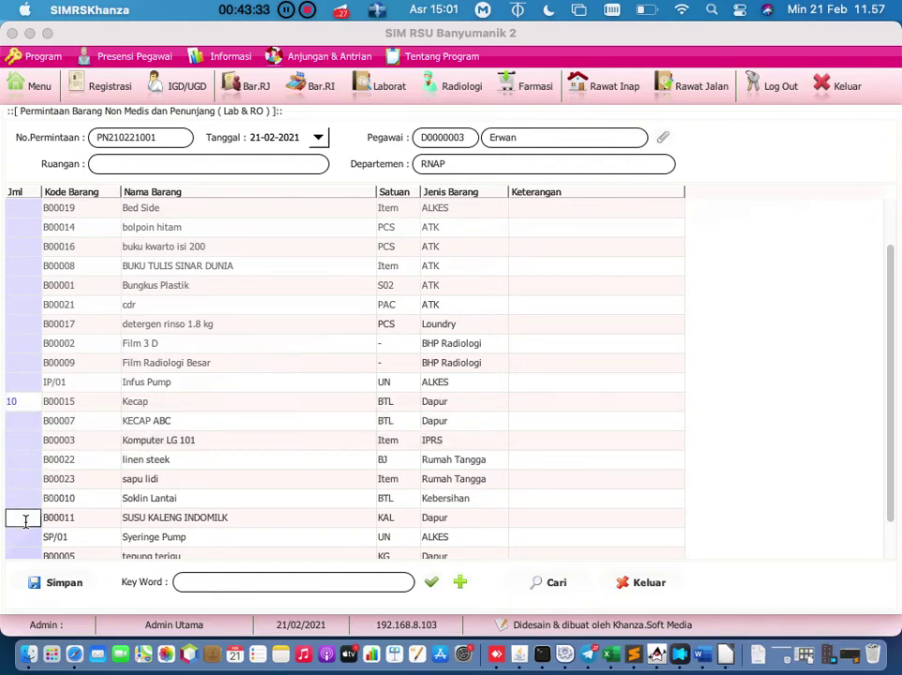
{"action": "type", "text": "10"}
{"action": "key", "text": "Return"}
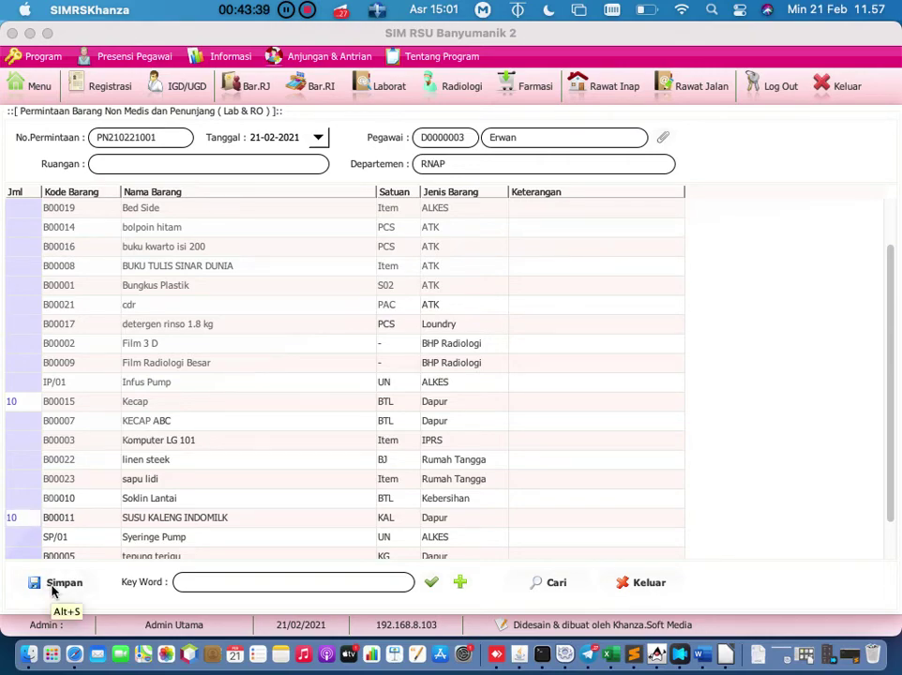
Step: Set the room to dapur, save request PN210221001 and close the form
{"action": "left_click", "coordinate": [192, 163]}
{"action": "type", "text": "dapur"}
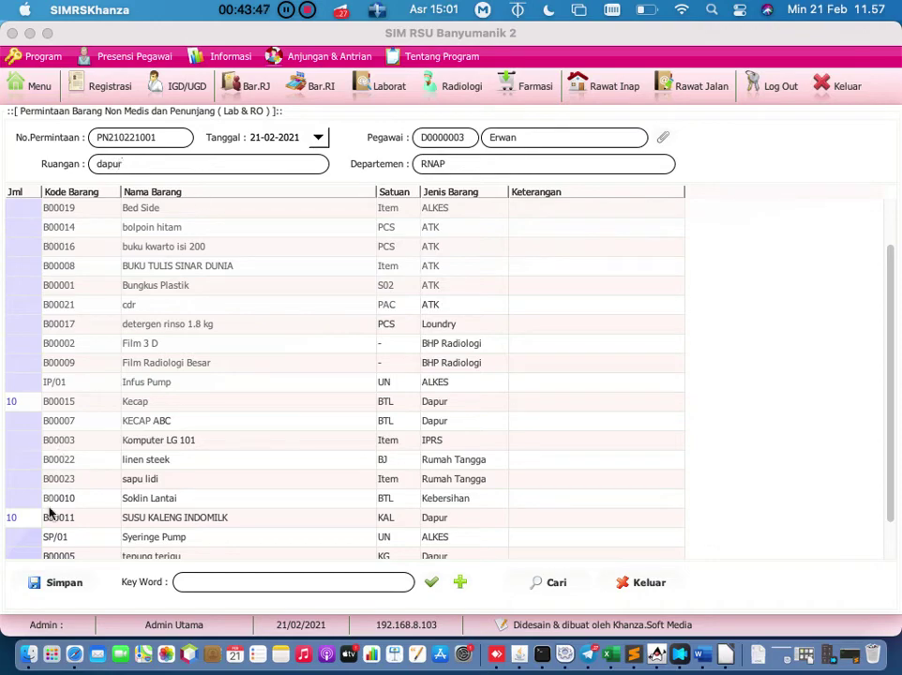
{"action": "left_click", "coordinate": [60, 583]}
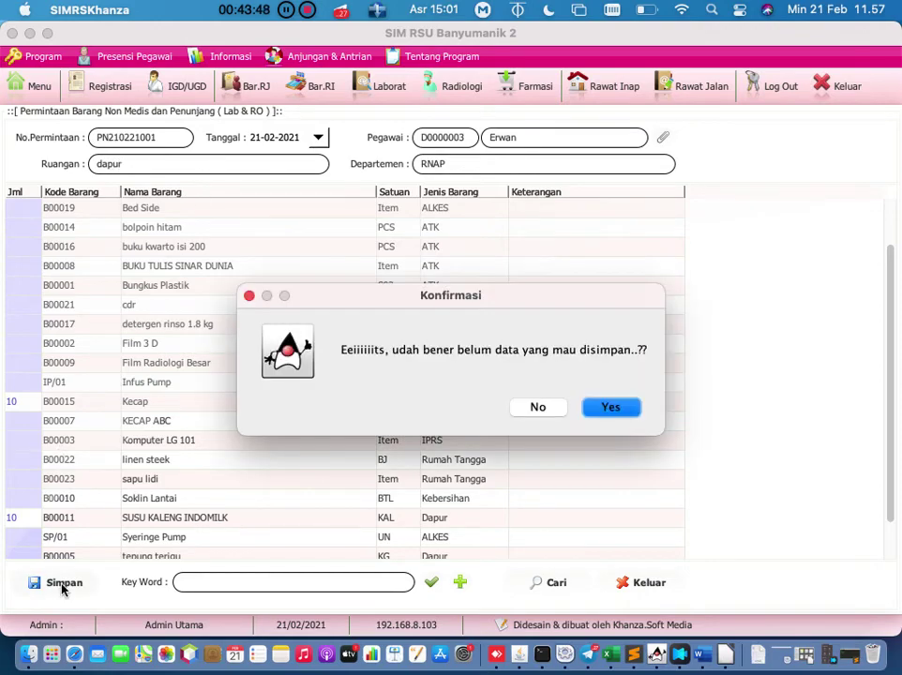
{"action": "left_click", "coordinate": [607, 409]}
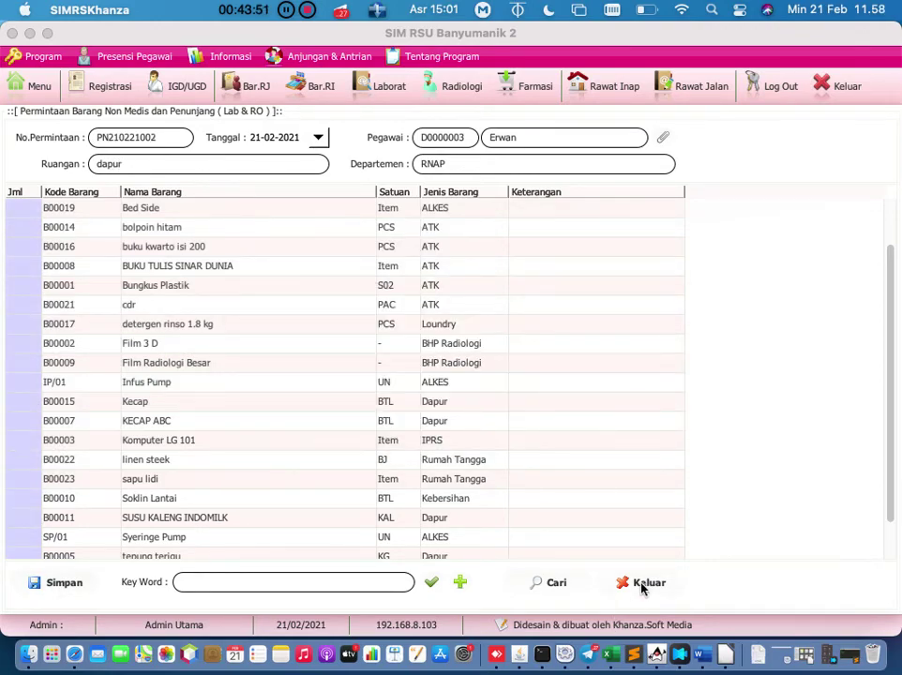
{"action": "left_click", "coordinate": [643, 585]}
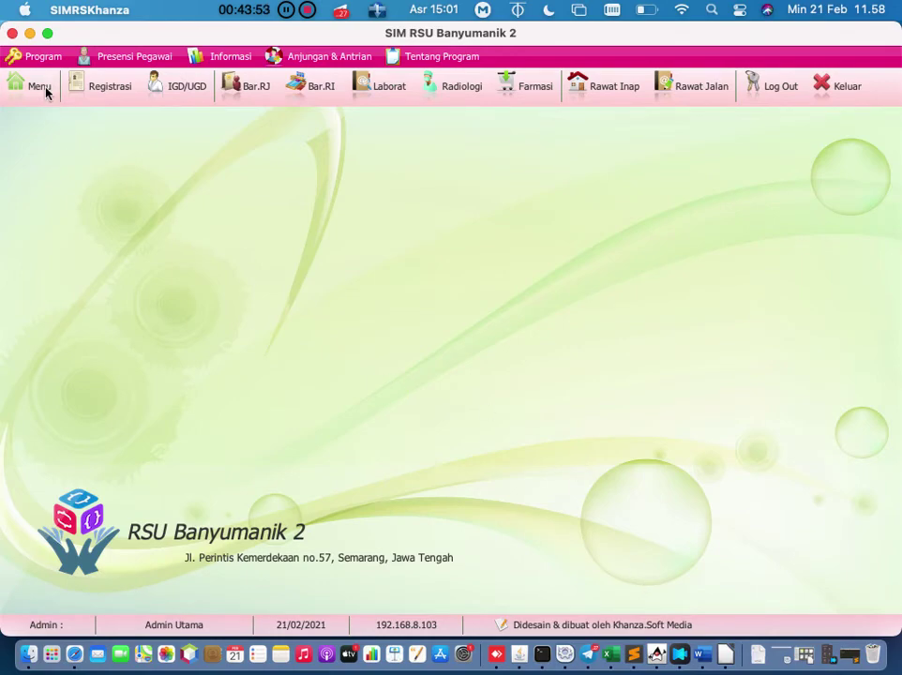
Step: Reopen Permintaan Barang Non Medis from the menu and search the saved requests
{"action": "left_click", "coordinate": [43, 88]}
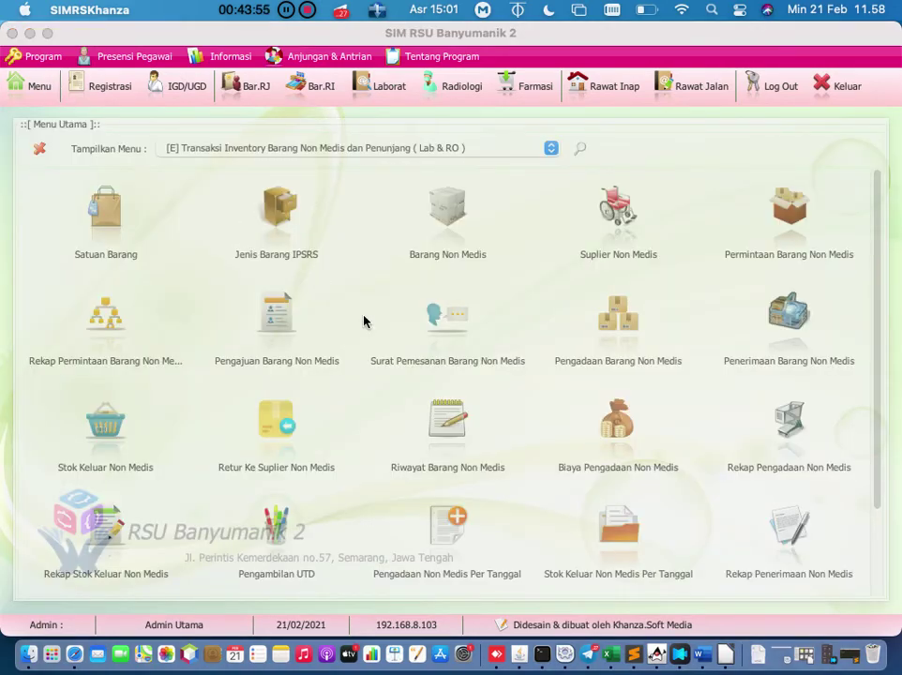
{"action": "left_click", "coordinate": [803, 262]}
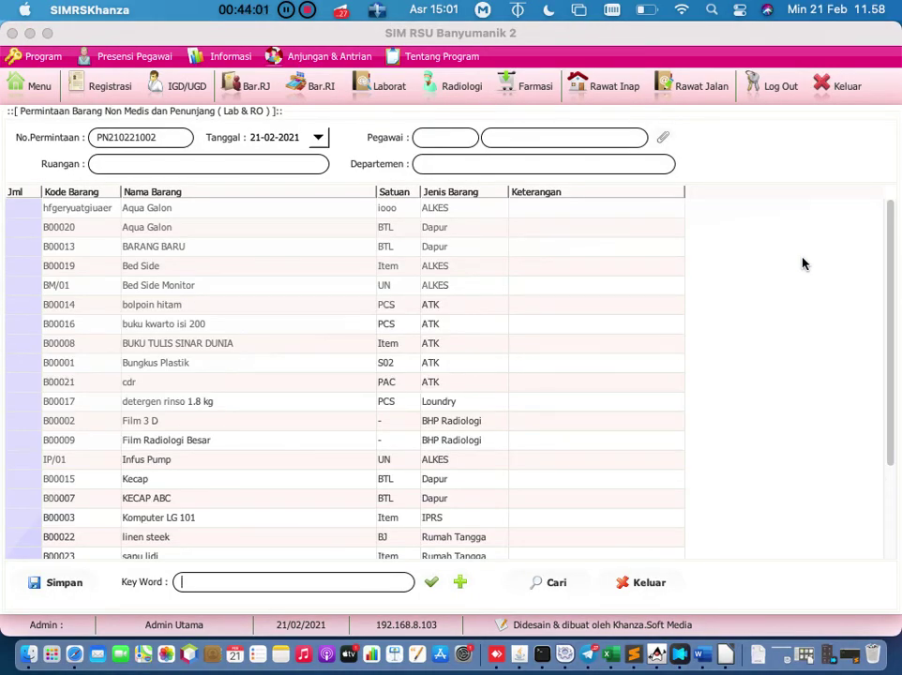
{"action": "left_click", "coordinate": [549, 586]}
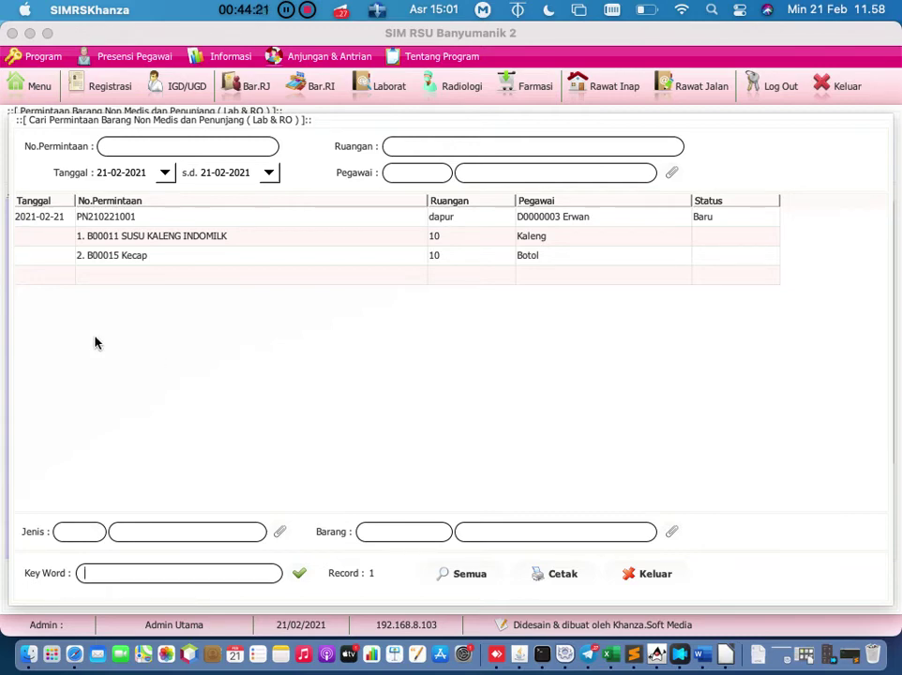
Step: Approve request PN210221001 with Disetujui to create stock-out SKNM210221001
{"action": "right_click", "coordinate": [60, 226]}
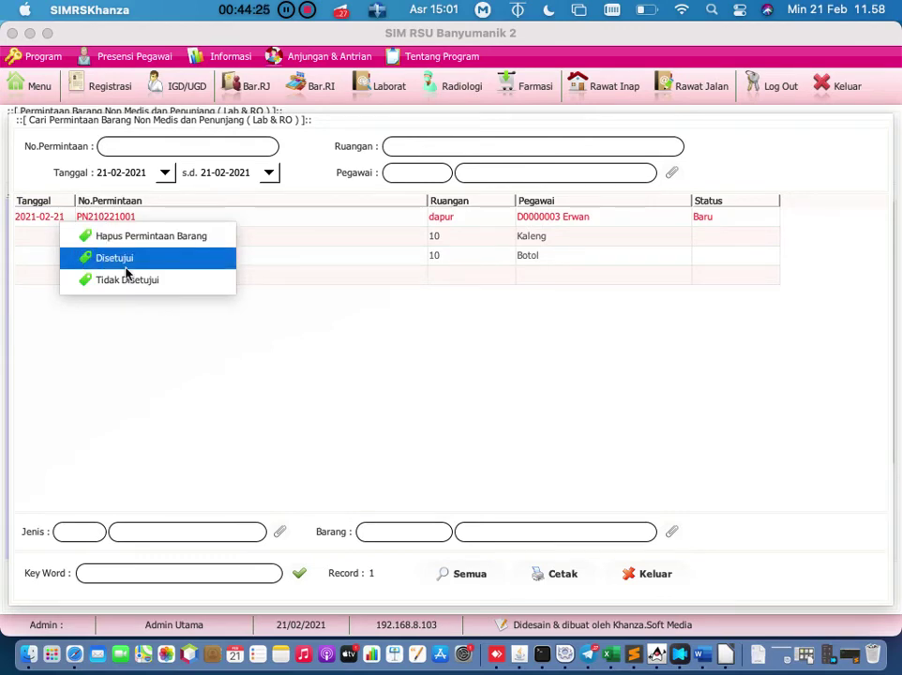
{"action": "left_click", "coordinate": [187, 266]}
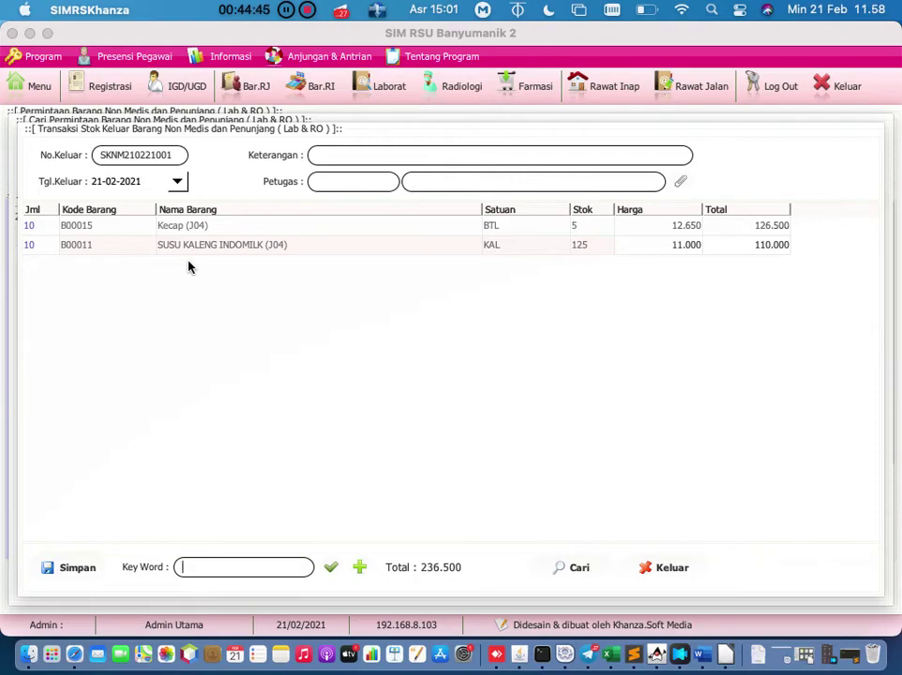
{"action": "left_click", "coordinate": [681, 181]}
Step: Assign officer 0002 and enter the recipient's name in the Keterangan note
{"action": "double_click", "coordinate": [203, 191]}
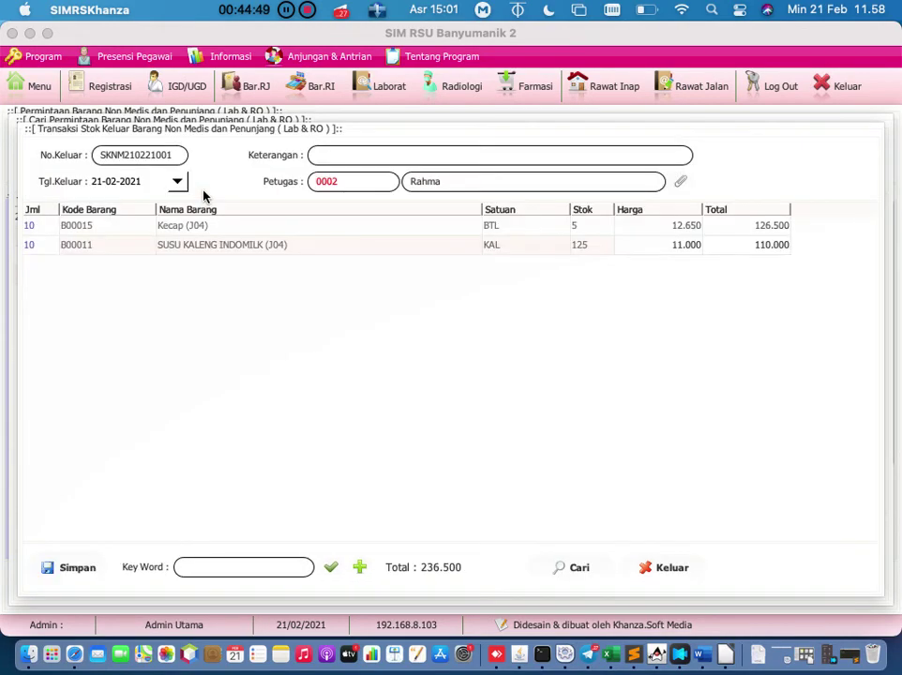
{"action": "left_click", "coordinate": [361, 159]}
{"action": "type", "text": "n"}
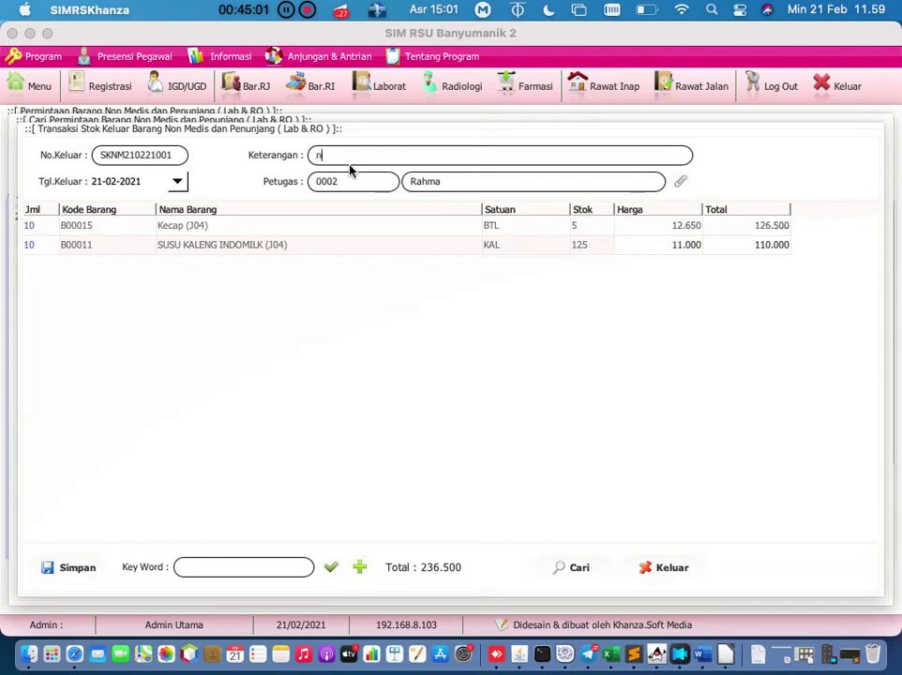
{"action": "key", "text": "BackSpace"}
{"action": "type", "text": "Bp Y"}
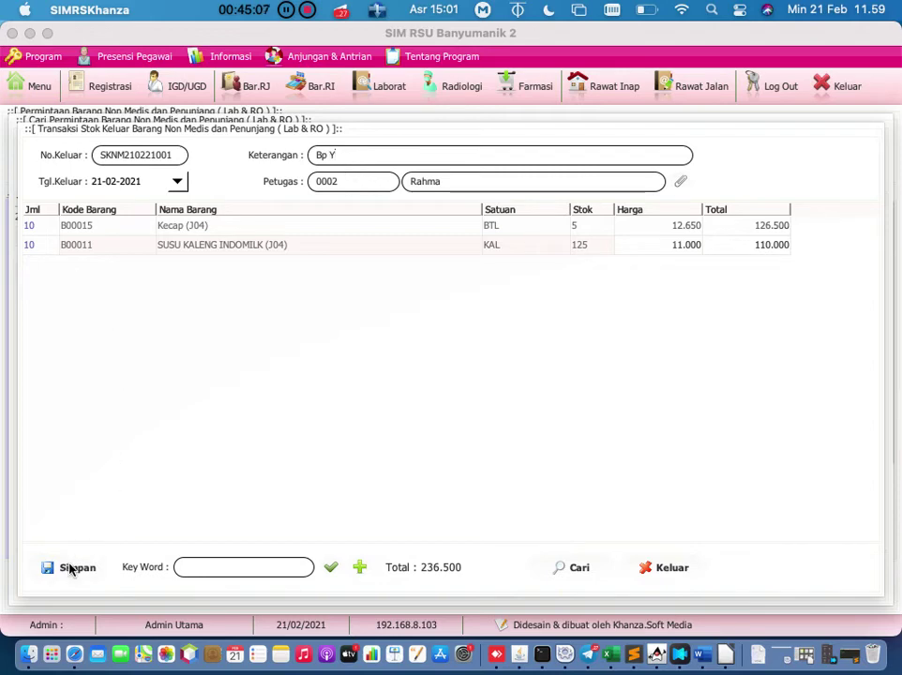
Step: Save stock issue SKNM210221001 and bring up the stock-out search window
{"action": "left_click", "coordinate": [70, 569]}
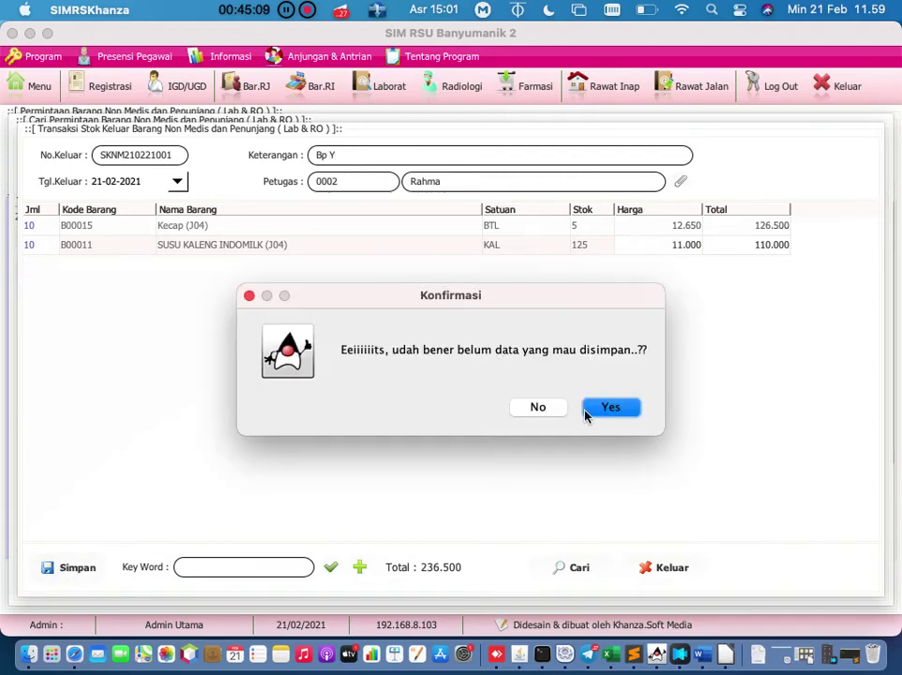
{"action": "left_click", "coordinate": [595, 406]}
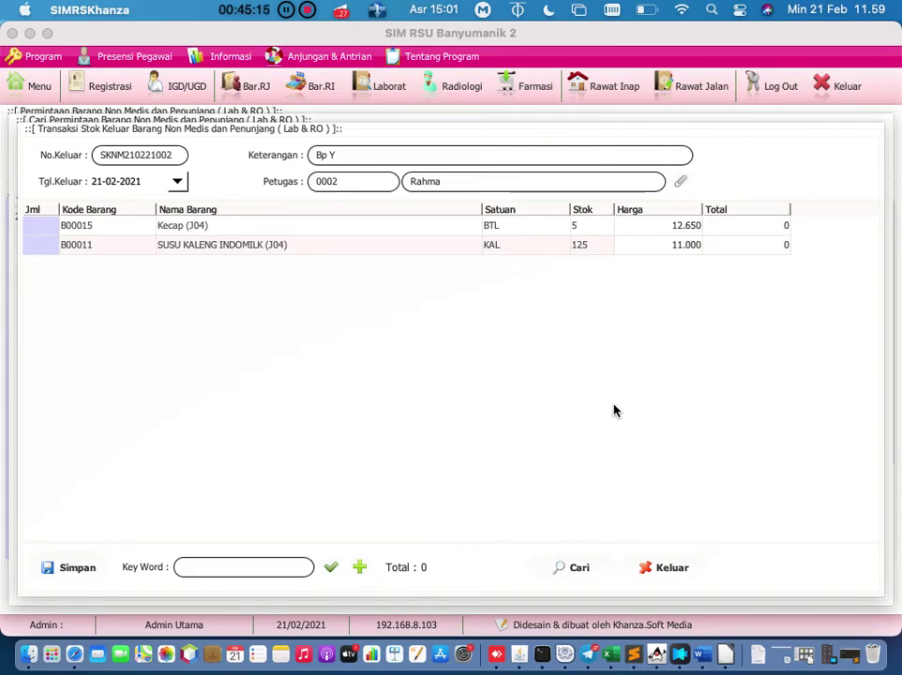
{"action": "left_click", "coordinate": [572, 568]}
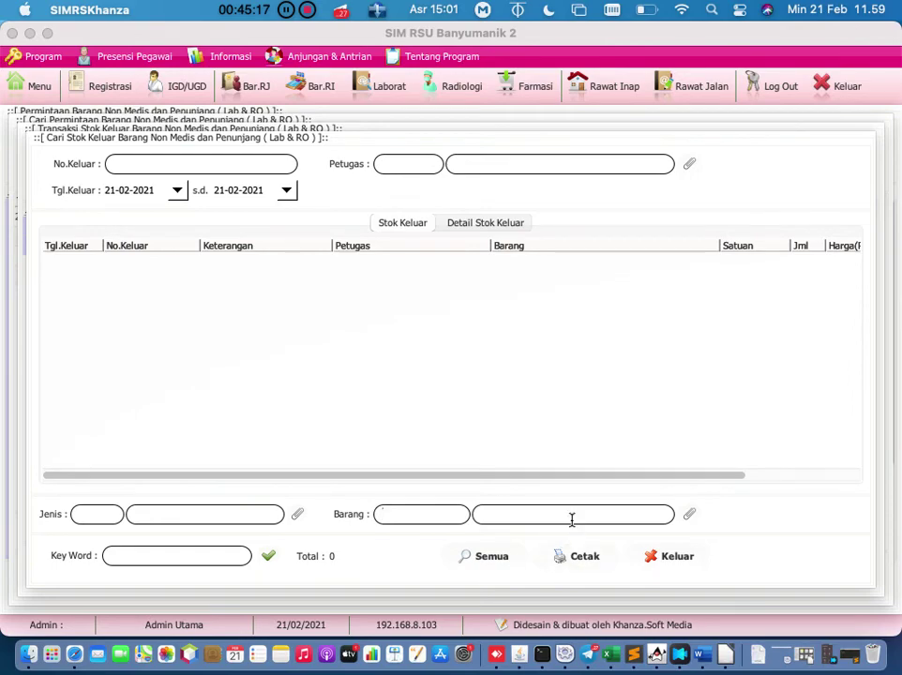
{"action": "left_click", "coordinate": [271, 556]}
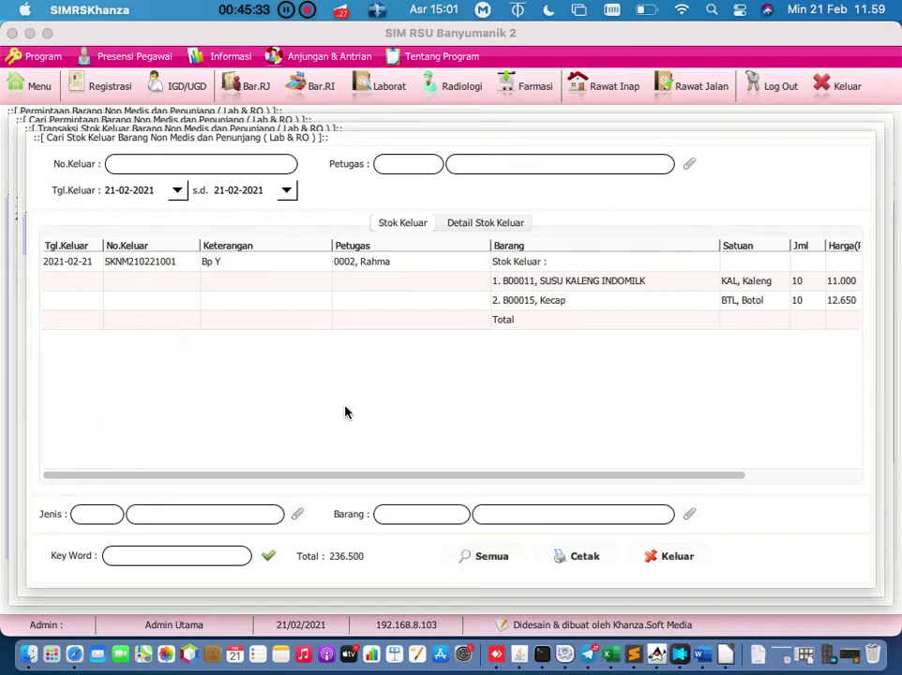
{"action": "left_click", "coordinate": [82, 265]}
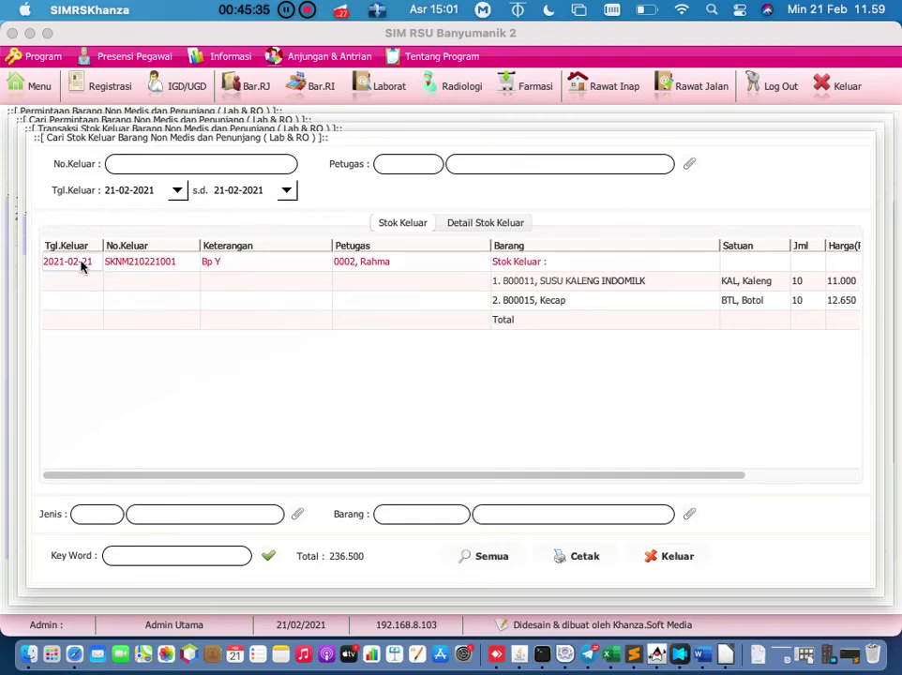
{"action": "right_click", "coordinate": [82, 266]}
{"action": "left_click", "coordinate": [110, 324]}
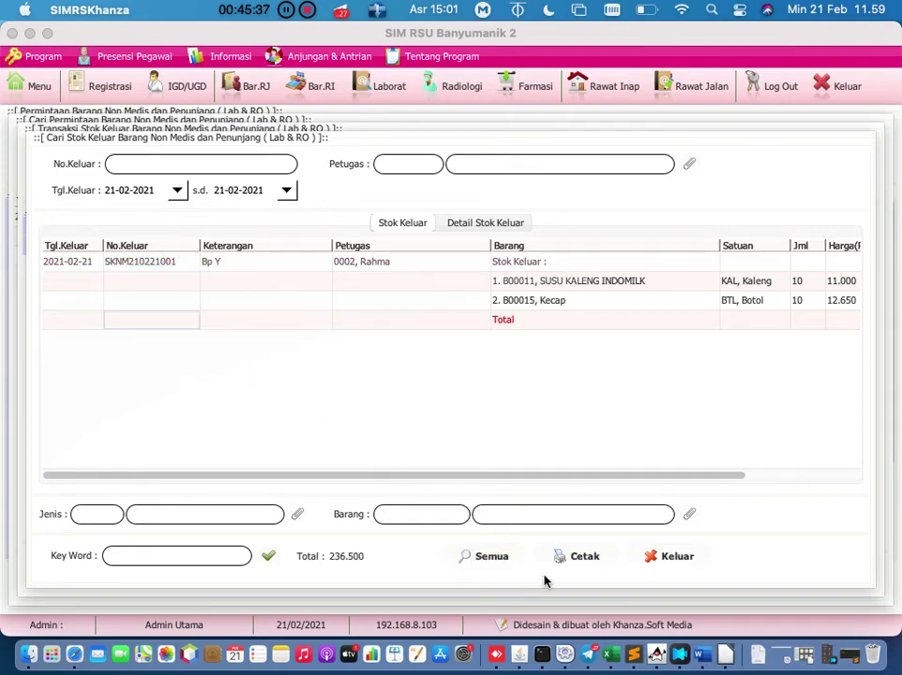
{"action": "left_click", "coordinate": [580, 558]}
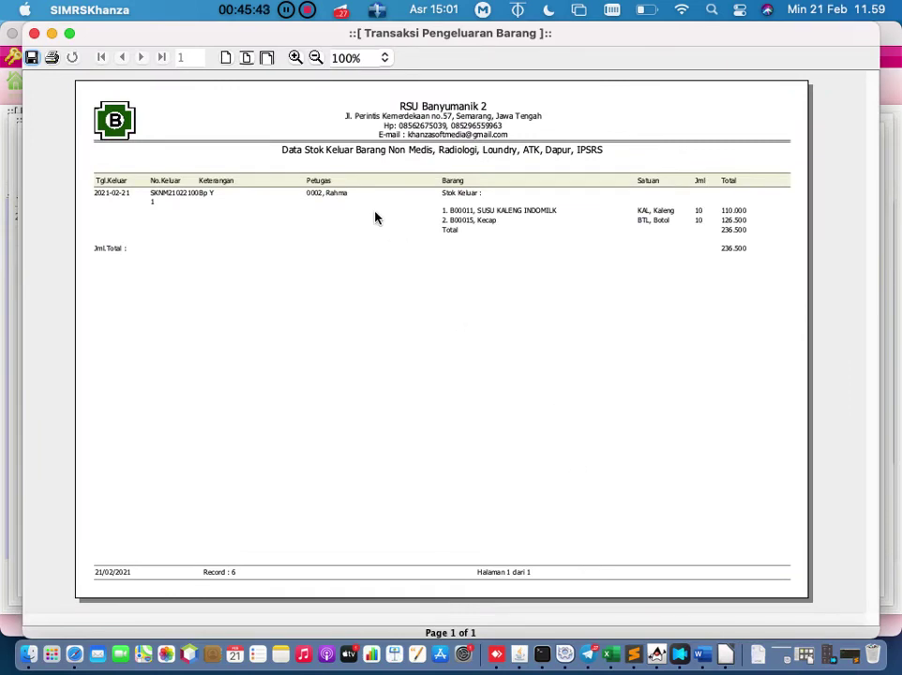
{"action": "left_click", "coordinate": [33, 33]}
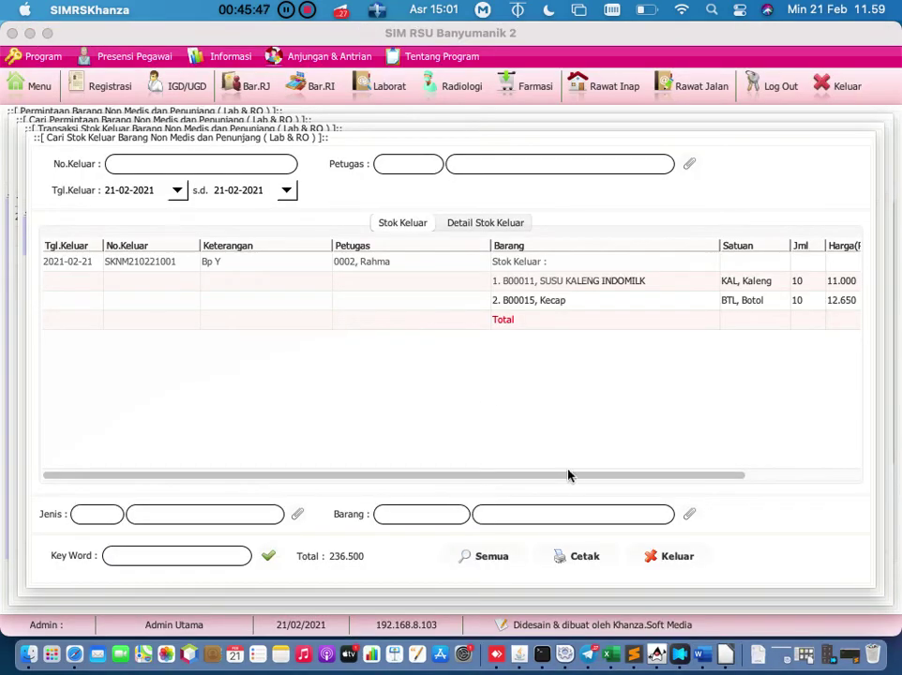
Step: Close the stock-out search, stock-out transaction, request search and request entry forms
{"action": "left_click", "coordinate": [680, 562]}
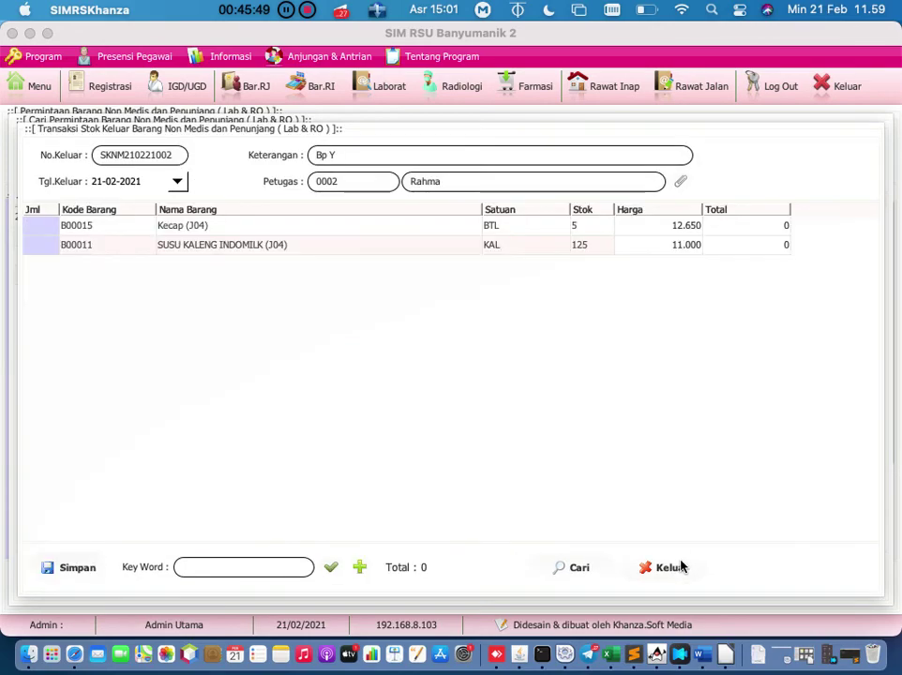
{"action": "left_click", "coordinate": [660, 572]}
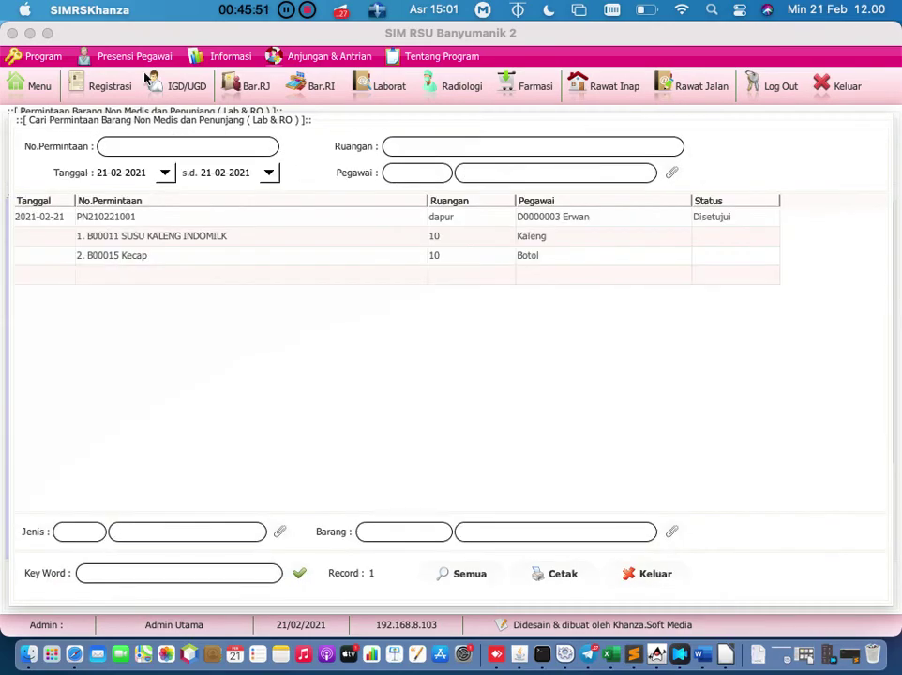
{"action": "left_click", "coordinate": [623, 574]}
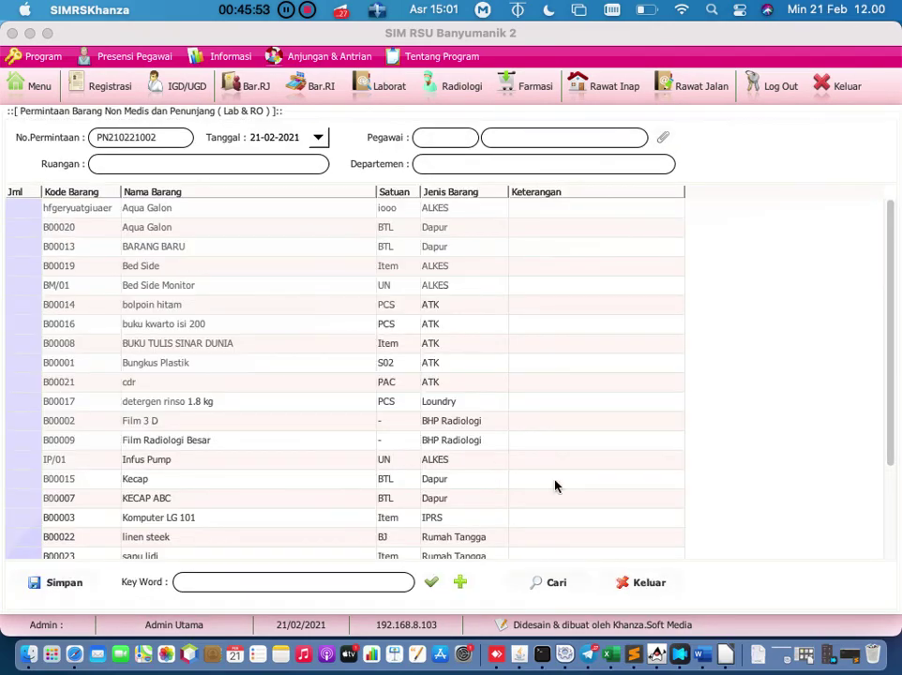
{"action": "left_click", "coordinate": [638, 584]}
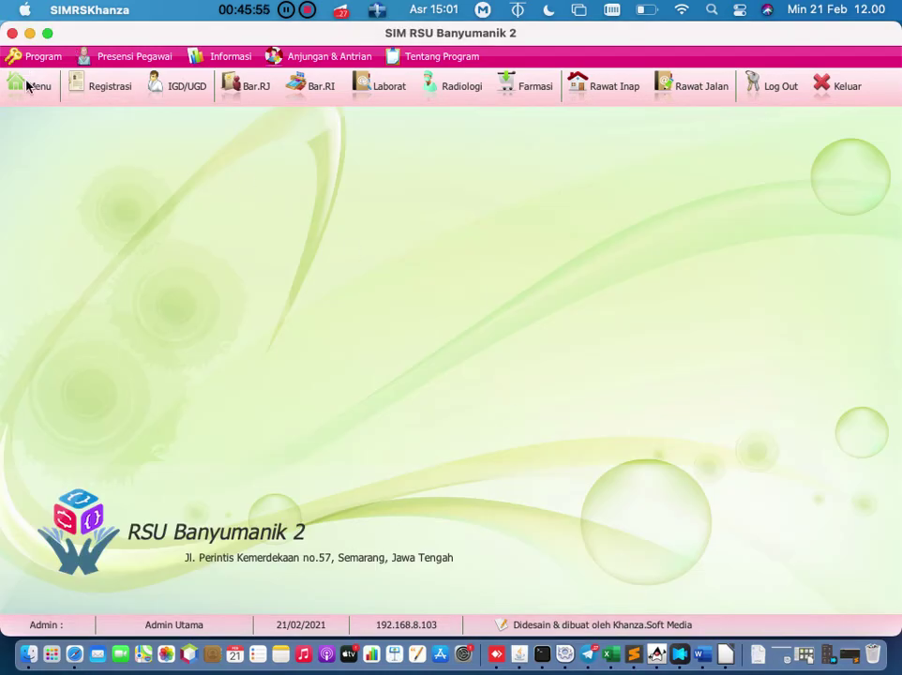
Step: Bring up the main menu, browse its function icons and expand the Tampilkan Menu categories
{"action": "left_click", "coordinate": [27, 85]}
{"action": "scroll", "coordinate": [443, 307], "scroll_direction": "down", "scroll_amount": 3}
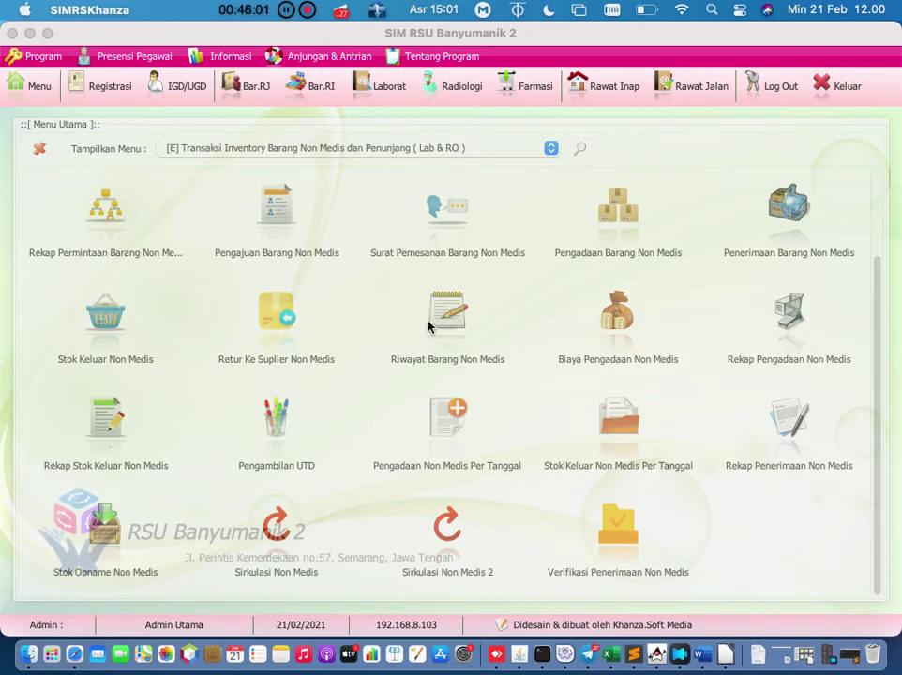
{"action": "scroll", "coordinate": [430, 328], "scroll_direction": "up", "scroll_amount": 2}
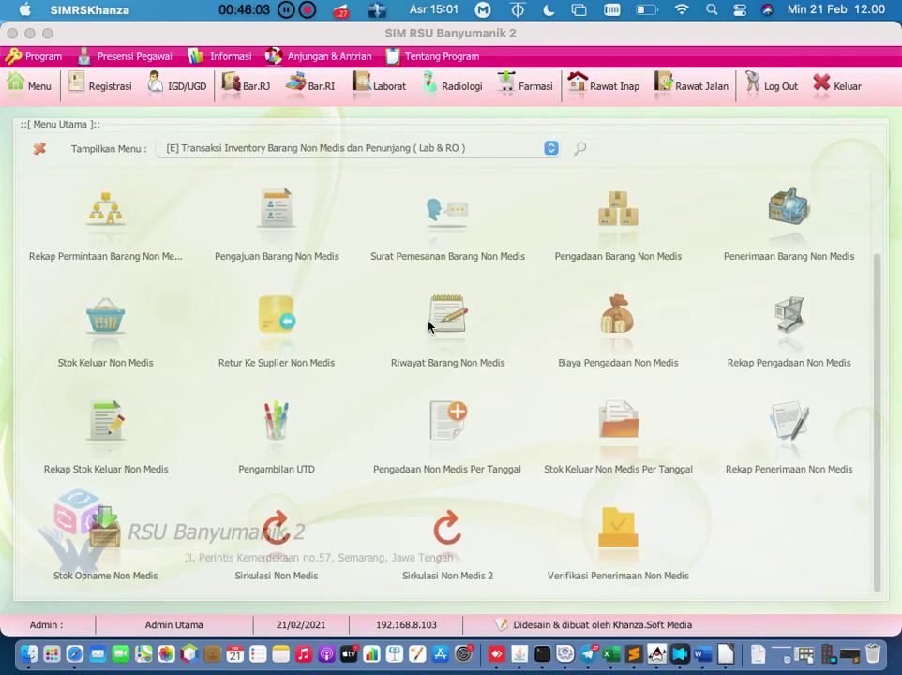
{"action": "scroll", "coordinate": [430, 342], "scroll_direction": "up", "scroll_amount": 5}
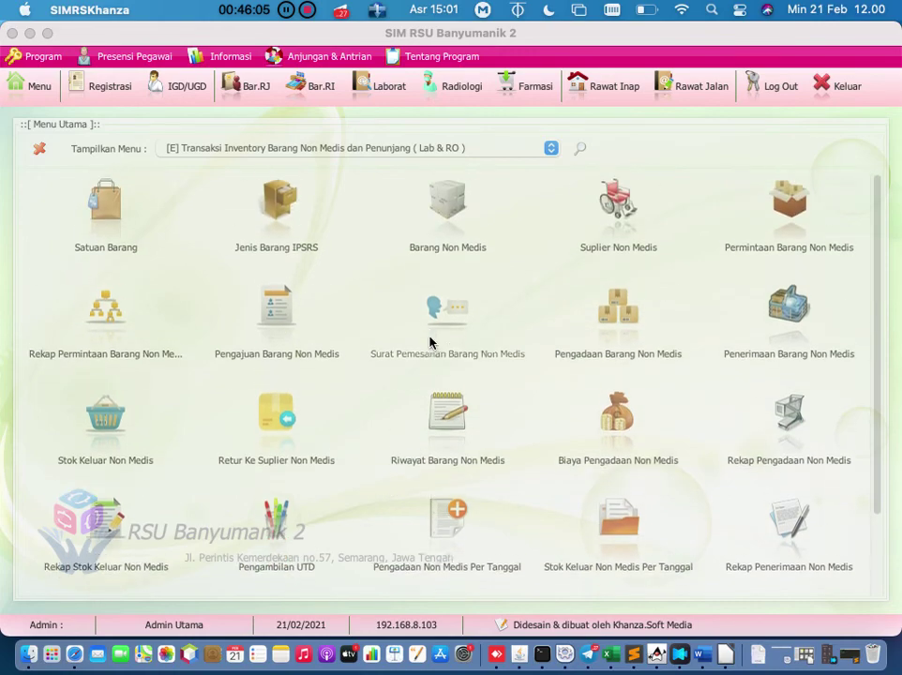
{"action": "scroll", "coordinate": [430, 342], "scroll_direction": "down", "scroll_amount": 4}
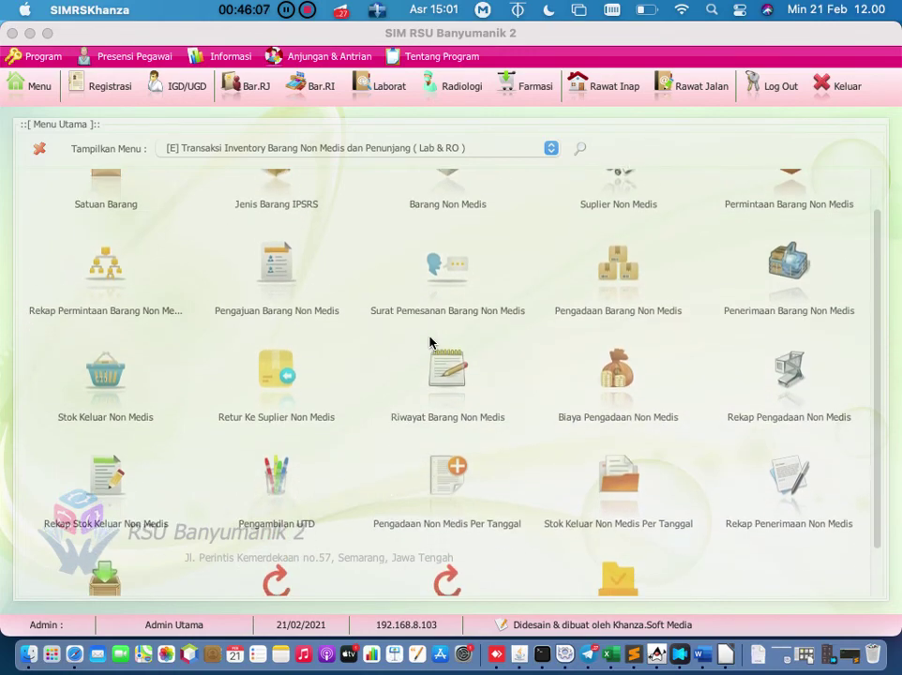
{"action": "scroll", "coordinate": [430, 342], "scroll_direction": "up", "scroll_amount": 4}
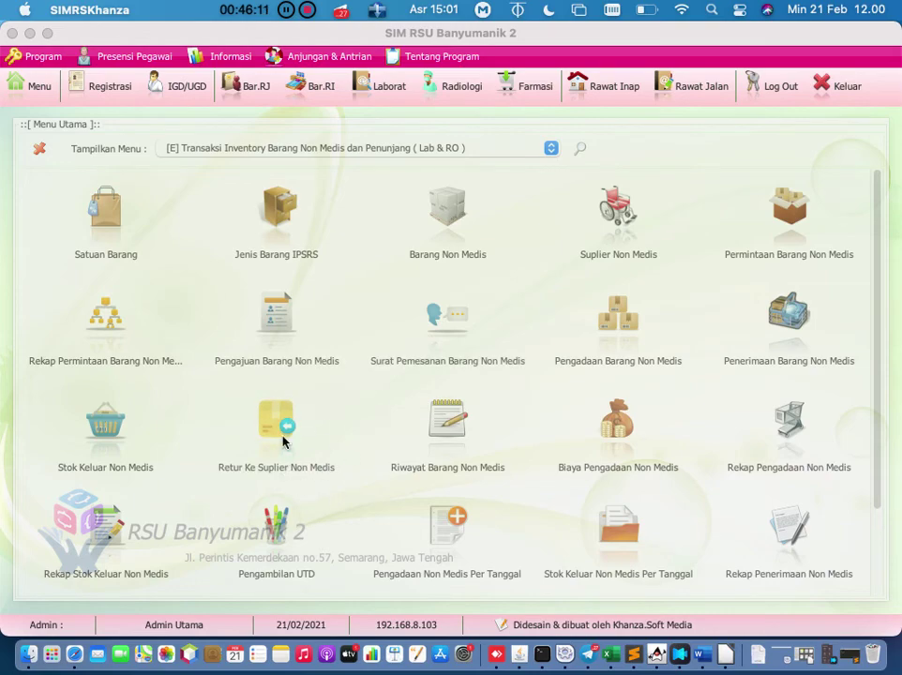
{"action": "scroll", "coordinate": [343, 414], "scroll_direction": "down", "scroll_amount": 1}
{"action": "scroll", "coordinate": [343, 413], "scroll_direction": "down", "scroll_amount": 8}
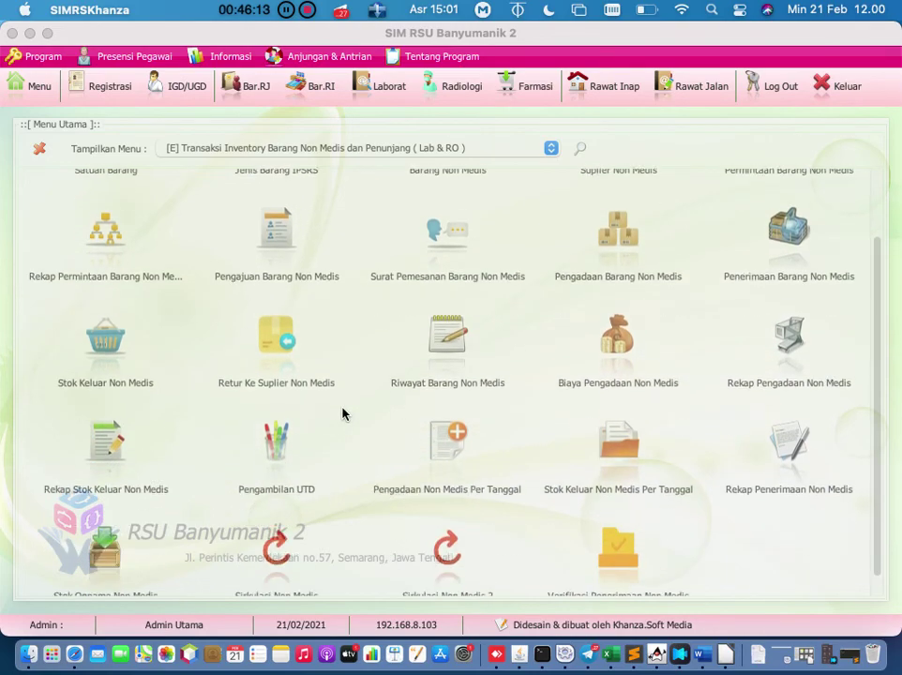
{"action": "left_click", "coordinate": [551, 147]}
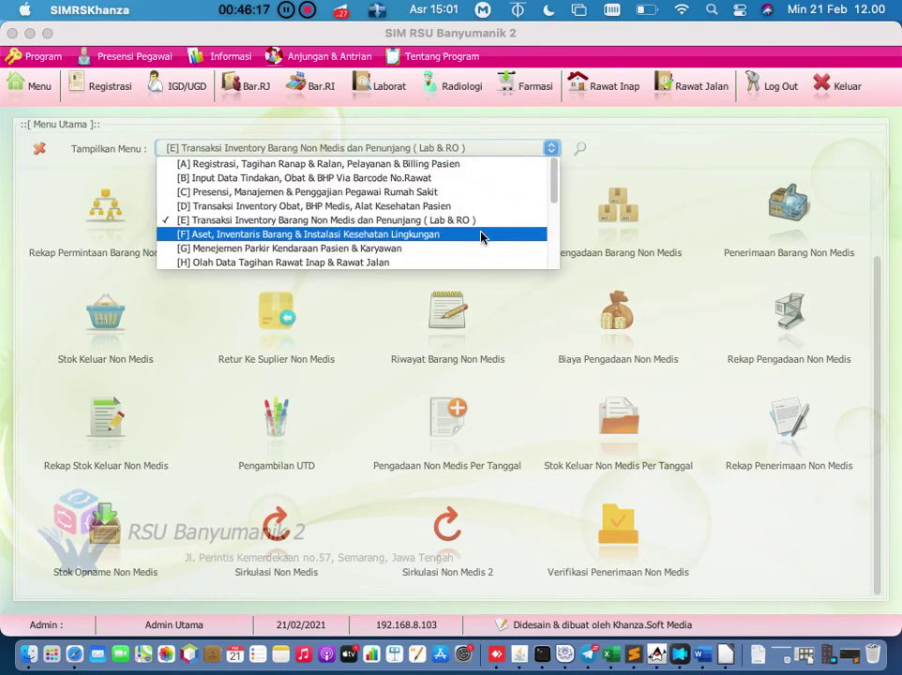
Step: Switch the menu to [F] Aset functions and open the Barang CSSD form
{"action": "left_click", "coordinate": [481, 235]}
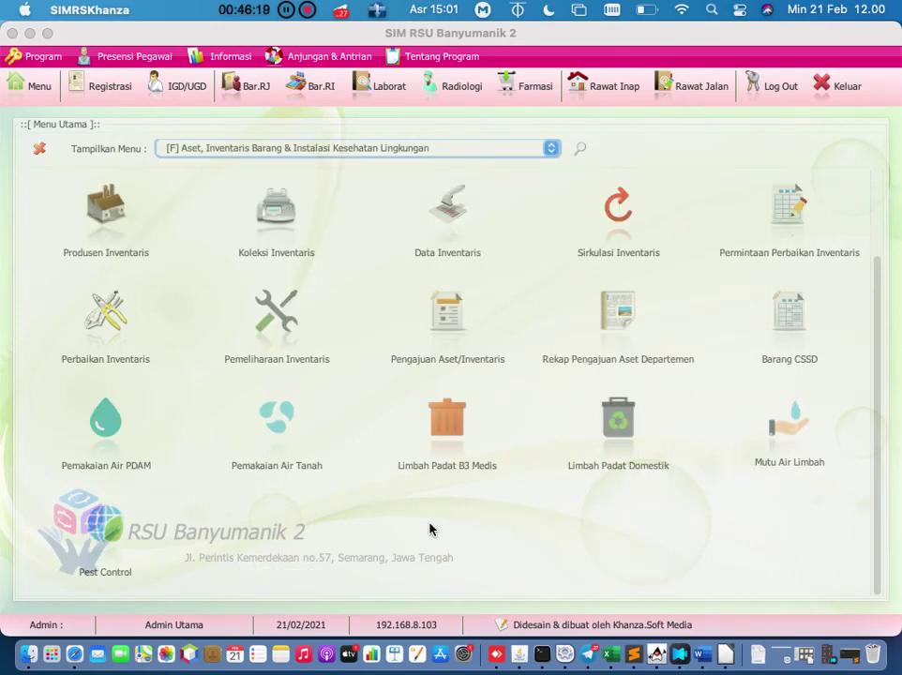
{"action": "scroll", "coordinate": [429, 530], "scroll_direction": "up", "scroll_amount": 3}
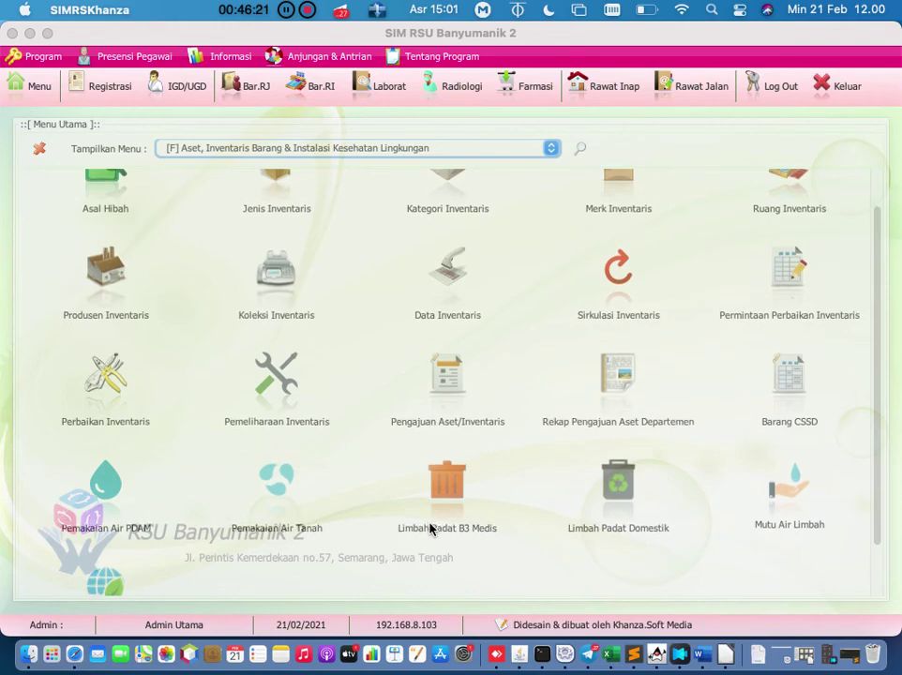
{"action": "scroll", "coordinate": [429, 530], "scroll_direction": "up", "scroll_amount": 2}
{"action": "scroll", "coordinate": [429, 530], "scroll_direction": "down", "scroll_amount": 1}
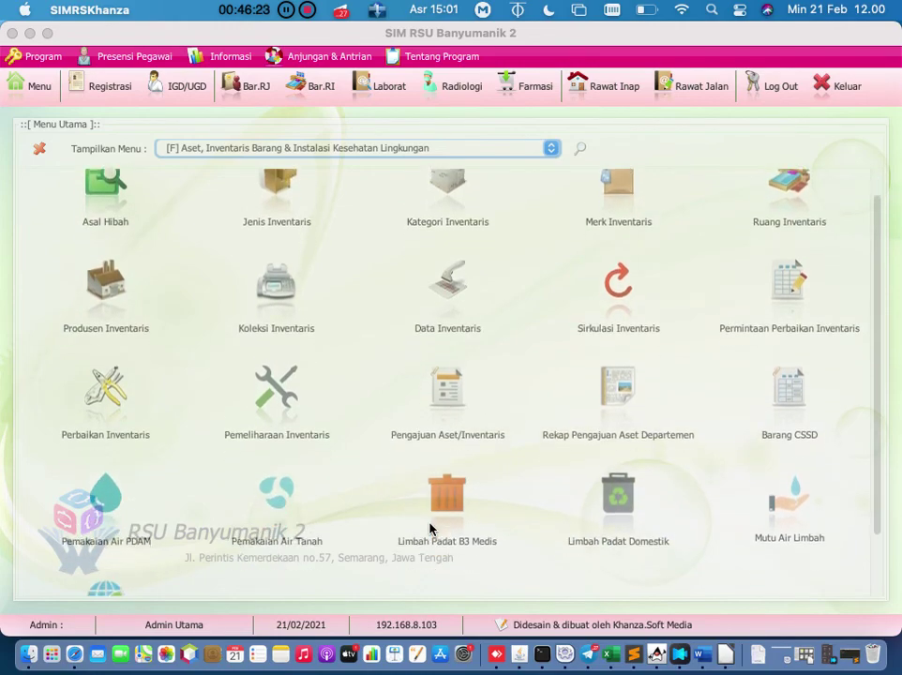
{"action": "scroll", "coordinate": [429, 529], "scroll_direction": "down", "scroll_amount": 3}
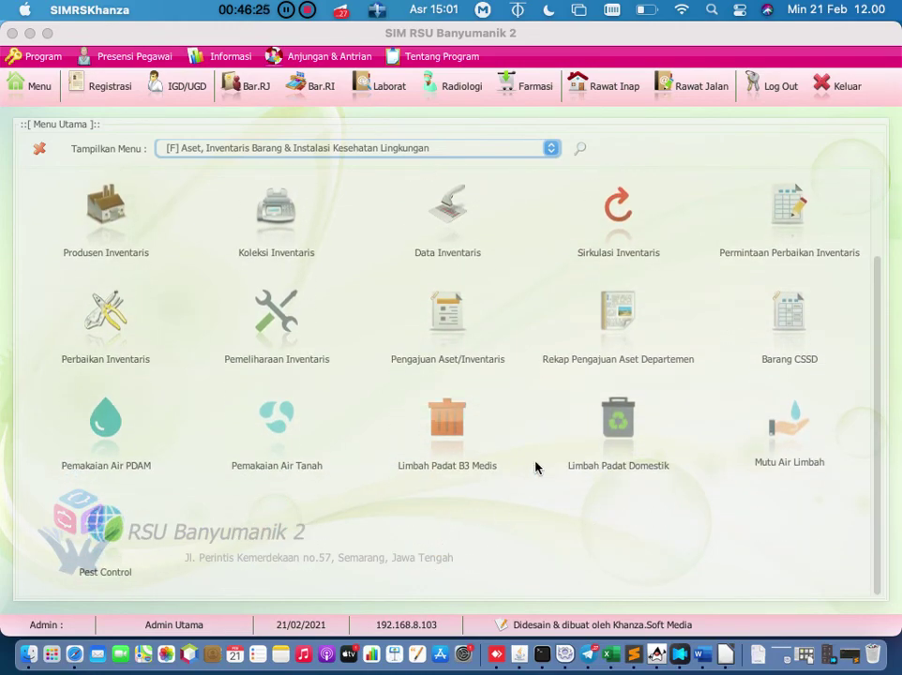
{"action": "left_click", "coordinate": [796, 363]}
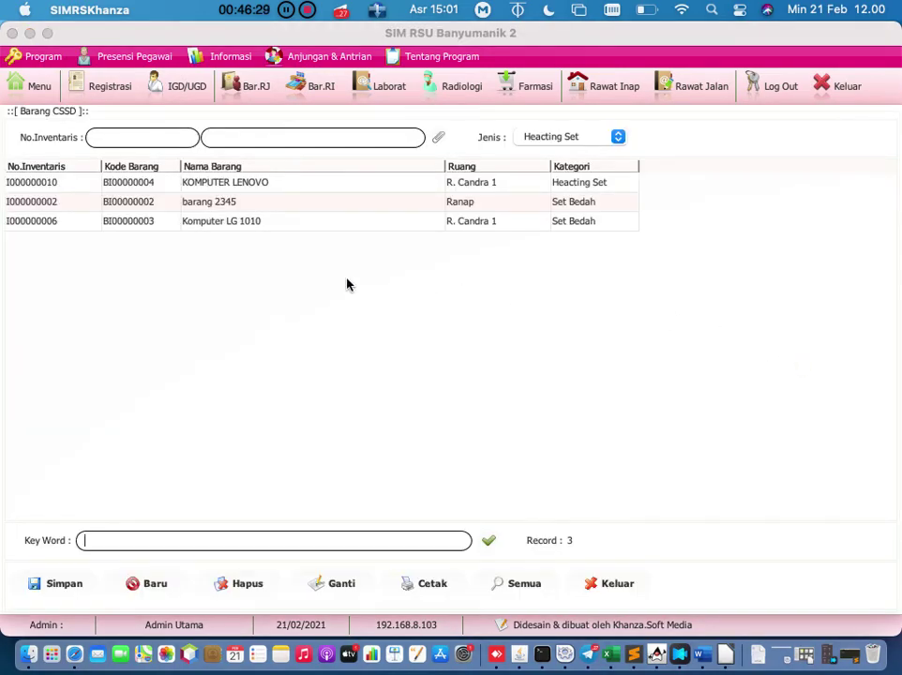
Step: Check the CSSD set types, pick item LCD/0001 LCD PROYEKTOR, then close the form
{"action": "left_click", "coordinate": [544, 139]}
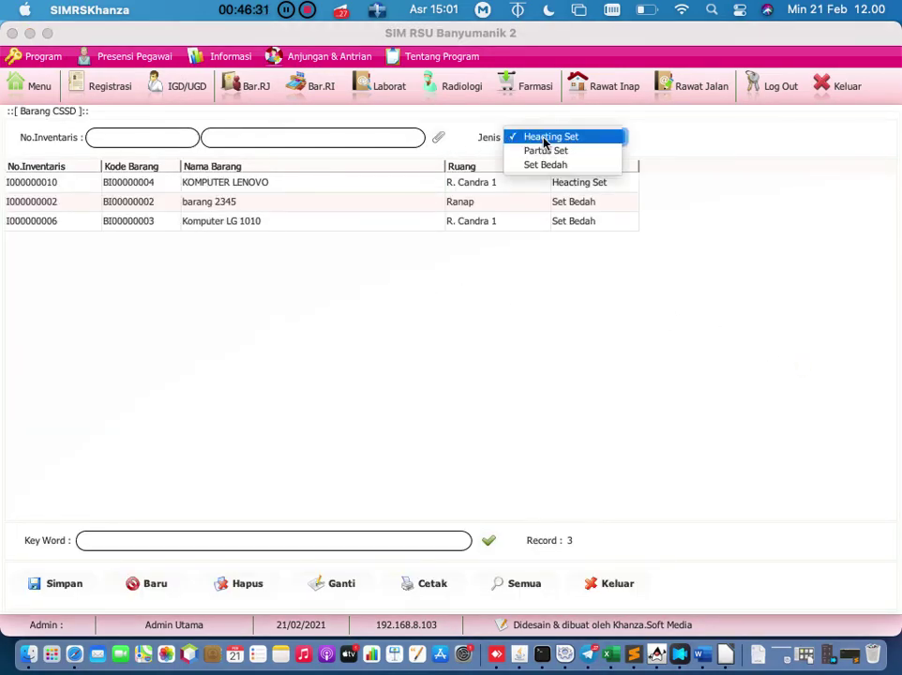
{"action": "left_click", "coordinate": [300, 286]}
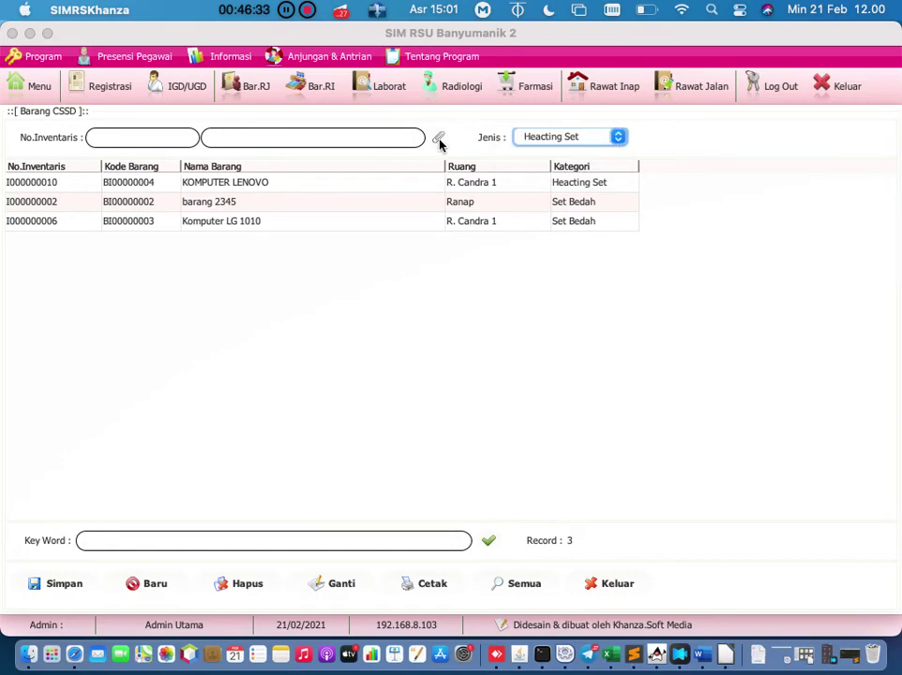
{"action": "left_click", "coordinate": [438, 139]}
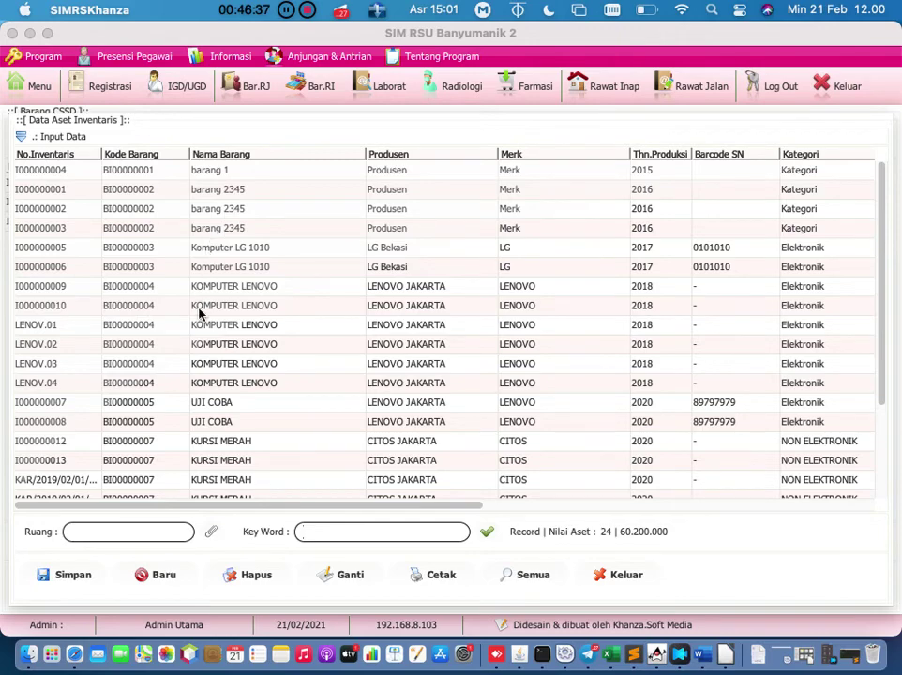
{"action": "scroll", "coordinate": [199, 314], "scroll_direction": "down", "scroll_amount": 5}
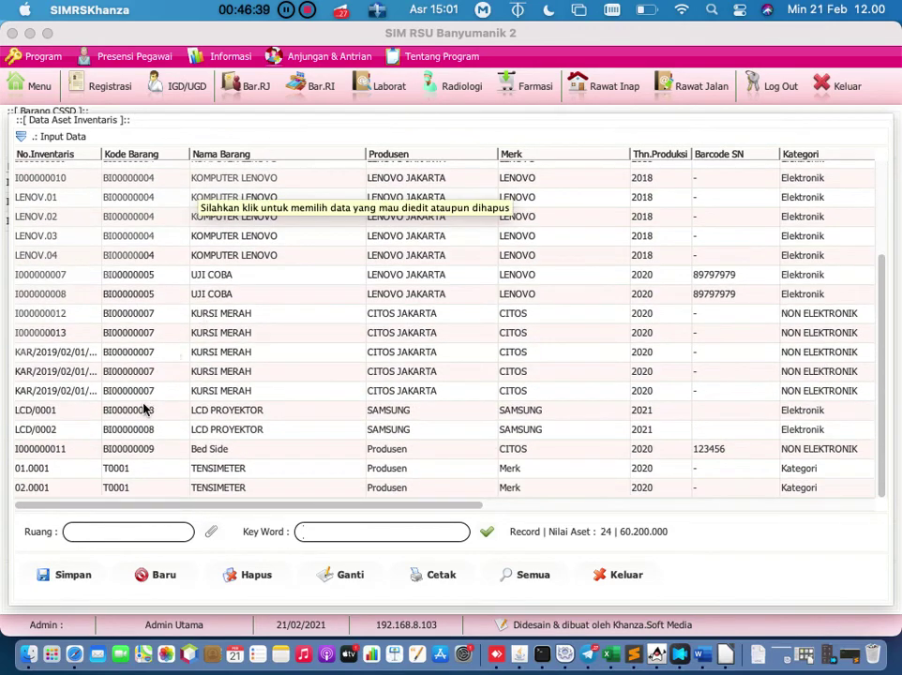
{"action": "double_click", "coordinate": [146, 410]}
{"action": "left_click", "coordinate": [608, 142]}
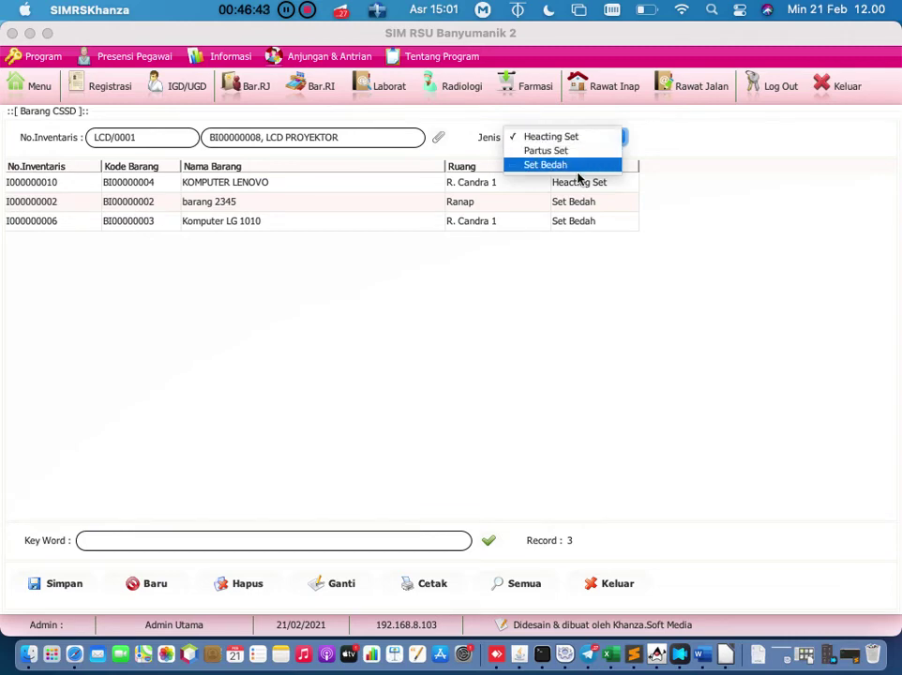
{"action": "left_click", "coordinate": [538, 273]}
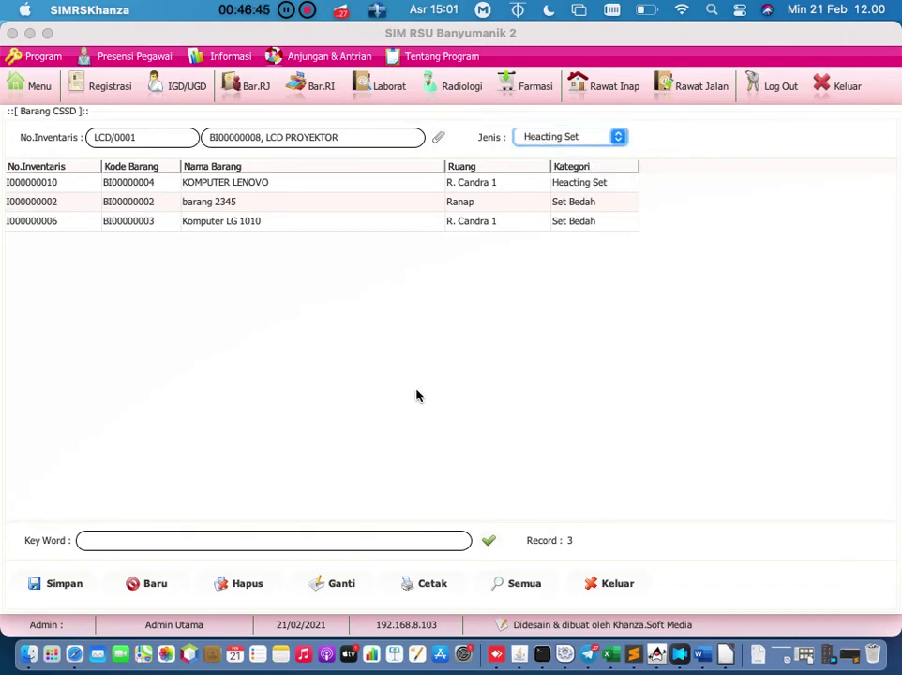
{"action": "left_click", "coordinate": [602, 583]}
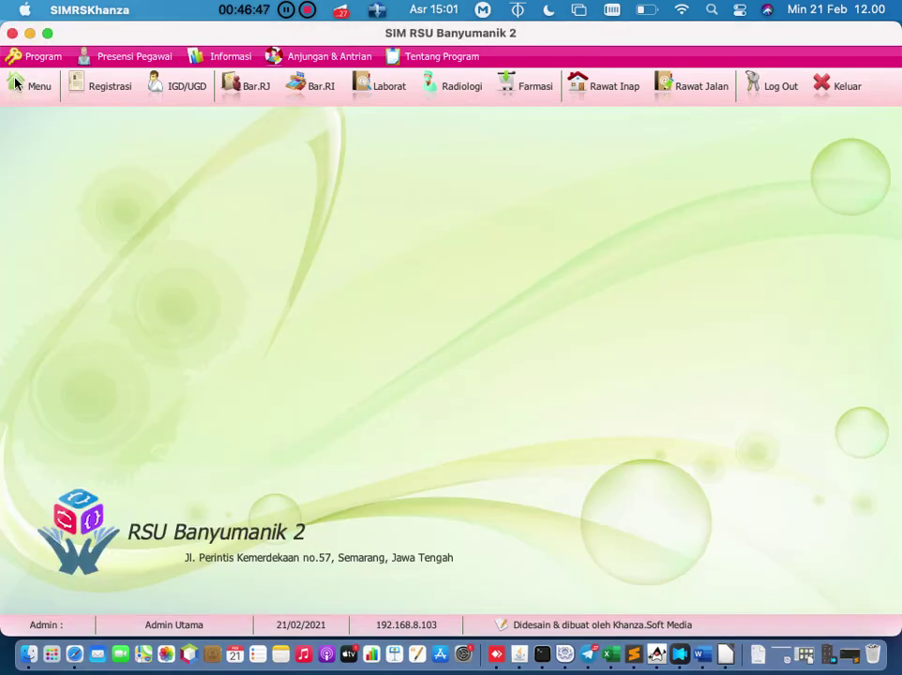
Step: Reopen the main menu on [E] Transaksi Inventory Barang Non Medis dan Penunjang
{"action": "left_click", "coordinate": [15, 84]}
{"action": "scroll", "coordinate": [354, 483], "scroll_direction": "up", "scroll_amount": 1}
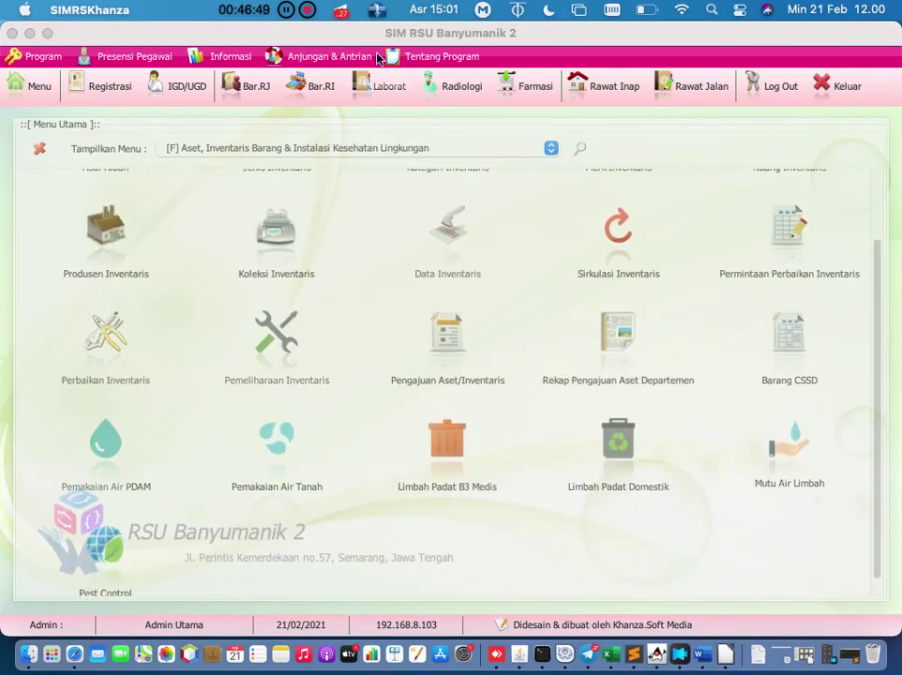
{"action": "left_click", "coordinate": [397, 148]}
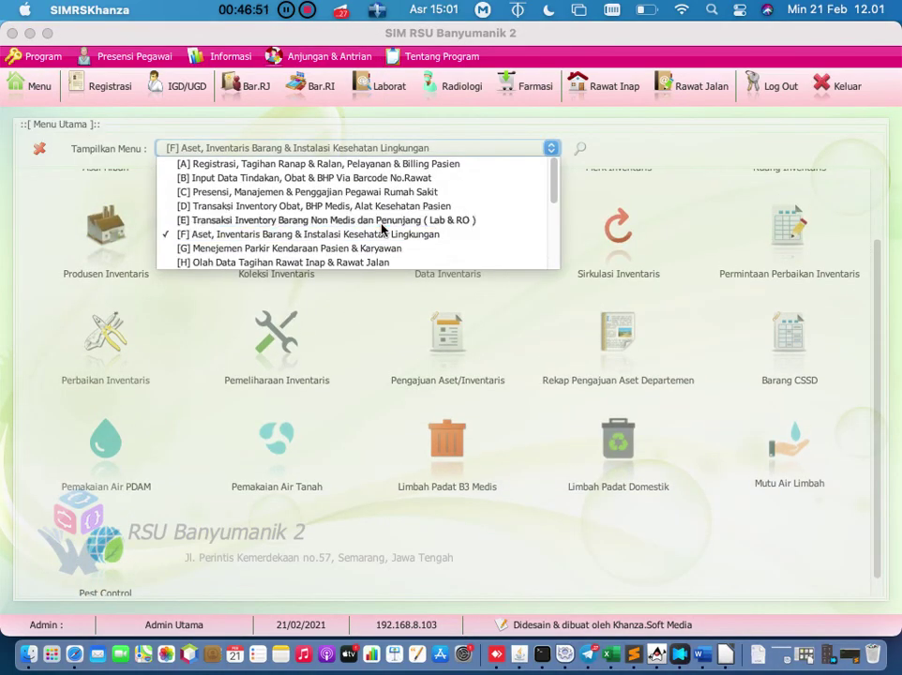
{"action": "left_click", "coordinate": [382, 222]}
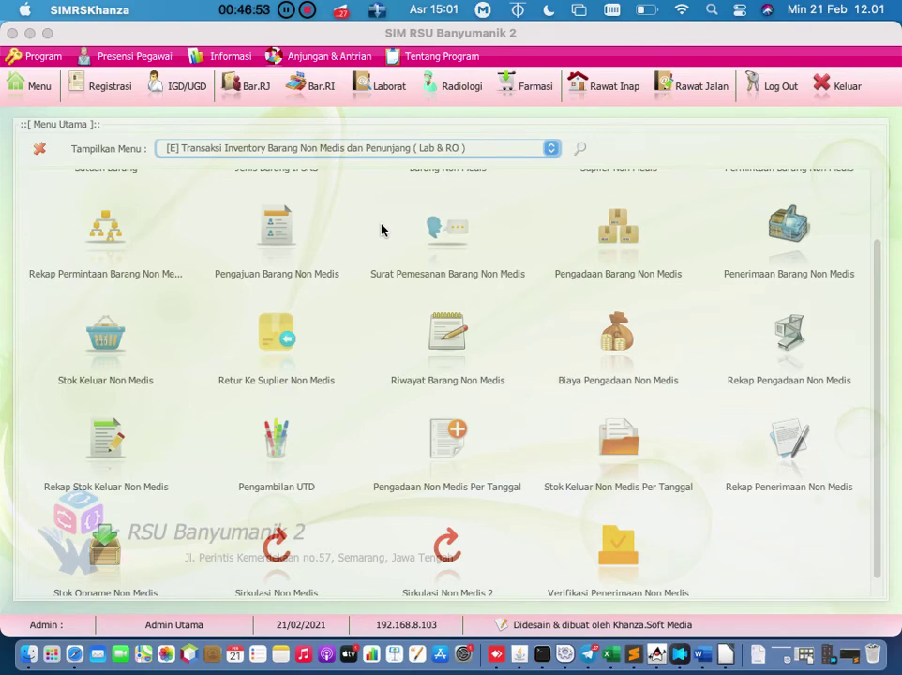